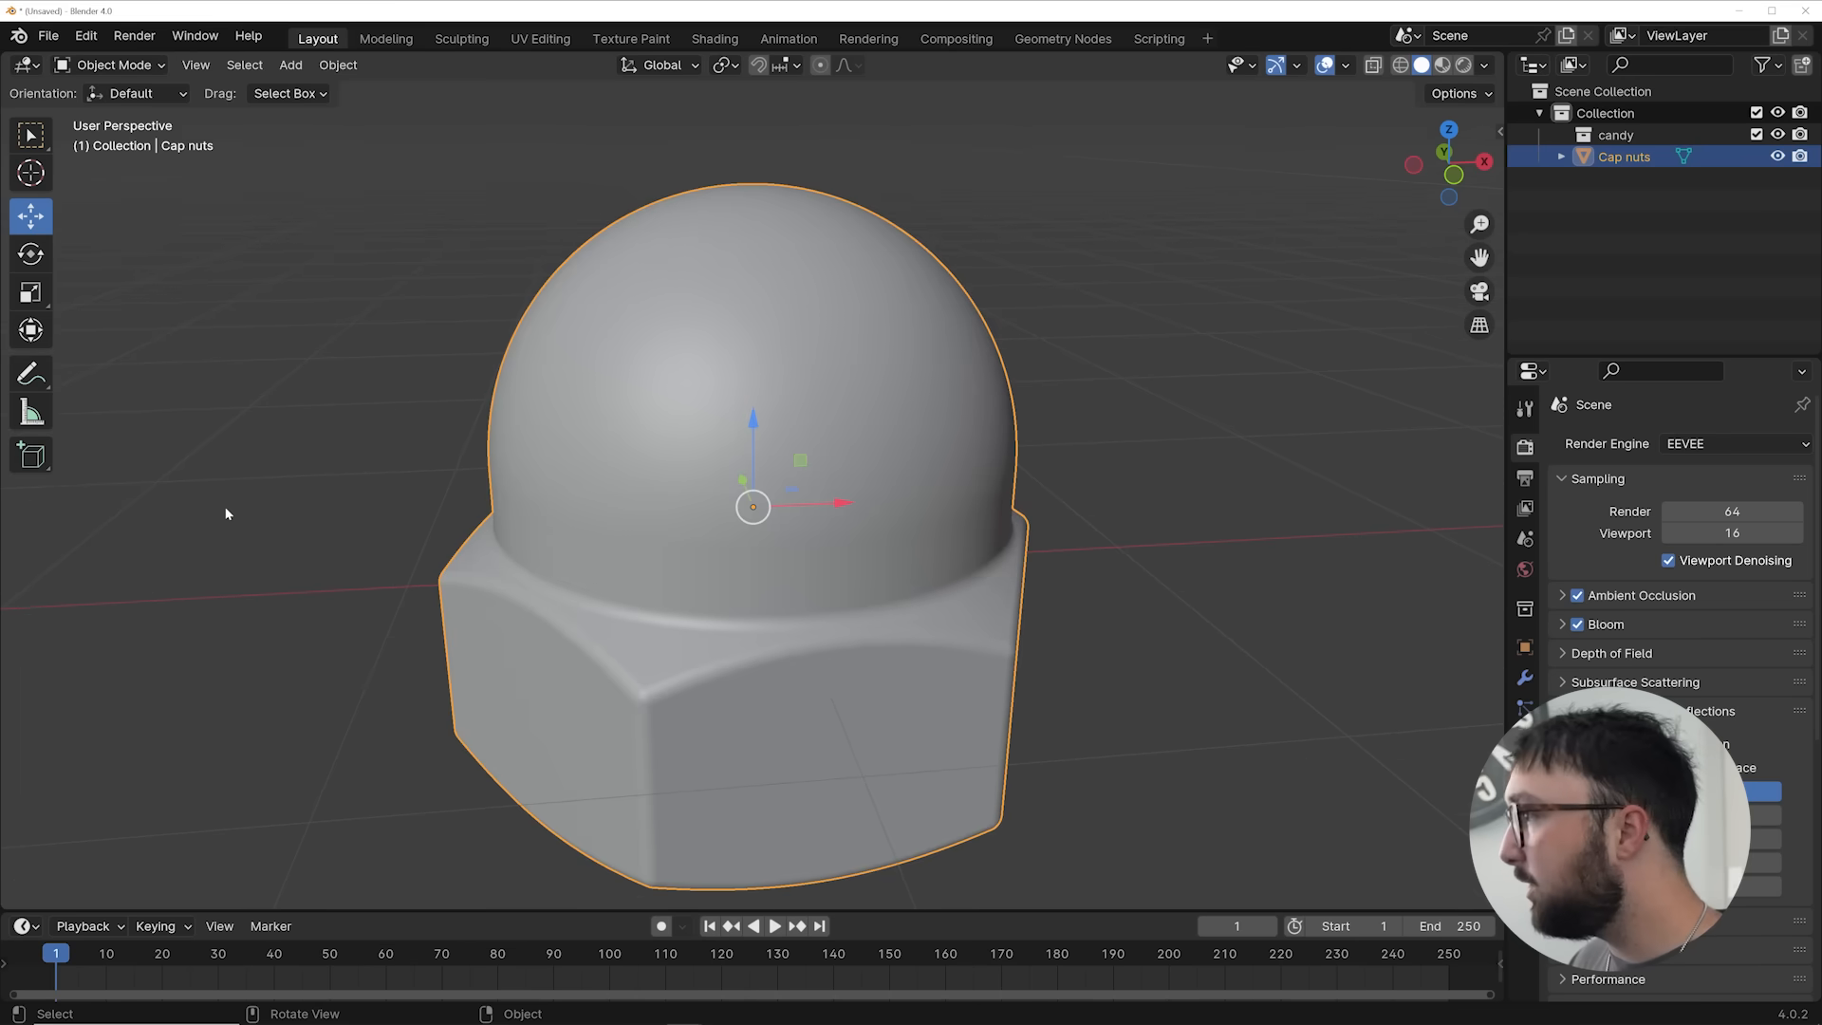
Examine the cap nut's dome, hexagonal base and hollow underside from several angles
scroll(501, 462, "down", 6)
mouse_move(841, 559)
middle_mouse_down()
mouse_move(839, 424)
mouse_move(834, 557)
mouse_move(826, 530)
middle_mouse_up()
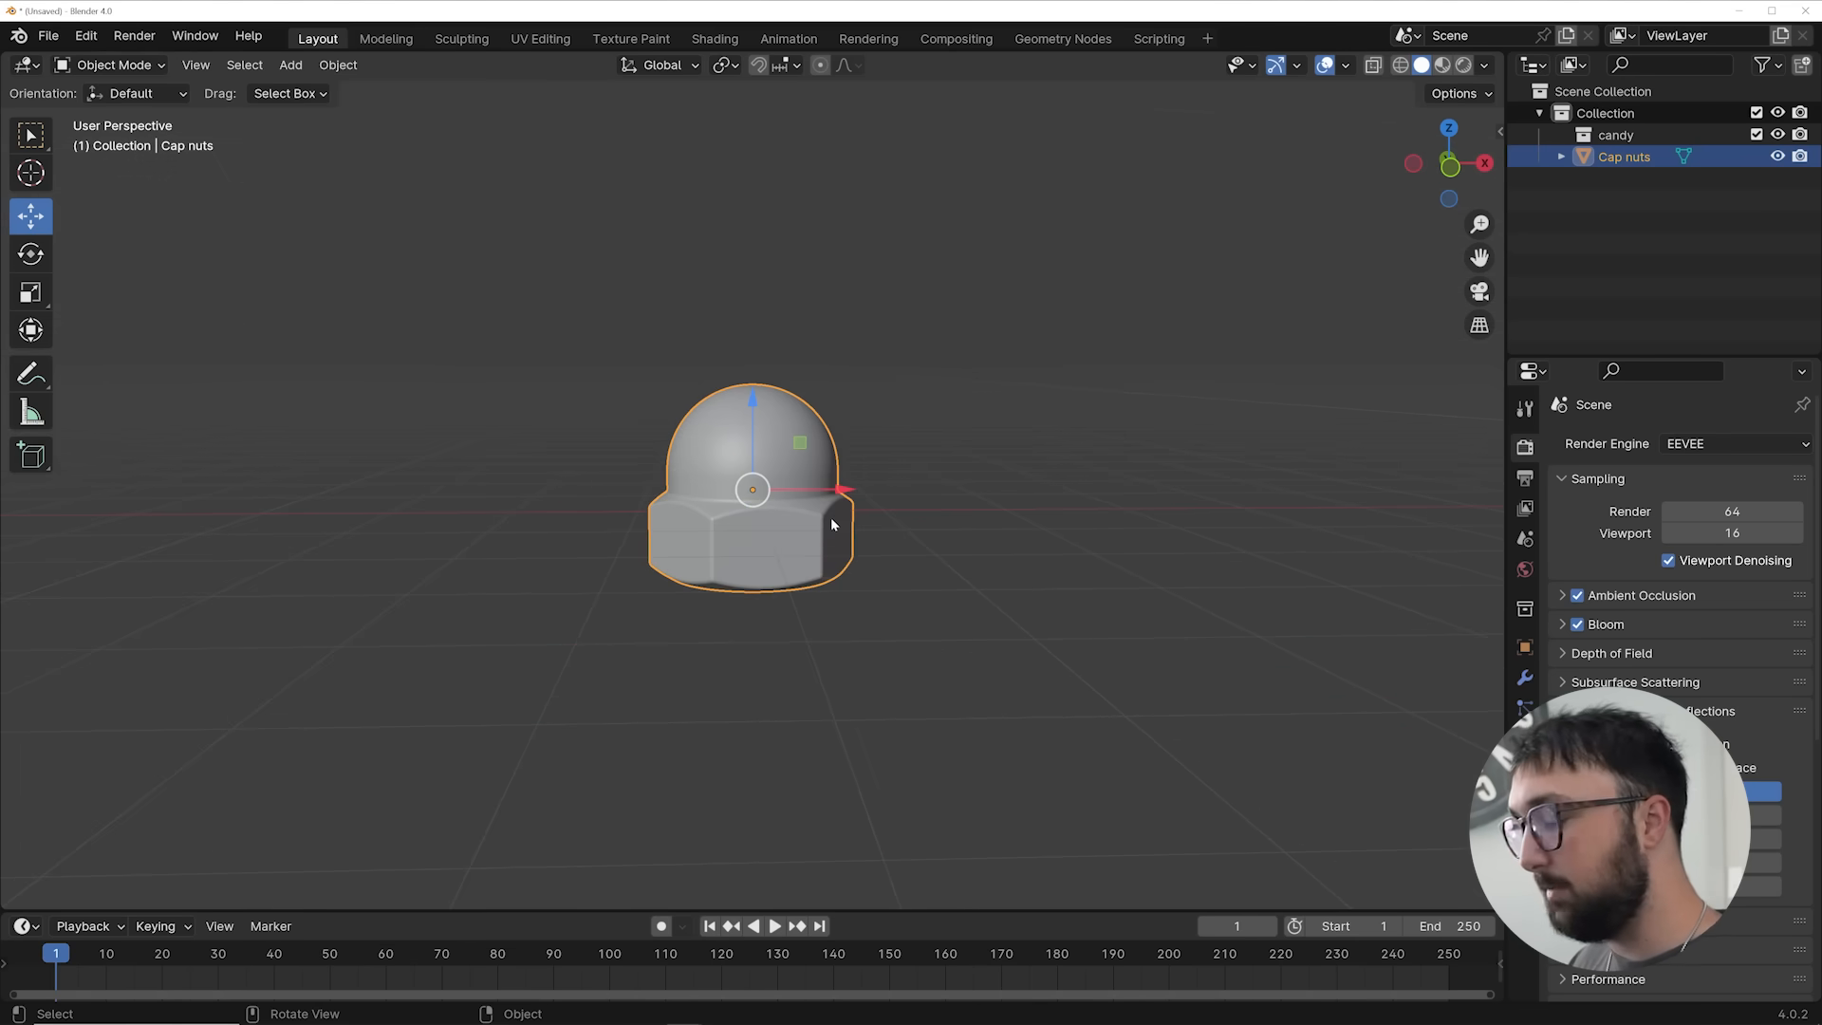
key("r")
key("r")
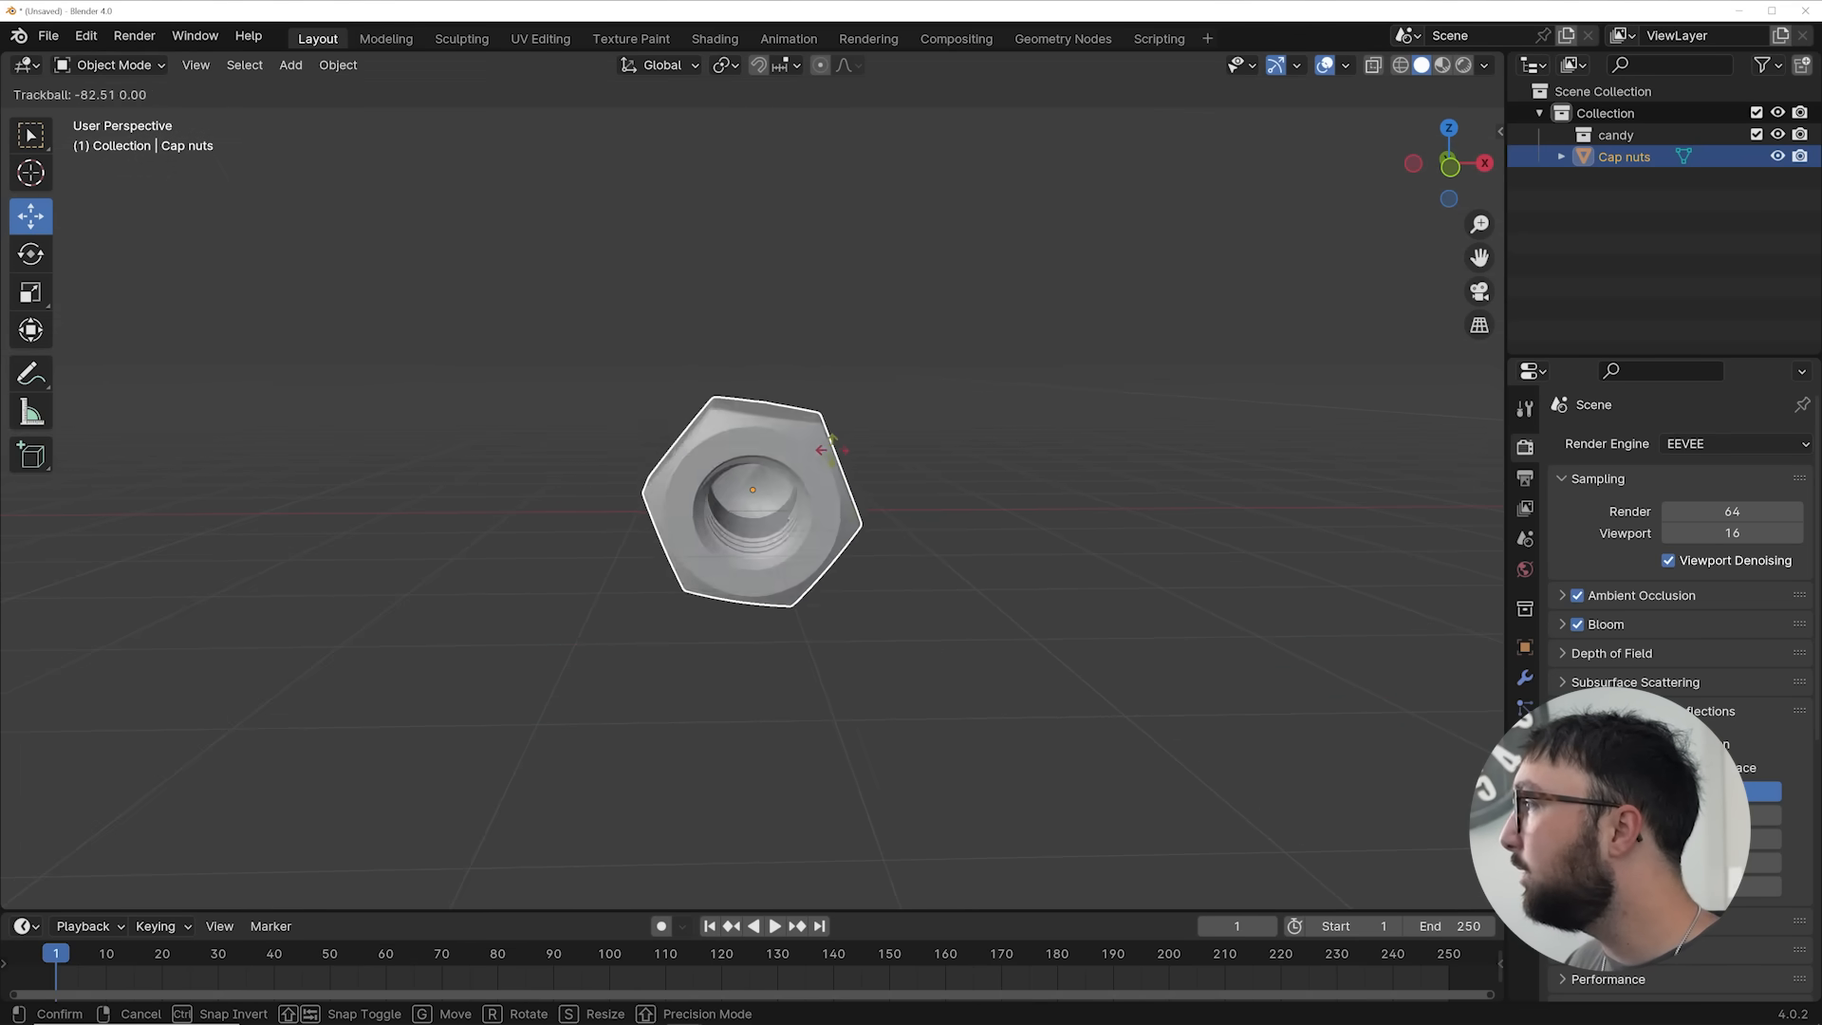
right_click(838, 438)
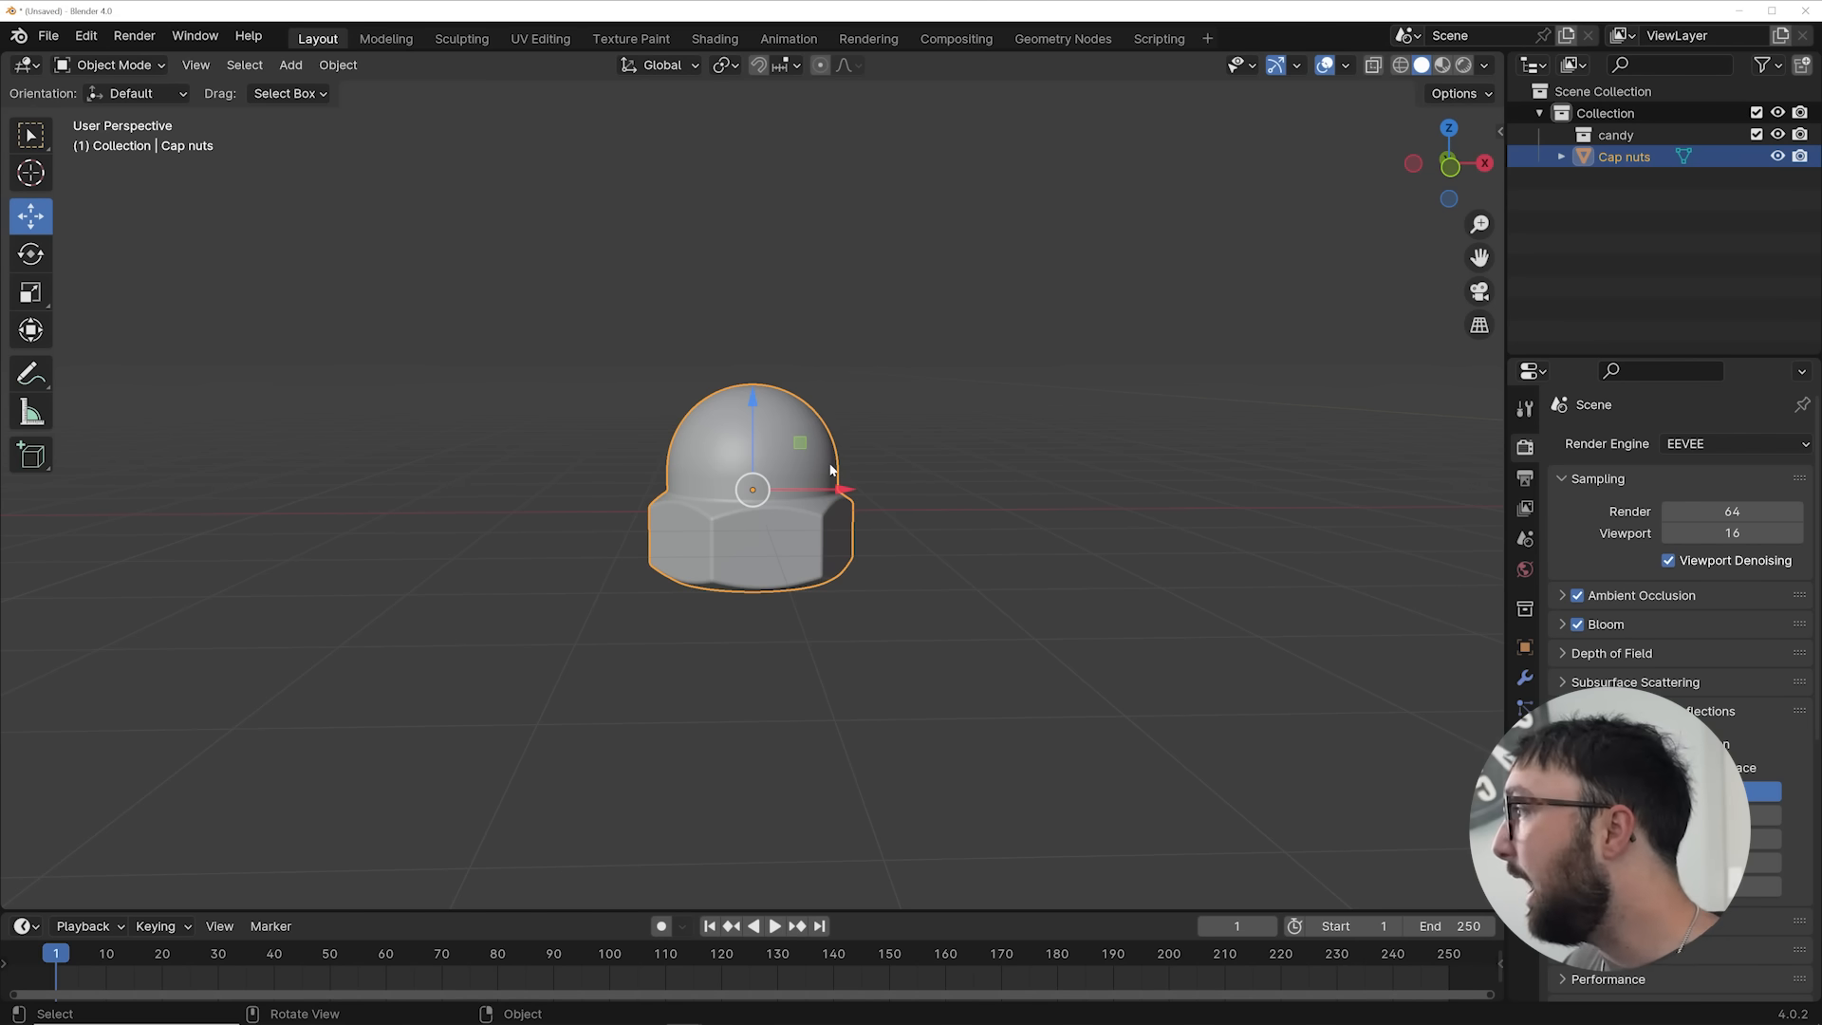
middle_click_drag(828, 468, 814, 413)
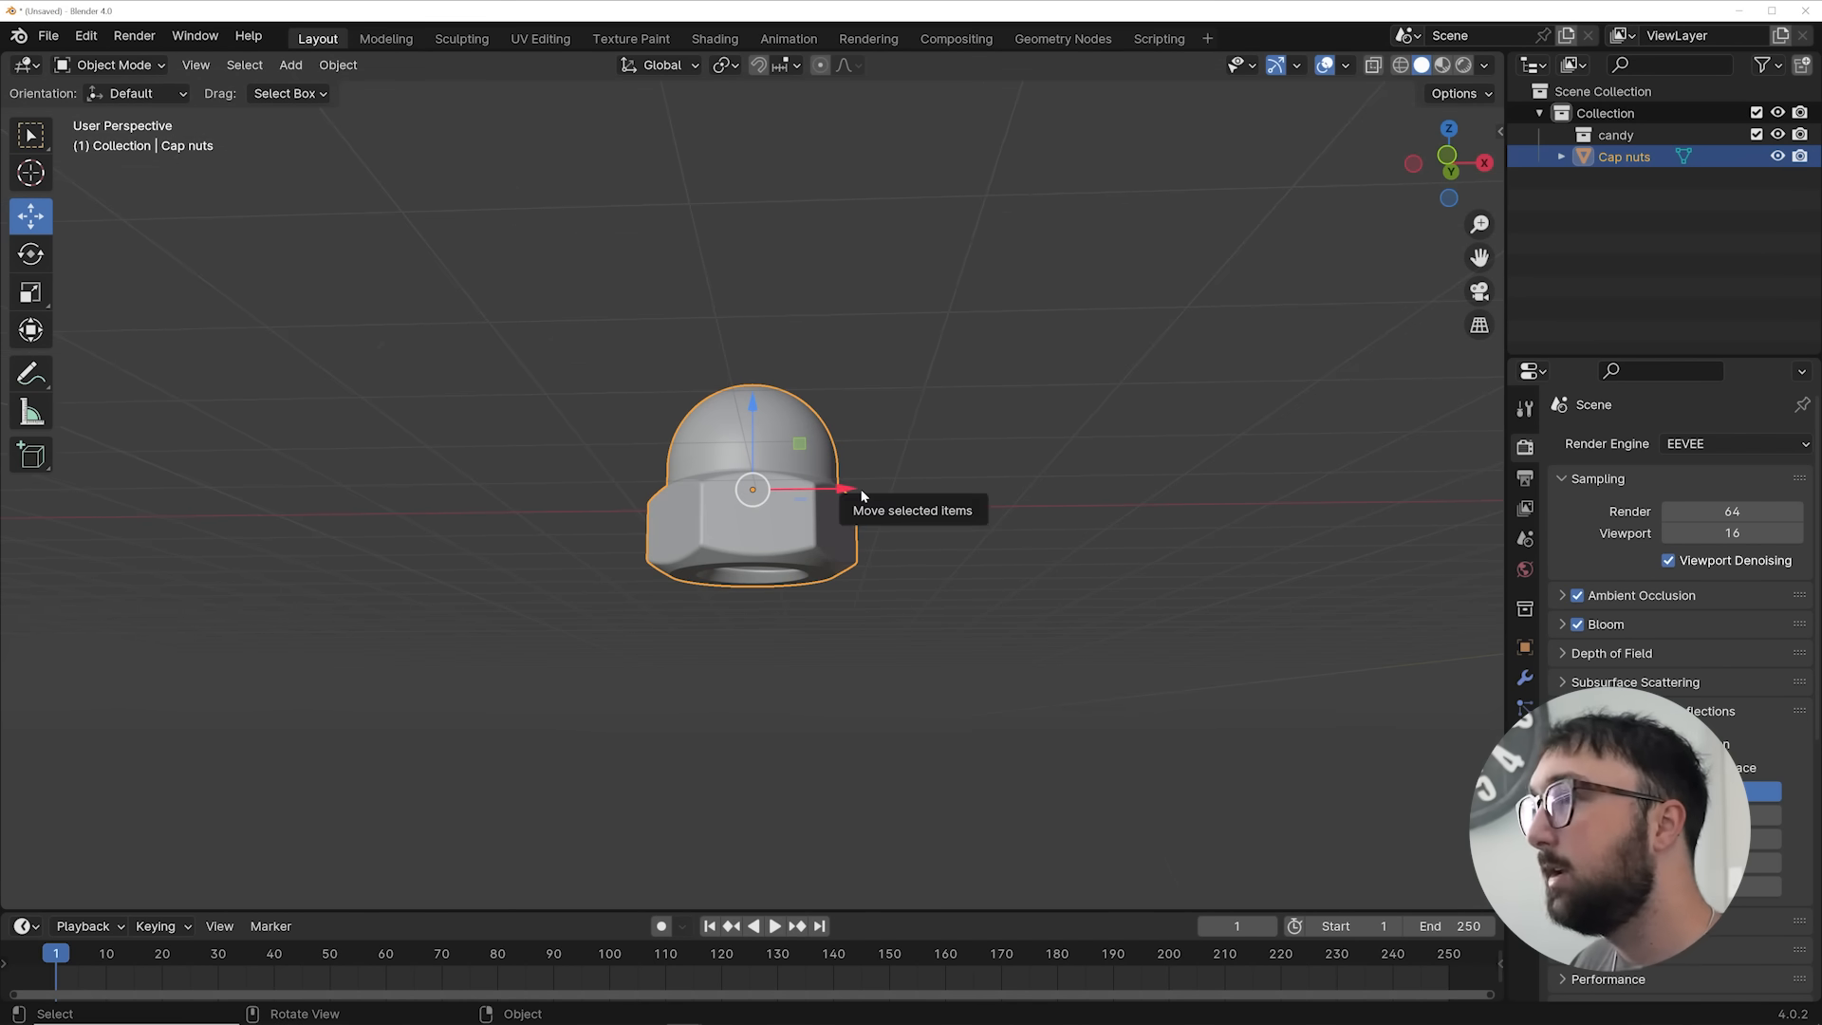
middle_click_drag(862, 476, 860, 564)
scroll(860, 565, "up", 2)
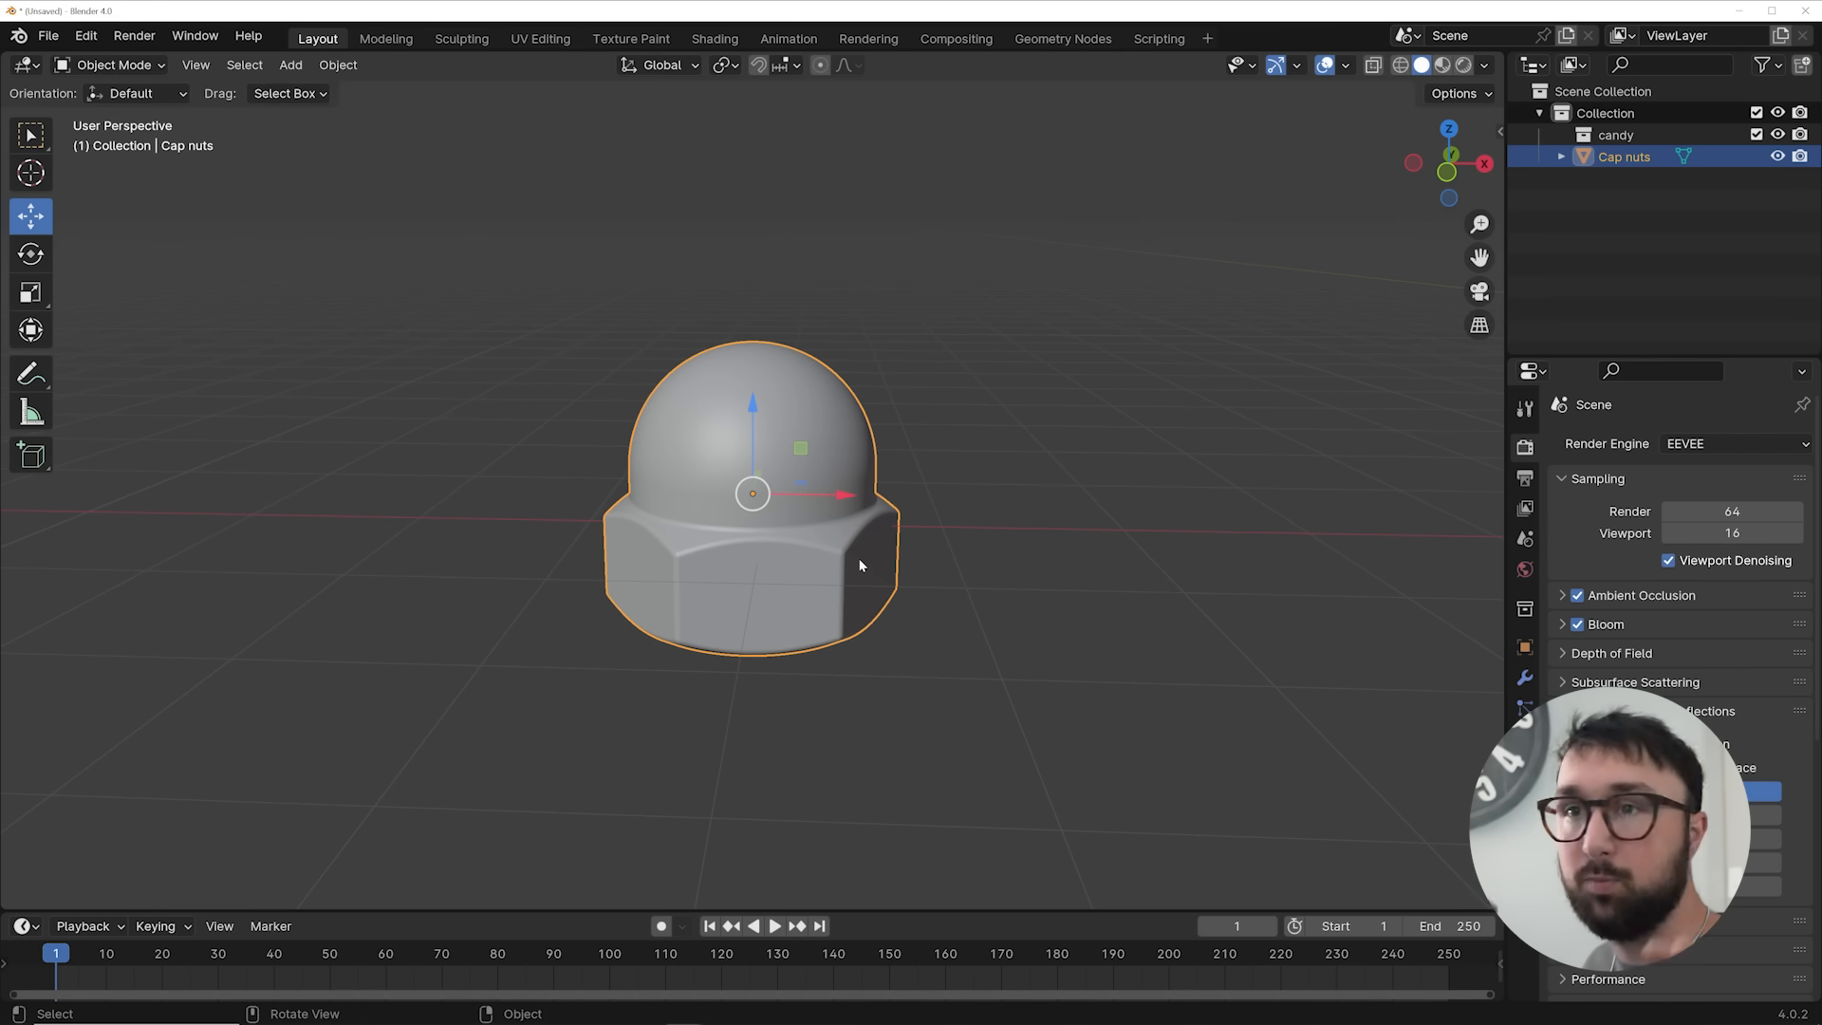
middle_click_drag(814, 581, 750, 645)
scroll(789, 630, "up", 2)
Add a plane at the world origin, away from the cap nut, and rename it geo
scroll(696, 551, "down", 8)
scroll(750, 646, "down", 4)
middle_click_drag(1171, 544, 476, 566, "shift")
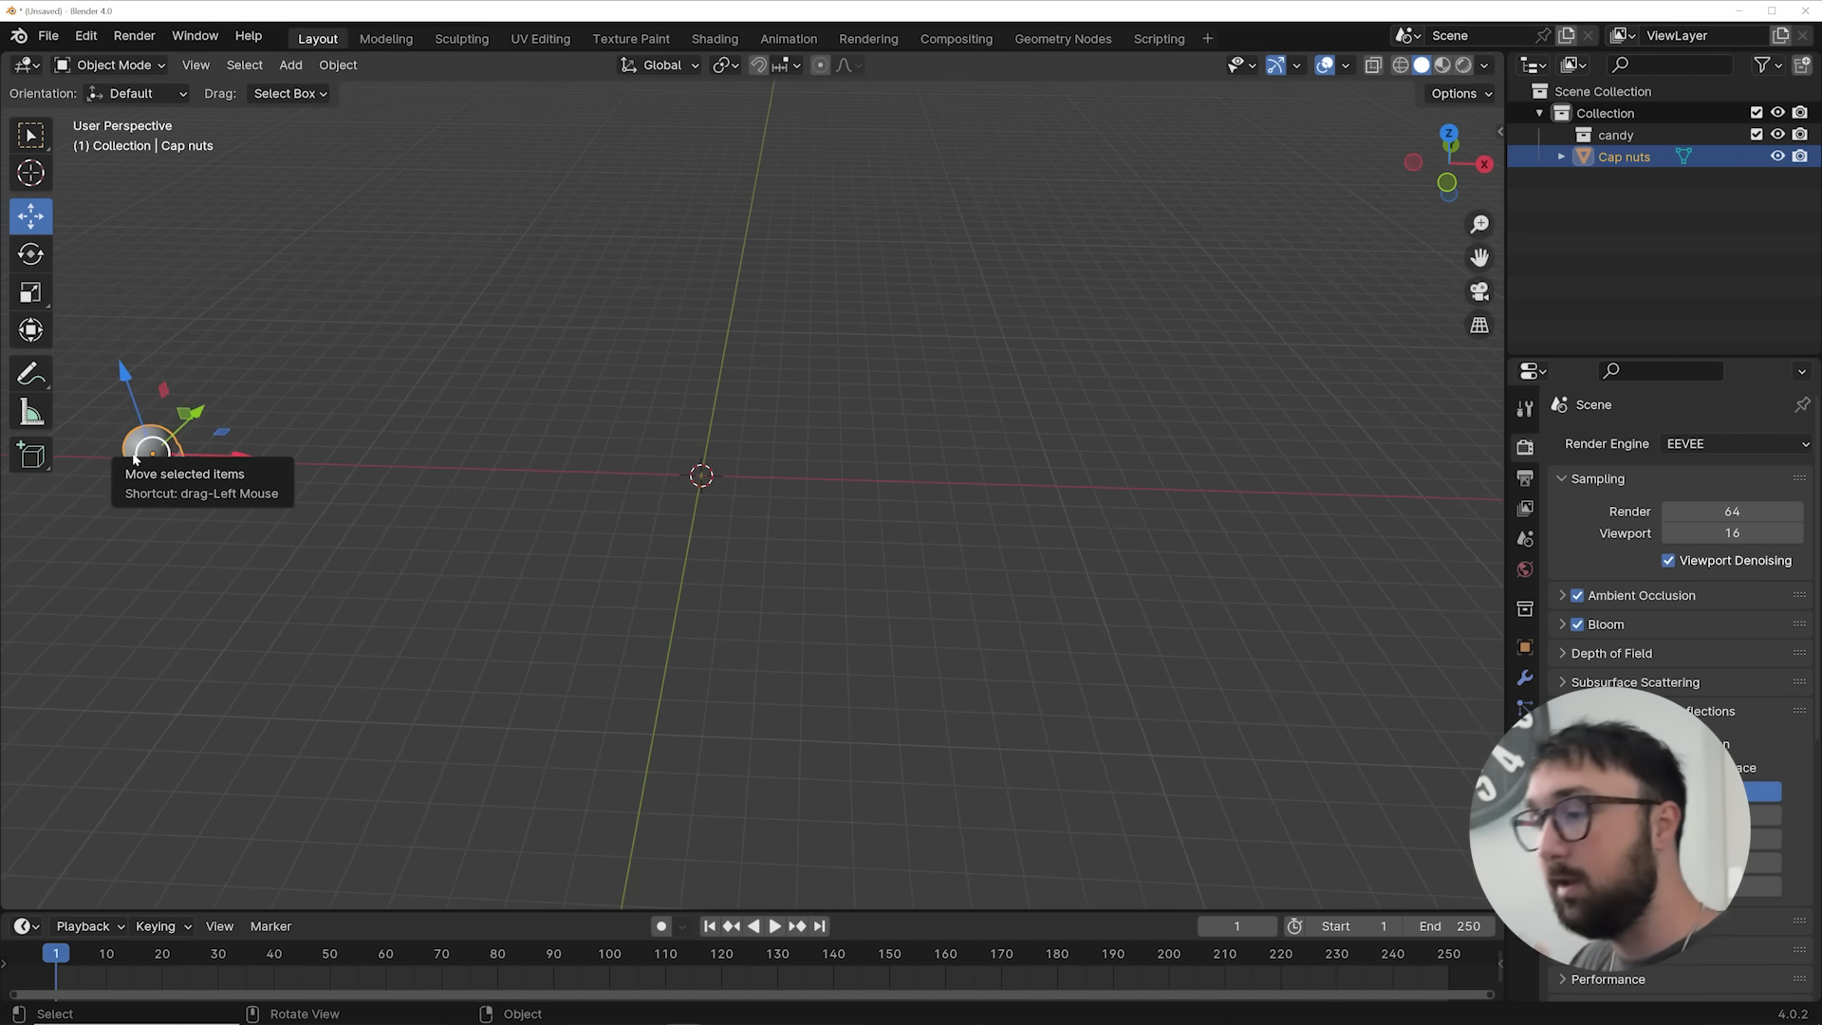
scroll(782, 492, "up", 3)
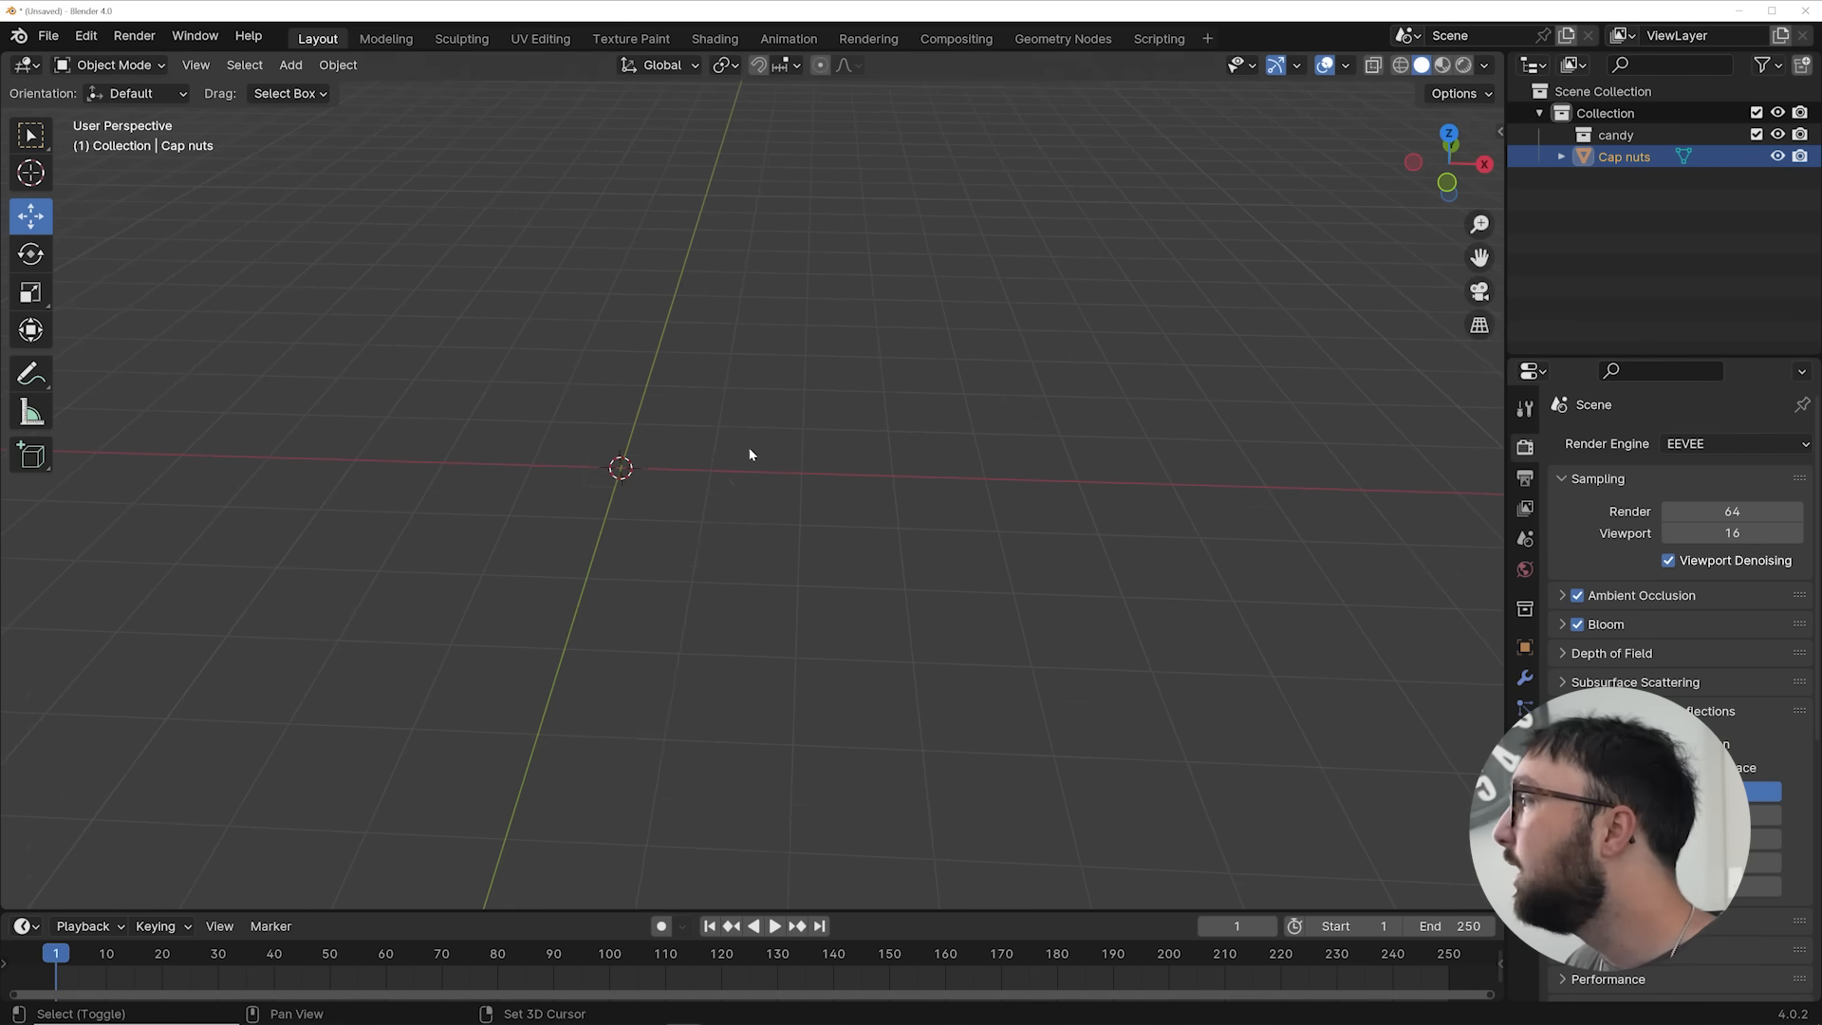
key("shift+a")
mouse_move(685, 437)
left_click(831, 431)
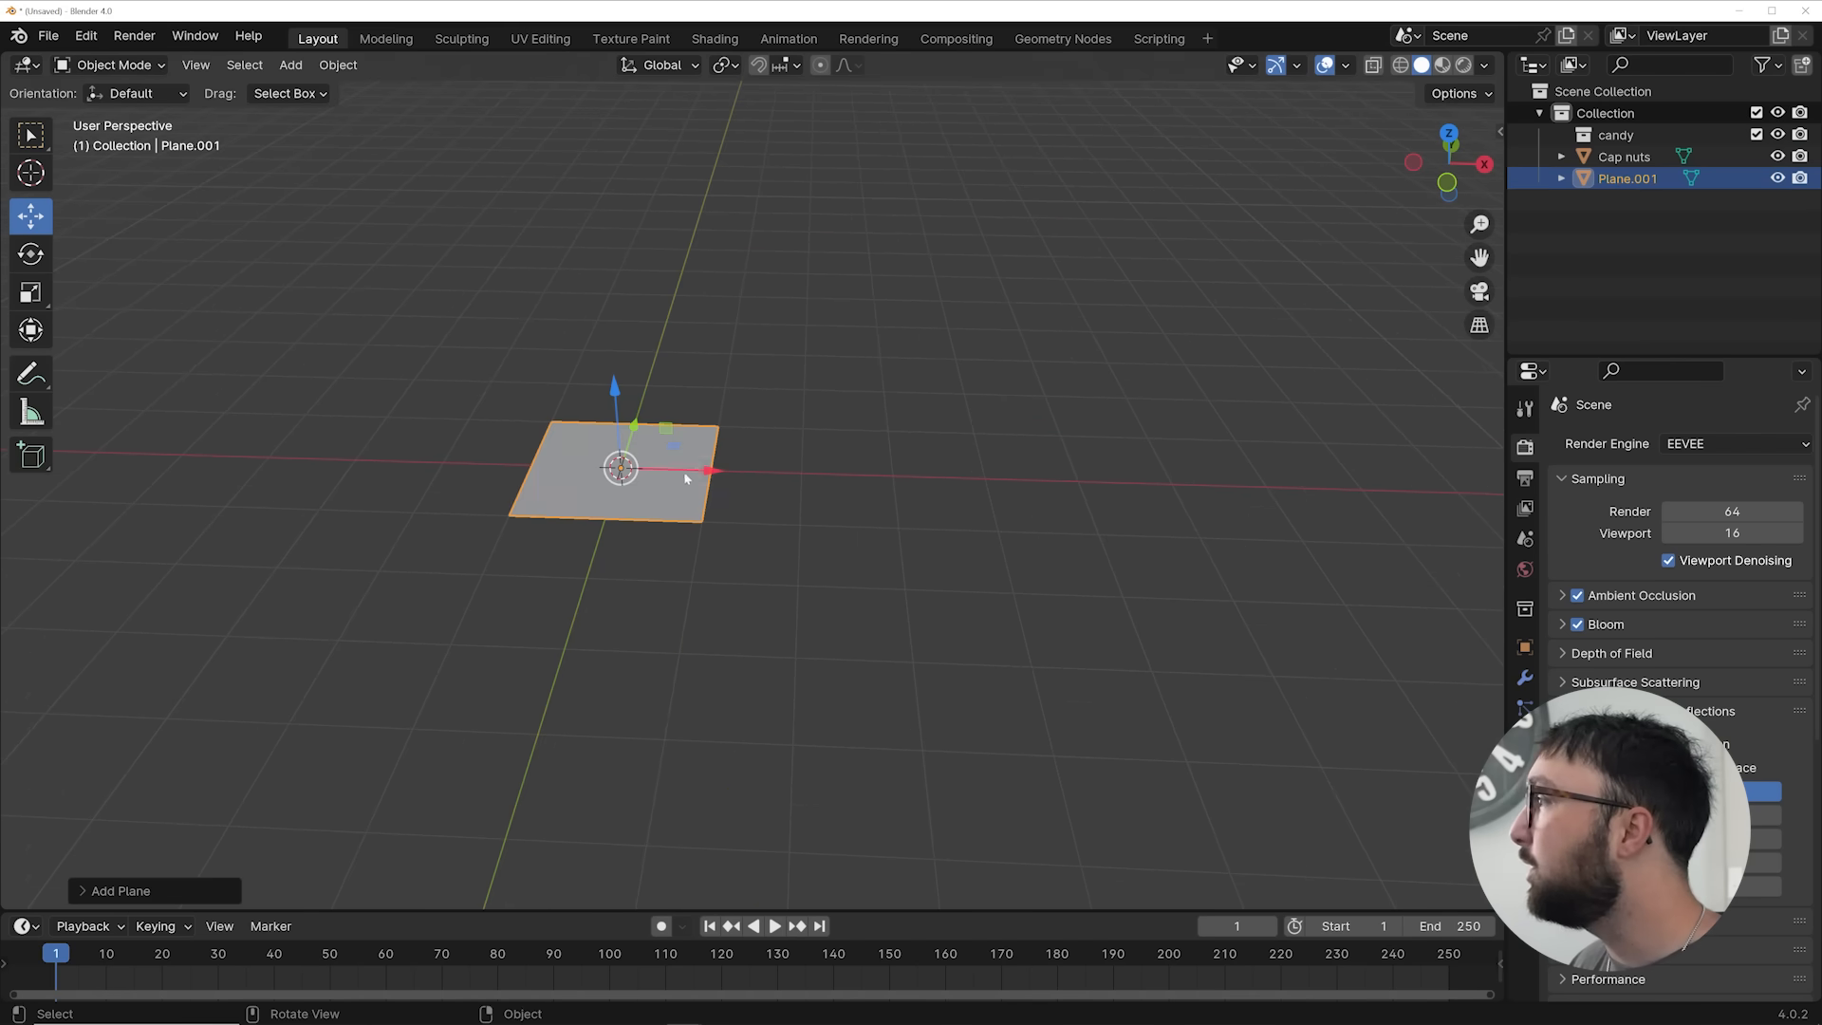
double_click(1627, 179)
type("geo")
key("Return")
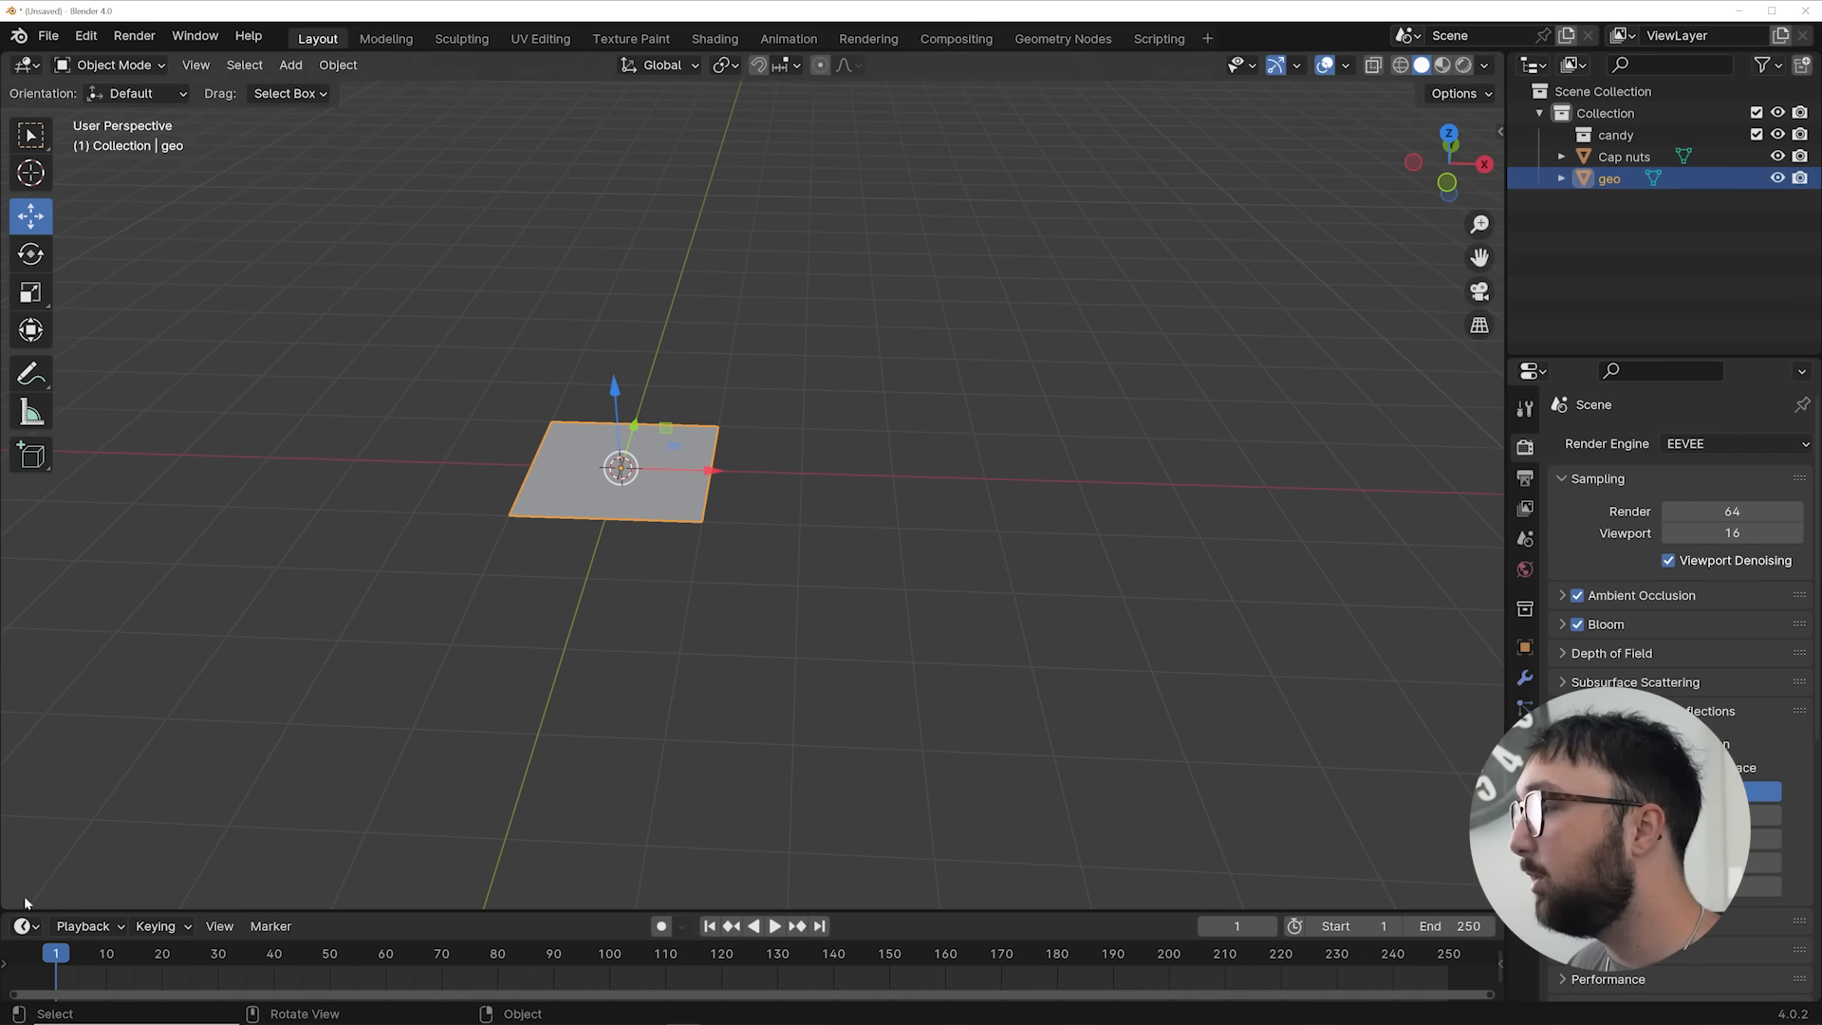
Open a Geometry Node Editor beside the 3D viewport and create a new node tree for the geo plane
left_click_drag(3, 903, 762, 816)
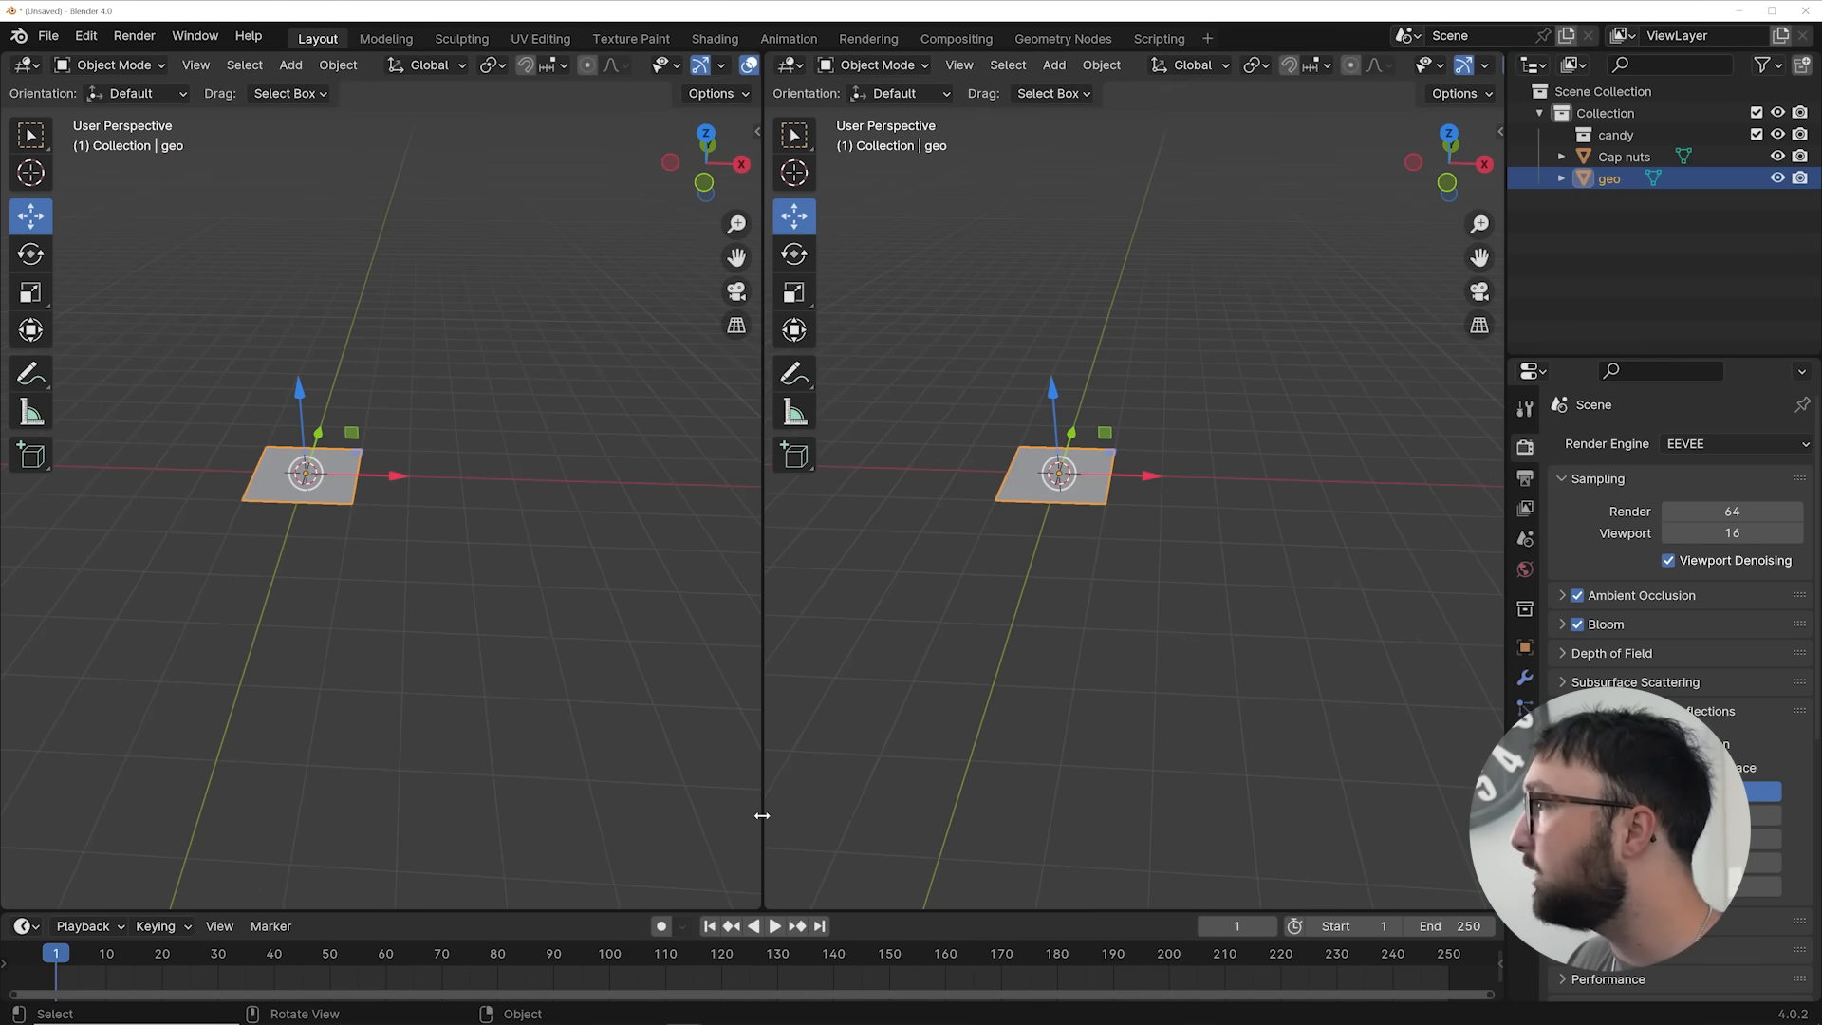
left_click(27, 64)
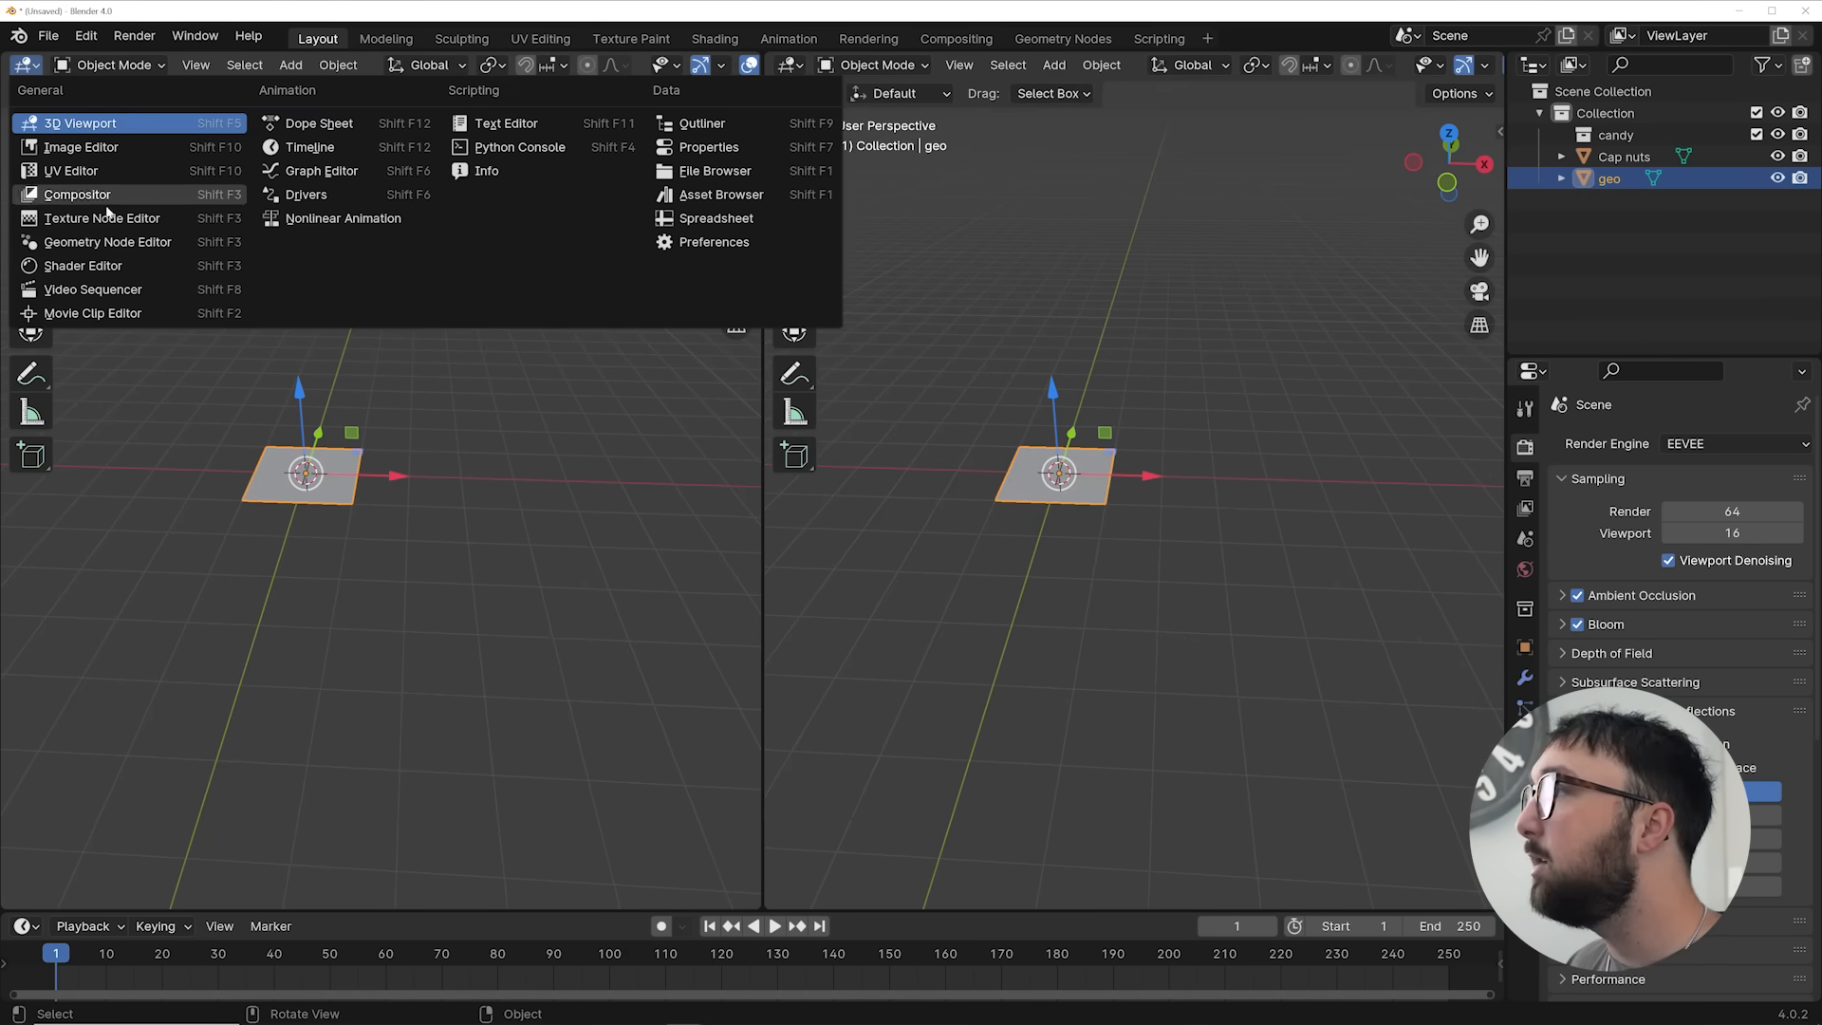
left_click(104, 242)
key("n")
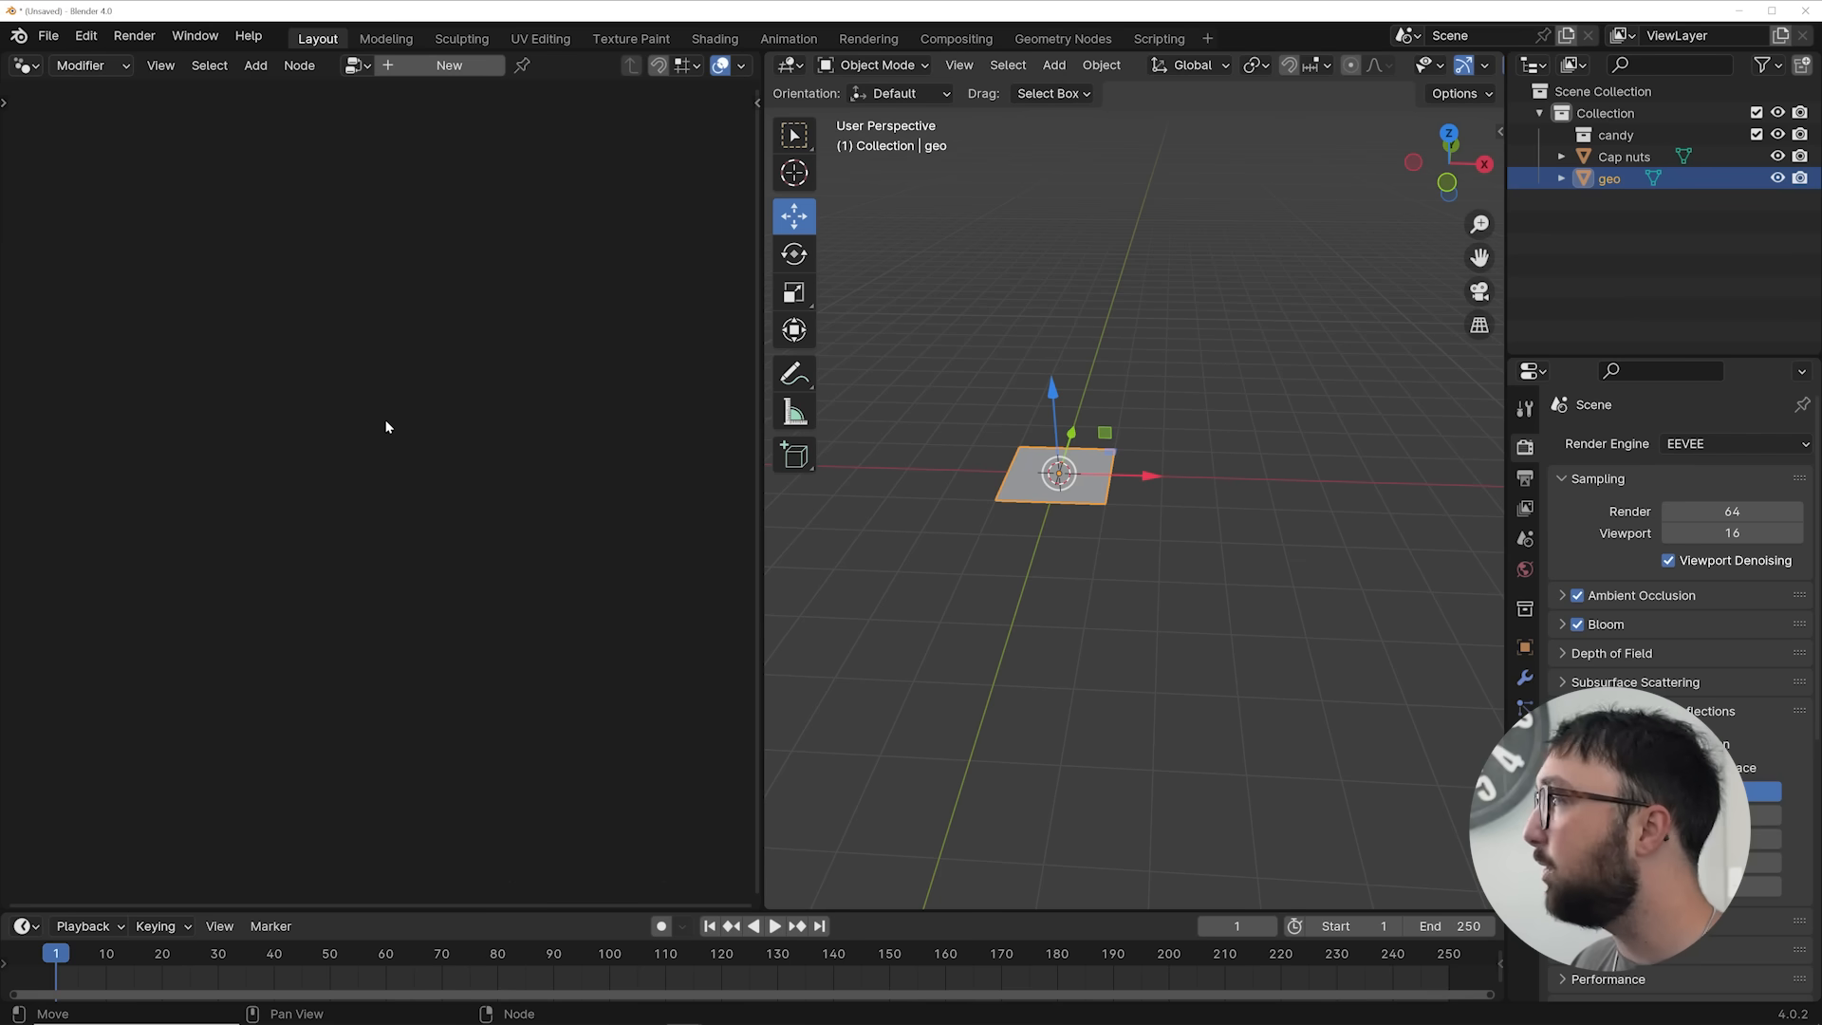
left_click(457, 66)
Add a String to Curves node on the link between Group Input and Group Output
scroll(323, 646, "up", 1)
middle_click_drag(323, 646, 494, 457)
scroll(474, 456, "up", 6)
key("shift+a")
left_click(294, 163)
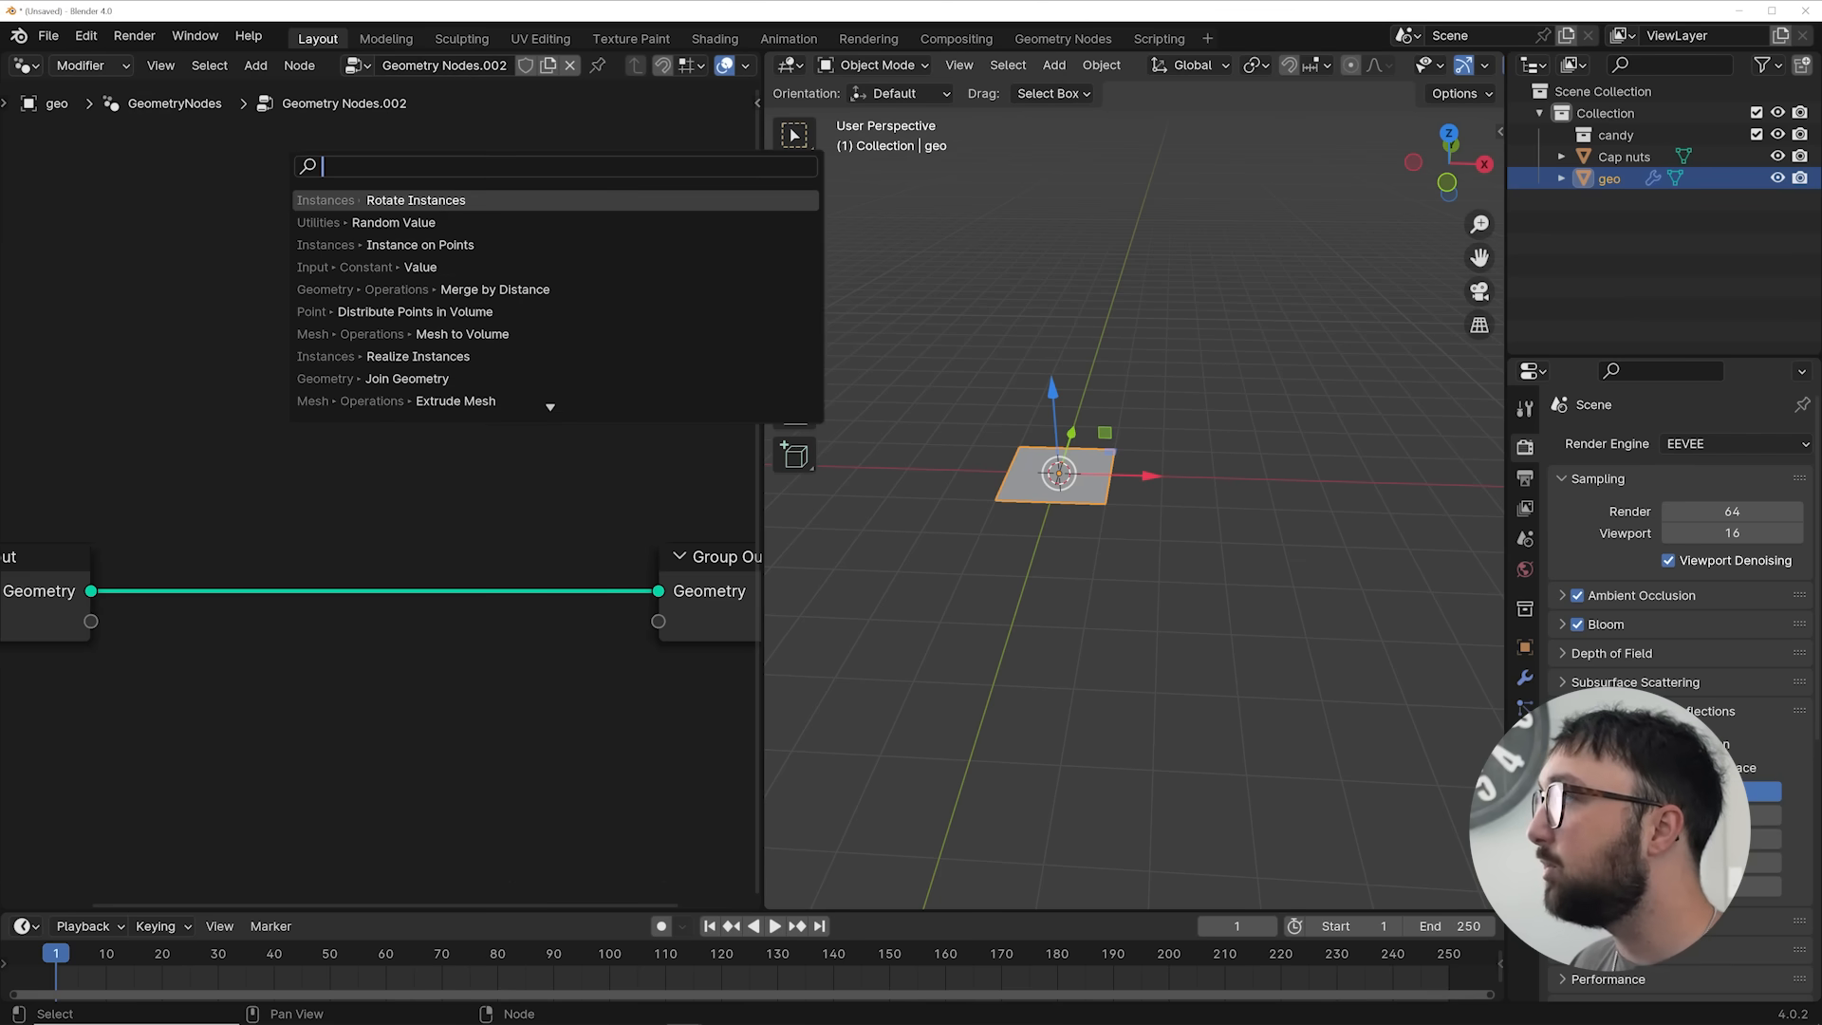
type("string")
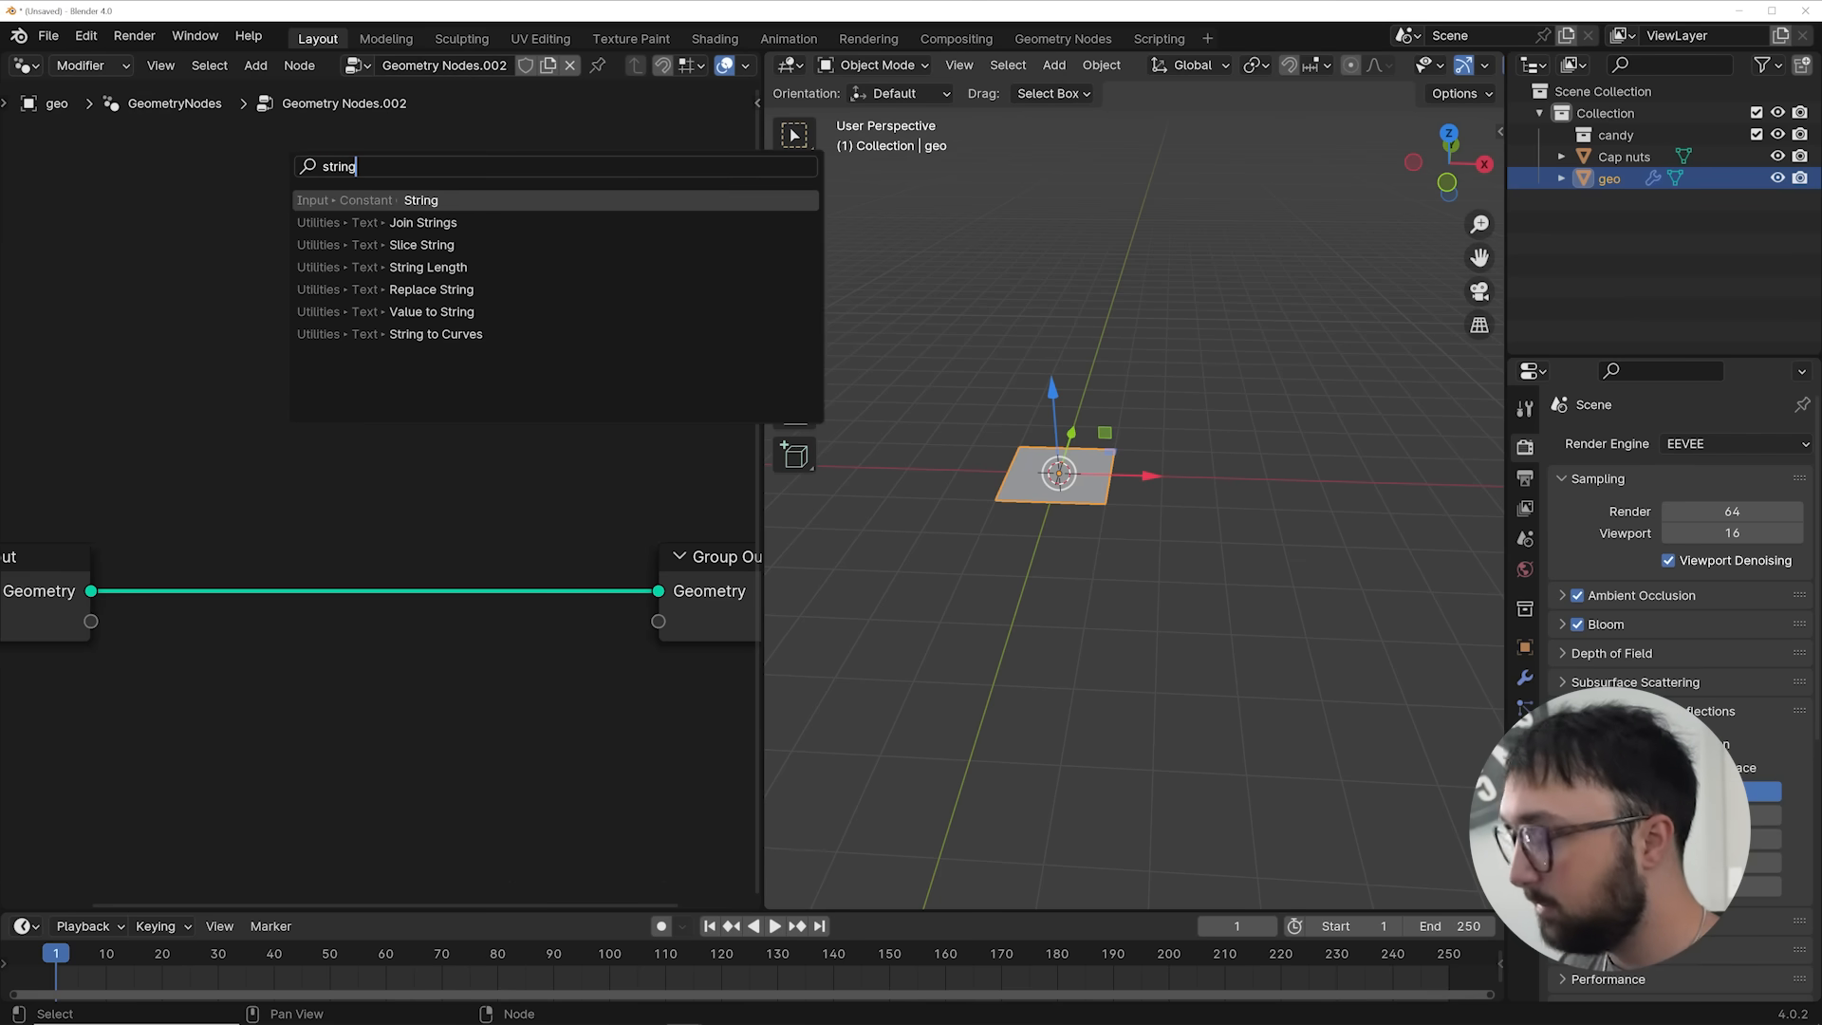
left_click(327, 334)
left_click(248, 509)
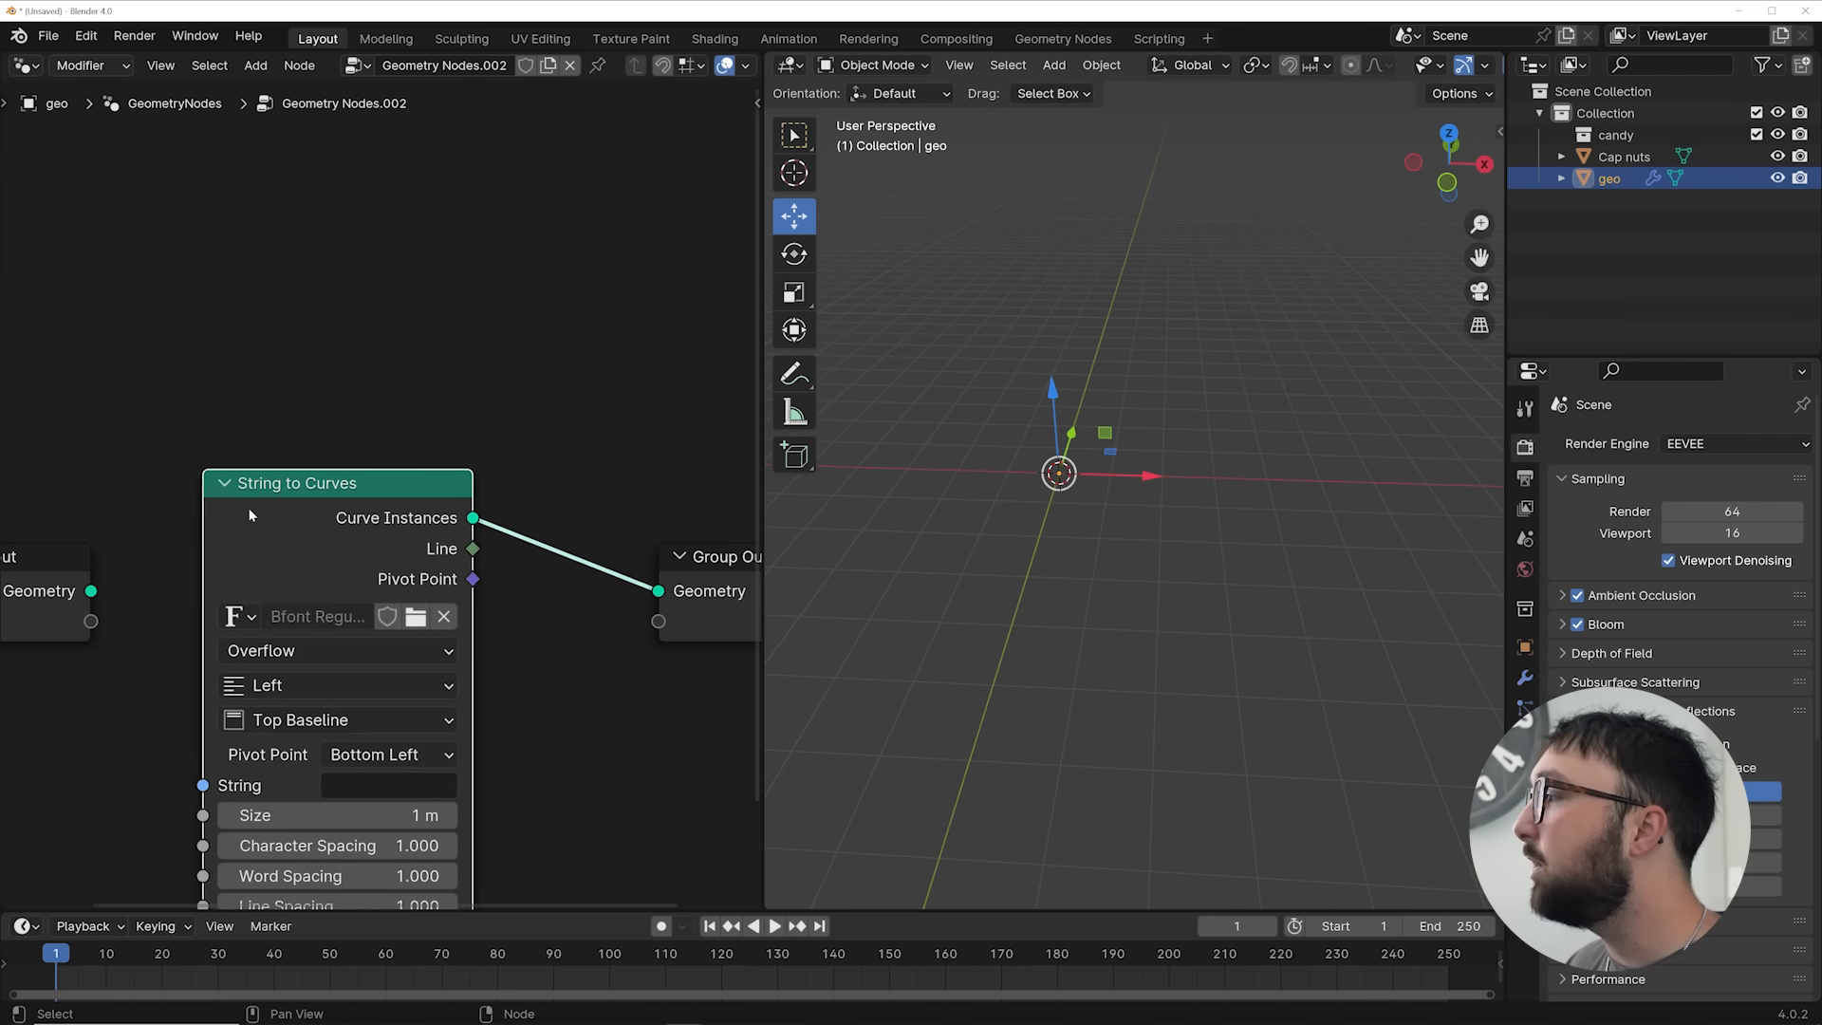
Enter N as the string of the String to Curves node
middle_click_drag(334, 576, 307, 423)
left_click(341, 639)
type("N")
key("Return")
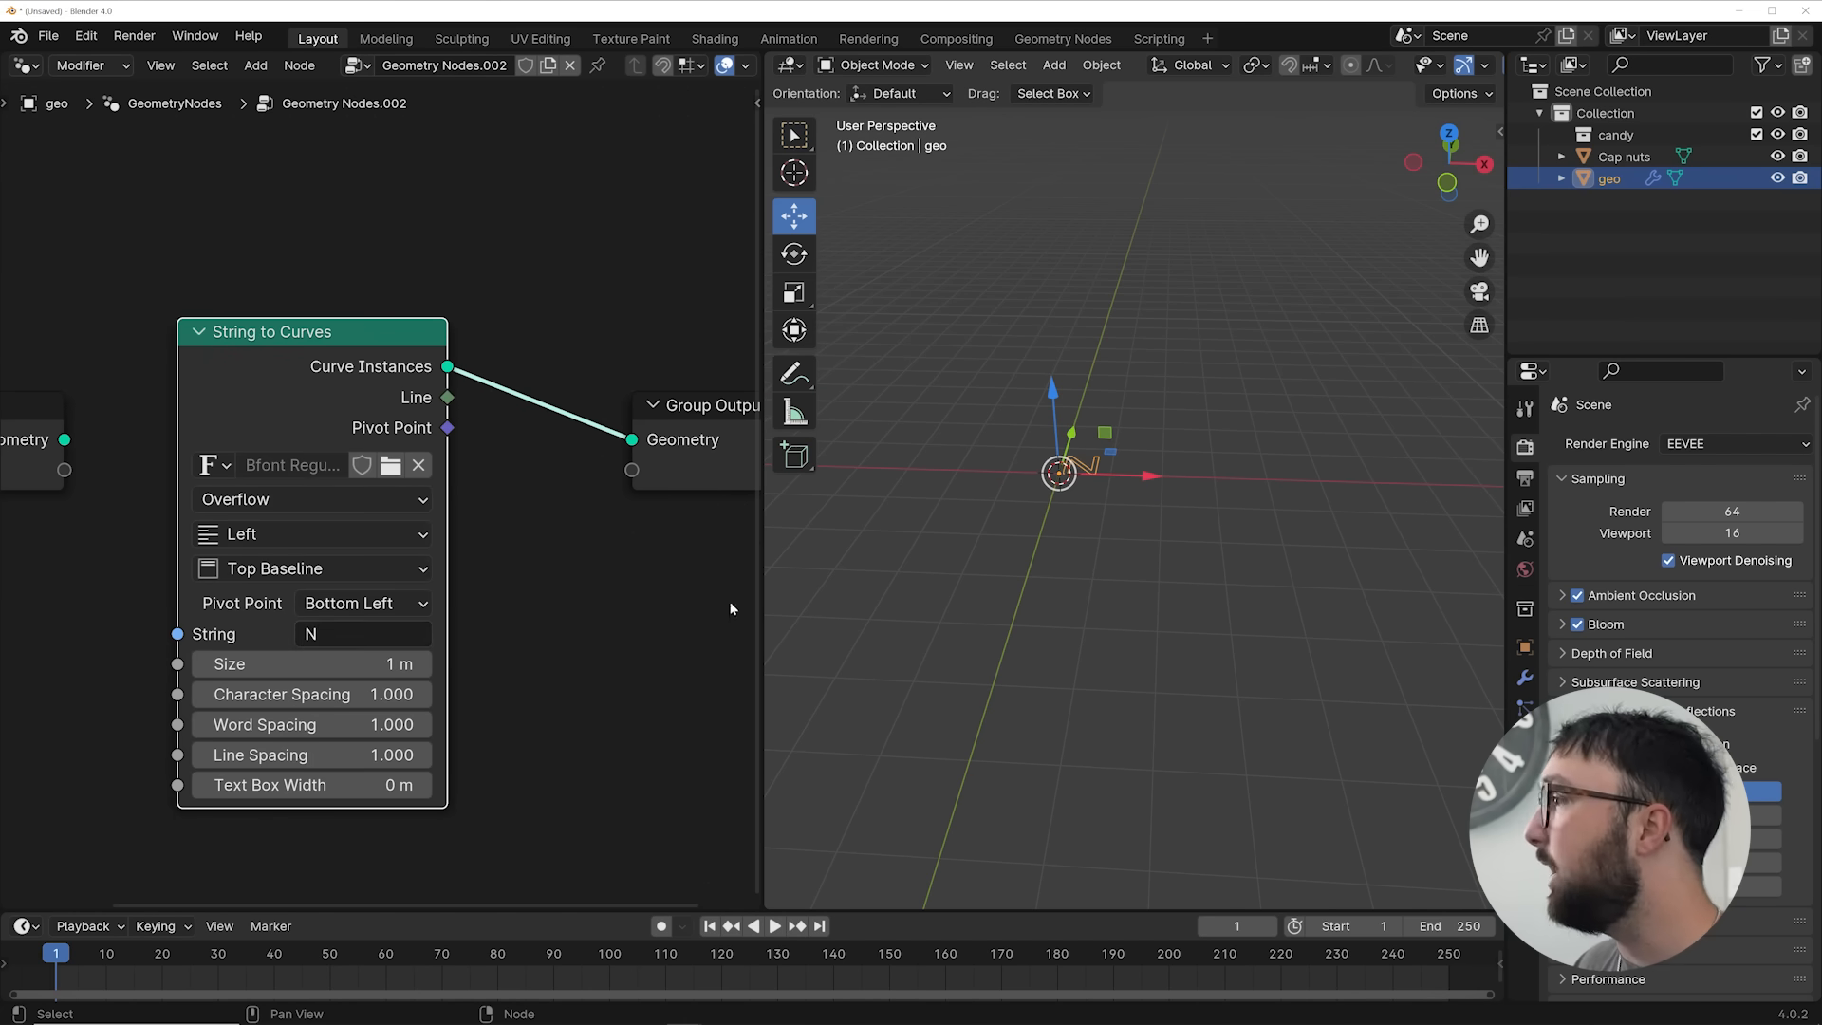
Rotate the geo object 90 degrees about the X axis so the letter stands upright
scroll(1158, 539, "up", 3)
type("rx90")
key("Return")
middle_click_drag(997, 567, 1112, 619, "shift")
scroll(1111, 615, "up", 2)
scroll(1106, 598, "up", 2)
scroll(1111, 550, "down", 2)
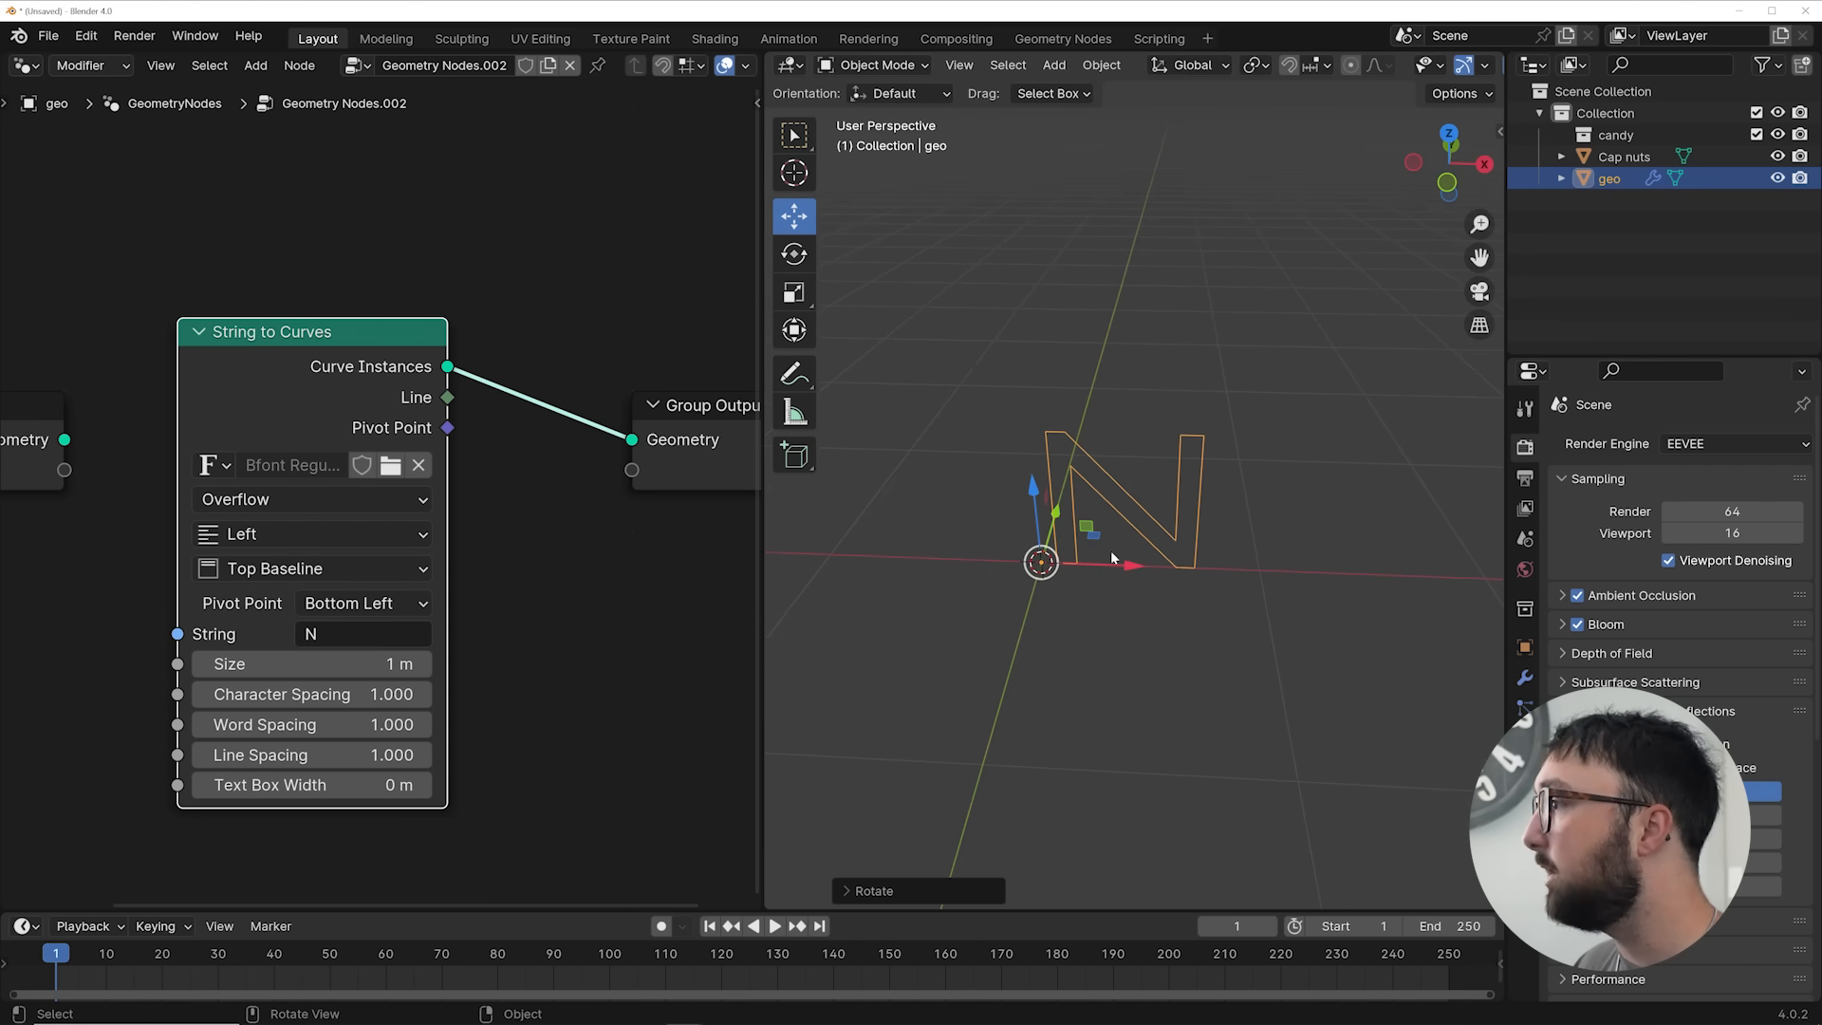
Align the String to Curves text to Center horizontally and Middle vertically
left_click(285, 534)
left_click(271, 643)
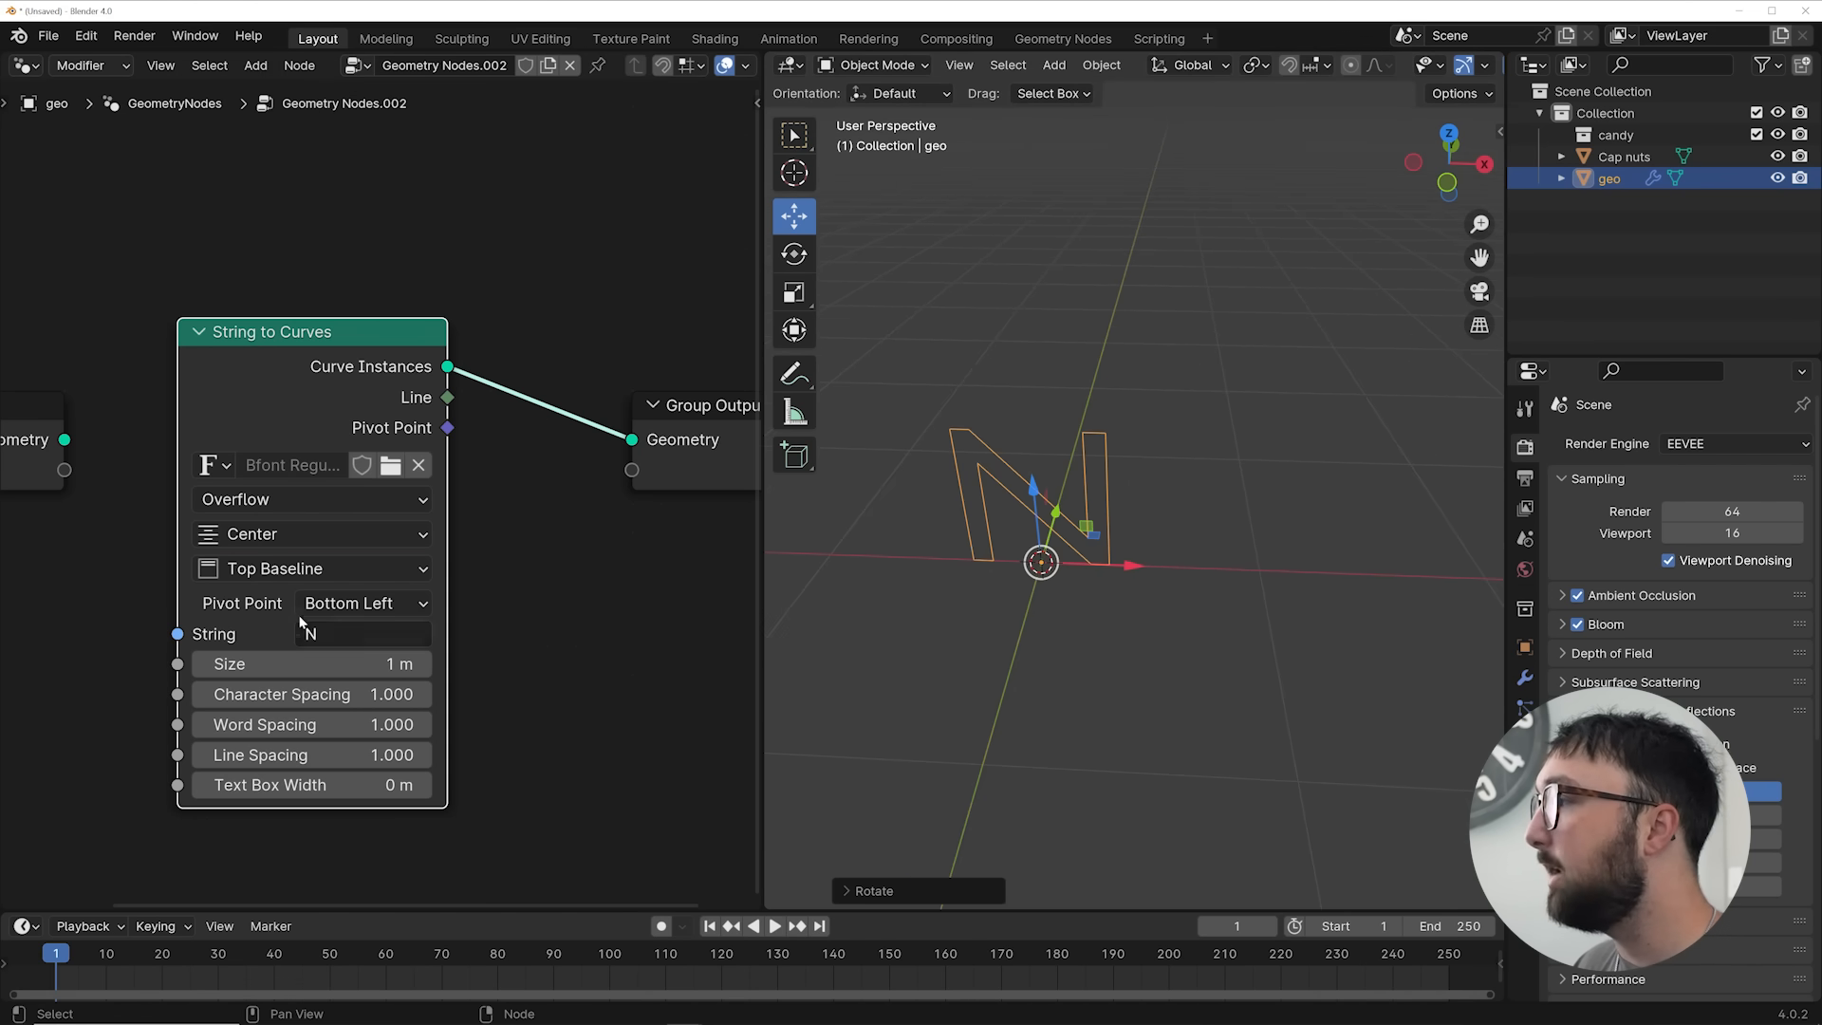
left_click(334, 569)
left_click(306, 693)
Set the String to Curves text size to 5 m
middle_click_drag(1053, 569, 1120, 560)
left_click(313, 663)
type("5")
key("Return")
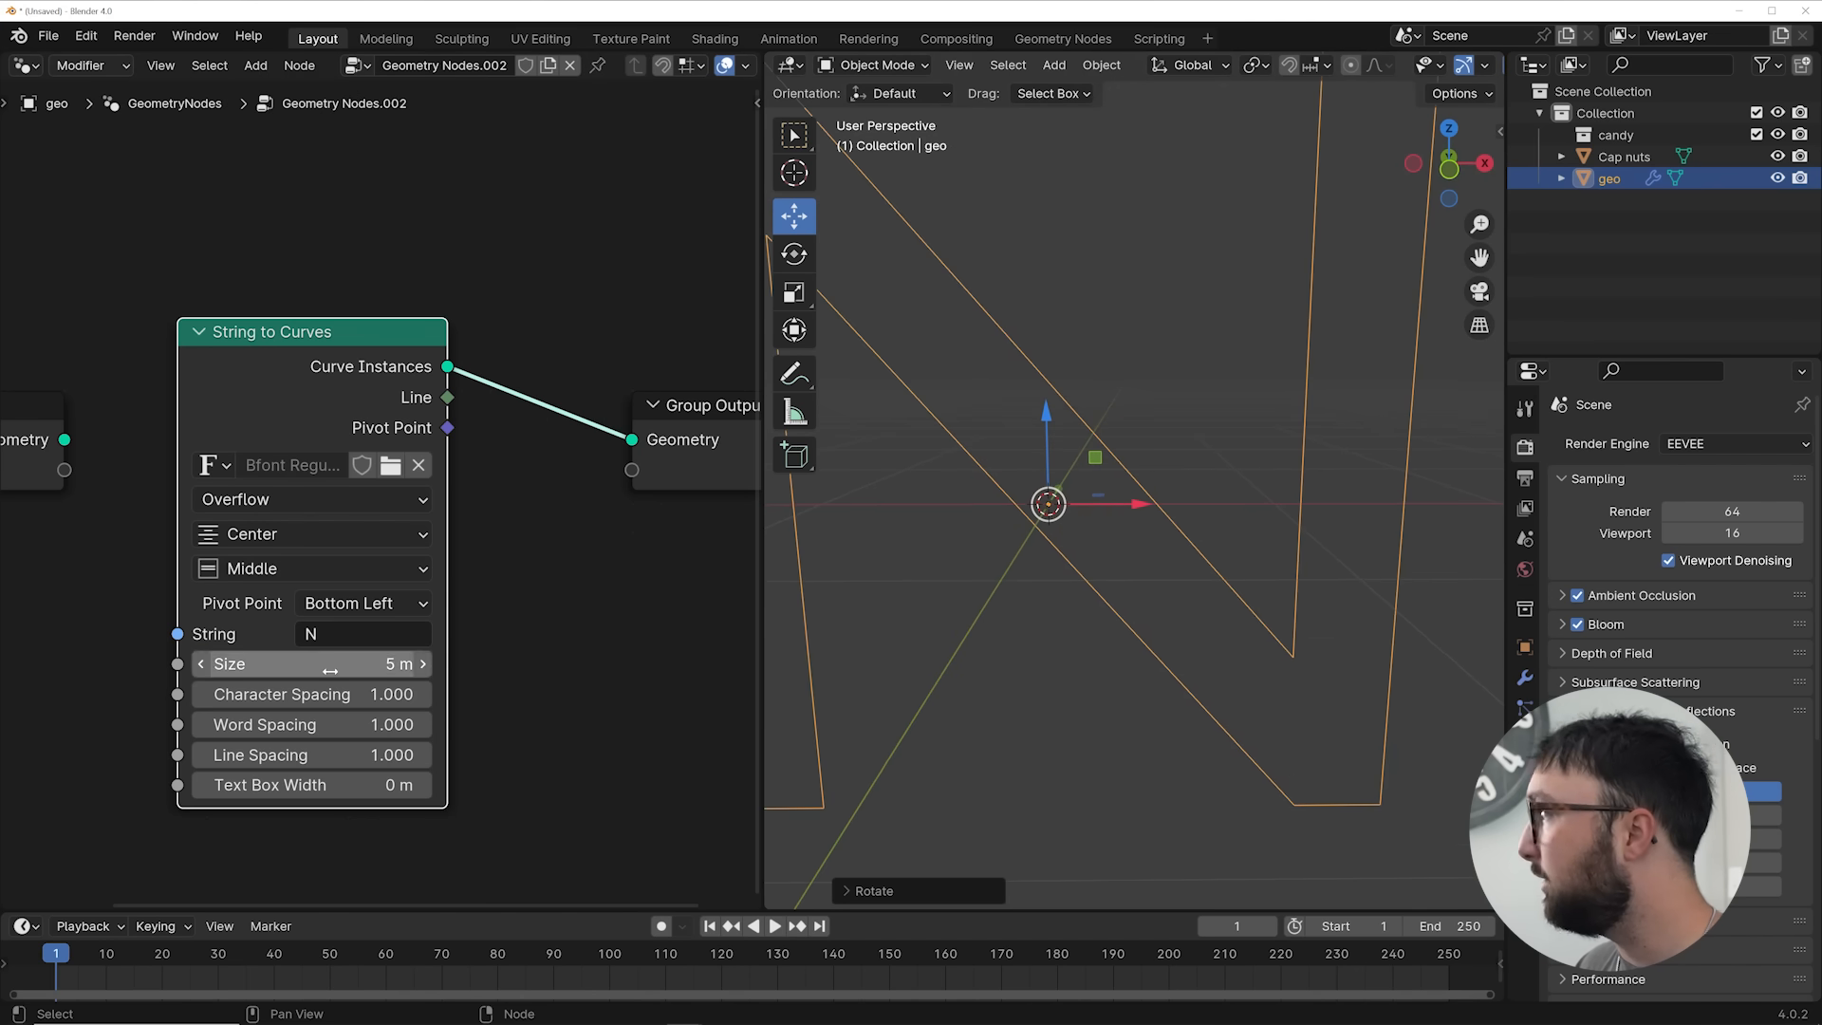
scroll(1095, 572, "down", 5)
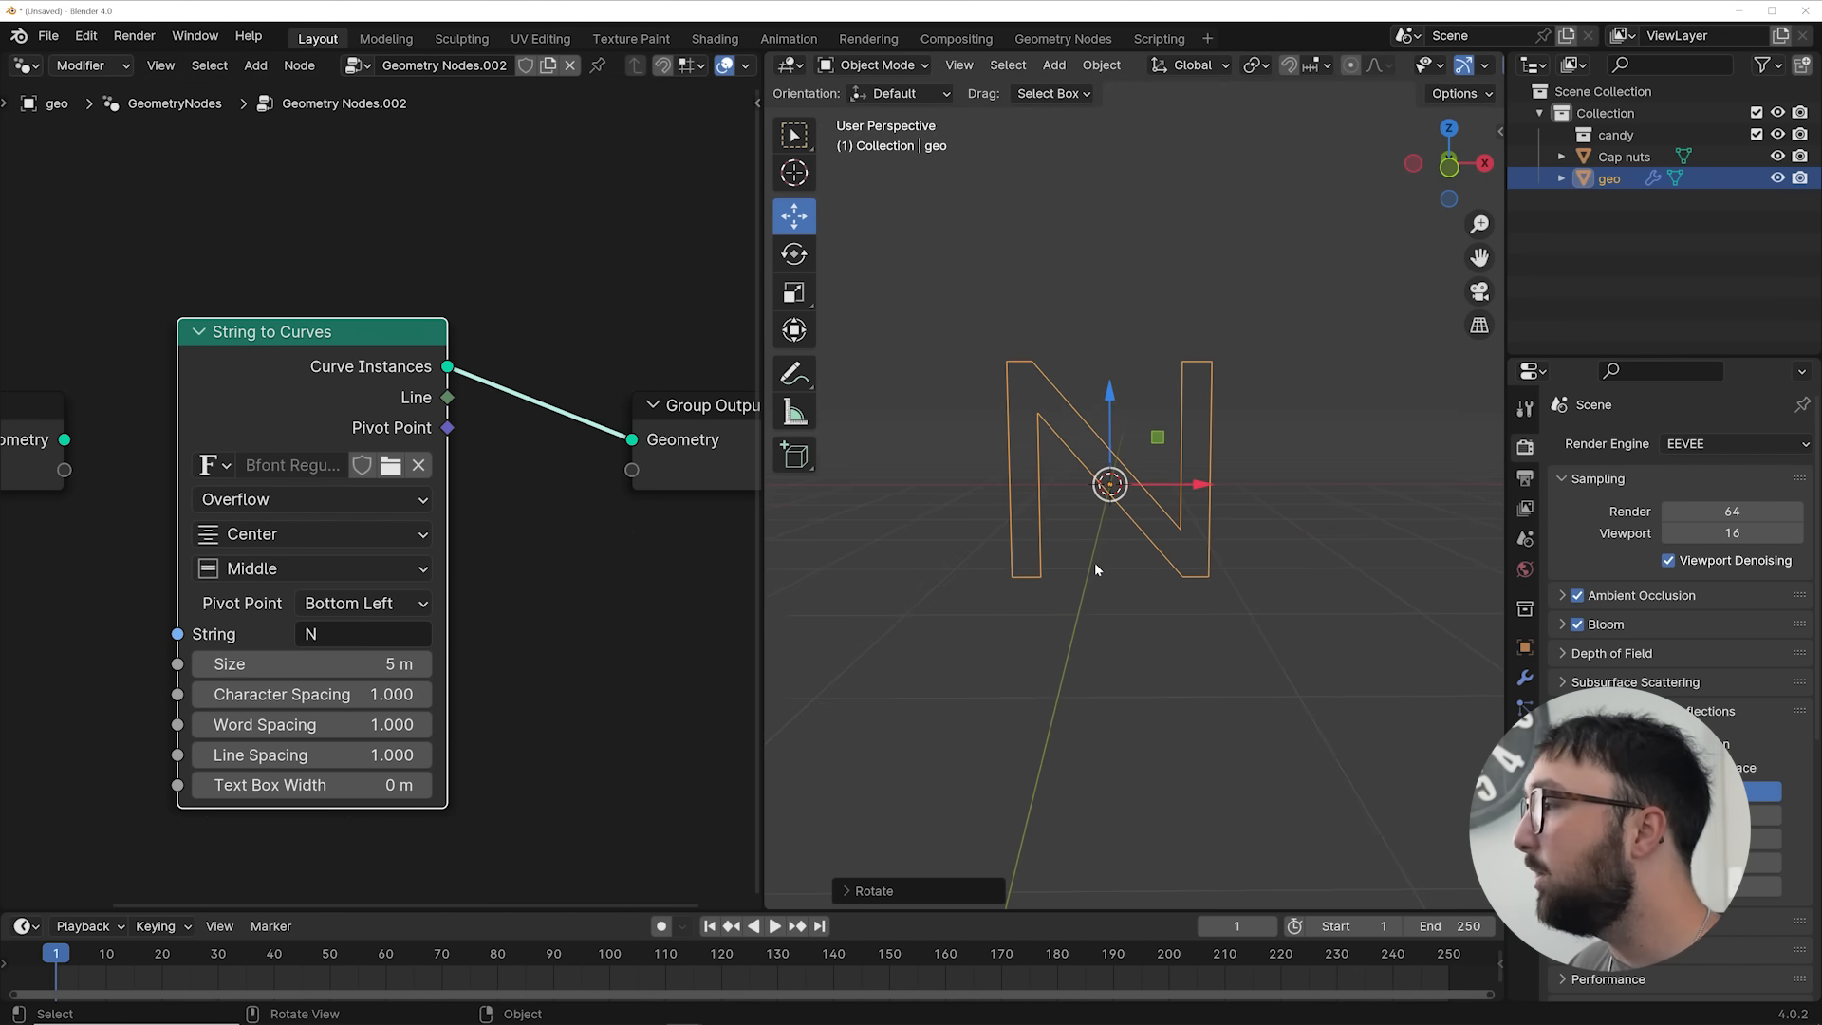
Search the Windows fonts for "black" and load Silka Black as the letter's font
left_click(390, 465)
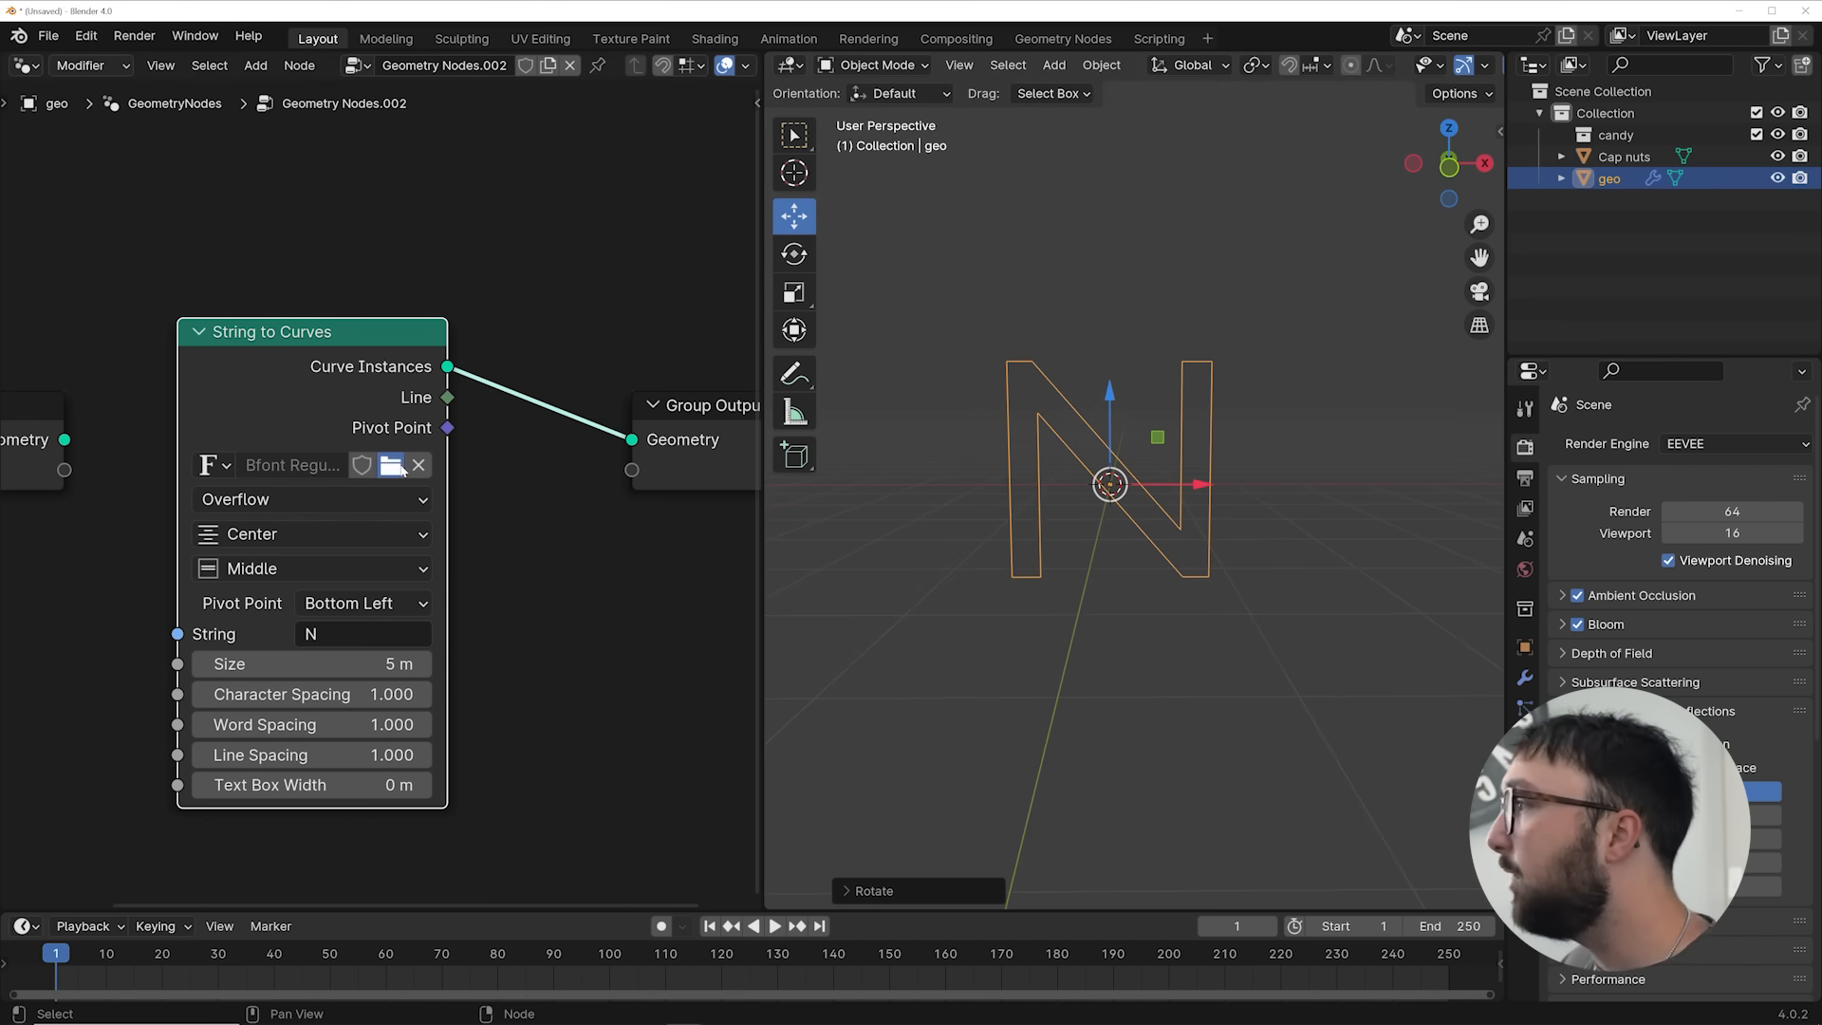
key("ctrl+f")
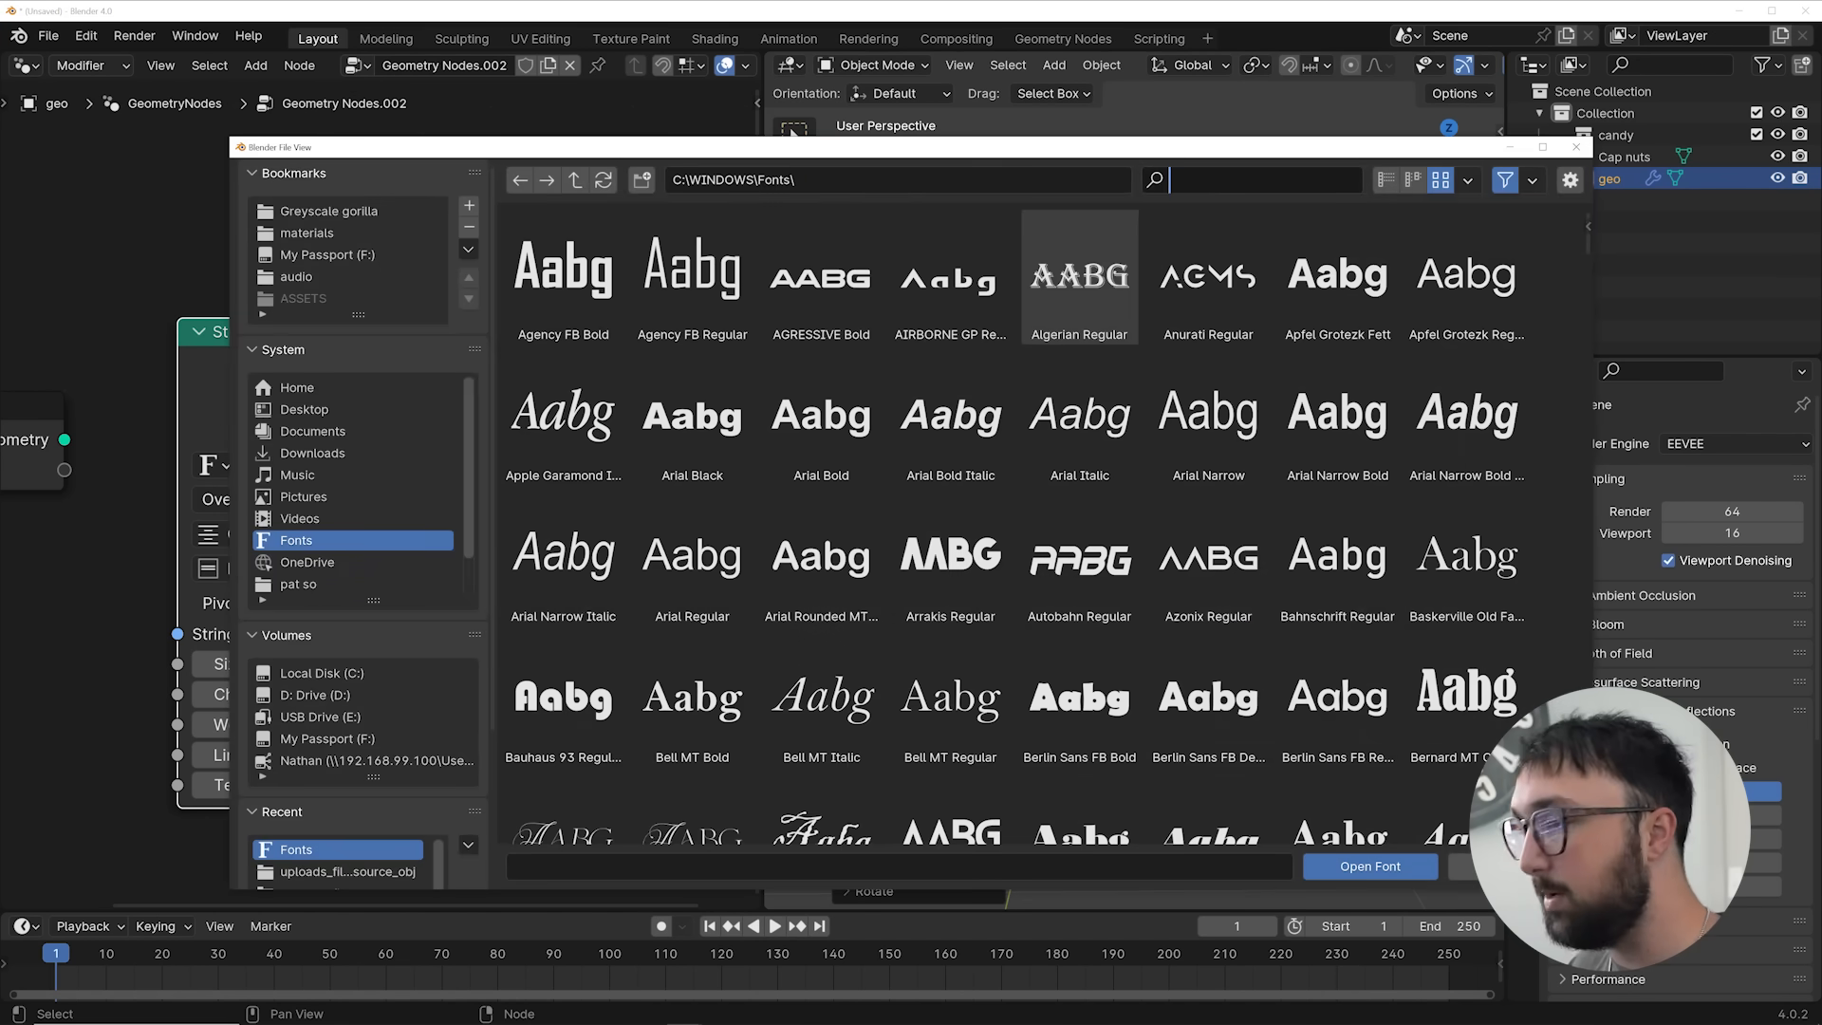
type("black")
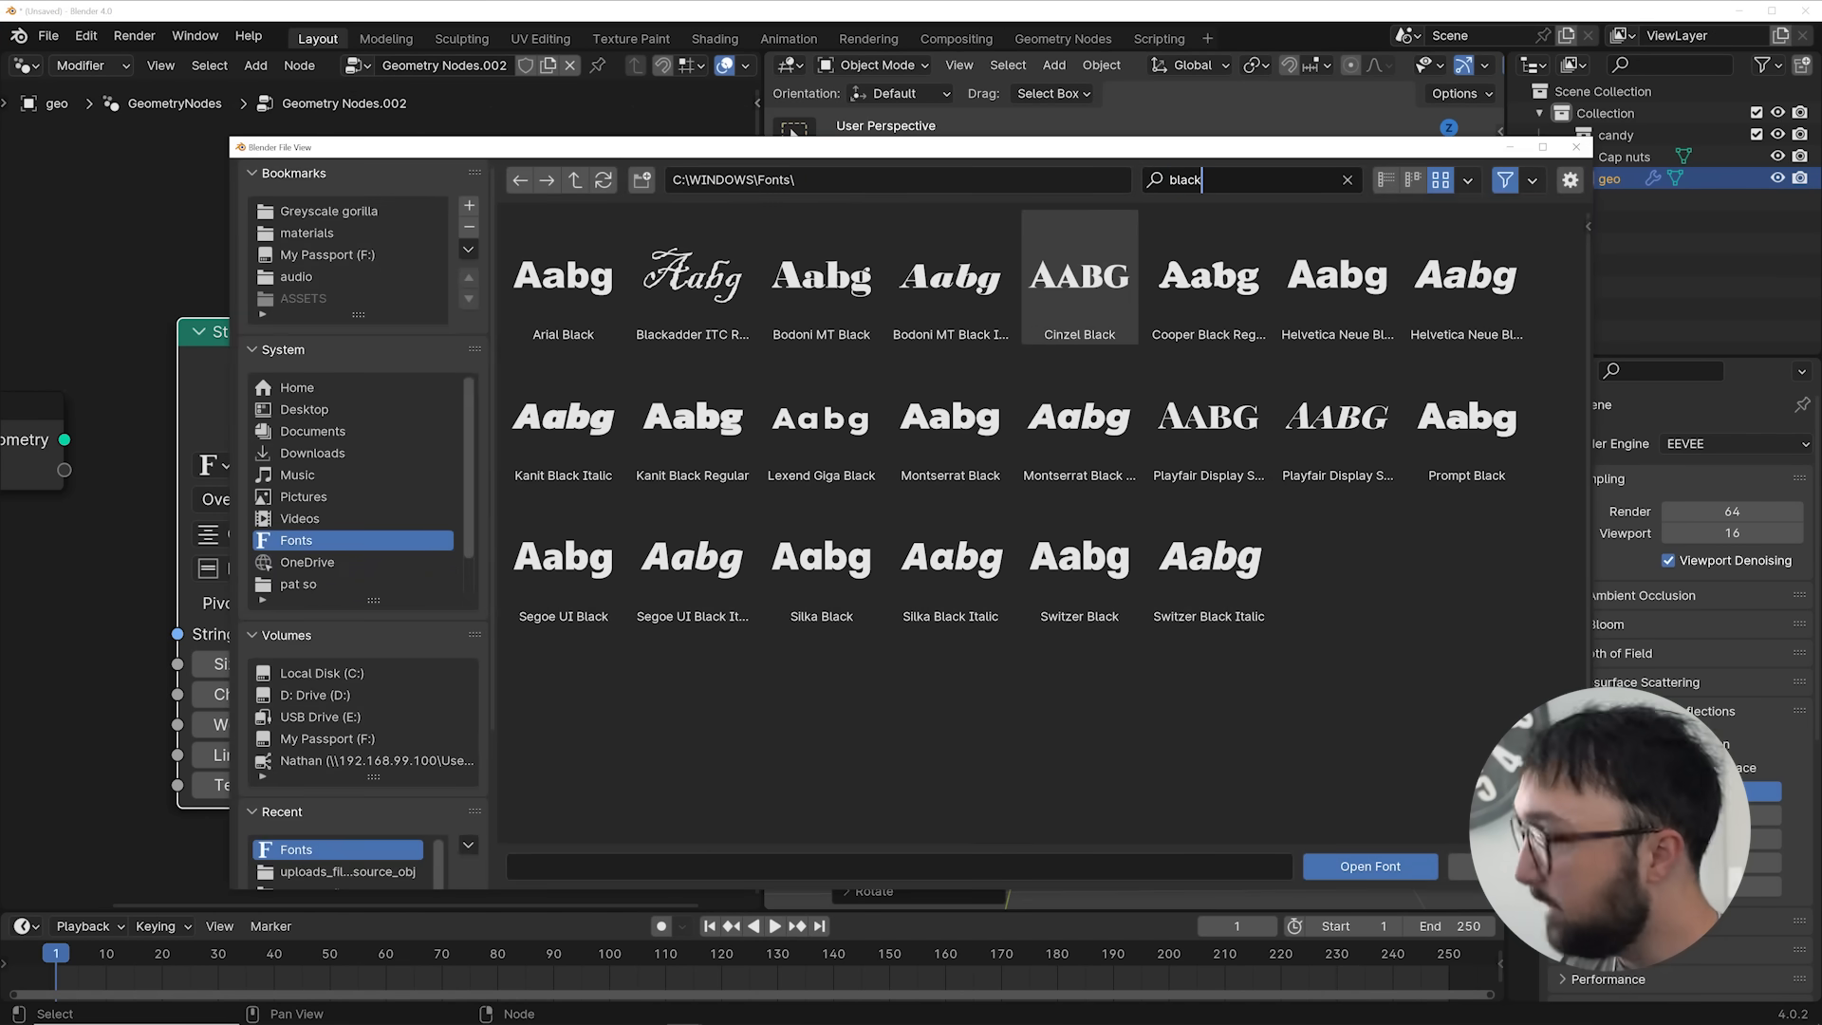
key("Return")
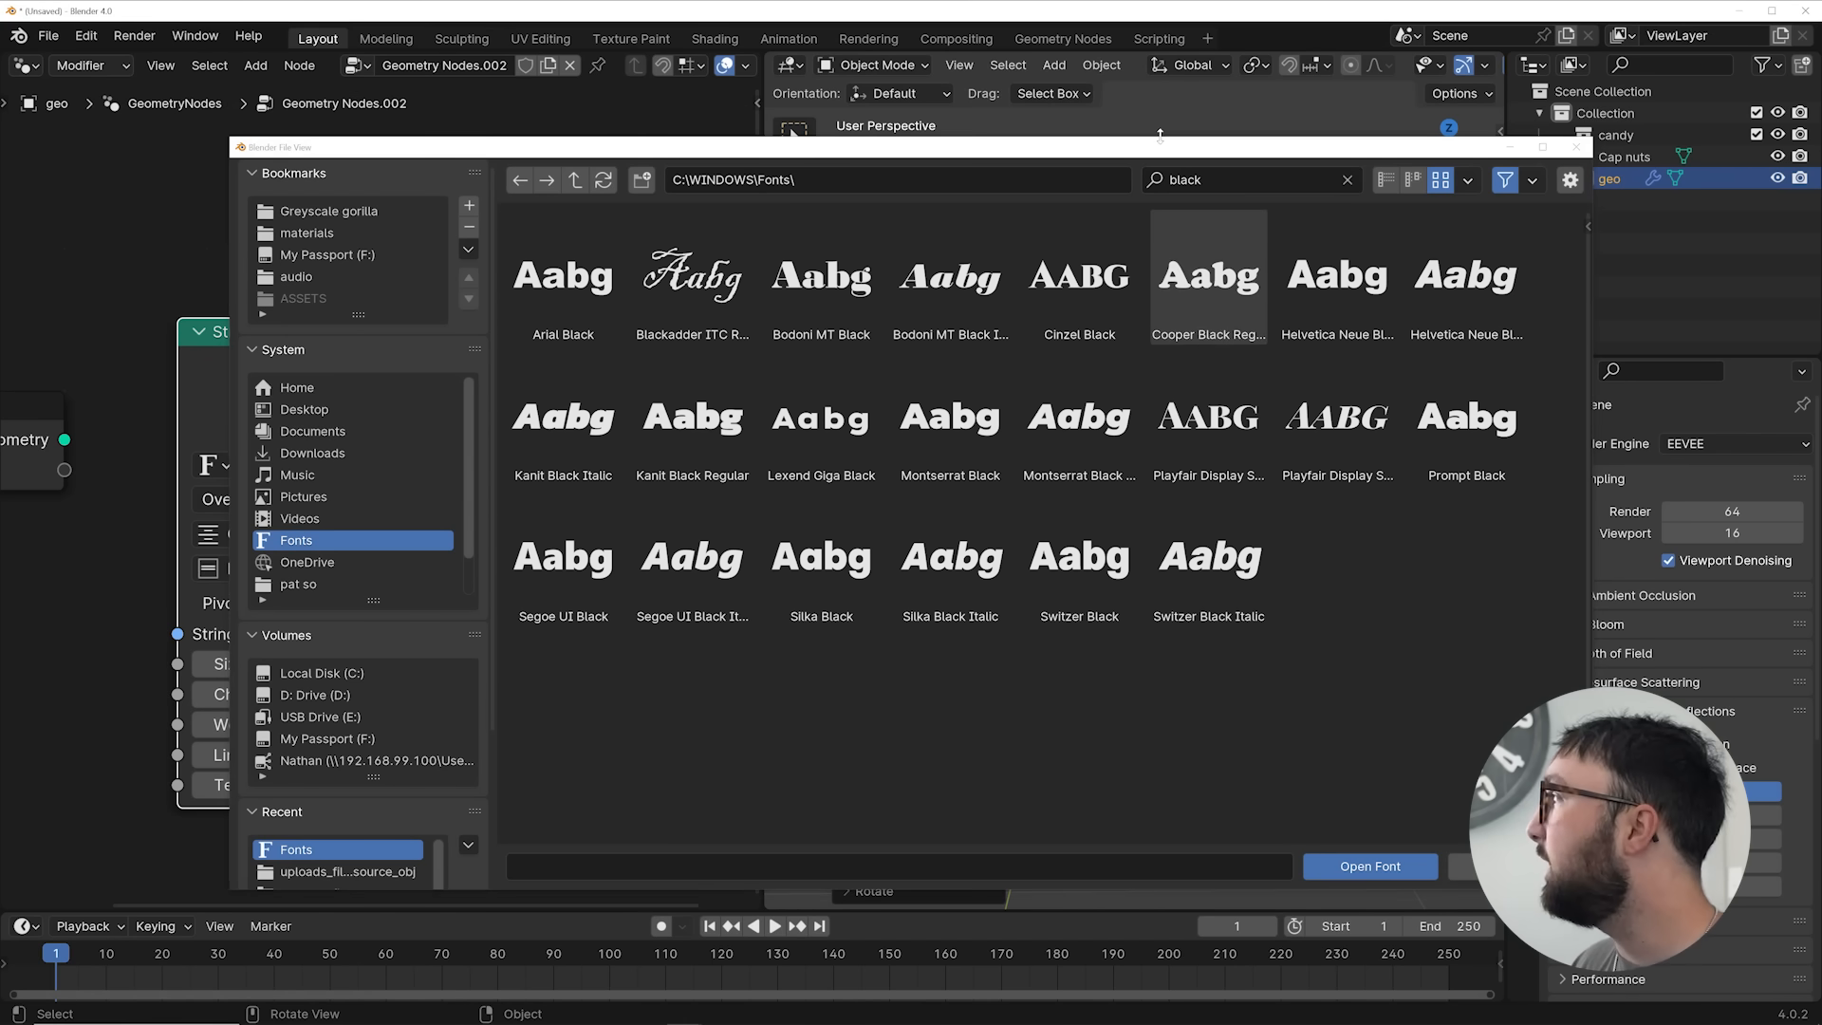
left_click(1320, 296)
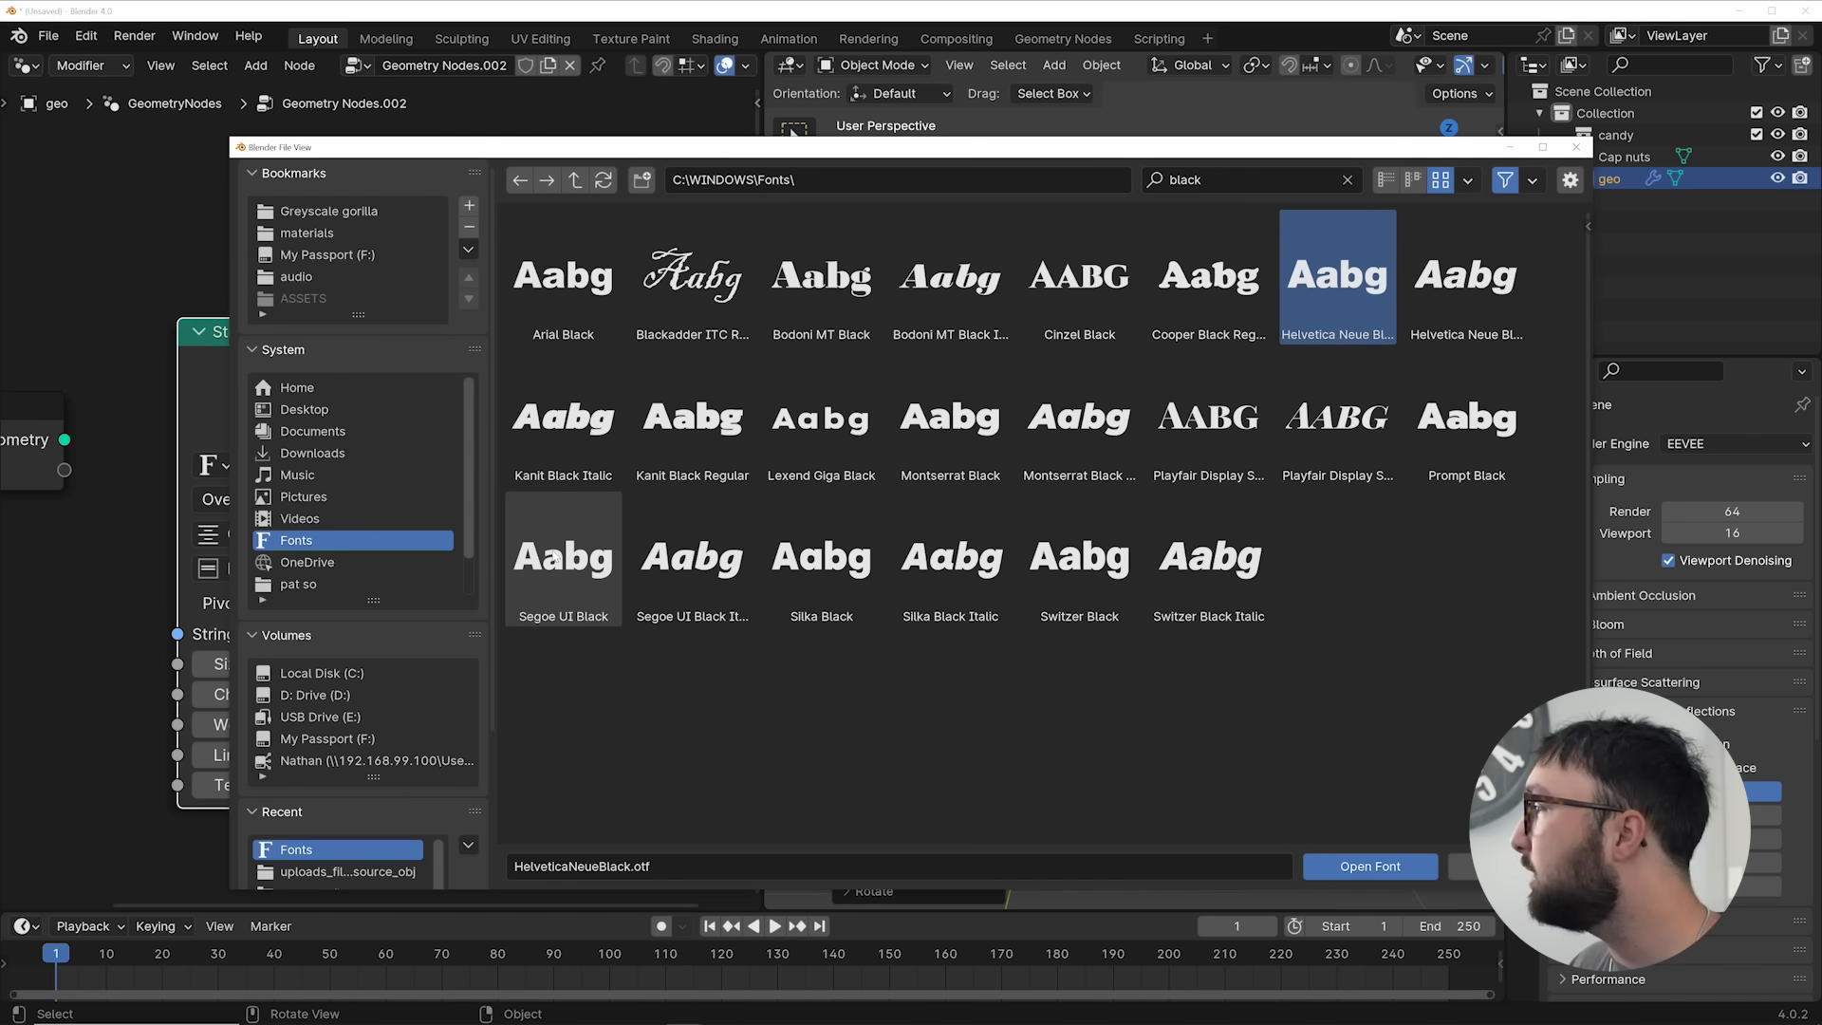
double_click(824, 570)
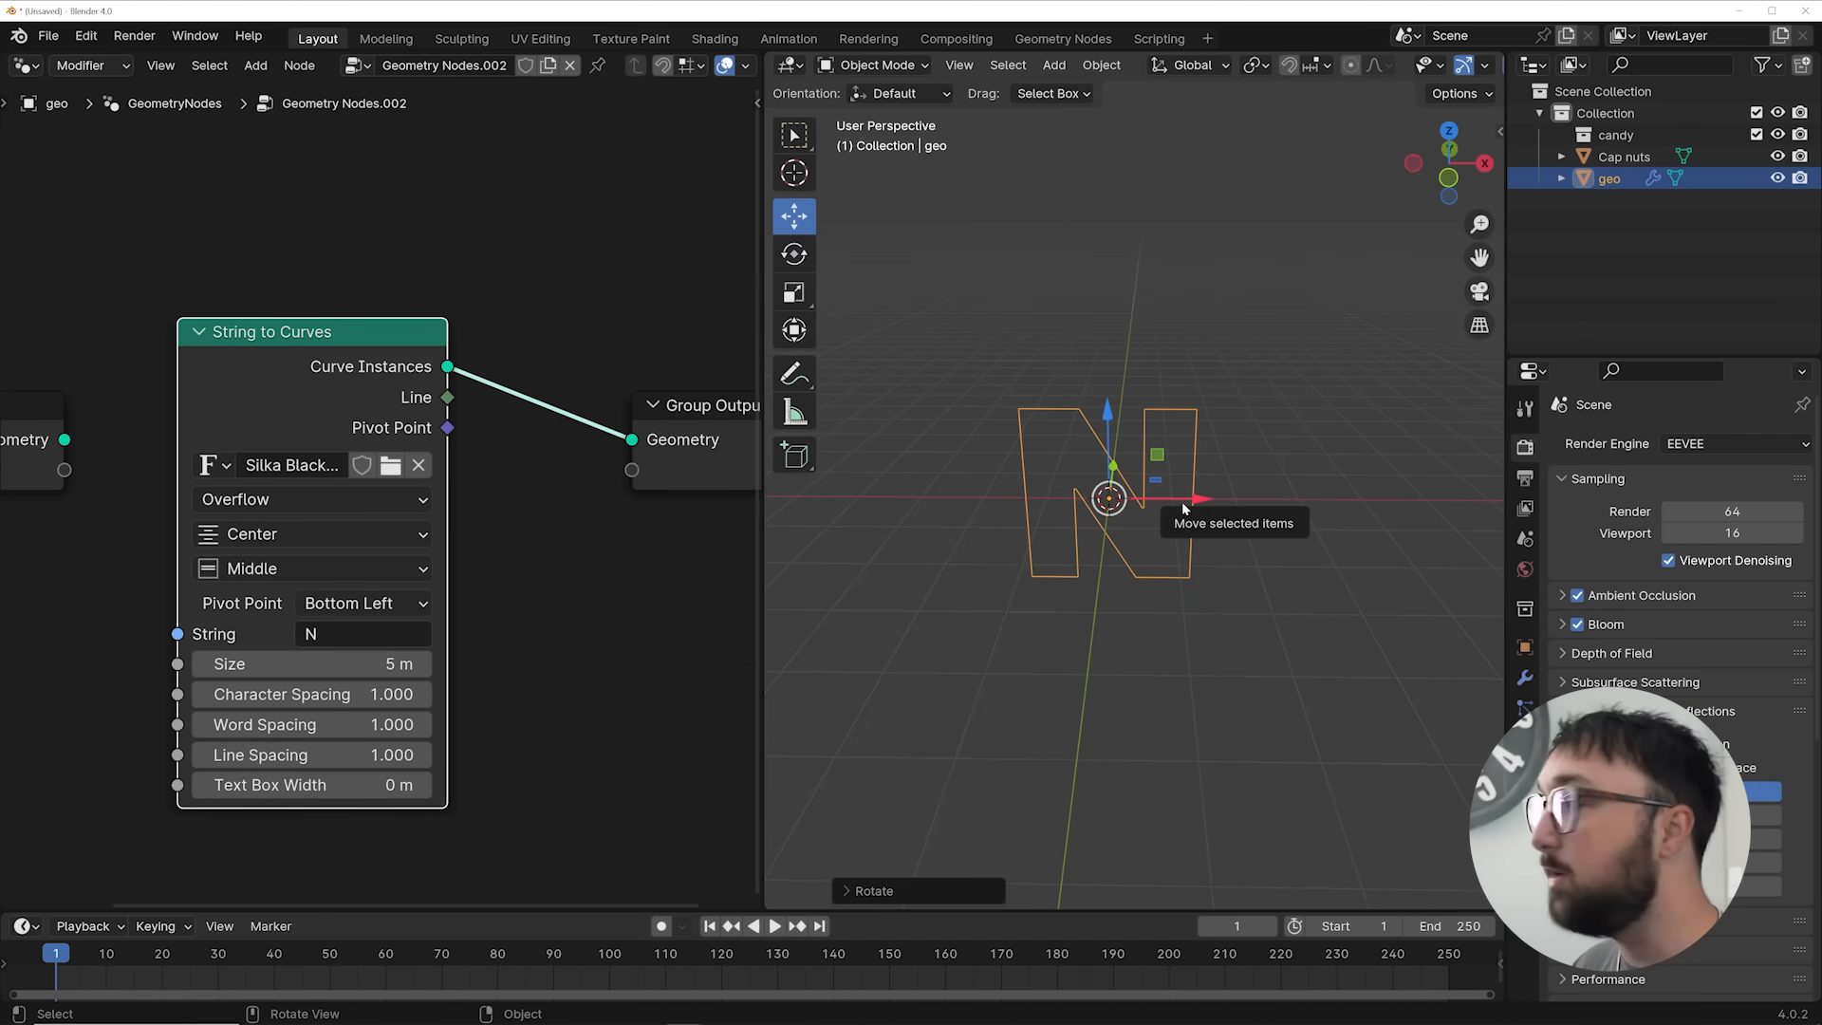
Insert a Fill Curve node between String to Curves and Group Output
scroll(1167, 490, "up", 5)
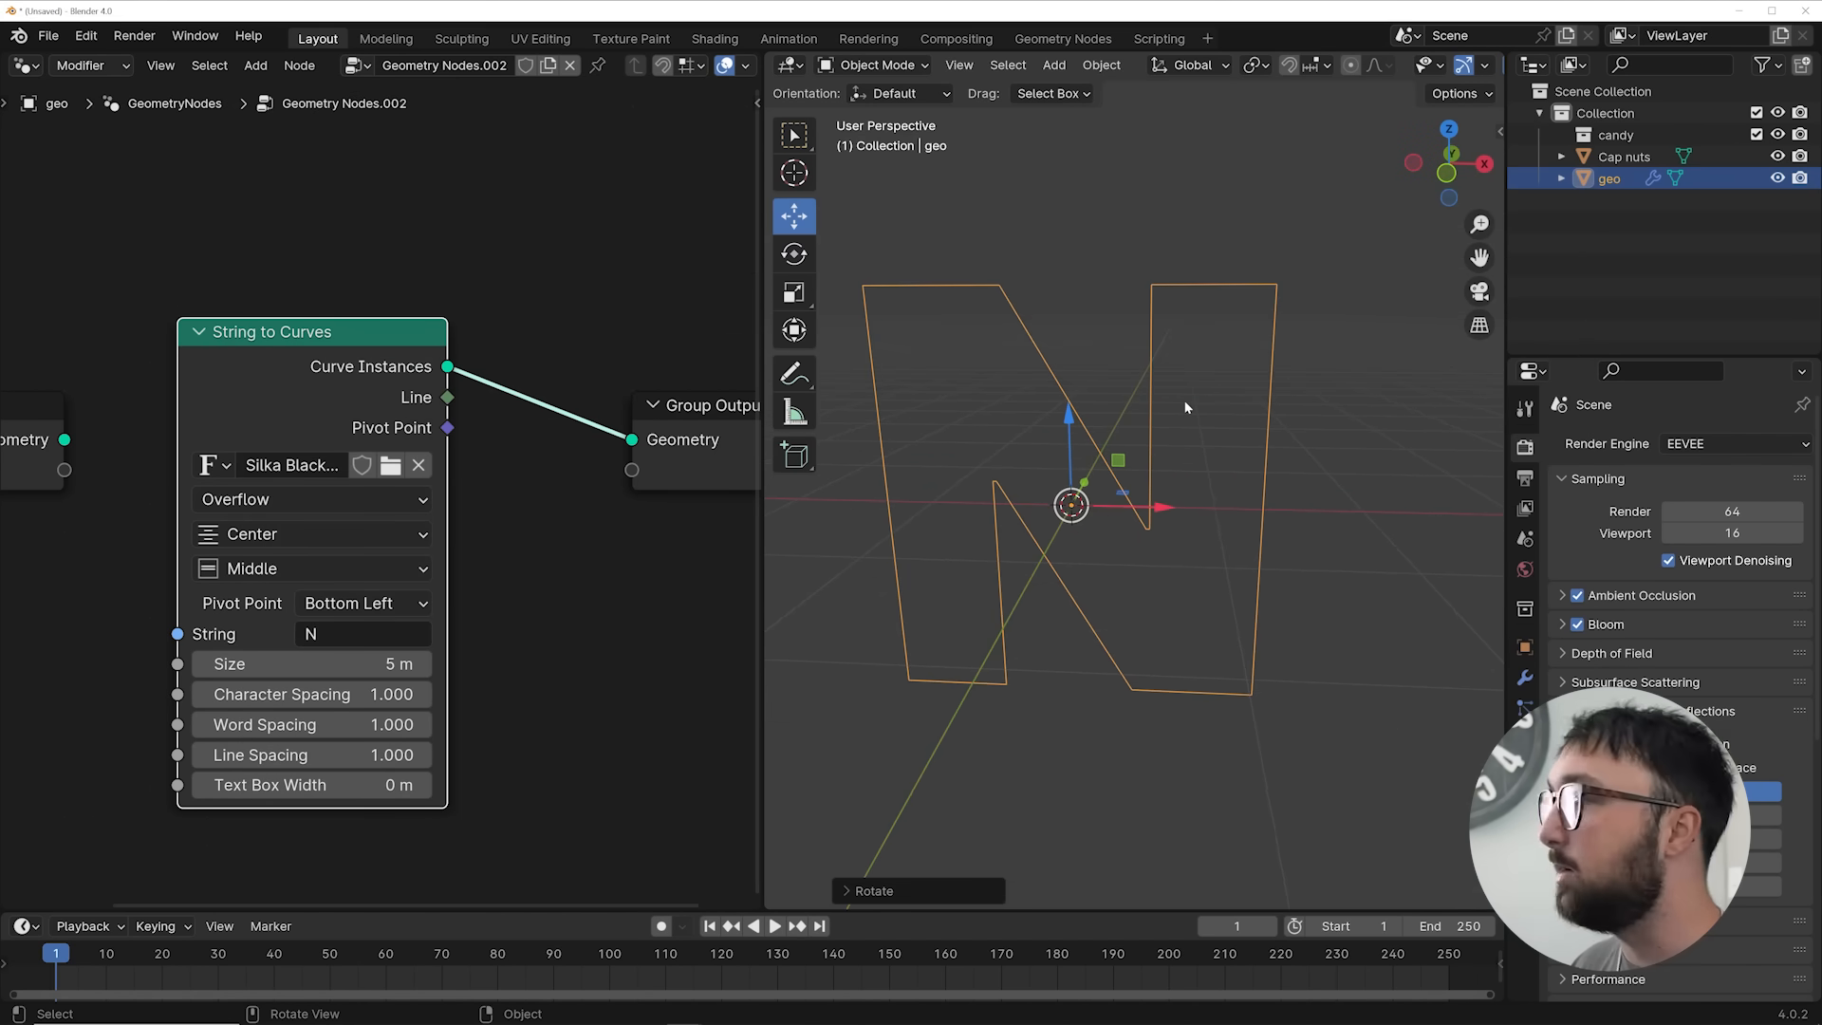
scroll(422, 497, "down", 3)
key("shift+a")
mouse_move(563, 321)
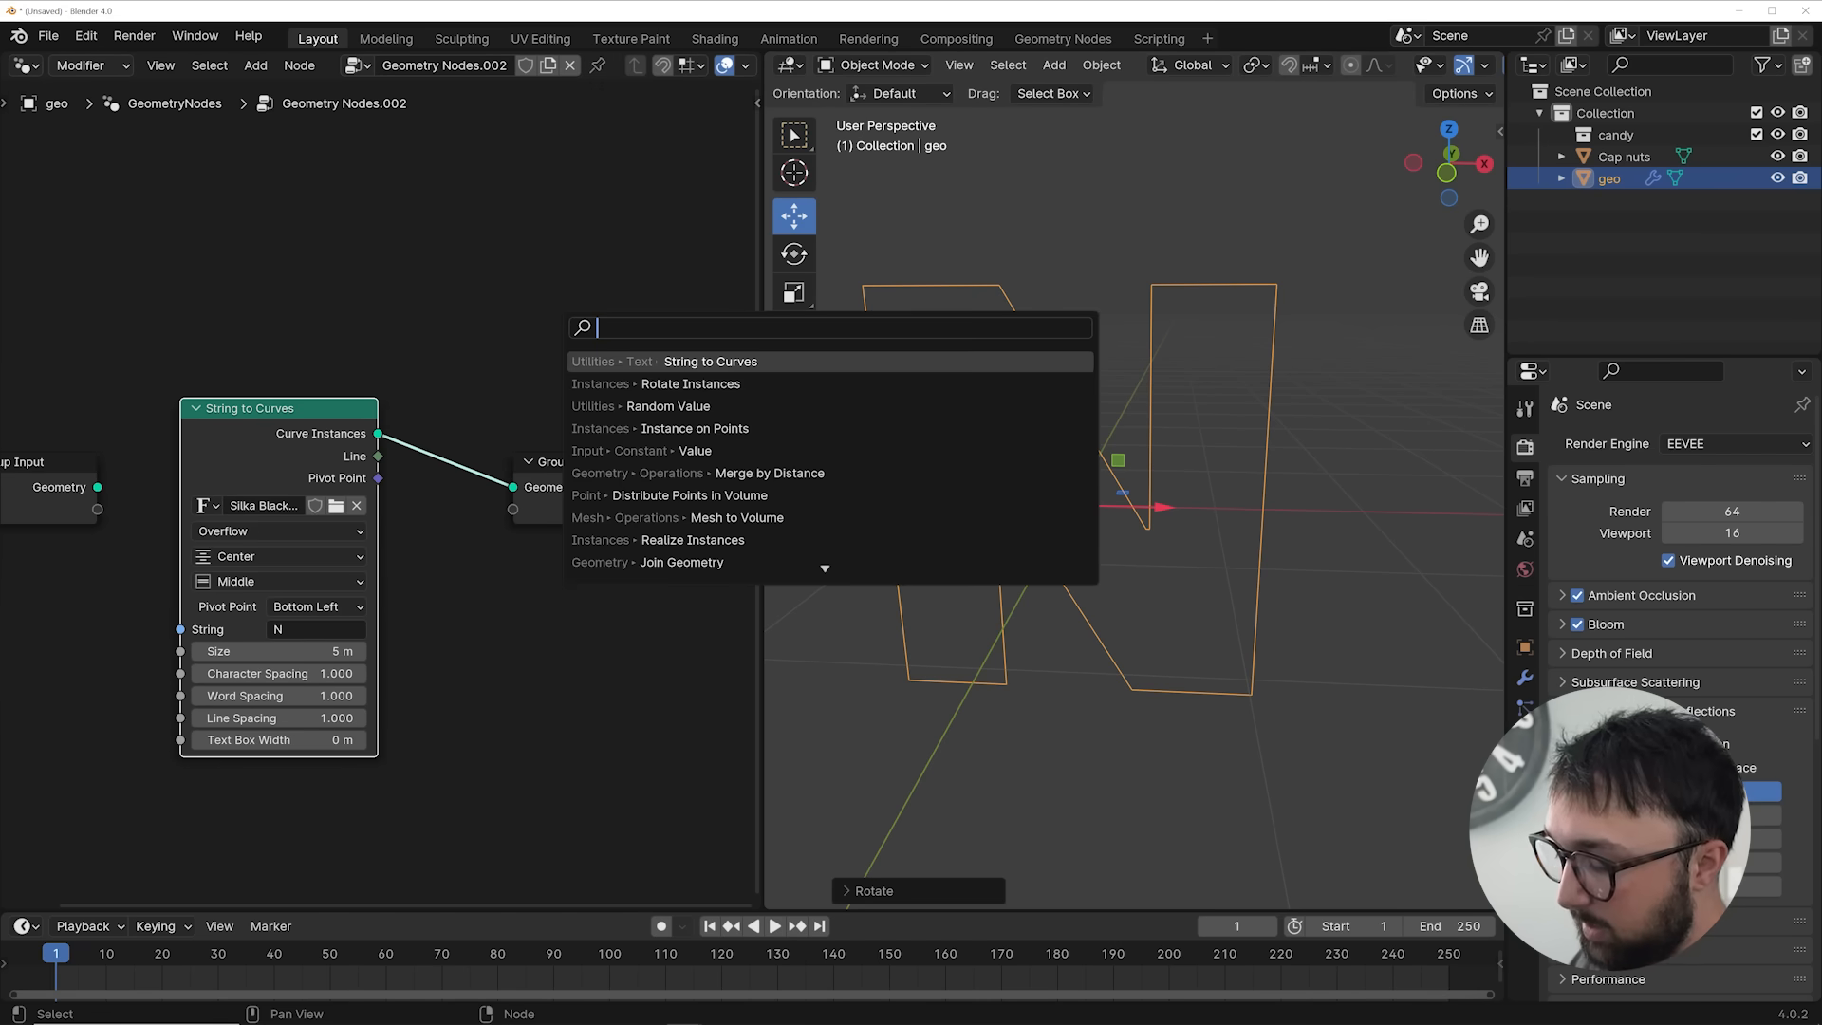
type("fil")
key("Return")
left_click(425, 456)
Set the Fill Curve mode to N-gons, comparing it with Triangles in wireframe shading, and return to solid shading
left_click(459, 511)
left_click(402, 522)
scroll(1429, 65, "down", 4)
left_click(1401, 65)
left_click(459, 511)
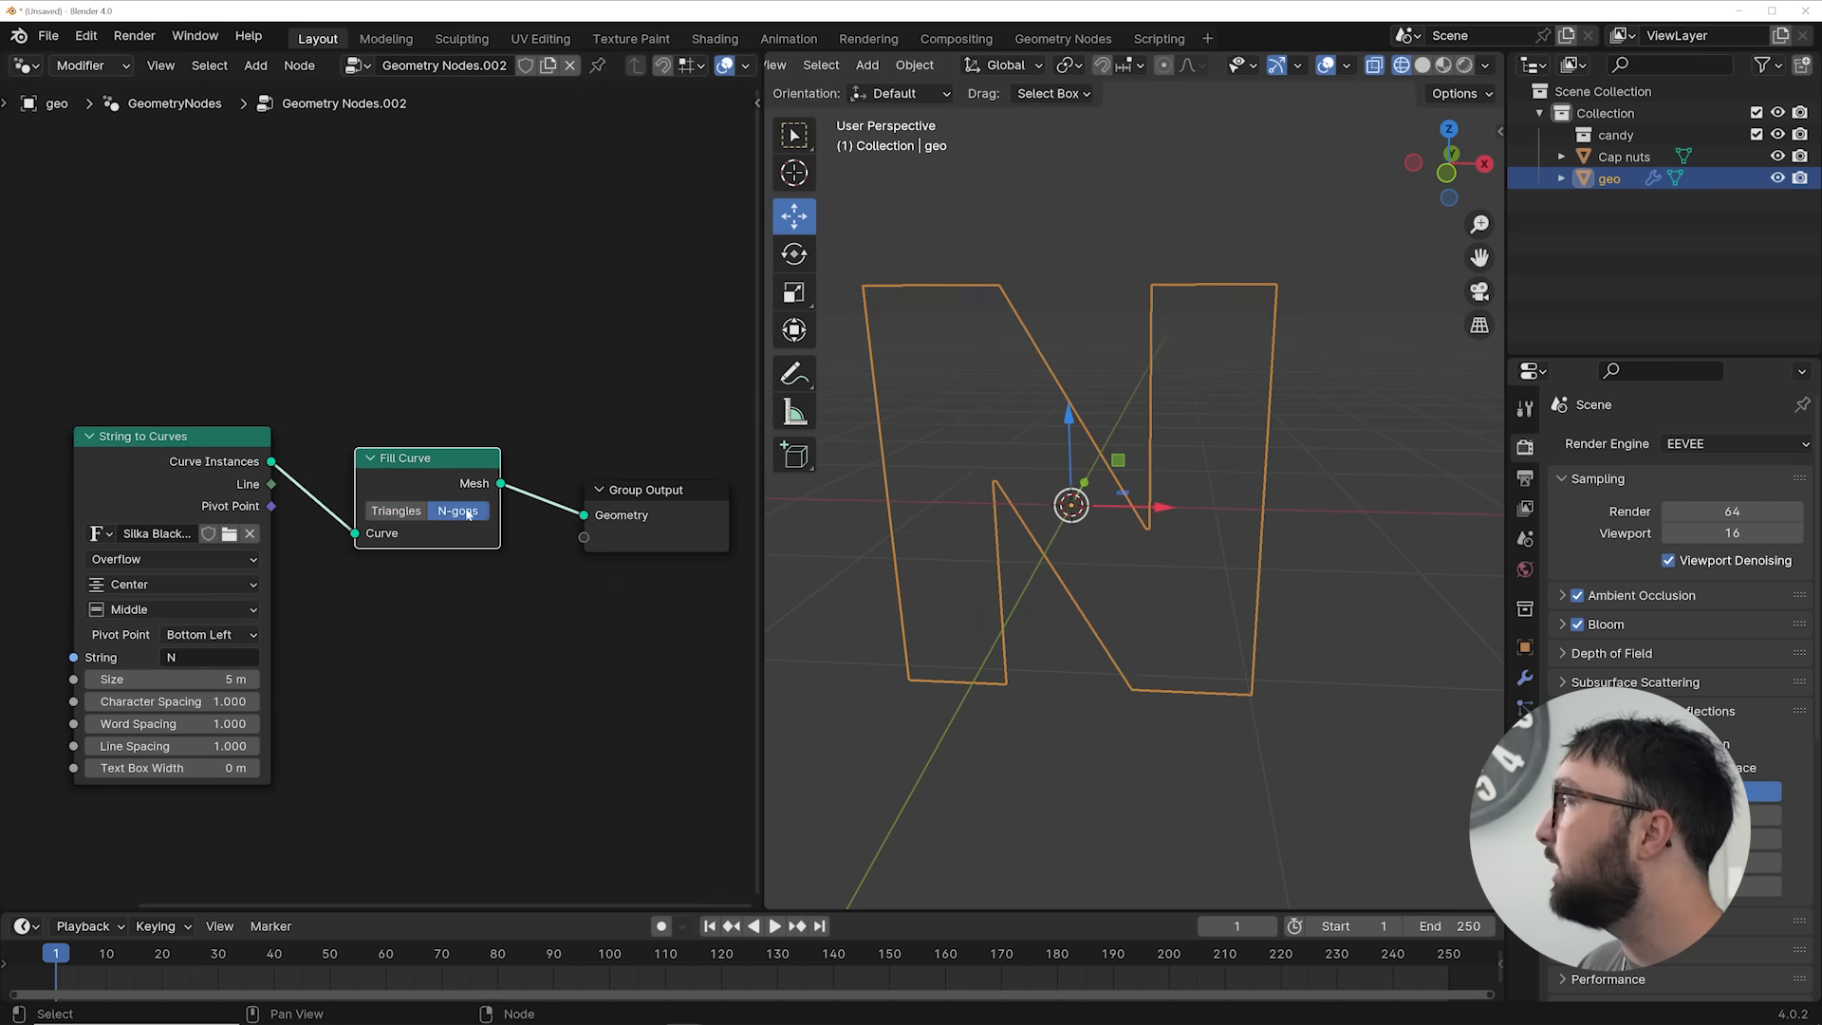
left_click(1422, 65)
Insert an Extrude Mesh node between Fill Curve and Group Output
middle_click_drag(580, 417, 521, 449)
key("shift+a")
type("ext")
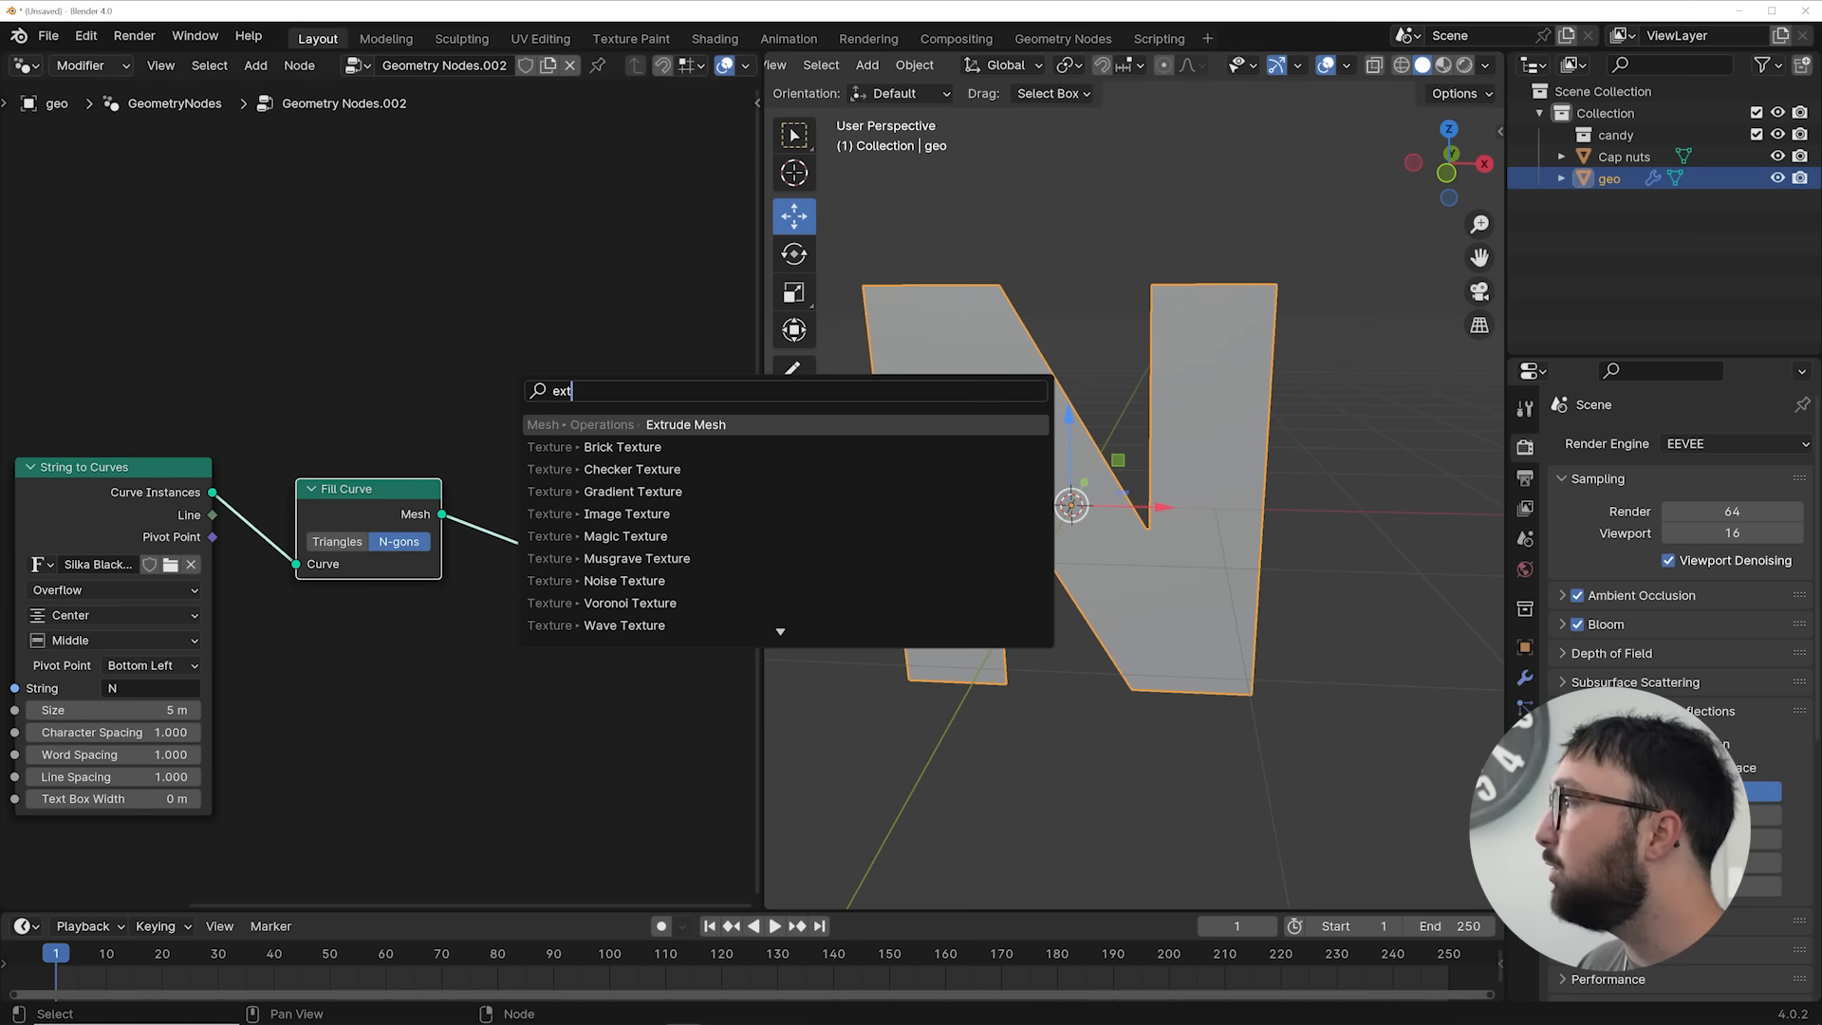
key("Return")
left_click(526, 457)
Examine the side and back faces of the extruded letter N
middle_click_drag(1103, 436, 905, 471)
scroll(906, 471, "down", 4)
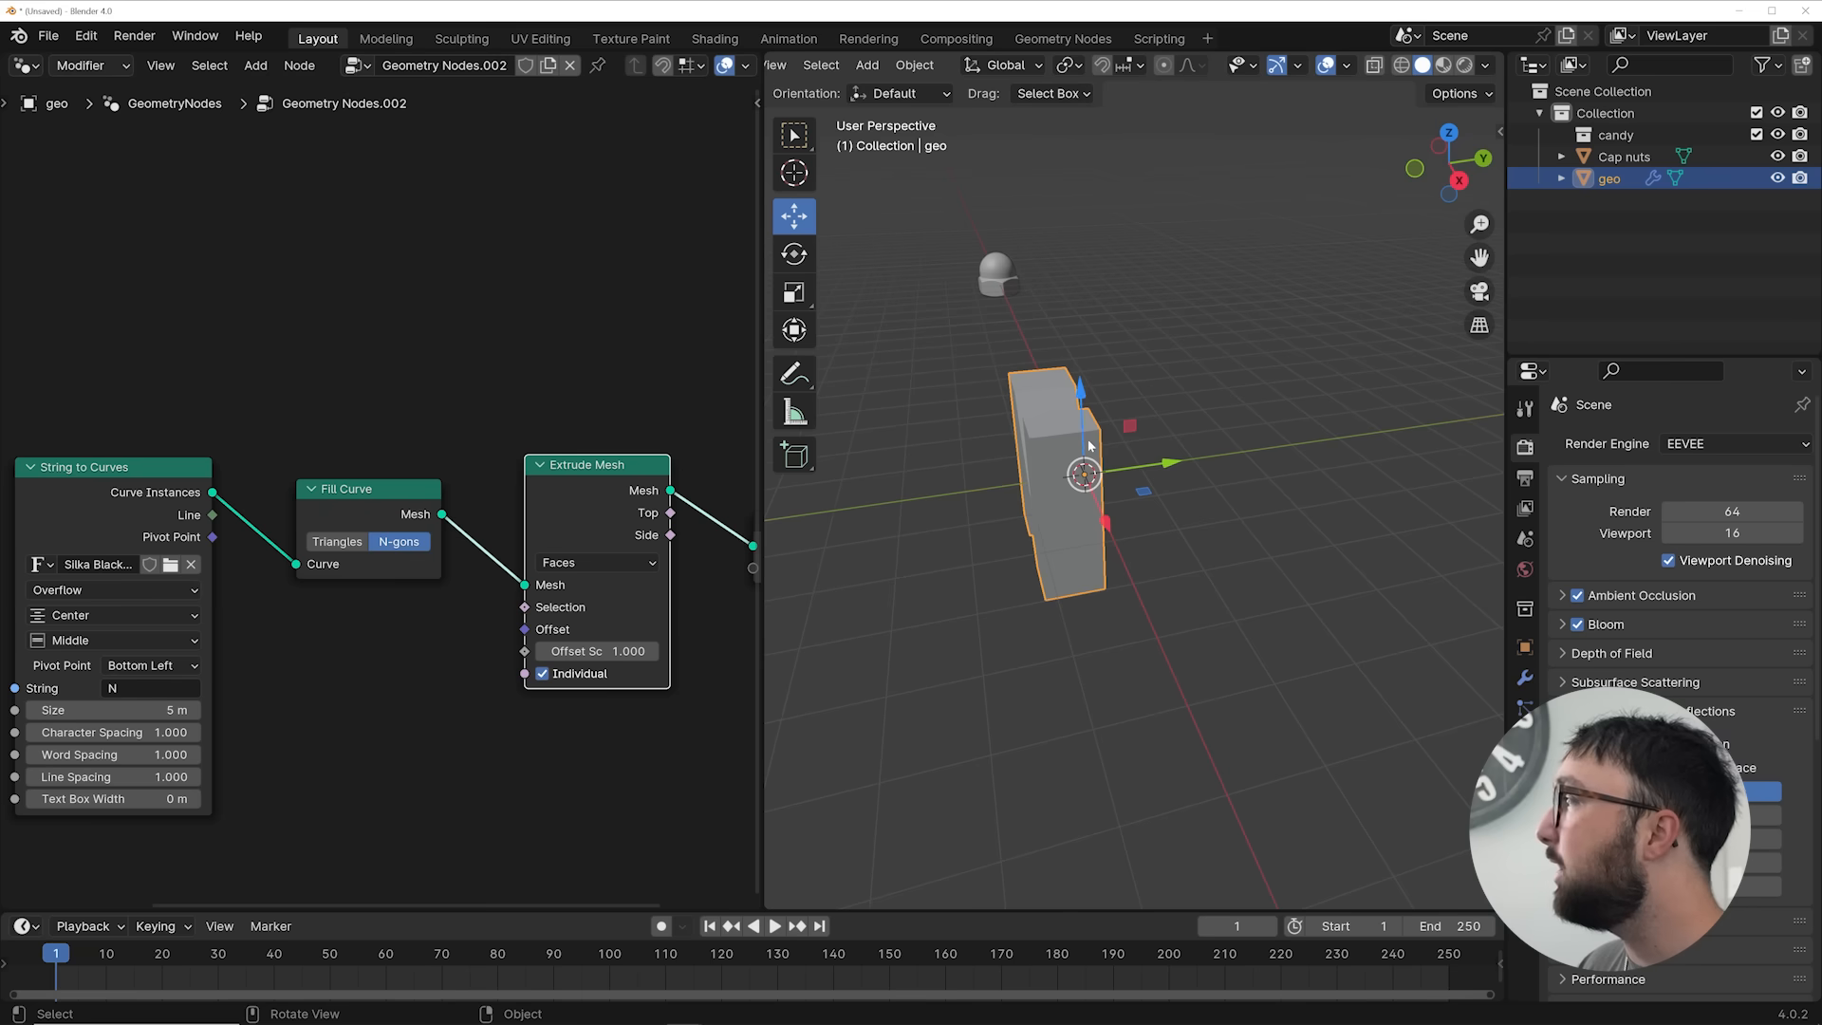
scroll(1089, 442, "up", 3)
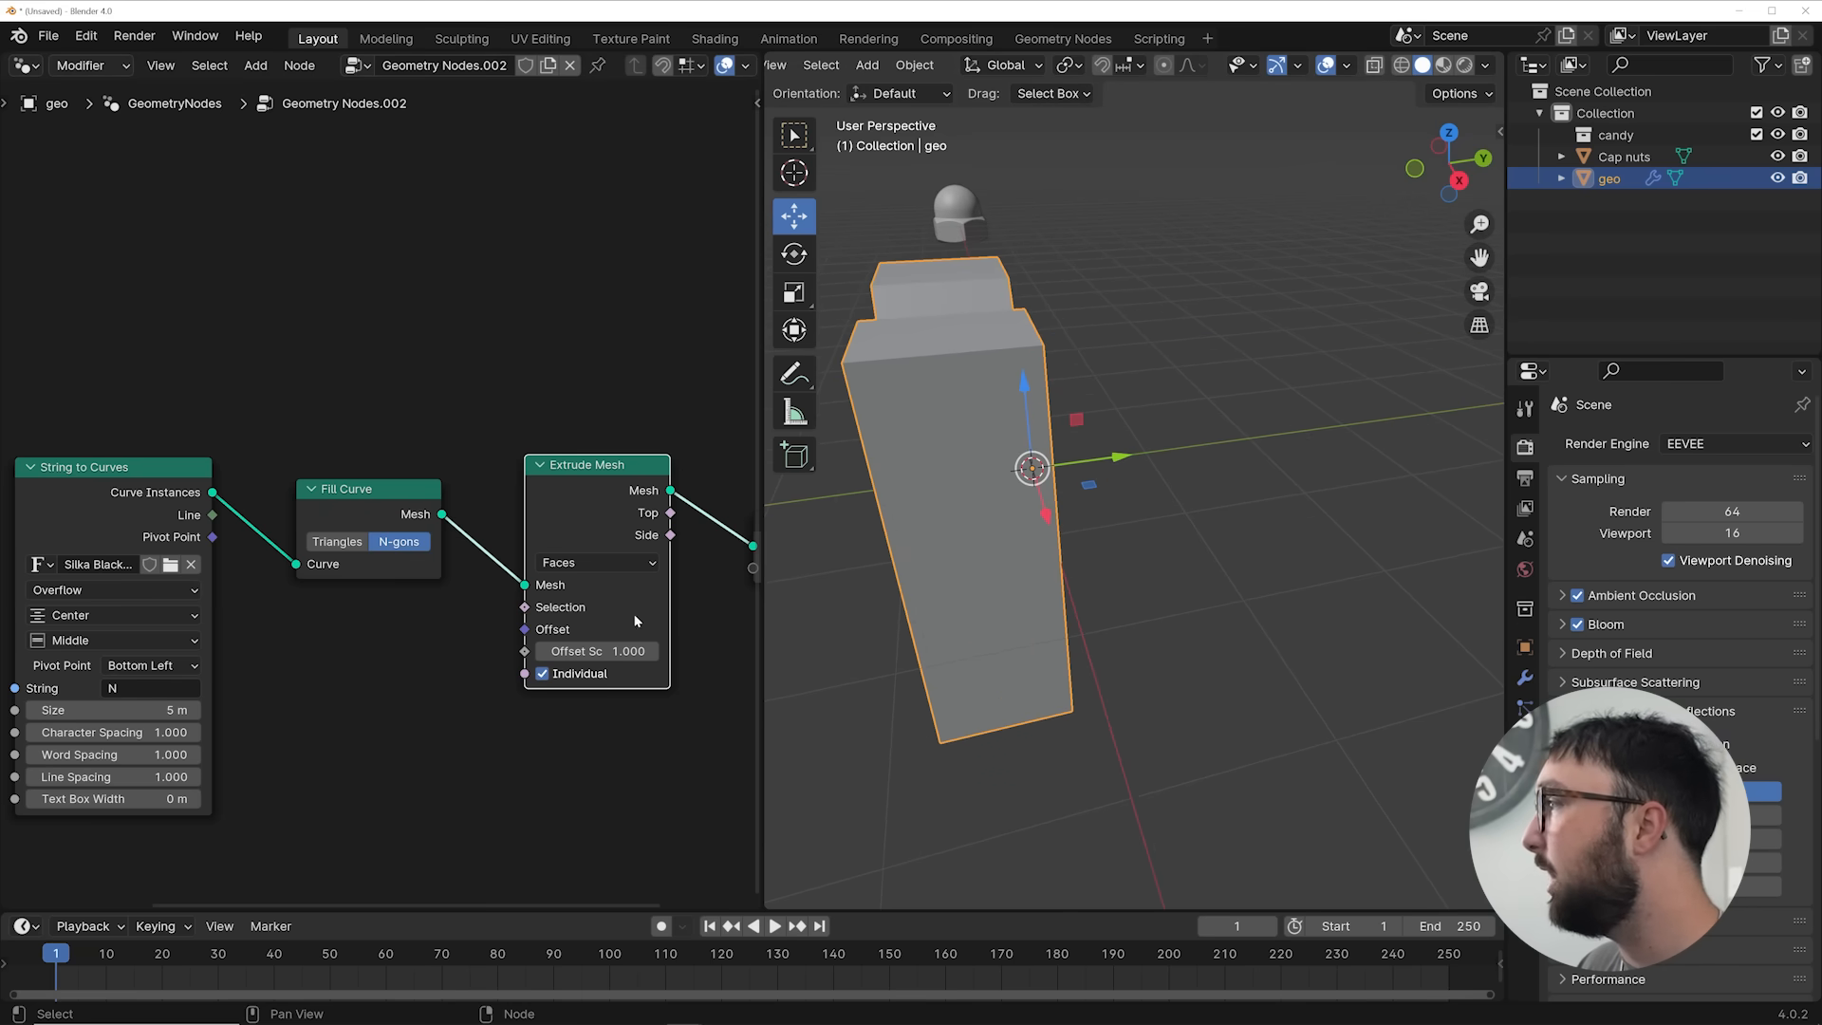
middle_click_drag(635, 621, 570, 611)
middle_click_drag(1319, 450, 1272, 533)
scroll(1123, 468, "down", 3)
scroll(1123, 468, "up", 6)
scroll(1278, 704, "down", 2)
scroll(1262, 546, "up", 2)
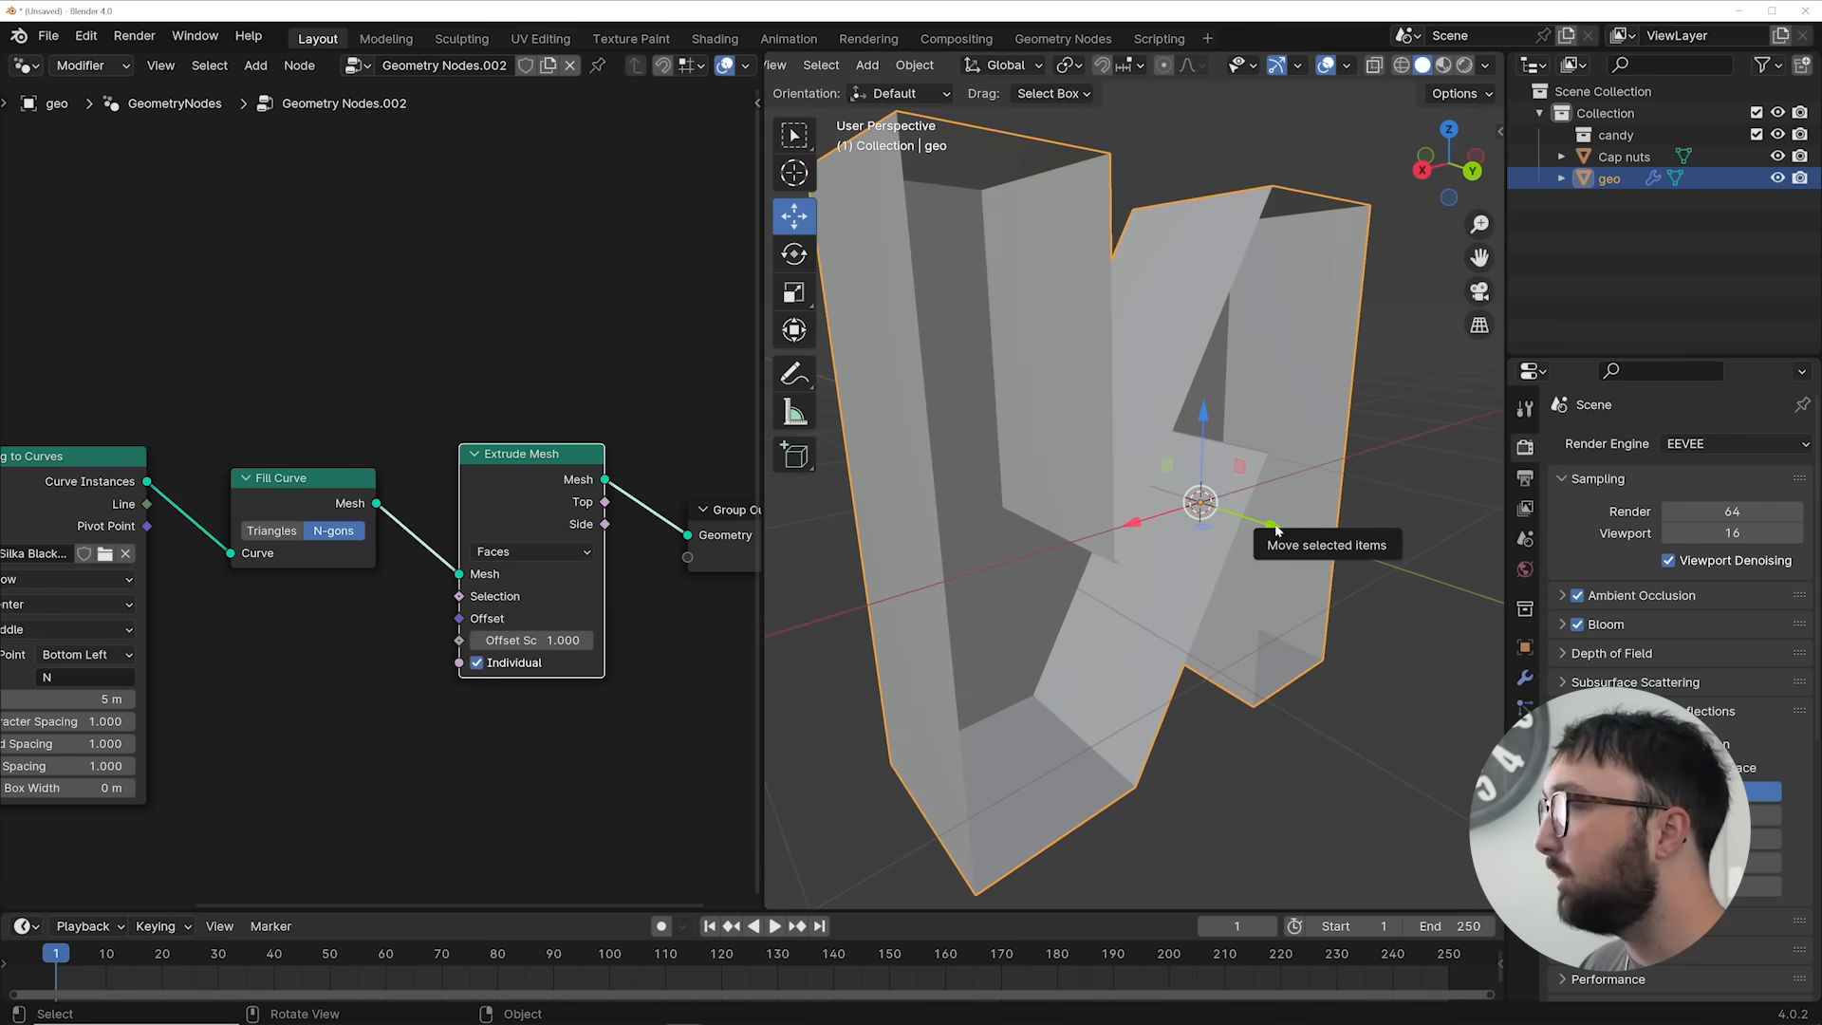
Insert a Join Geometry node after Extrude Mesh and connect the Fill Curve mesh to it, closing the letter's open face
middle_click_drag(676, 334, 538, 336)
key("shift+a")
left_click(538, 335)
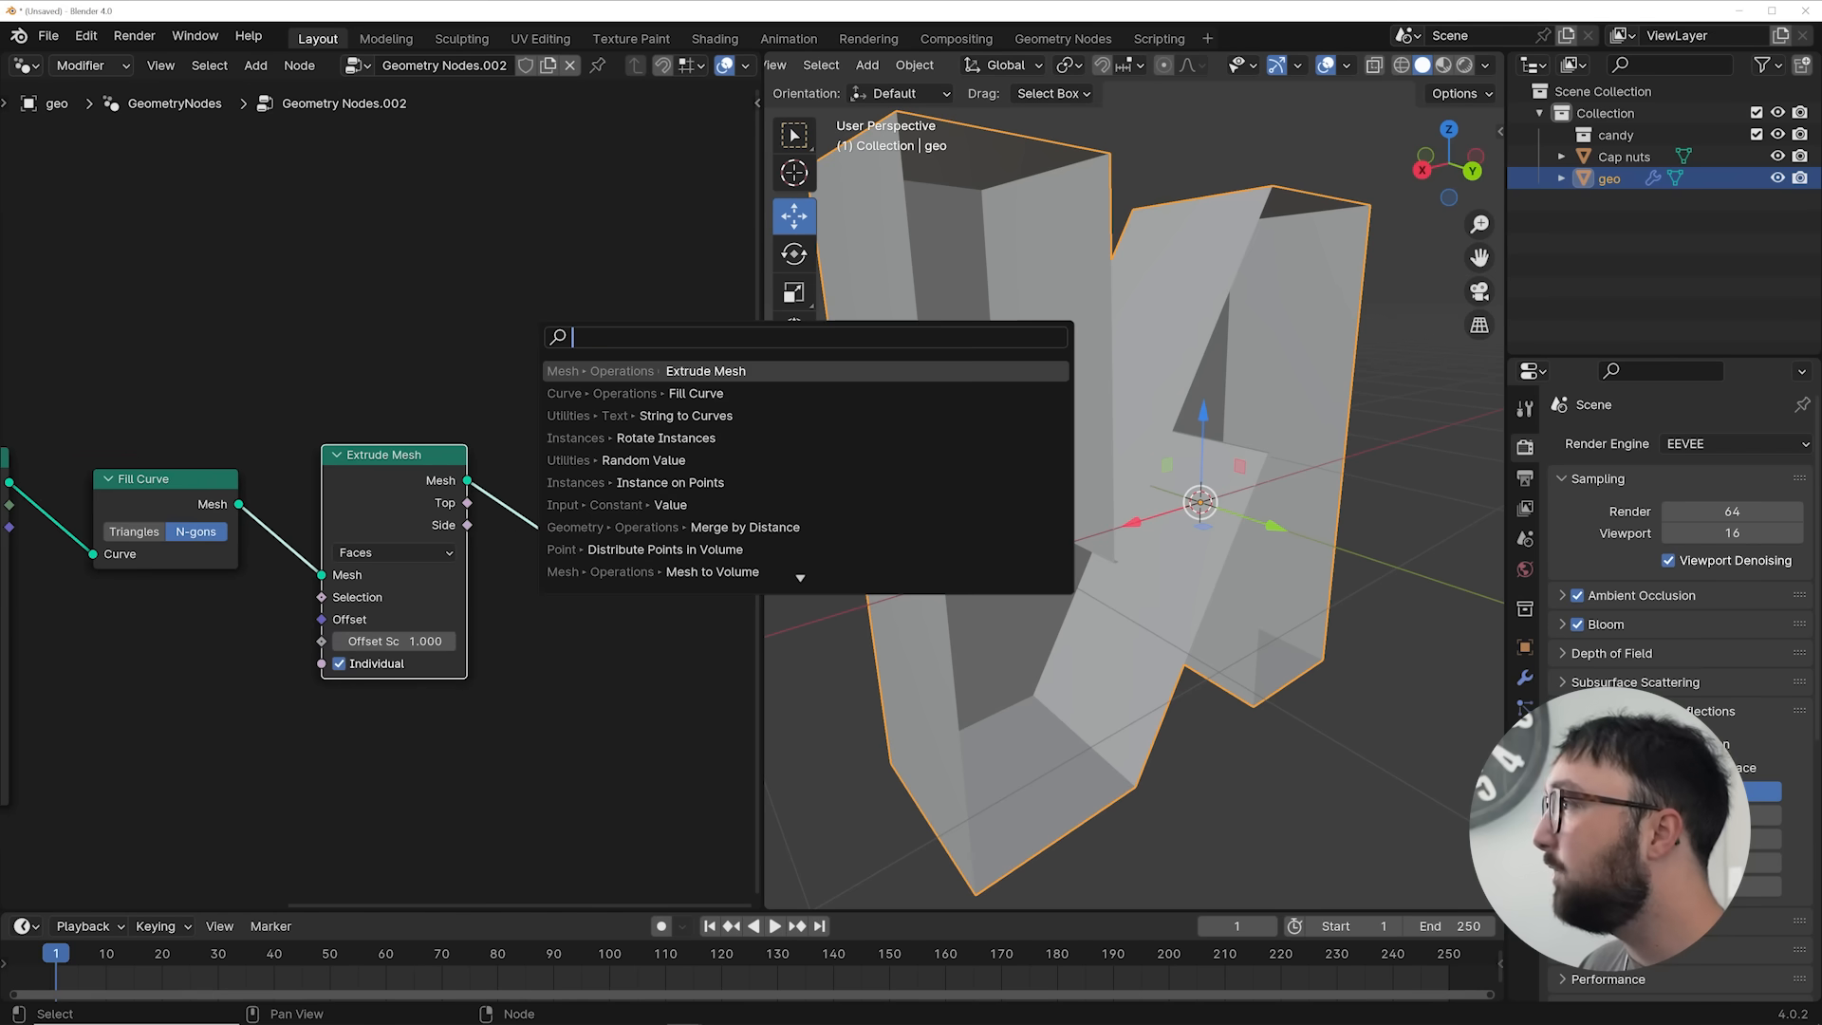
type("j")
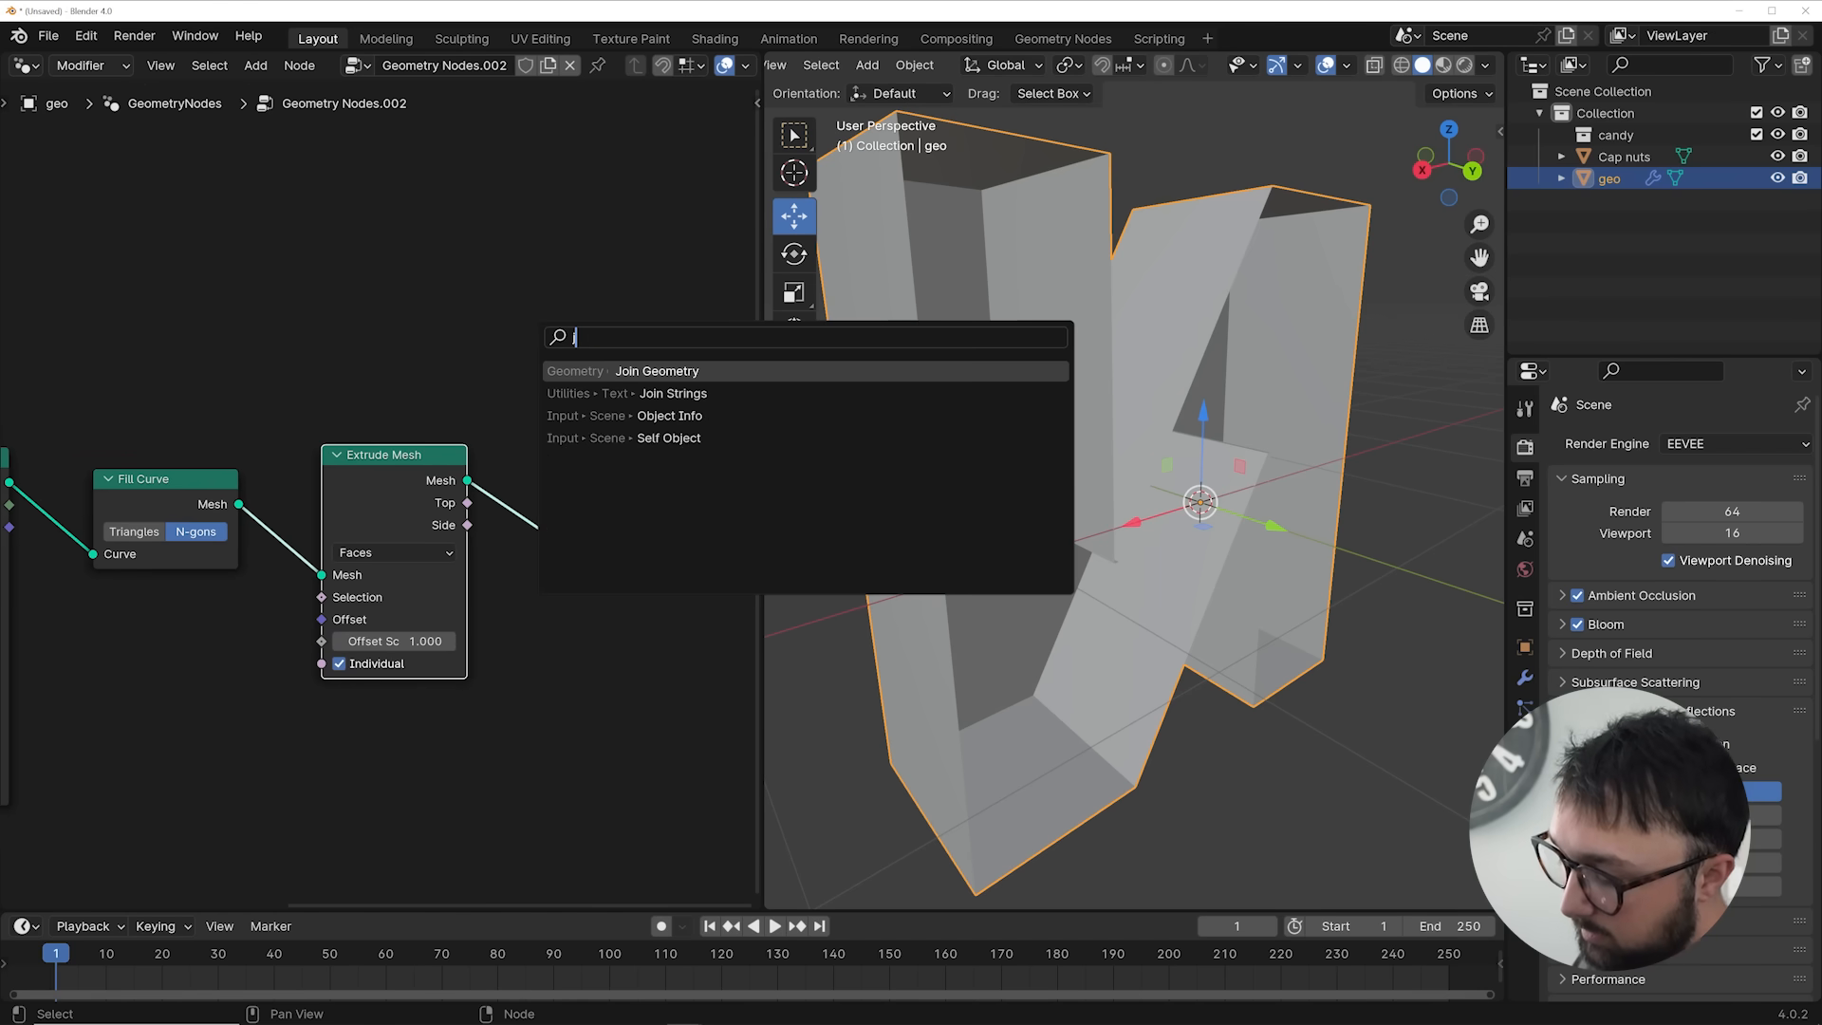
type("o")
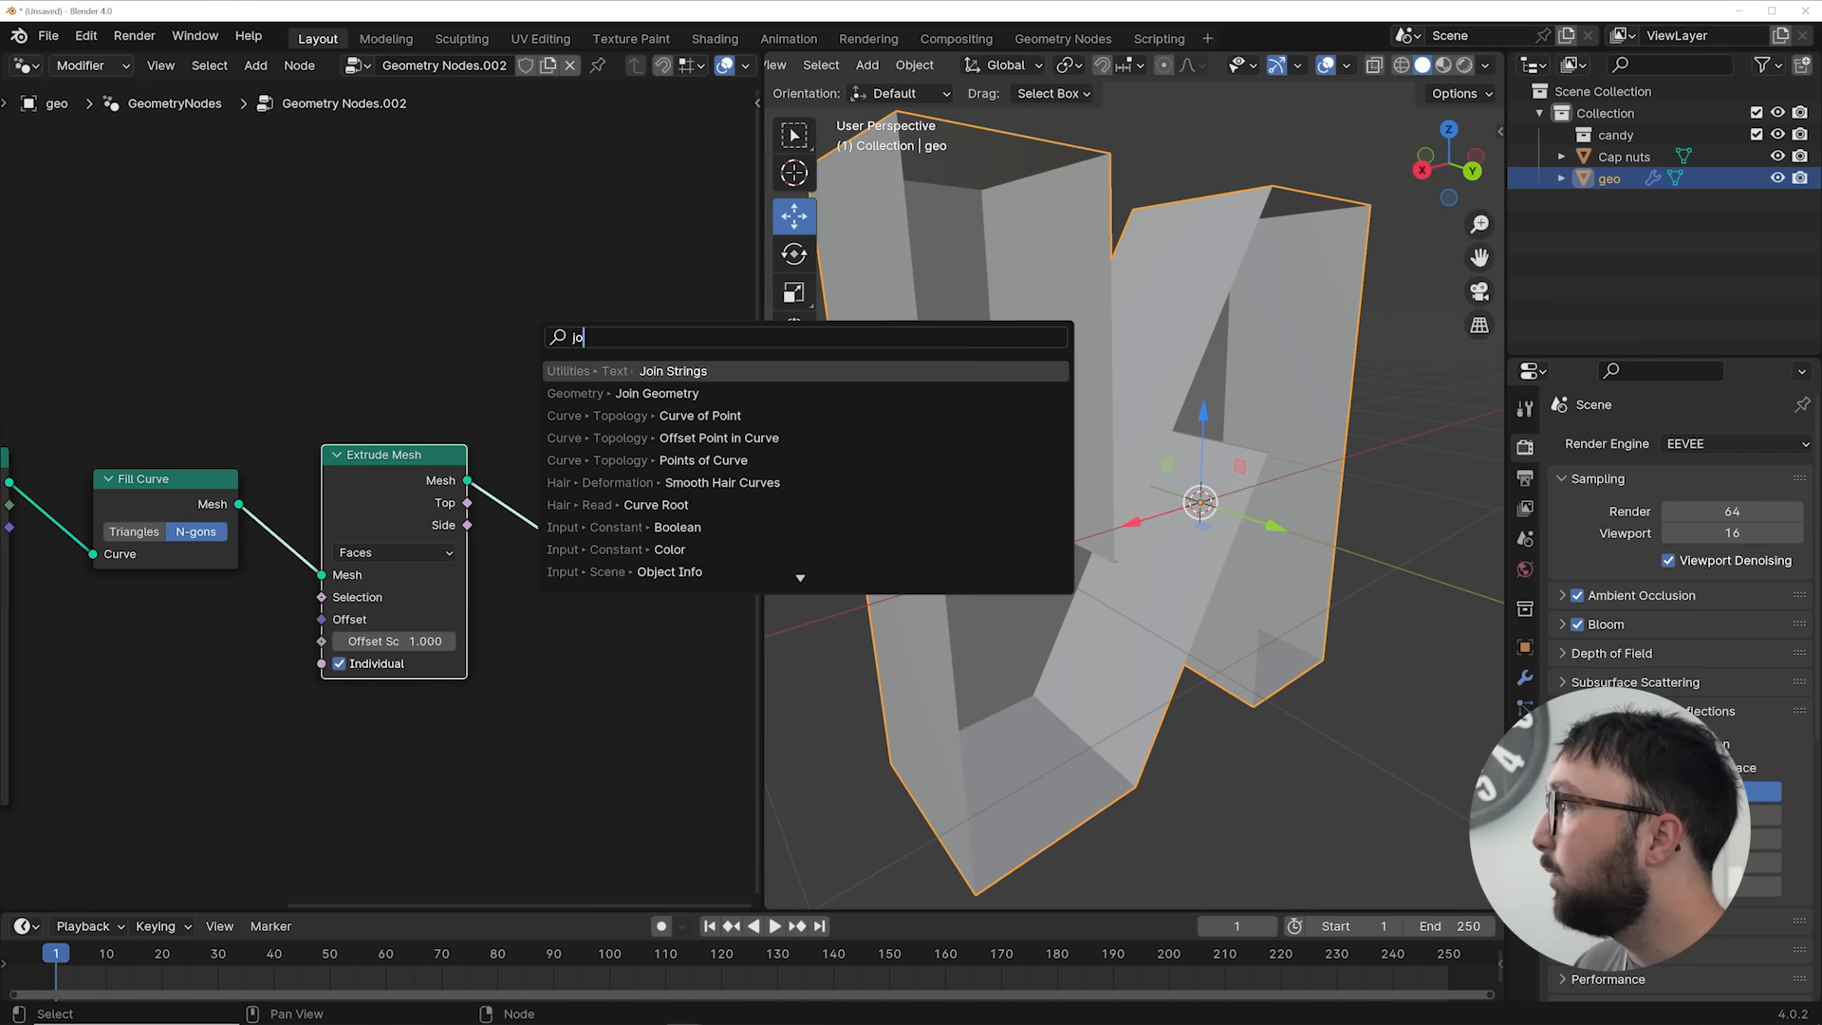
key("Down")
key("Return")
left_click(617, 489)
left_click_drag(238, 504, 550, 516)
left_click(1408, 471)
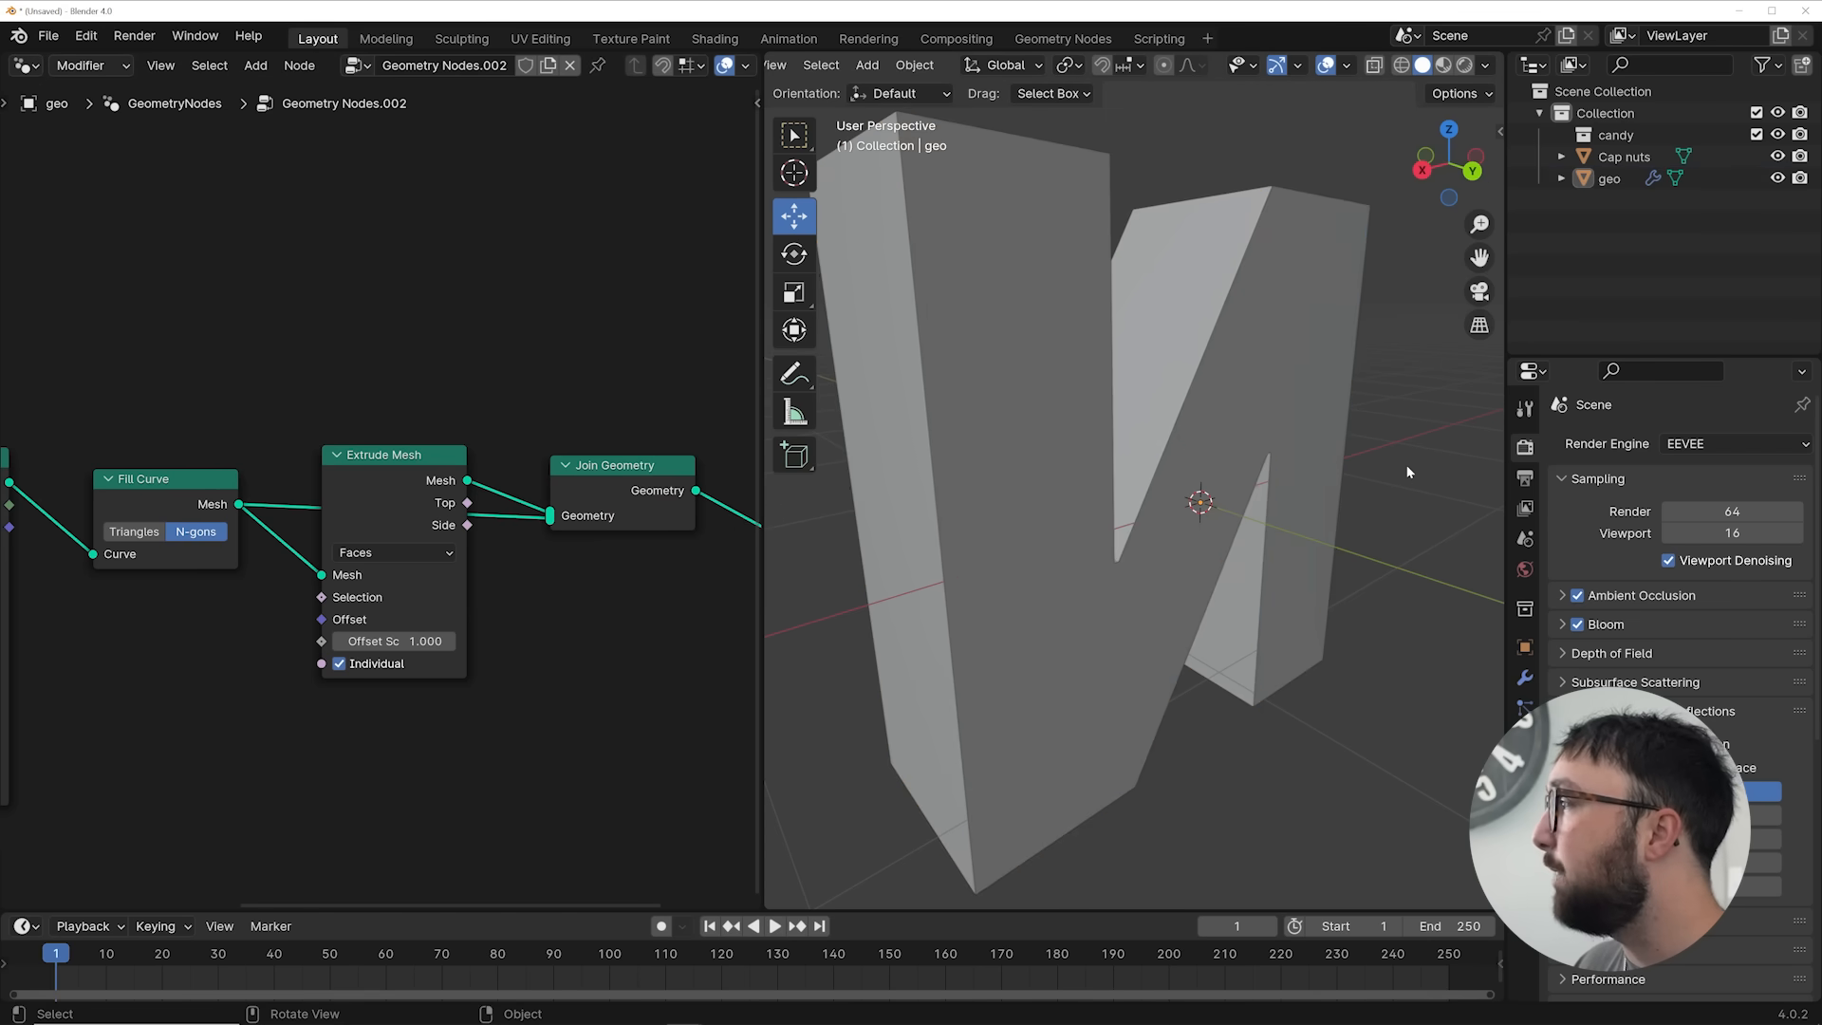
Examine the extruded letter N's faces from several angles and the node chain leading to Group Output
middle_click_drag(1169, 457, 1163, 543)
scroll(1165, 544, "up", 4)
middle_click_drag(1030, 460, 1187, 500, "shift")
scroll(1089, 538, "down", 1)
scroll(1125, 617, "down", 2)
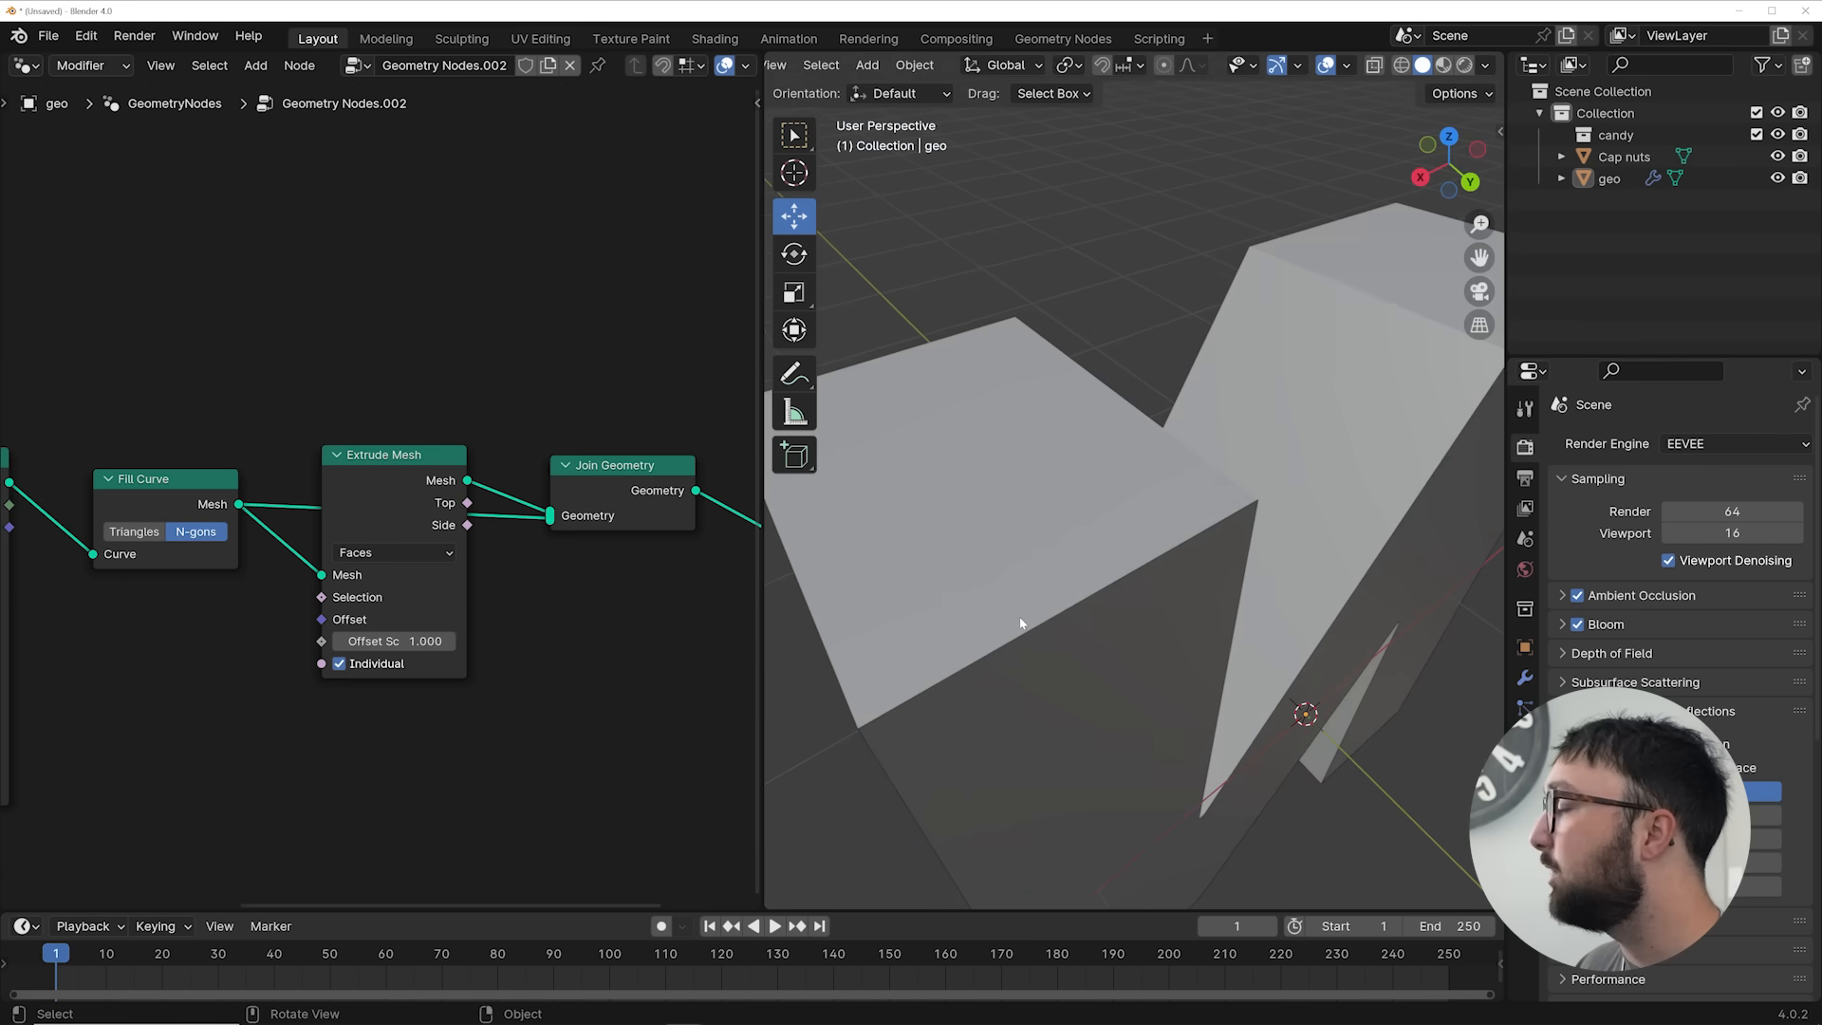
scroll(1042, 598, "up", 2)
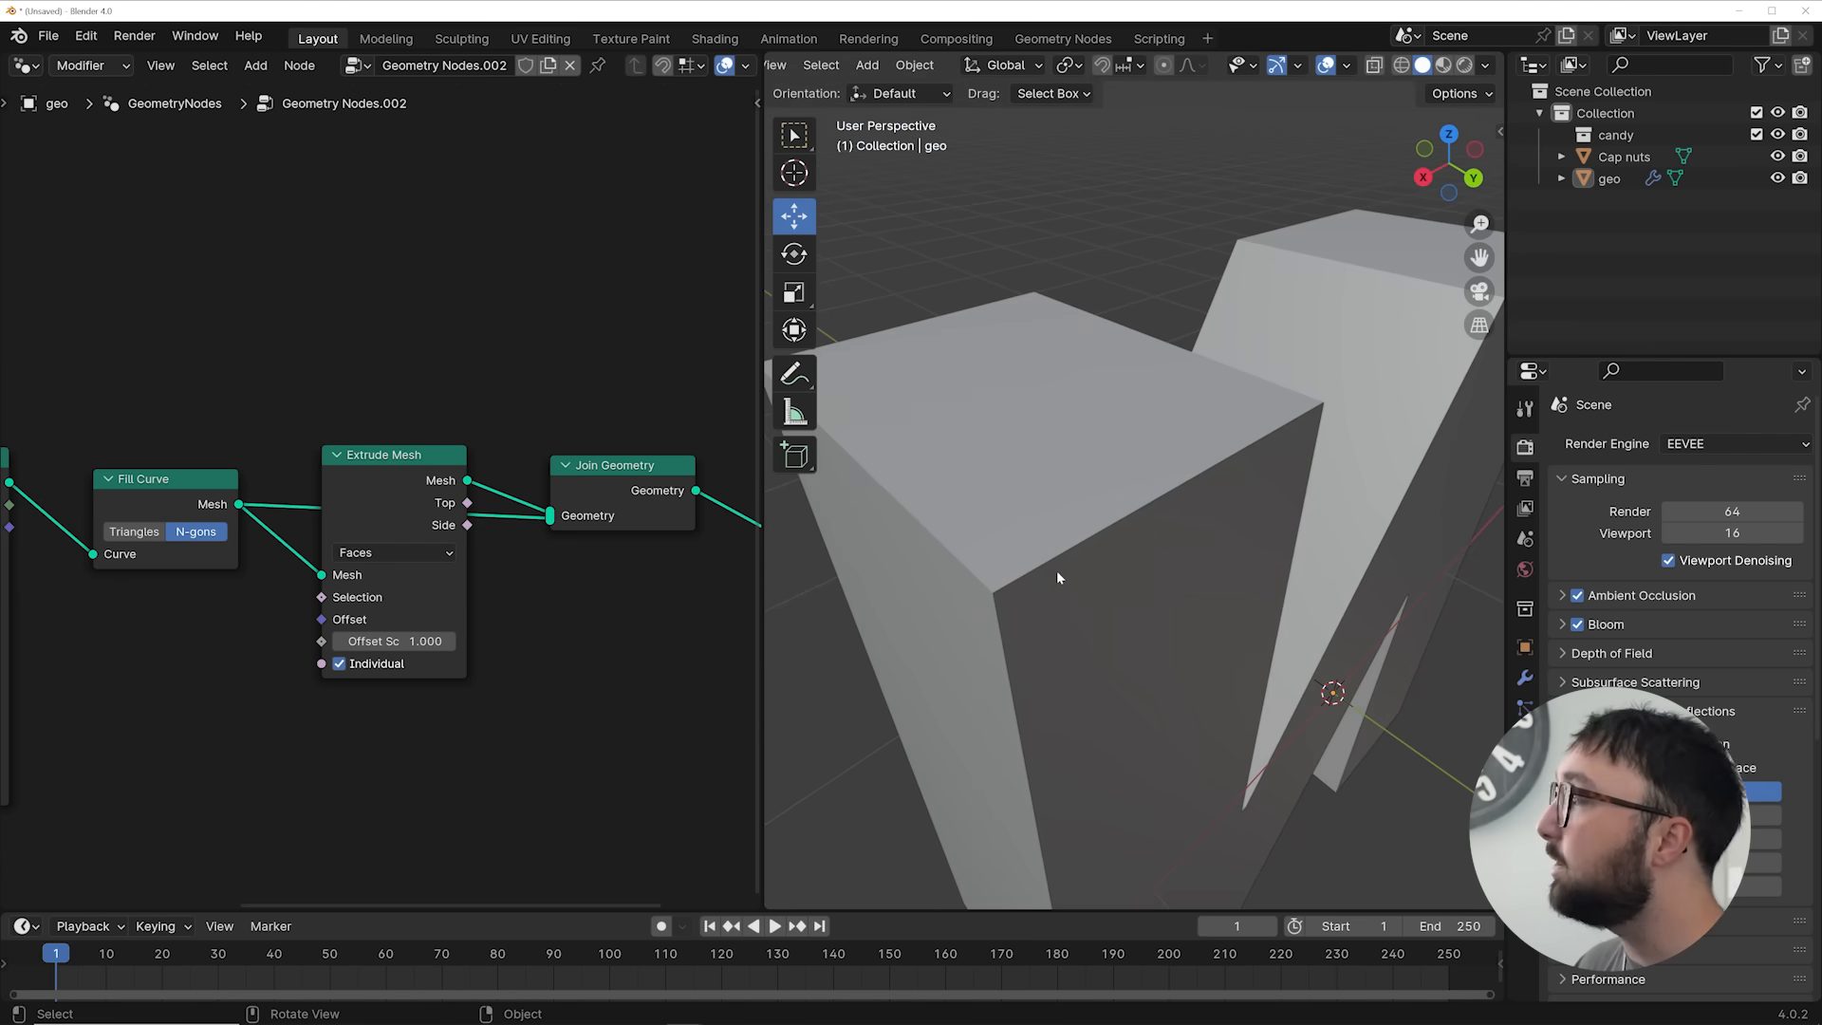
middle_click_drag(1032, 575, 998, 419)
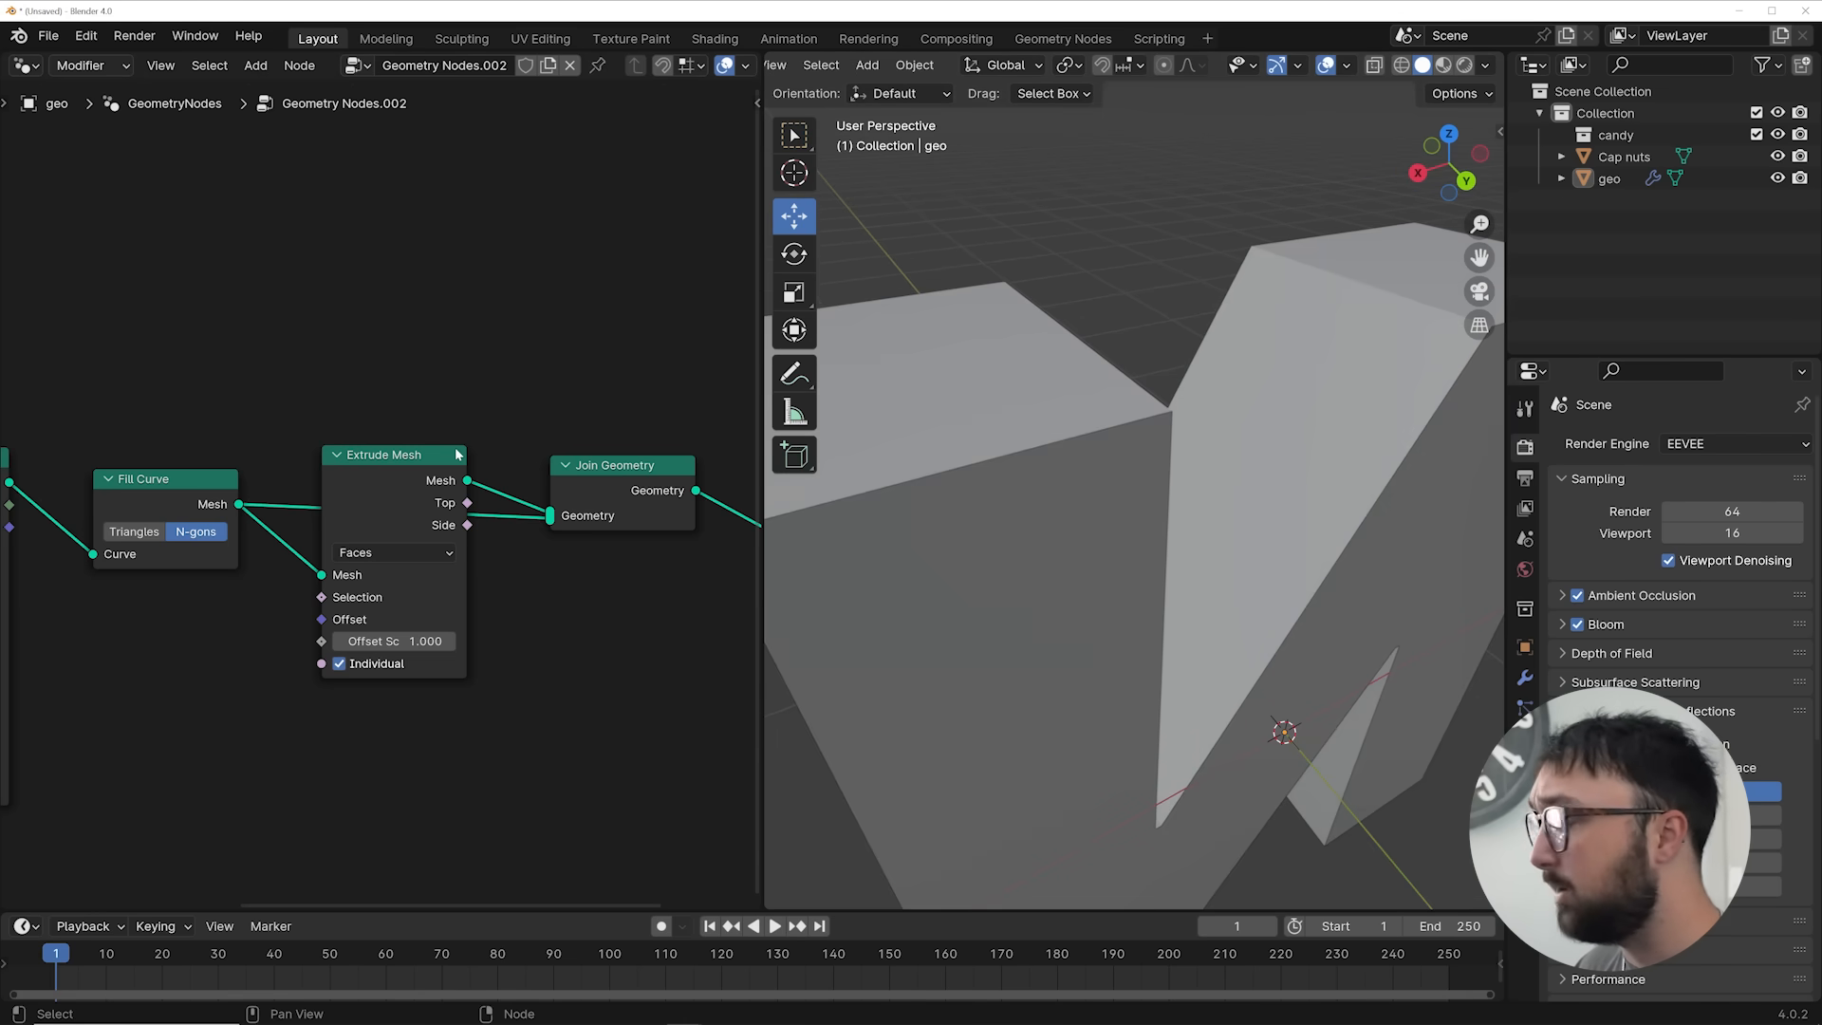
scroll(475, 519, "down", 4)
middle_click_drag(554, 524, 442, 517)
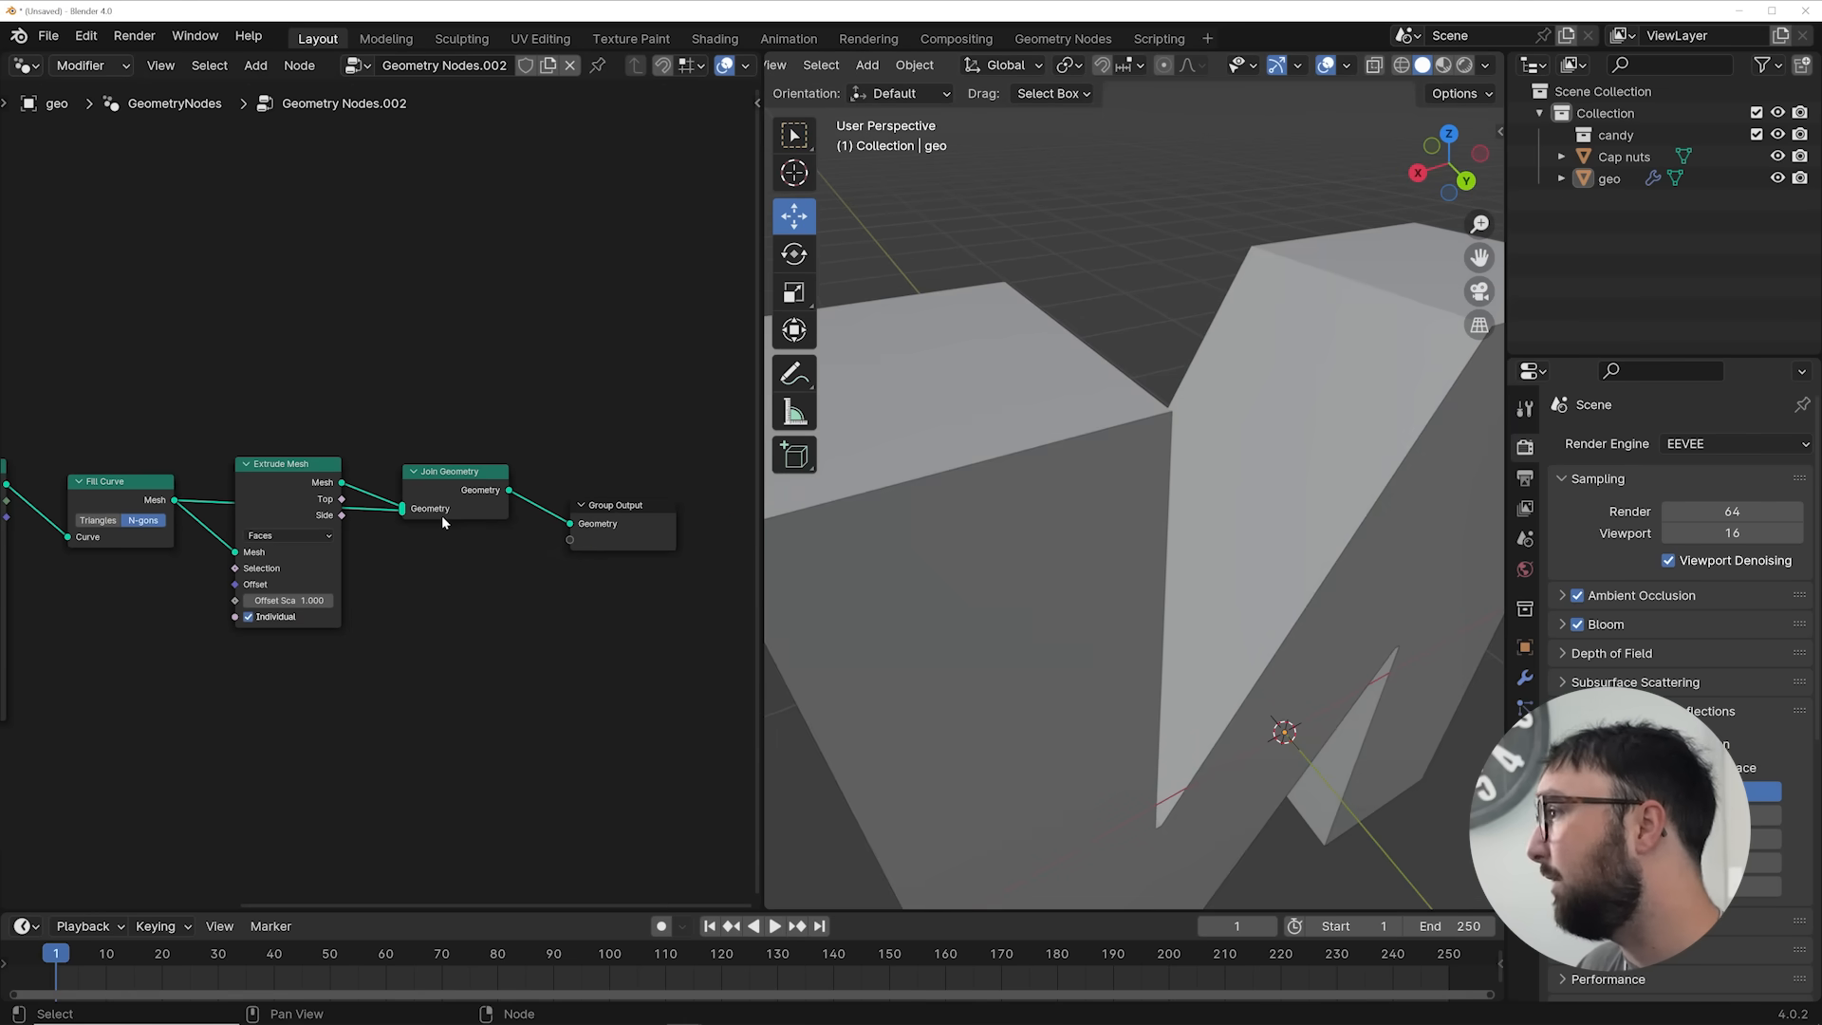
scroll(441, 517, "up", 4)
middle_click_drag(594, 373, 546, 392)
middle_click_drag(980, 502, 1038, 504)
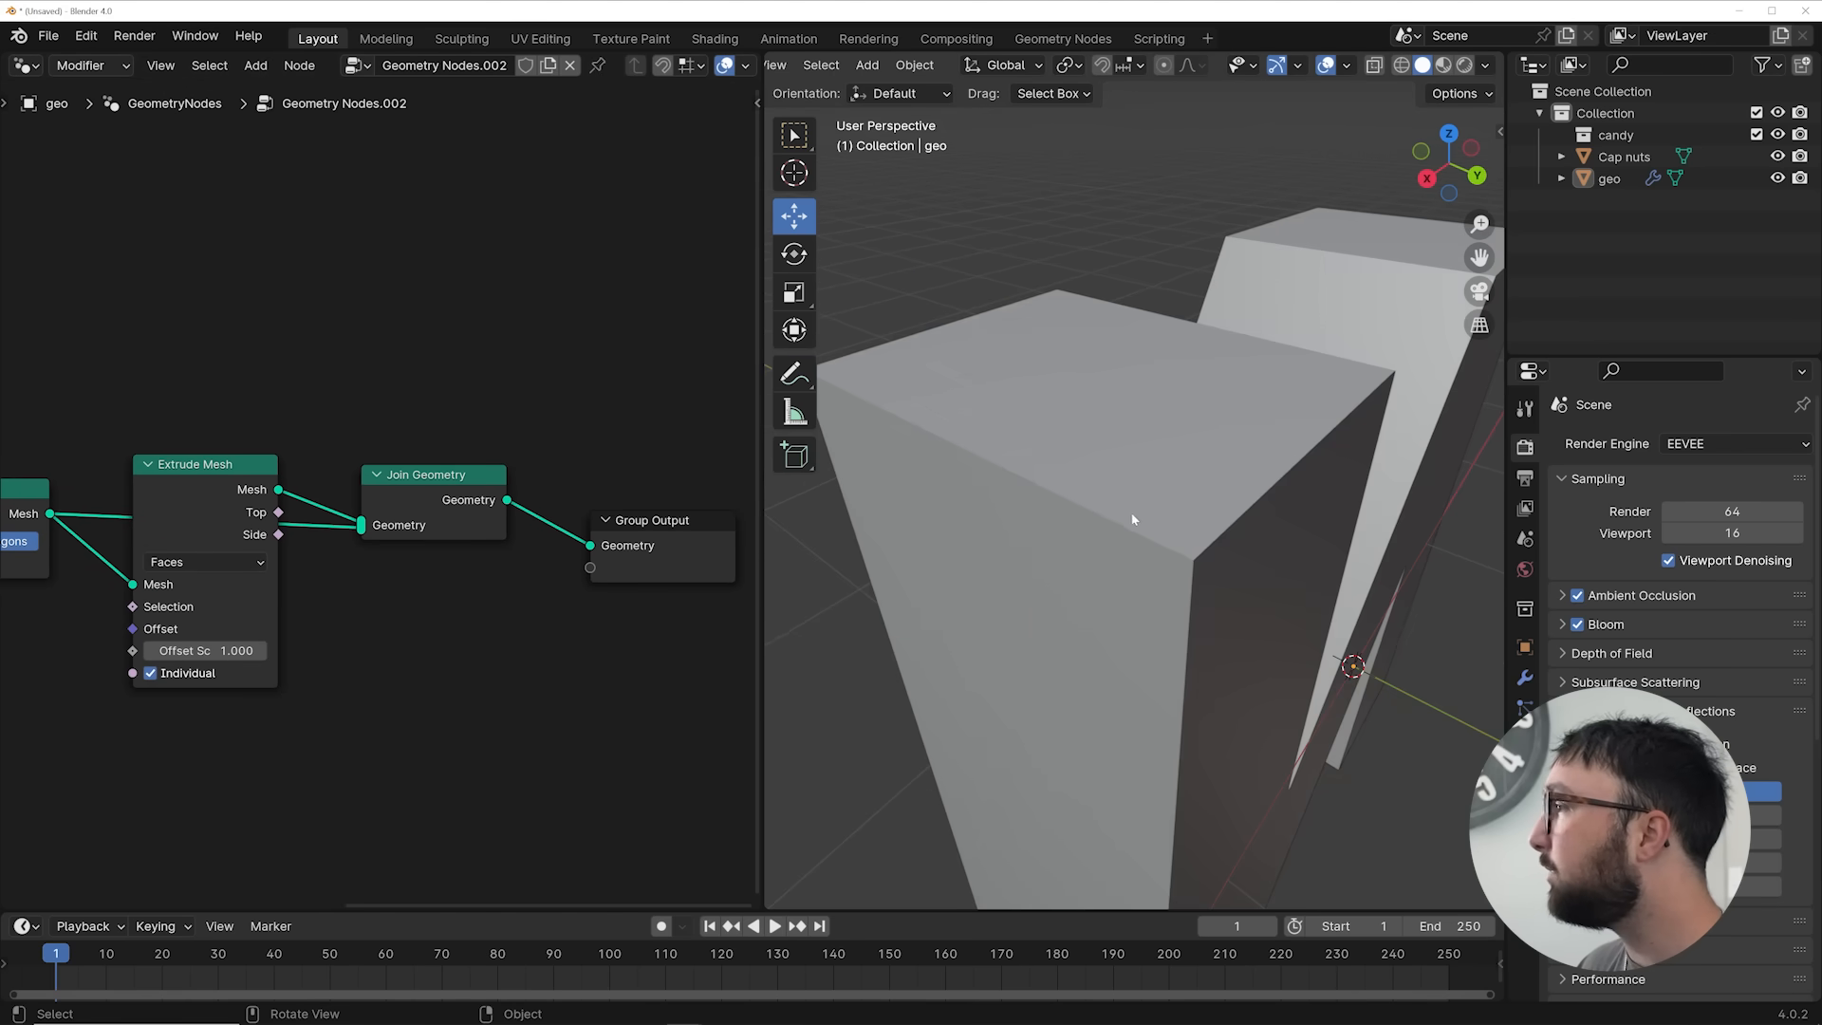
key("shift+a")
scroll(1051, 480, "down", 1)
middle_click_drag(1051, 480, 1170, 472)
Insert a Mesh to Volume node between Join Geometry and Group Output
middle_click_drag(495, 350, 378, 380)
scroll(380, 384, "down", 1)
key("shift+a")
left_click(512, 320)
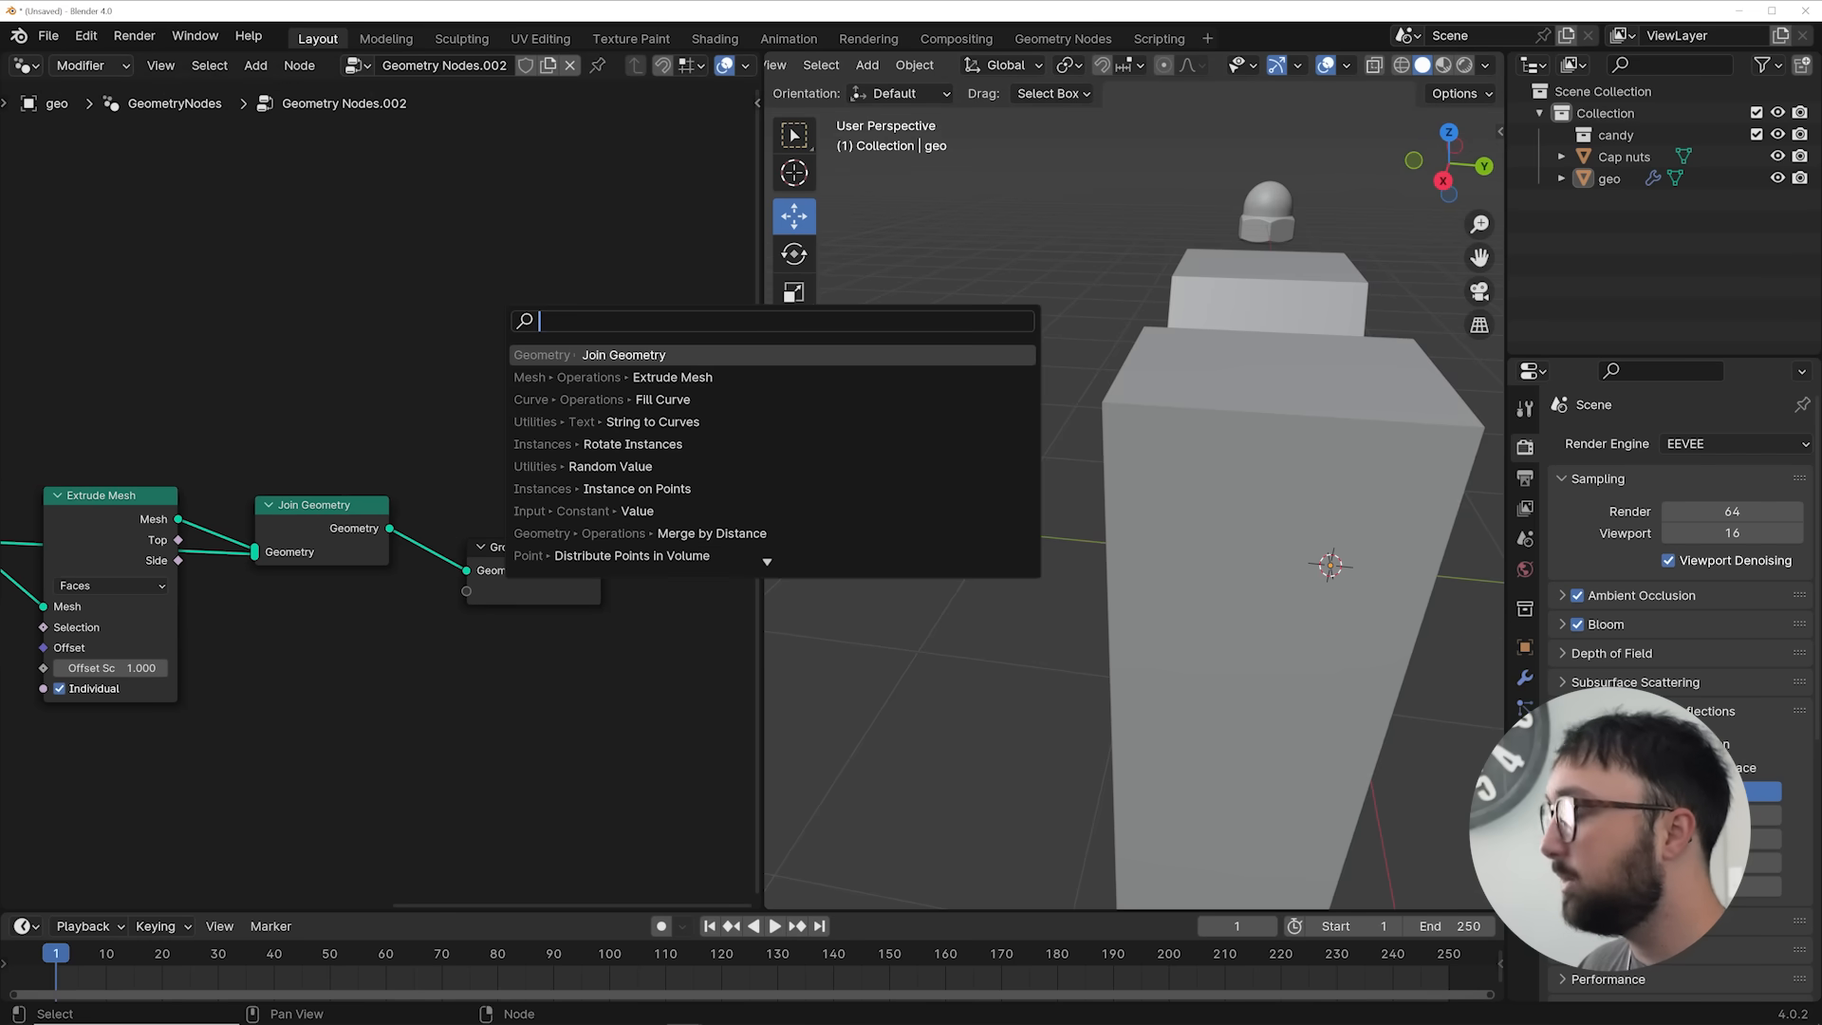
type("volume")
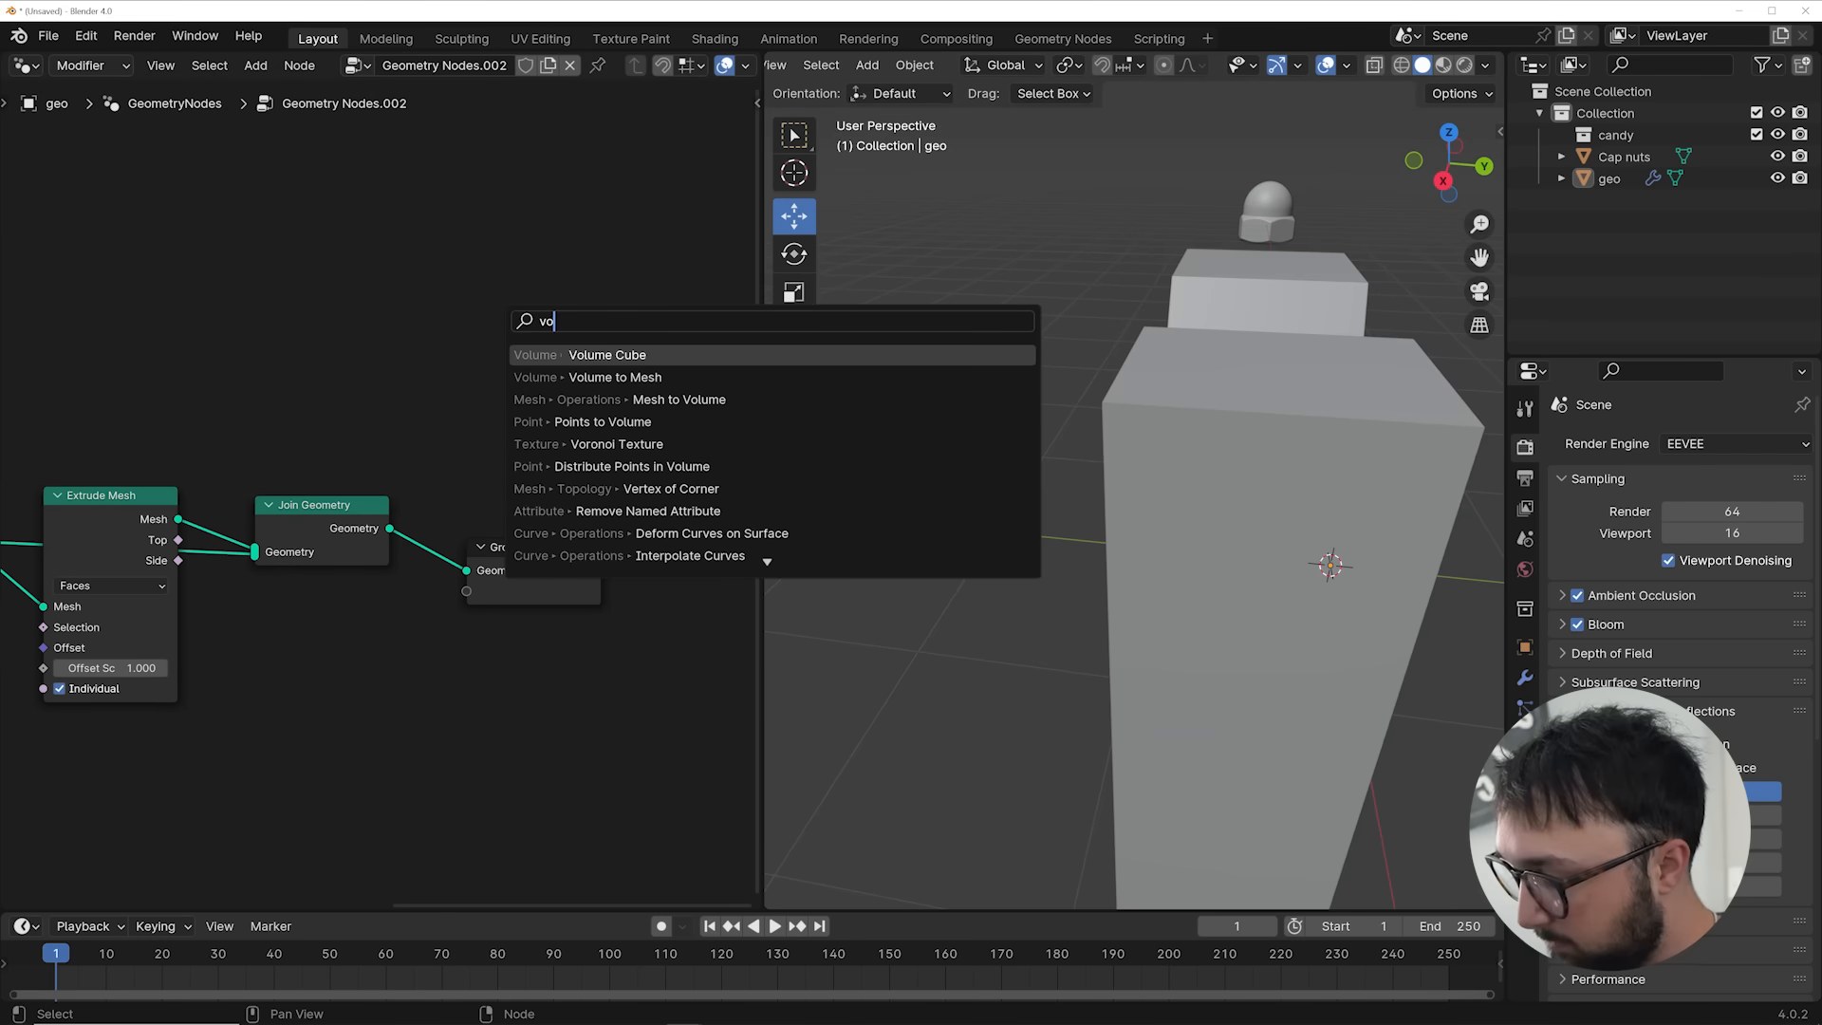
key("Down")
key("Down")
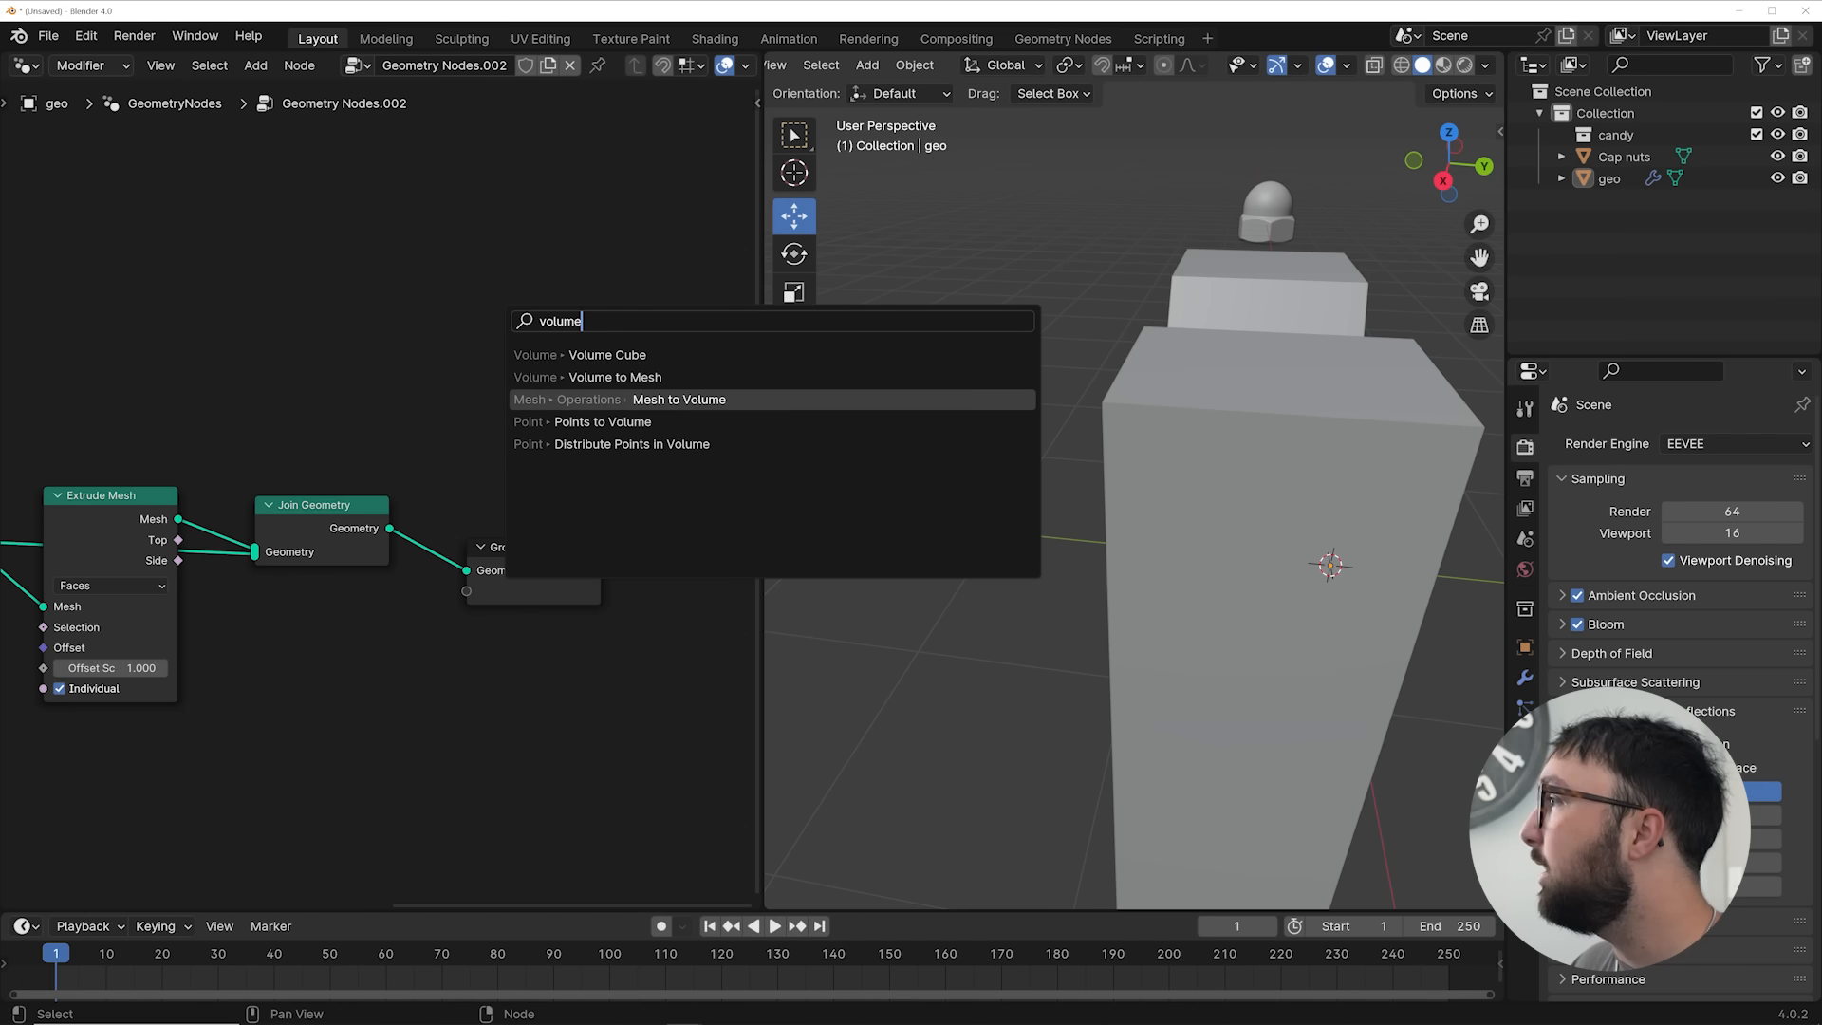
key("Return")
left_click(518, 482)
Set the Mesh to Volume density to 203.9
middle_click_drag(935, 506, 1107, 509)
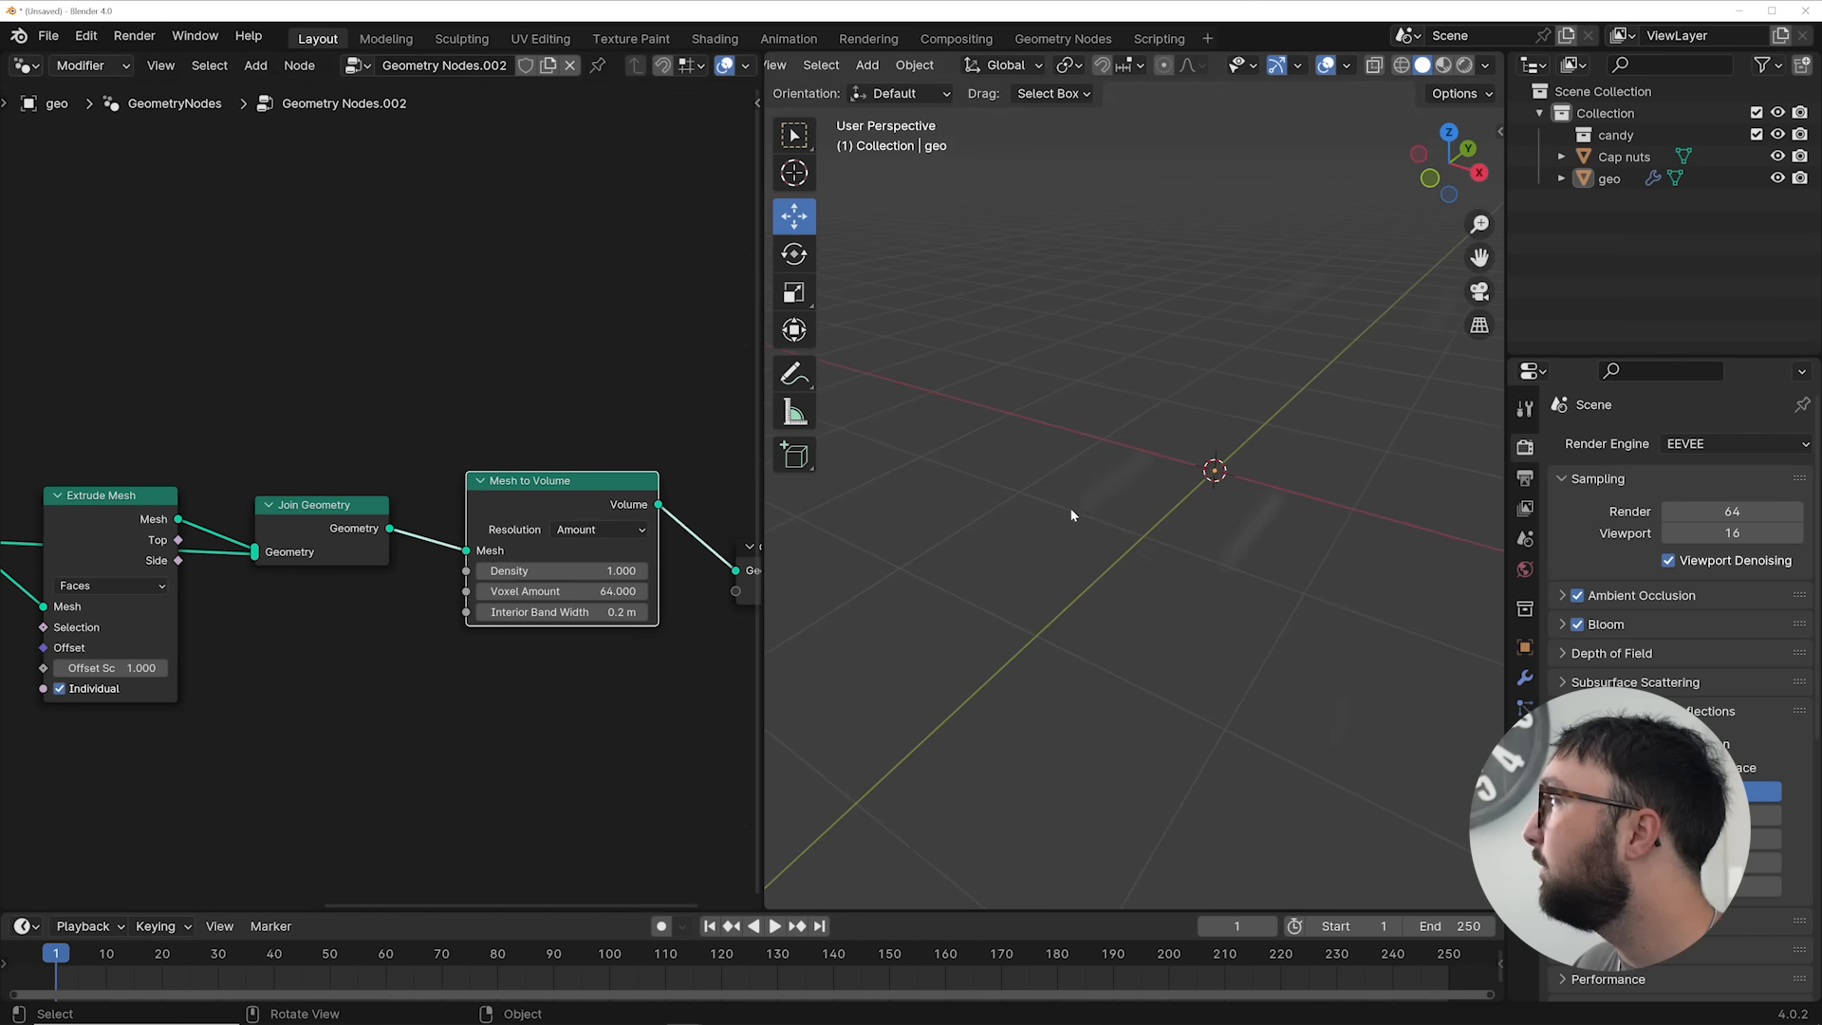
left_click_drag(534, 571, 634, 572)
middle_click_drag(889, 596, 1127, 533)
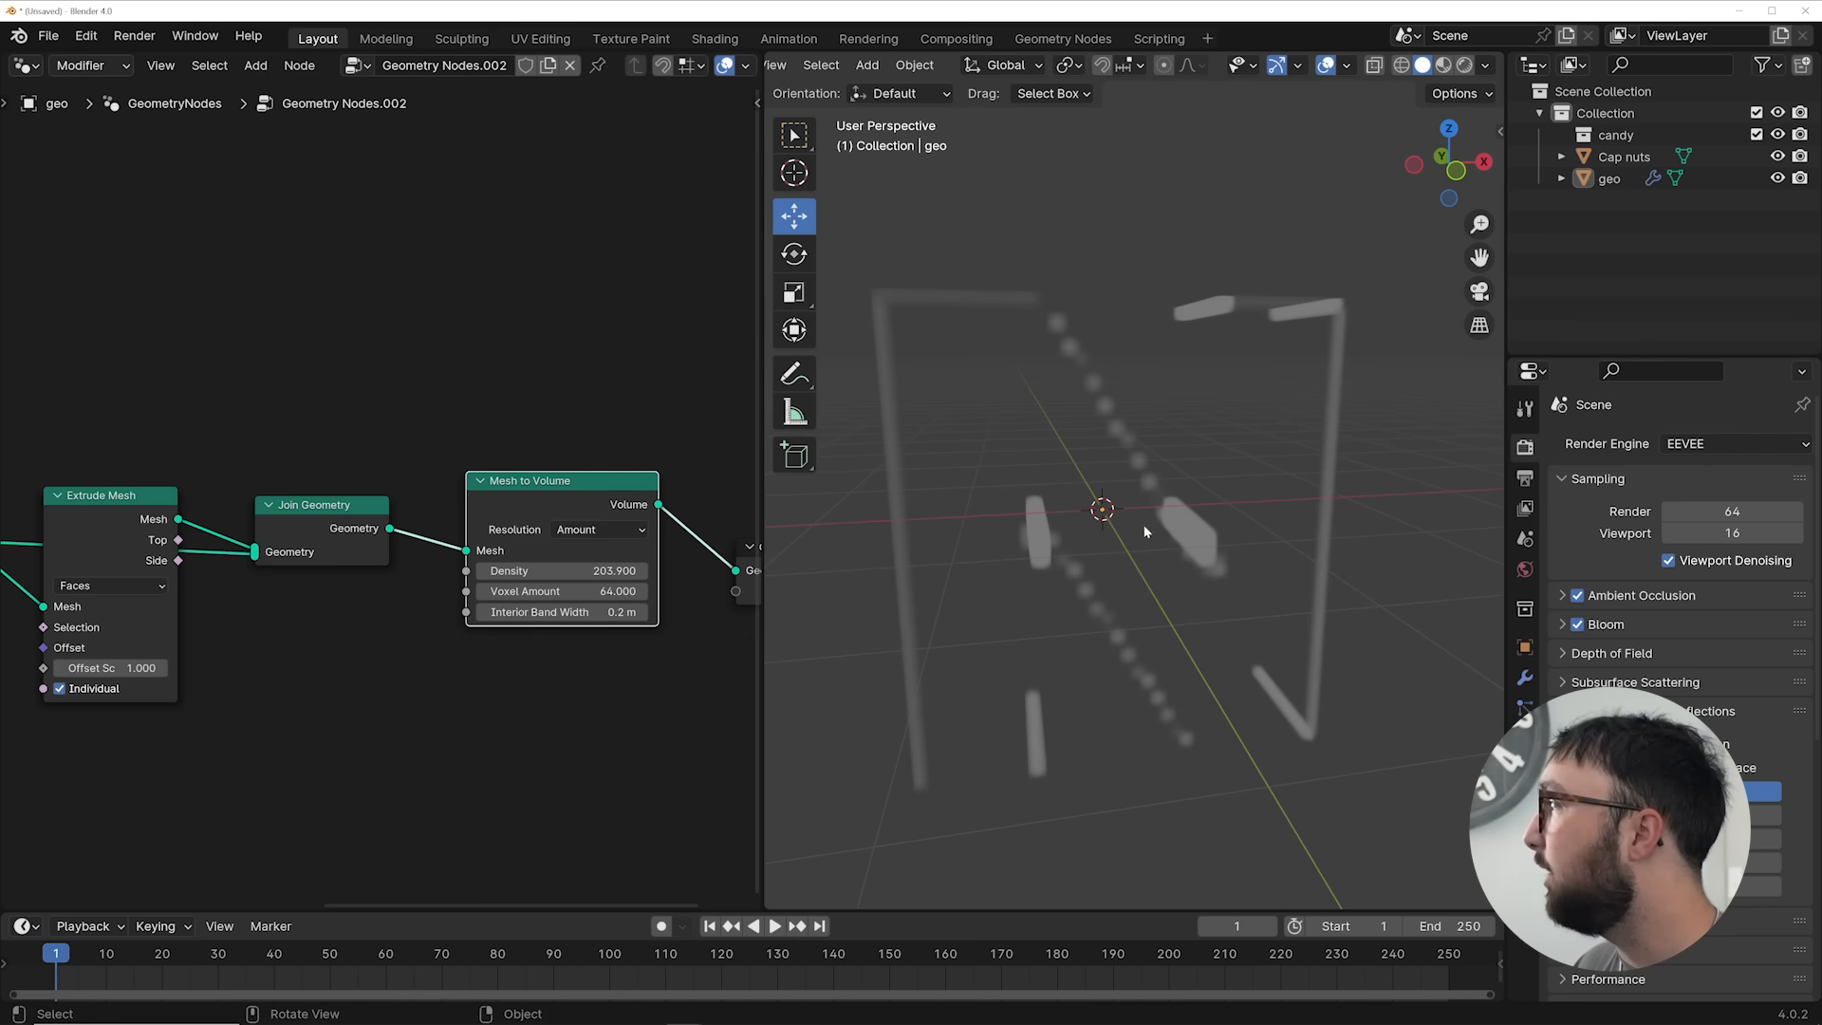
Insert a Realize Instances node between Join Geometry and Mesh to Volume
key("shift+a")
type("real")
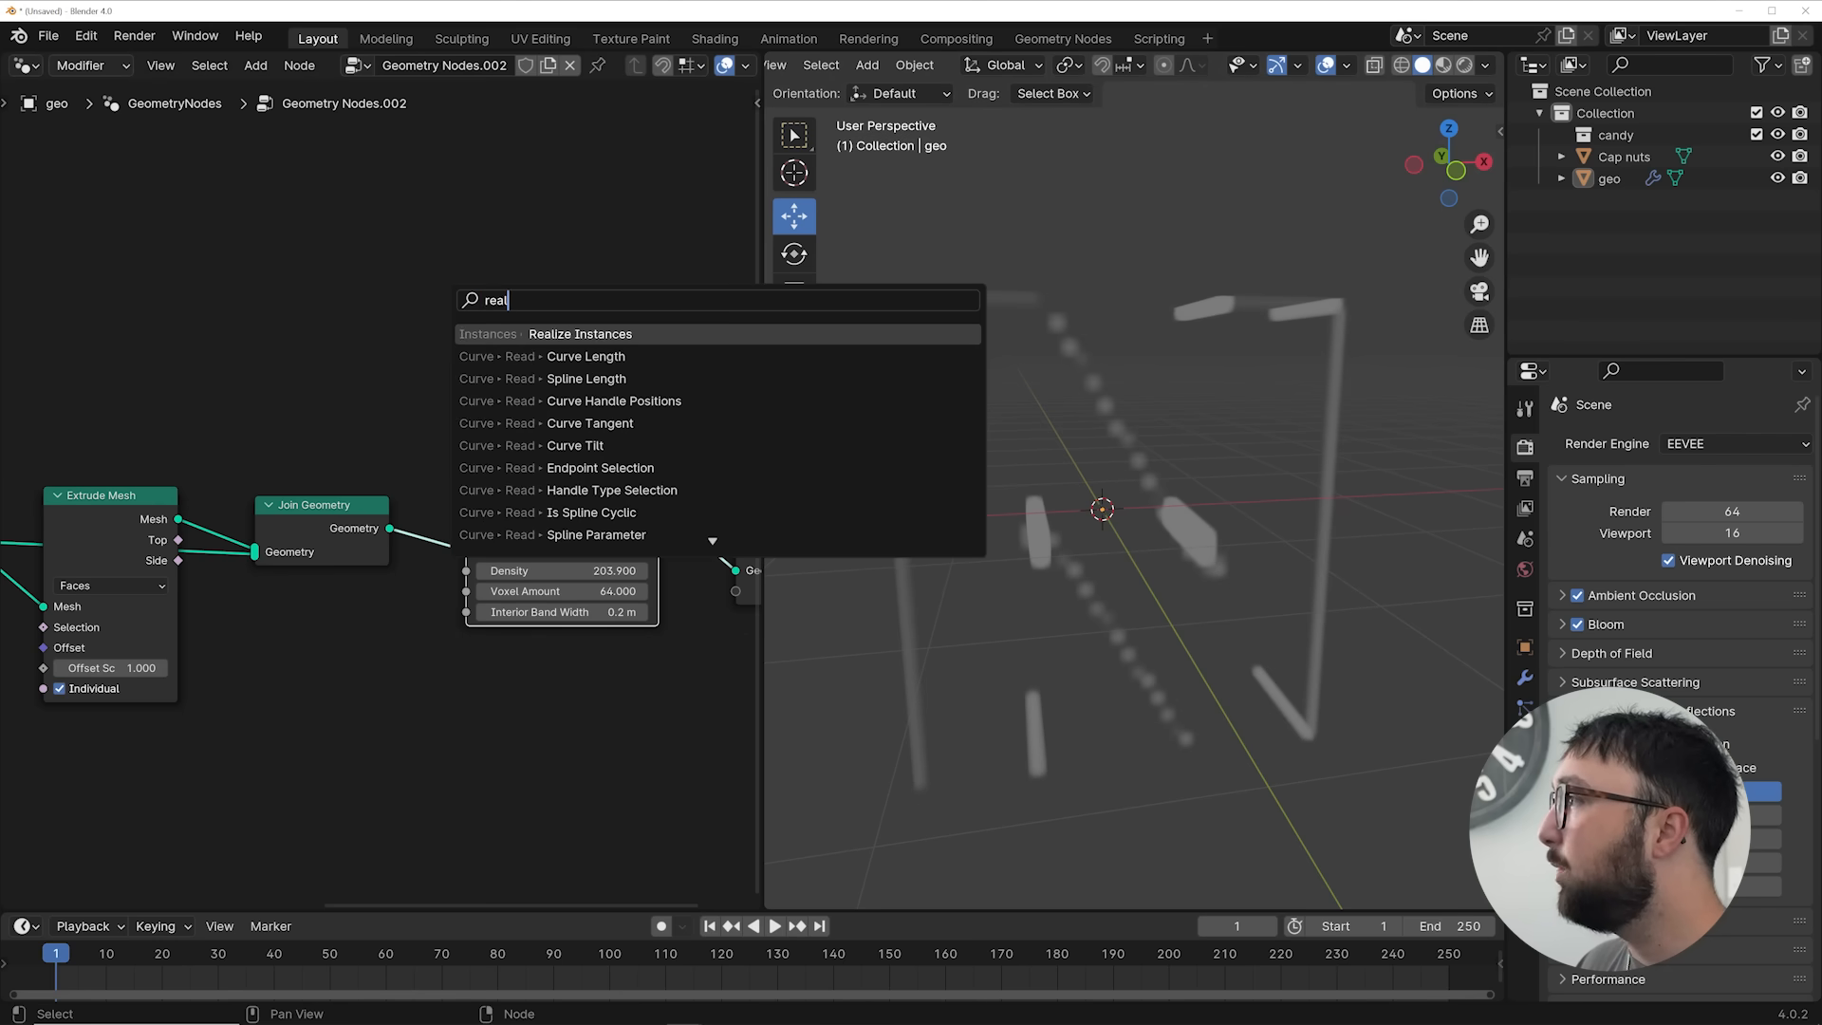
key("Return")
left_click(412, 507)
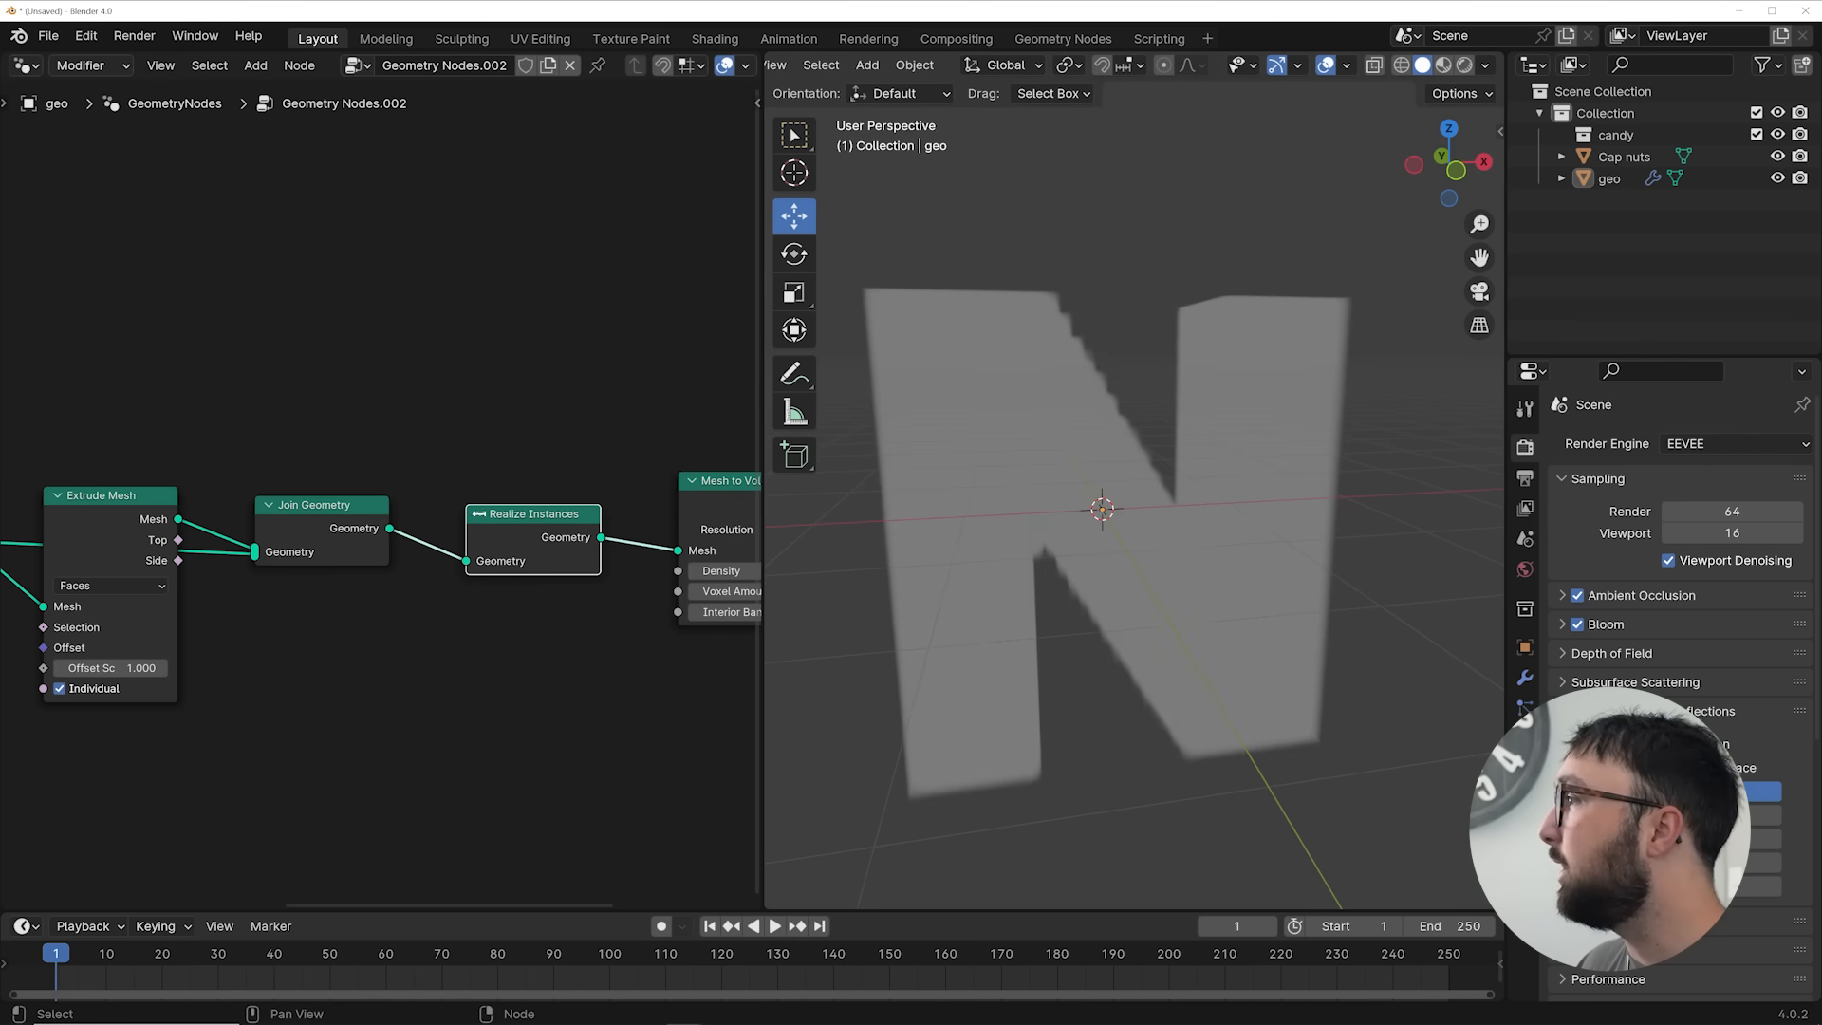
middle_click_drag(699, 511, 582, 499)
middle_click_drag(911, 531, 1149, 532)
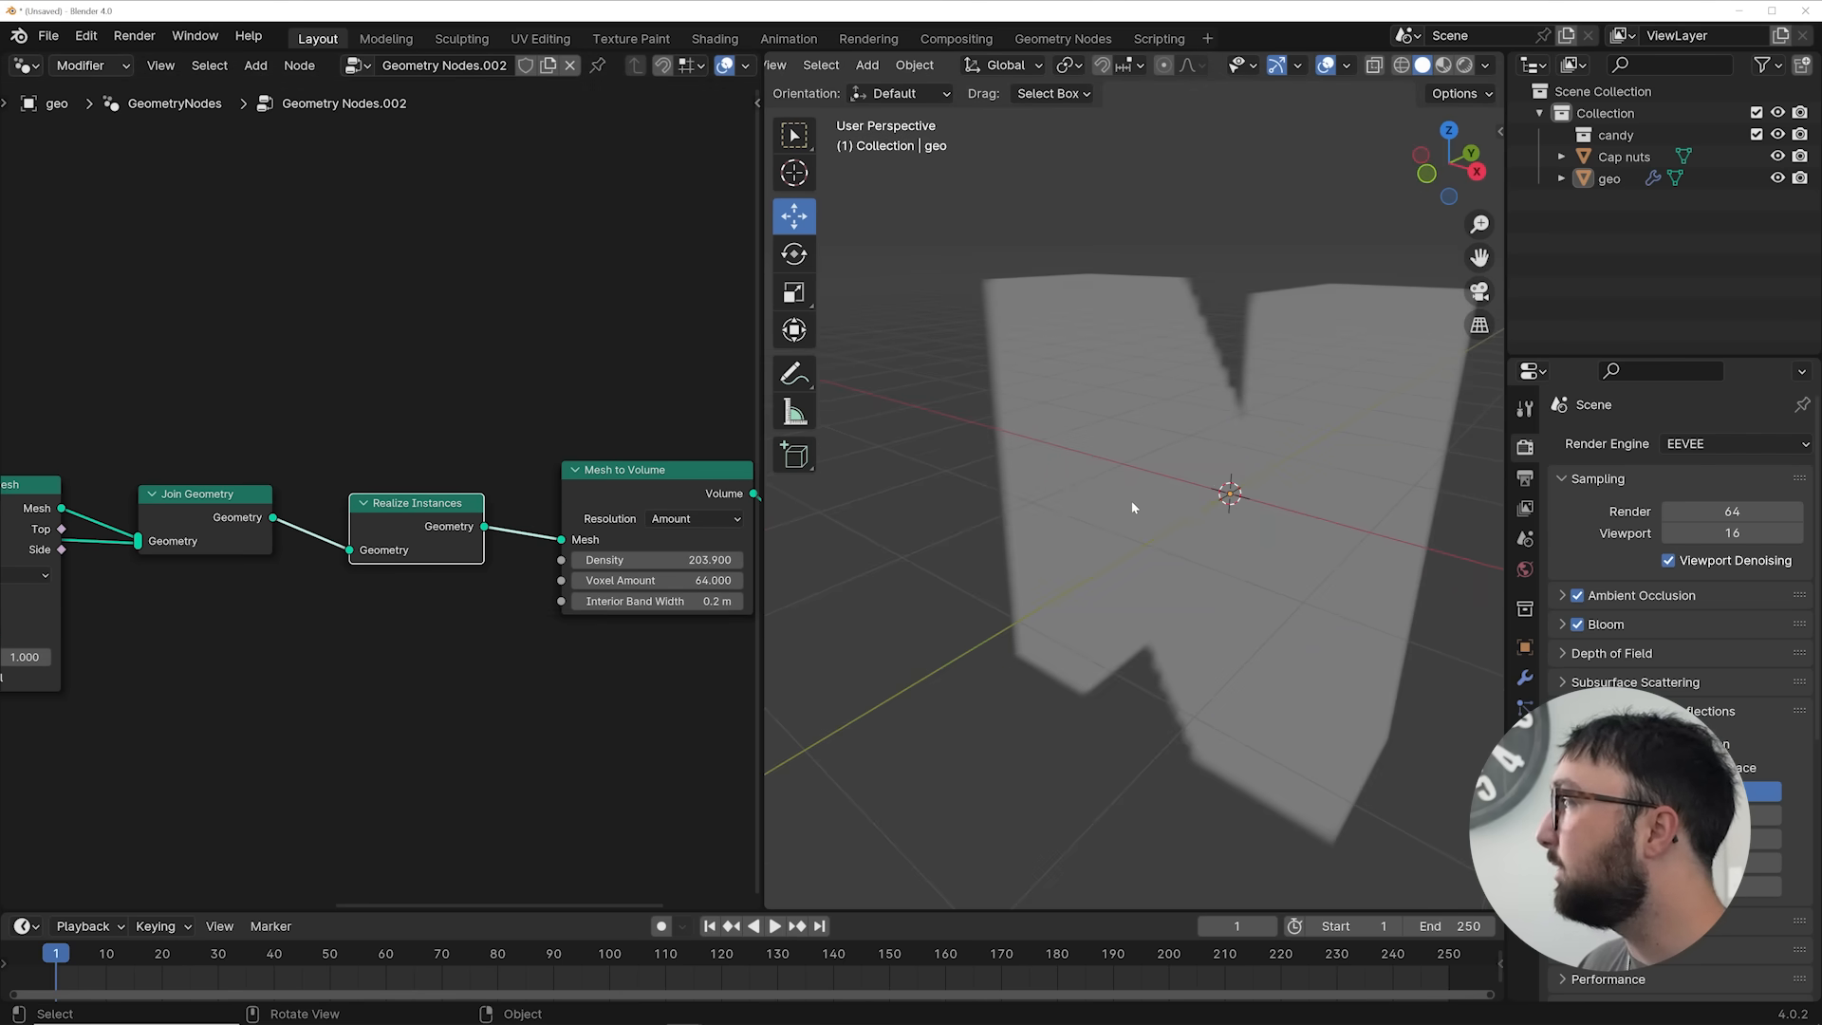
Select the letter's volume, frame it in the viewport and examine its shape from several angles
left_click(1131, 499)
key("KP_Decimal")
middle_click_drag(626, 508, 524, 562)
middle_click_drag(1120, 389, 959, 455)
mouse_move(1133, 511)
middle_mouse_down()
mouse_move(1108, 510)
mouse_move(1158, 493)
middle_mouse_up()
left_click_drag(345, 570, 348, 560)
middle_click_drag(348, 560, 259, 571)
middle_click_drag(1092, 531, 1150, 528)
mouse_move(208, 563)
left_mouse_down()
mouse_move(206, 530)
mouse_move(192, 560)
left_mouse_up()
Insert a Distribute Points in Volume node between Mesh to Volume and Group Output
middle_click_drag(656, 421, 558, 419)
key("shift+a")
key("Escape")
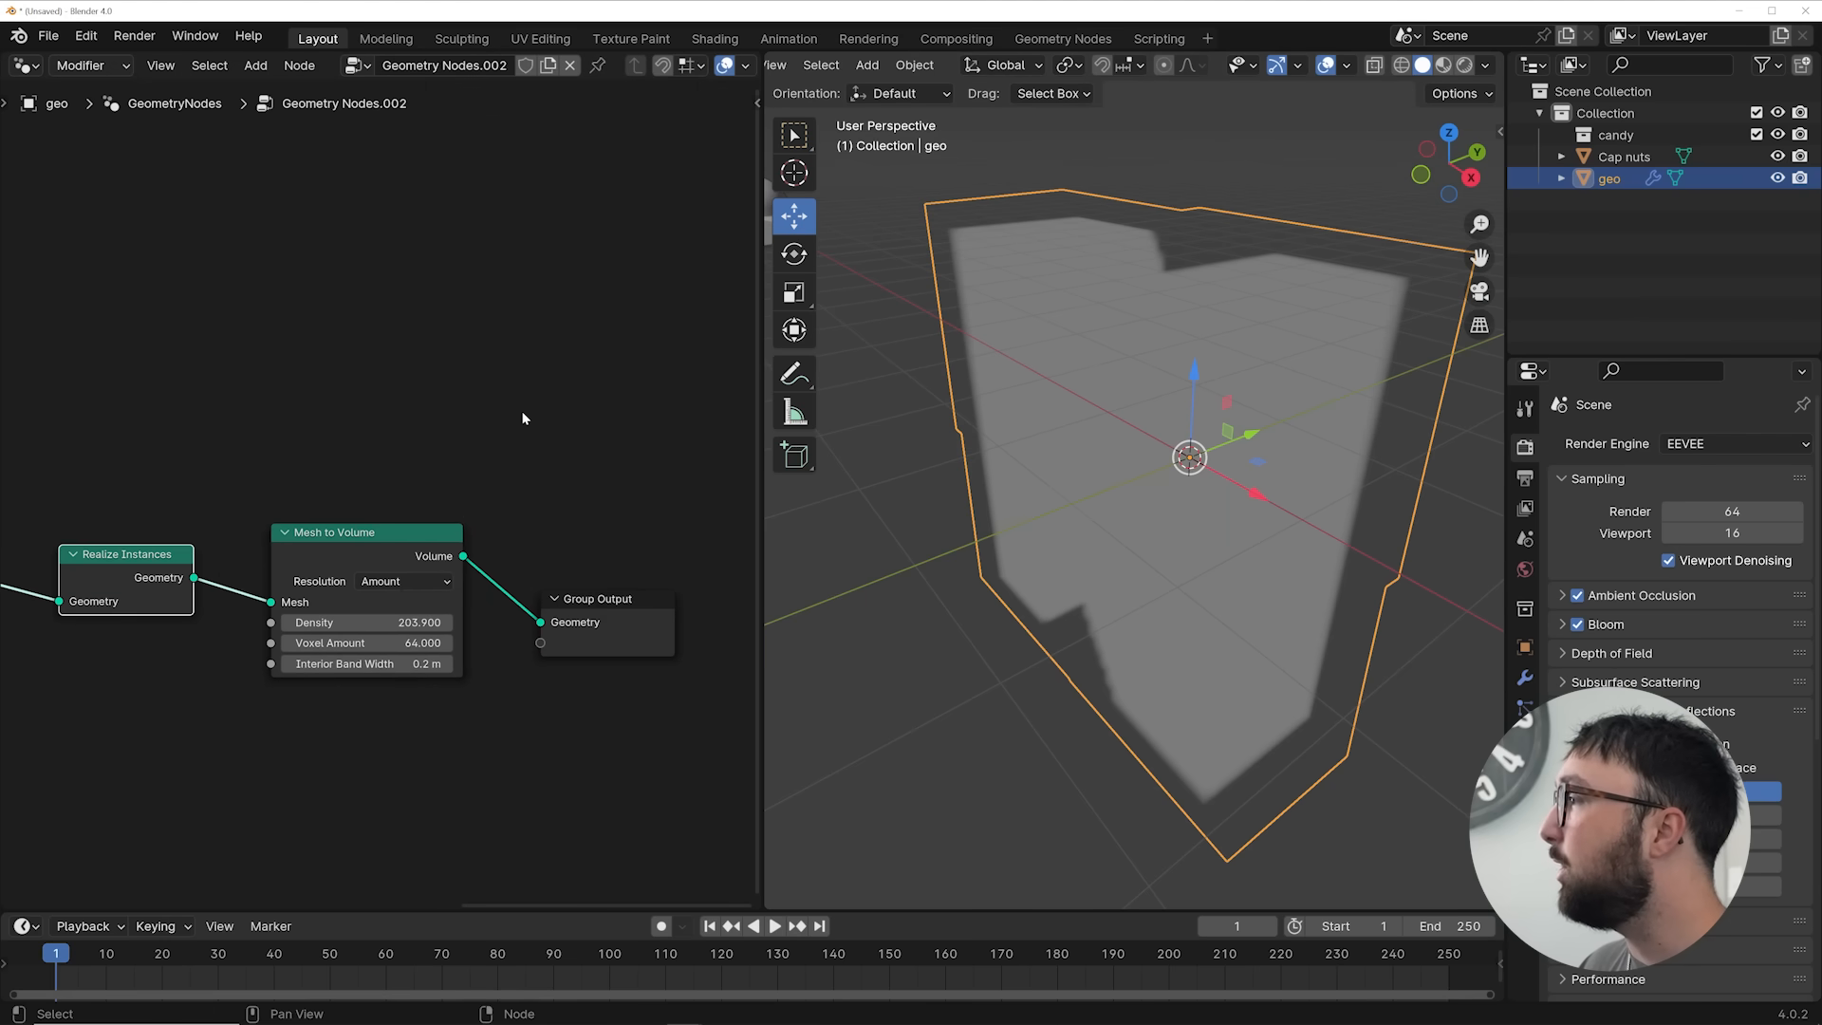
key("shift+a")
type("lume")
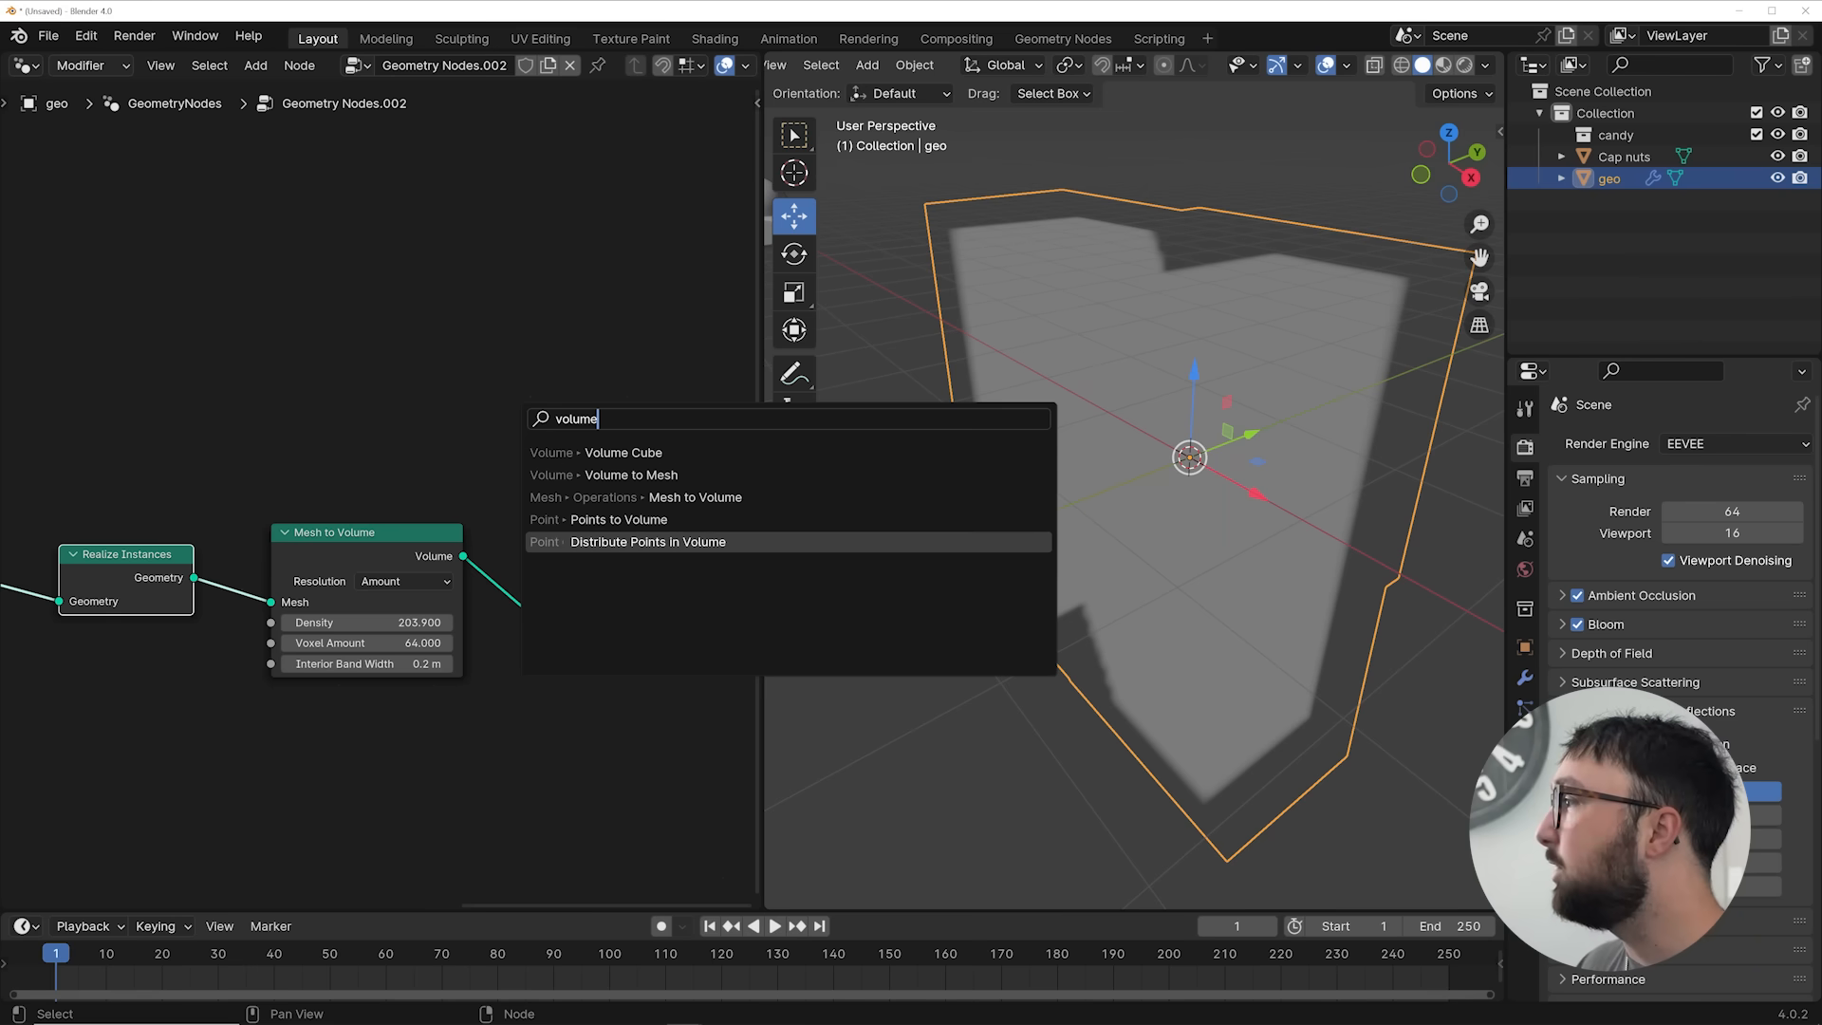
left_click(611, 544)
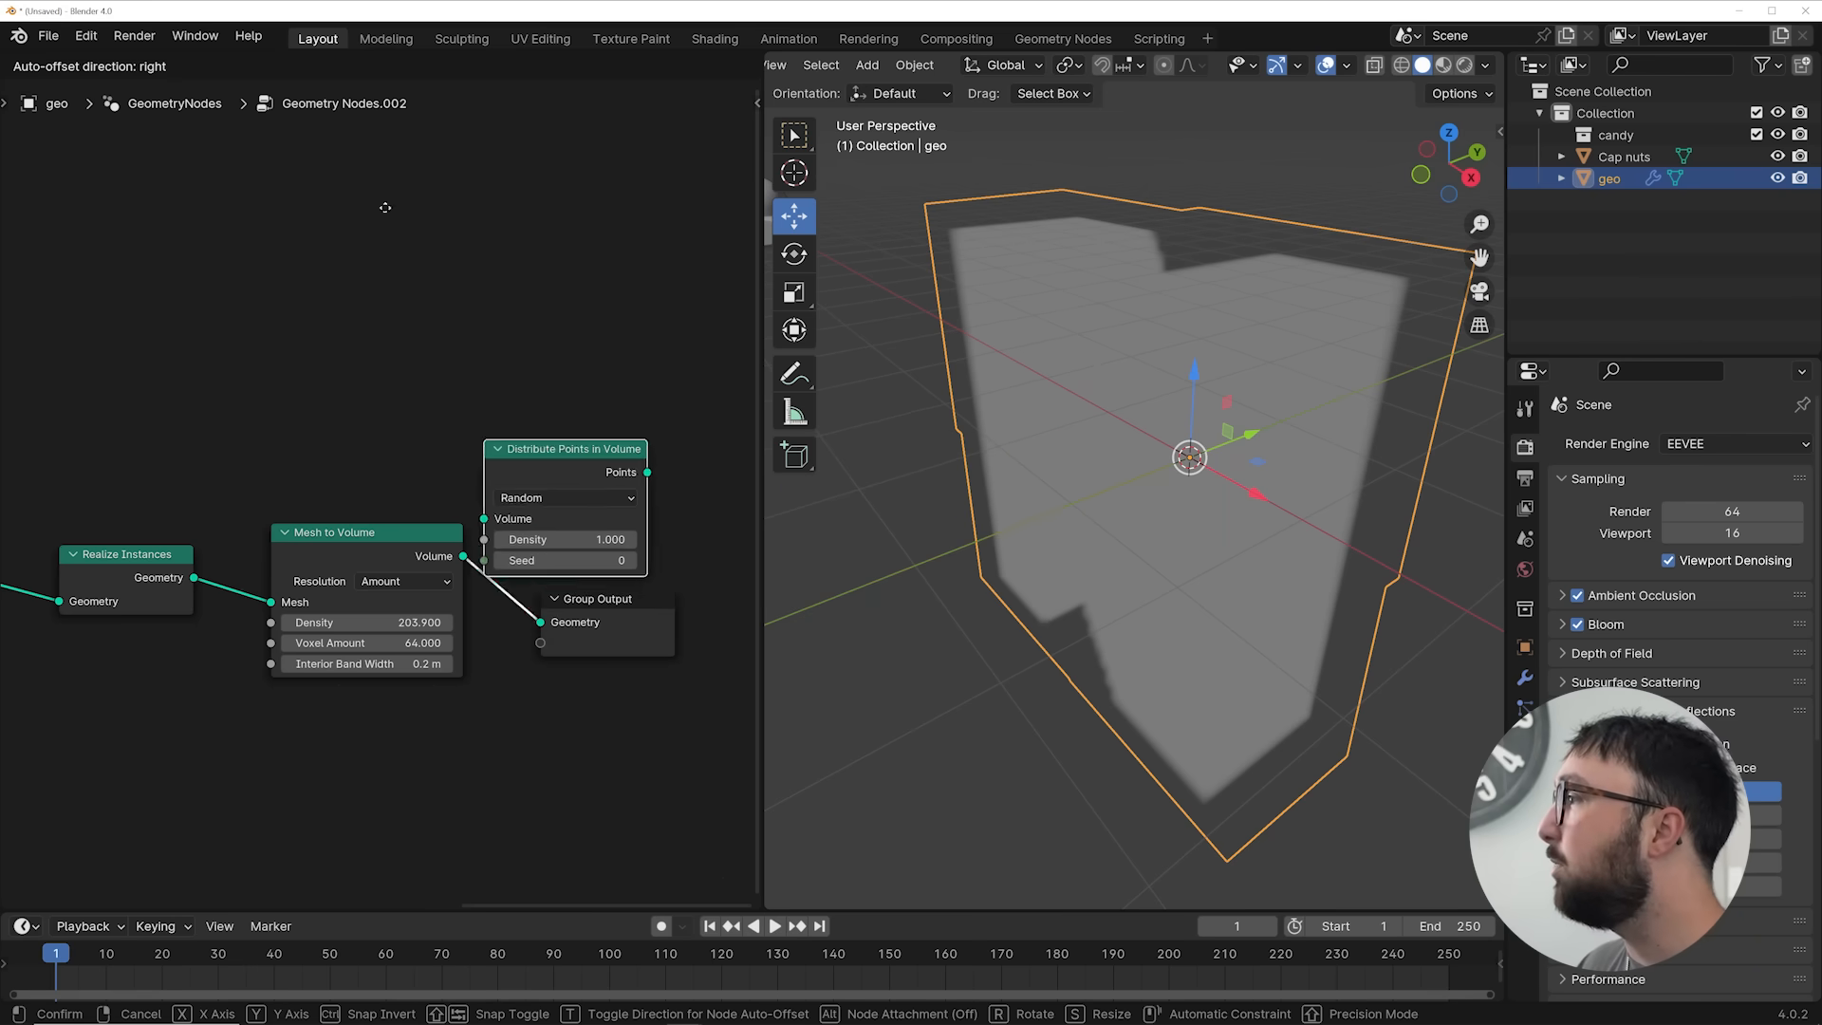
left_click(477, 497)
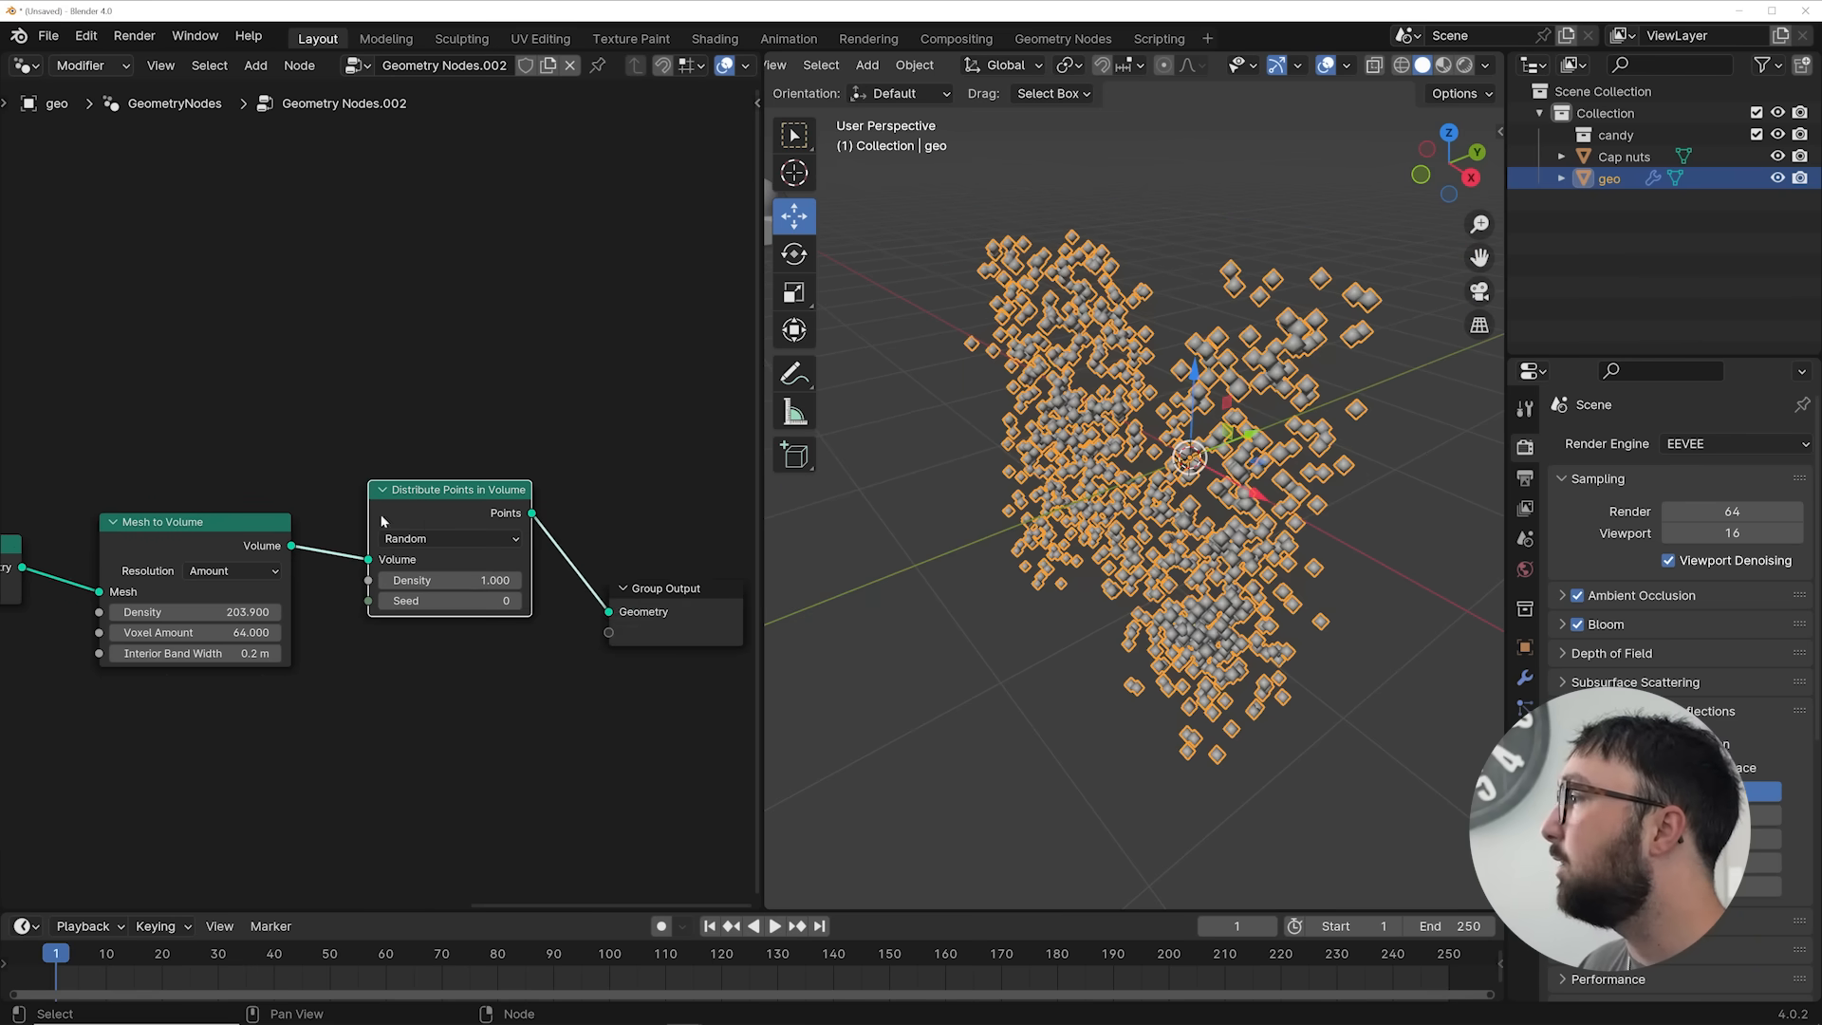
Set the Distribute Points in Volume density to 119.2 and check how the points fill the letter N
key("KP_1")
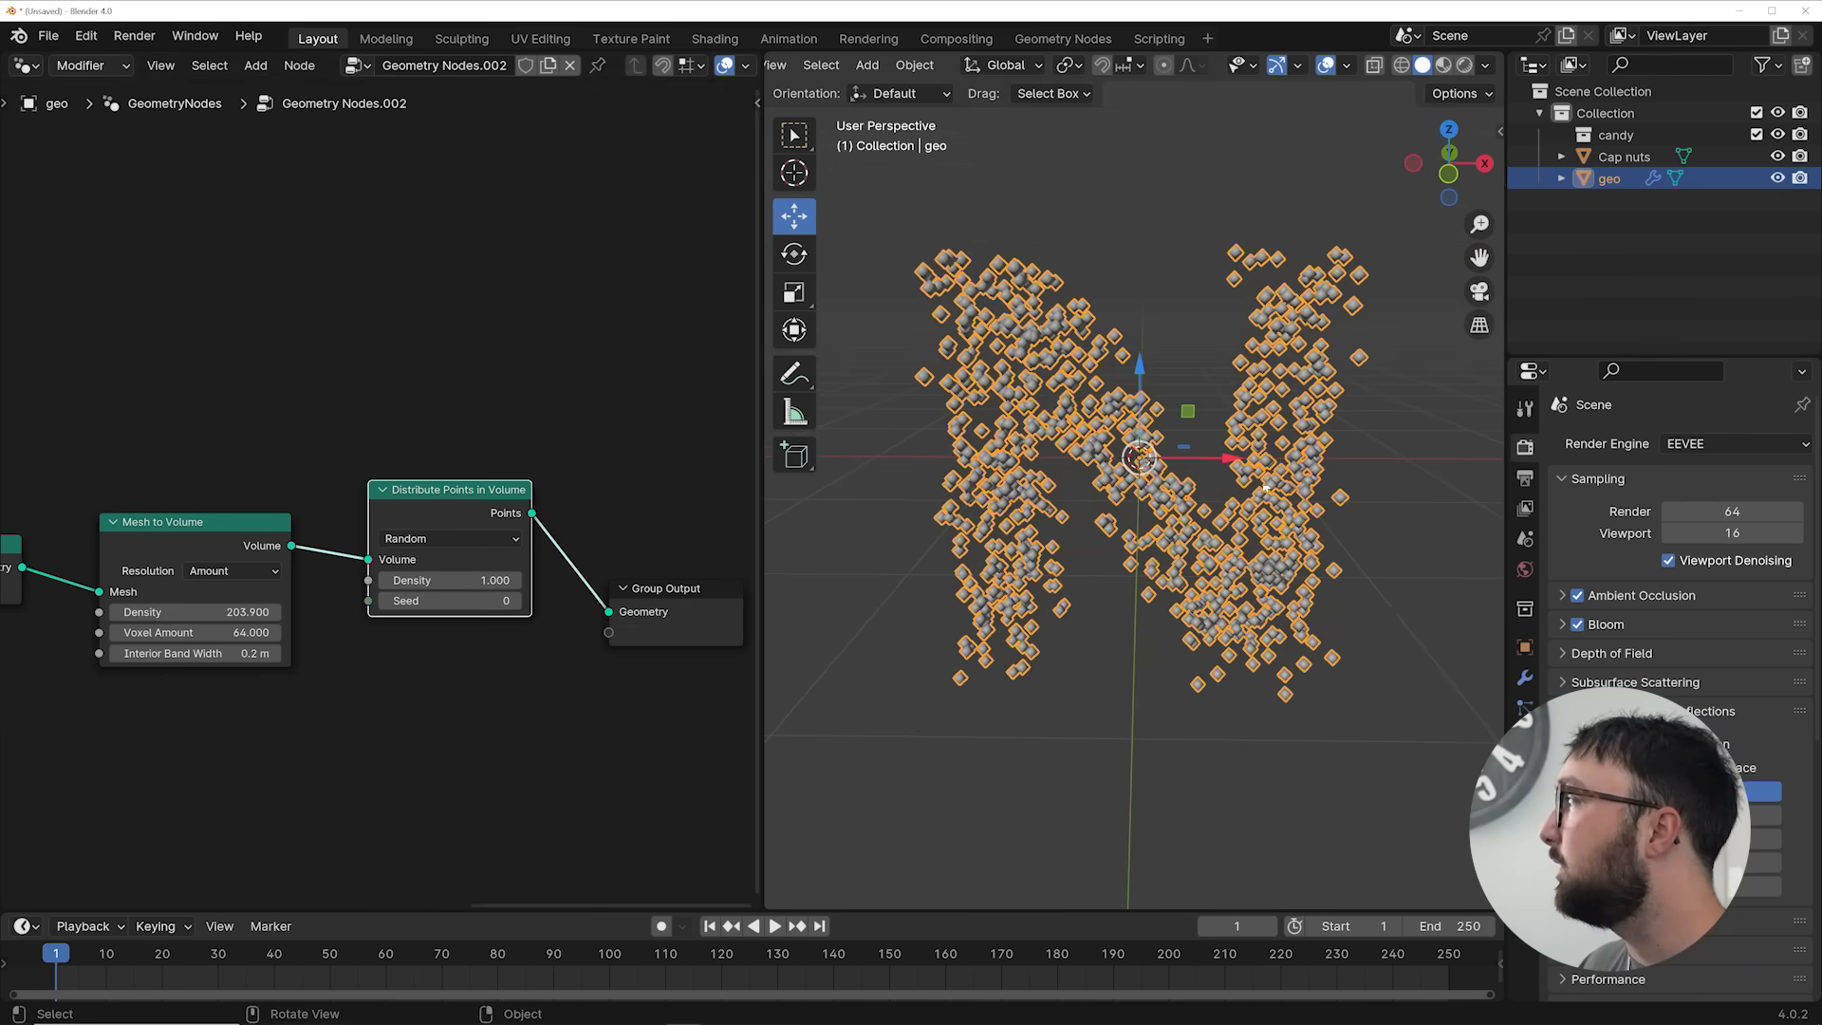
left_click_drag(470, 581, 518, 581)
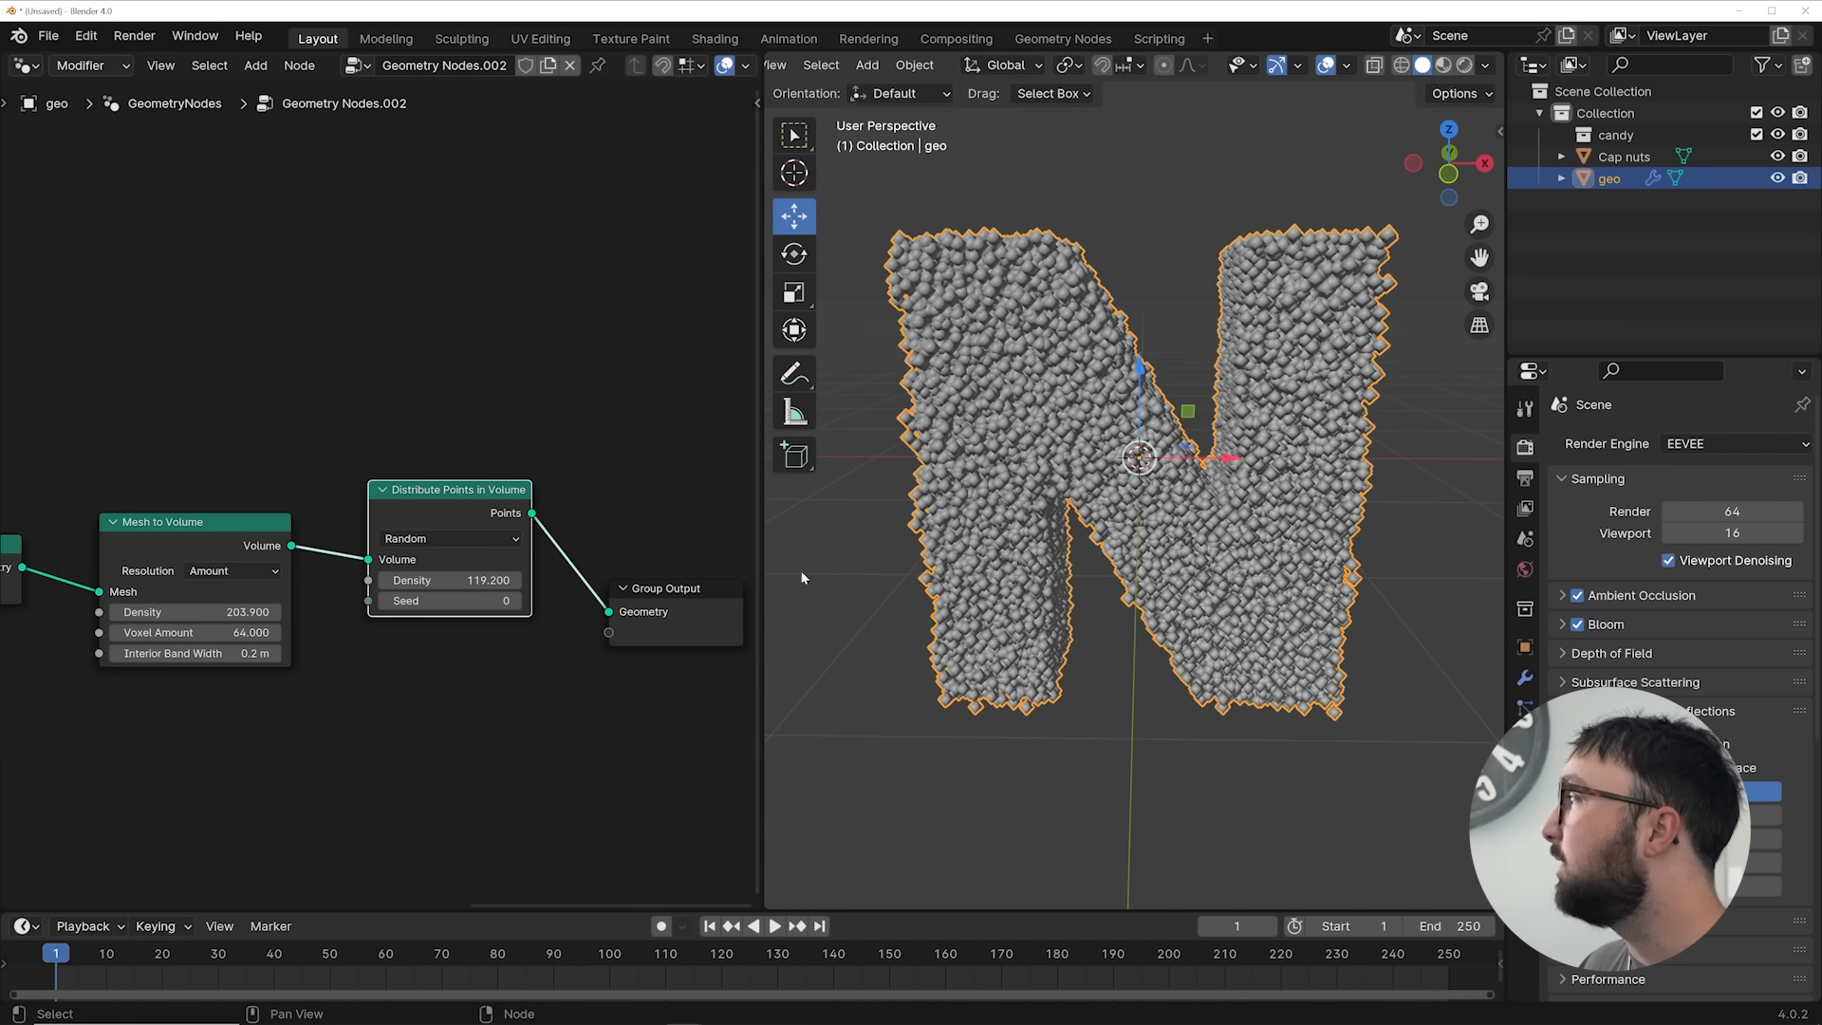
middle_click_drag(1044, 512, 814, 307)
scroll(815, 307, "up", 2)
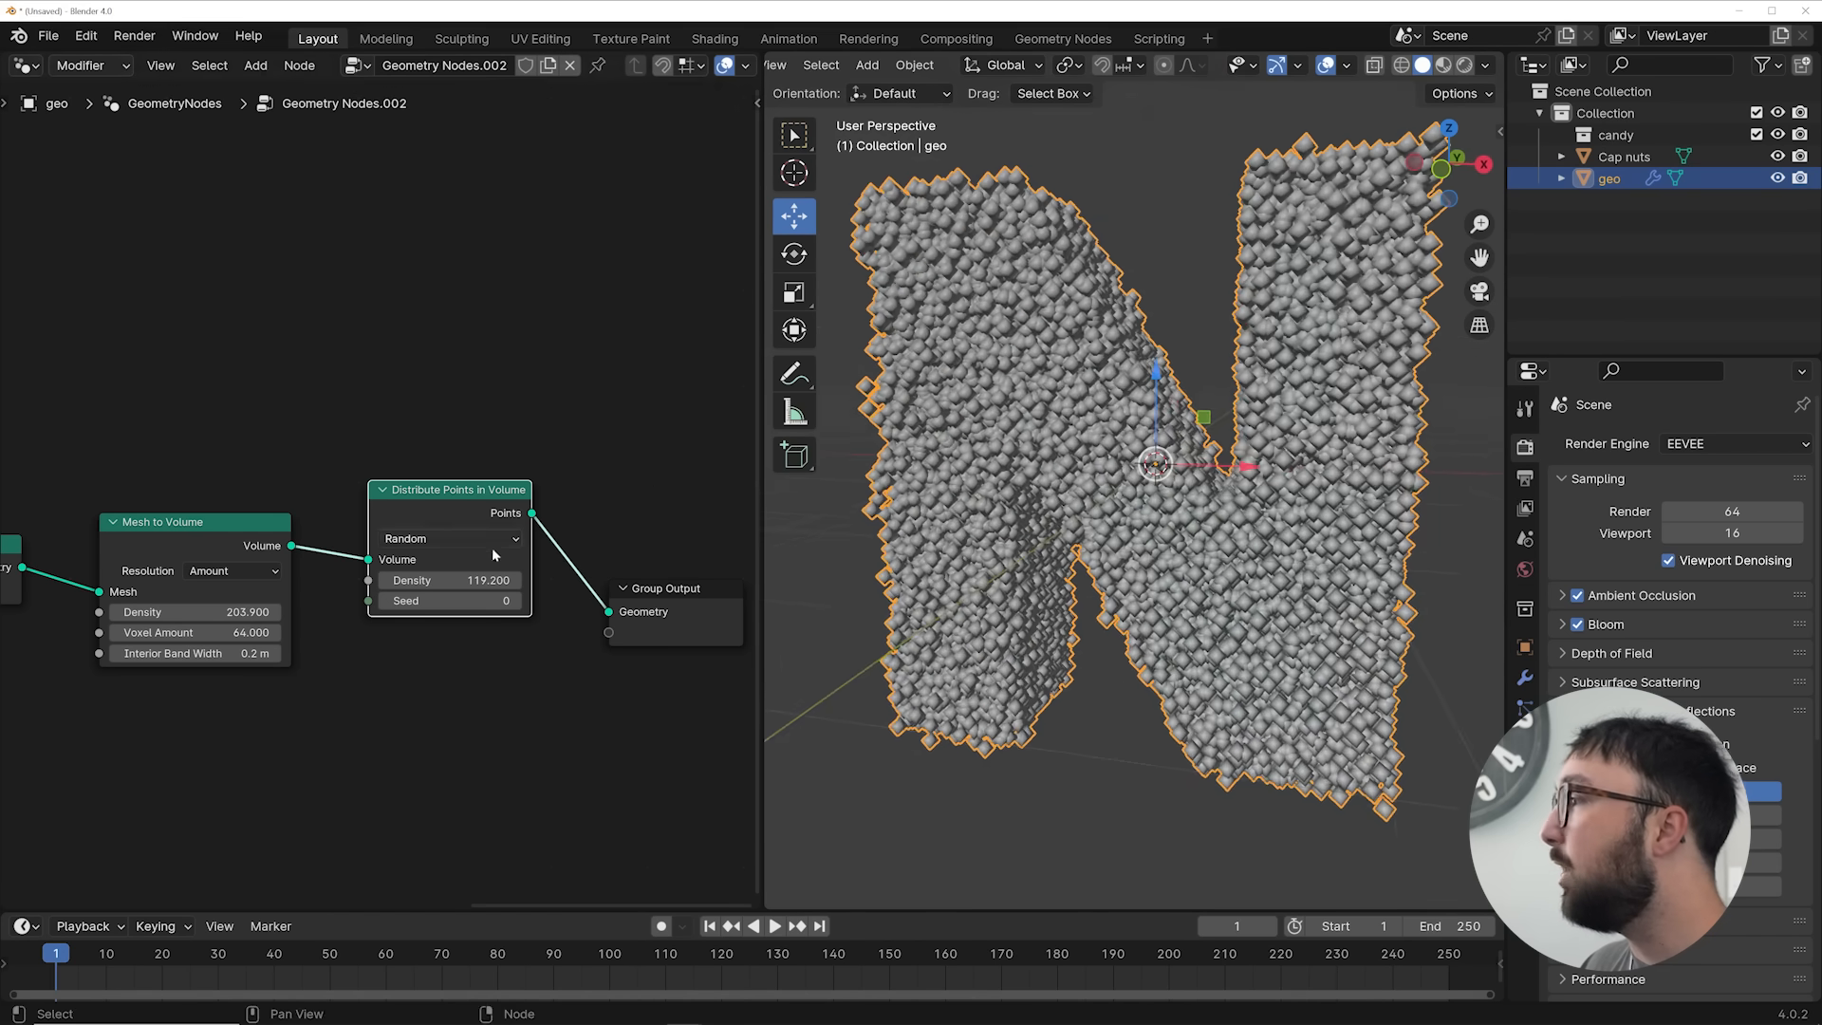
Try the Grid distribution method with 0.17 spacing on Distribute Points in Volume, and return to Random
left_click(451, 538)
left_click(423, 607)
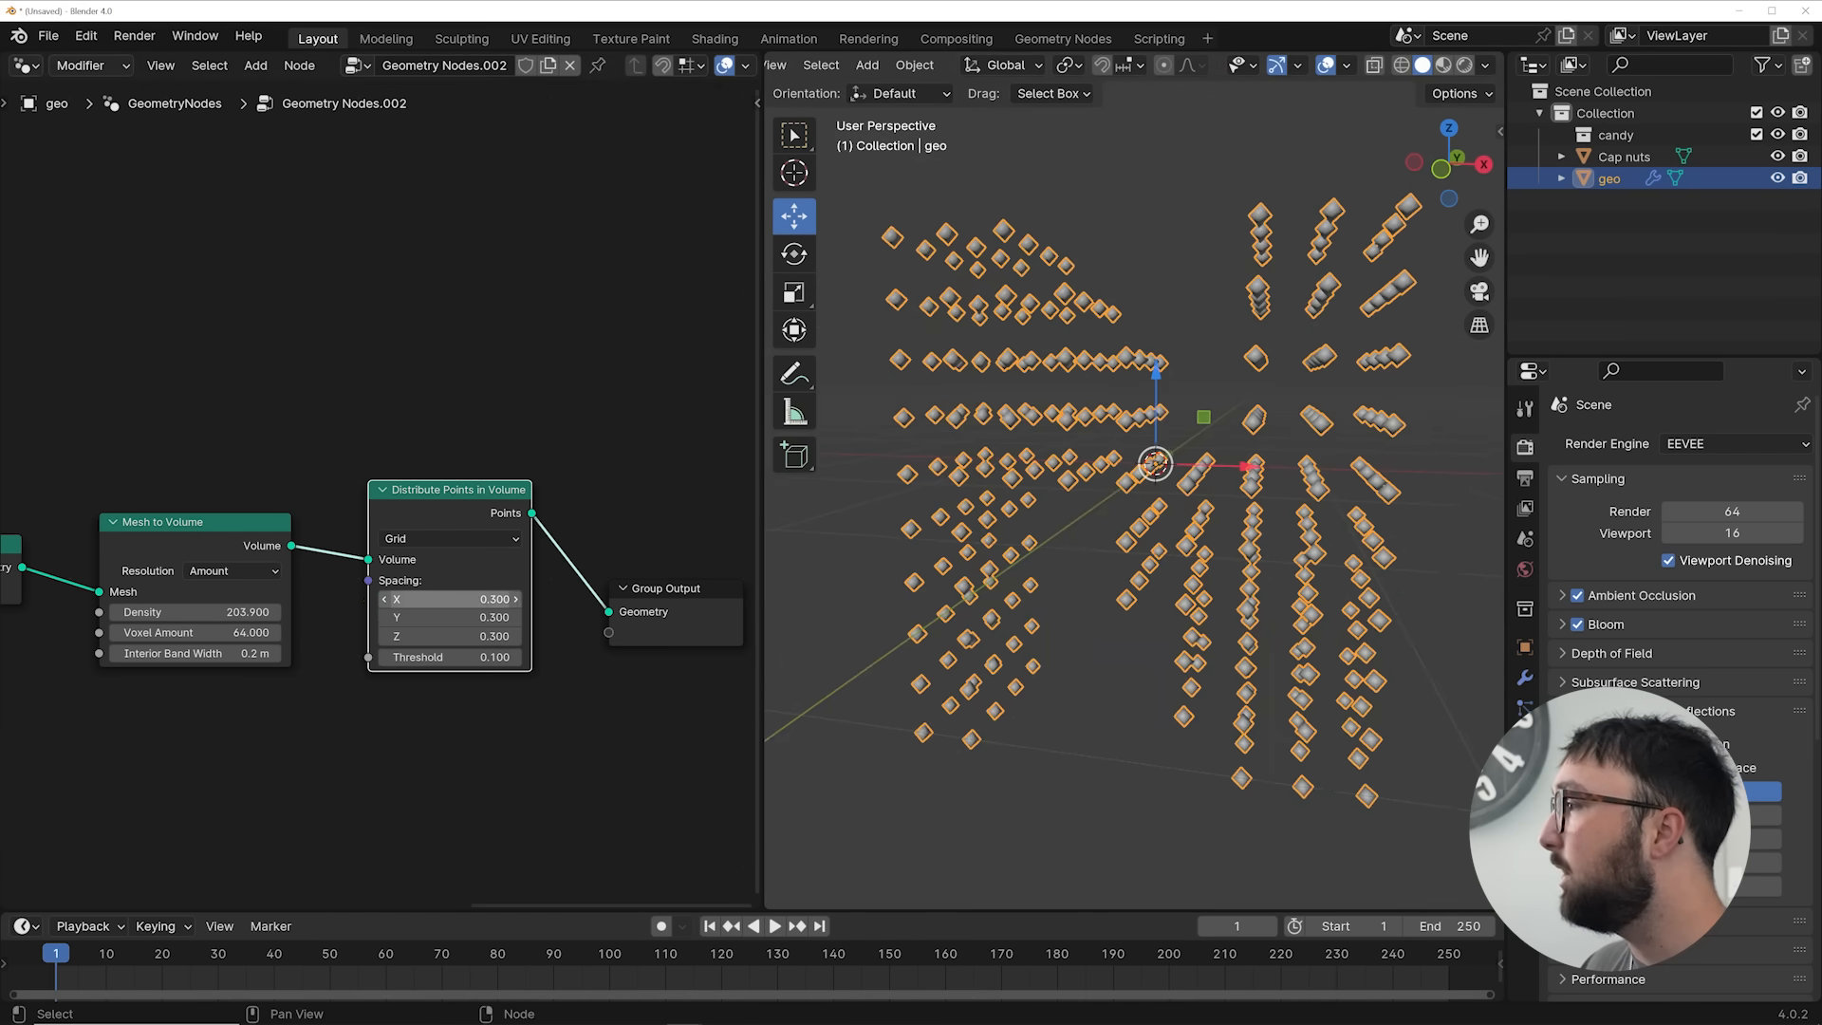
key("Return")
left_click_drag(468, 665, 408, 666)
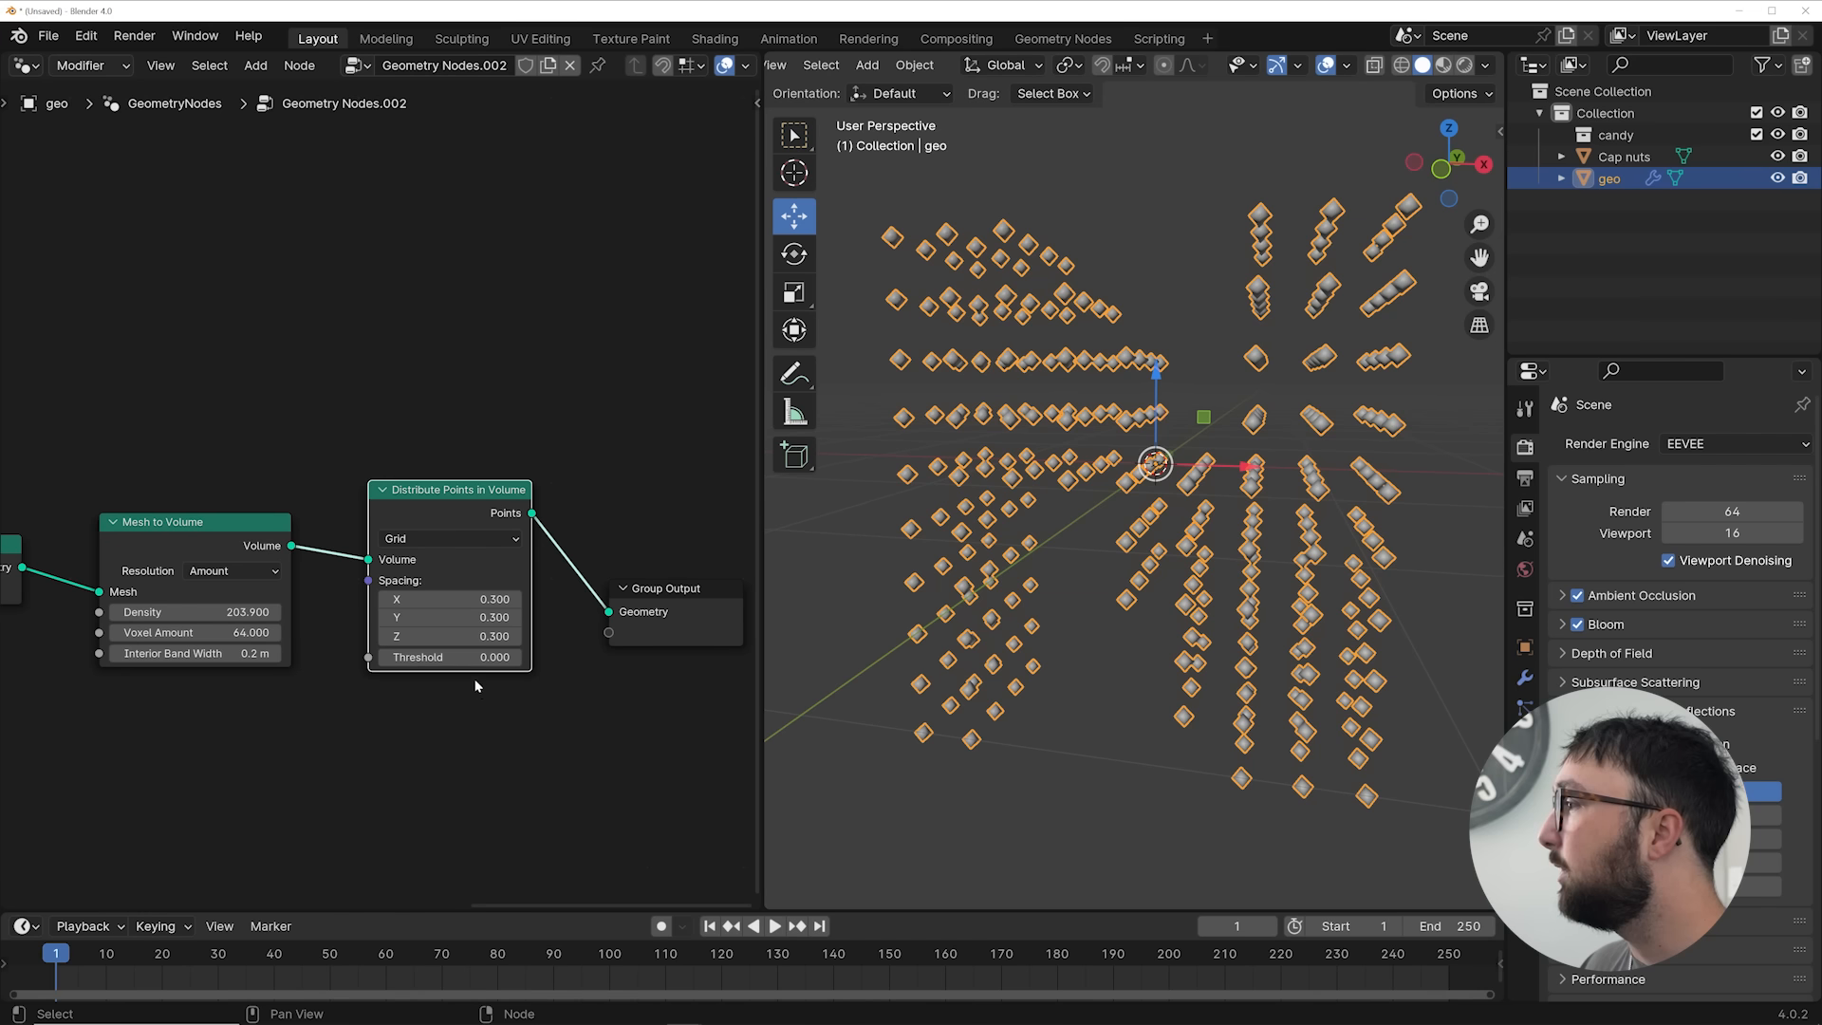
left_click_drag(478, 600, 418, 637)
middle_click_drag(1231, 458, 1097, 546)
left_click(469, 539)
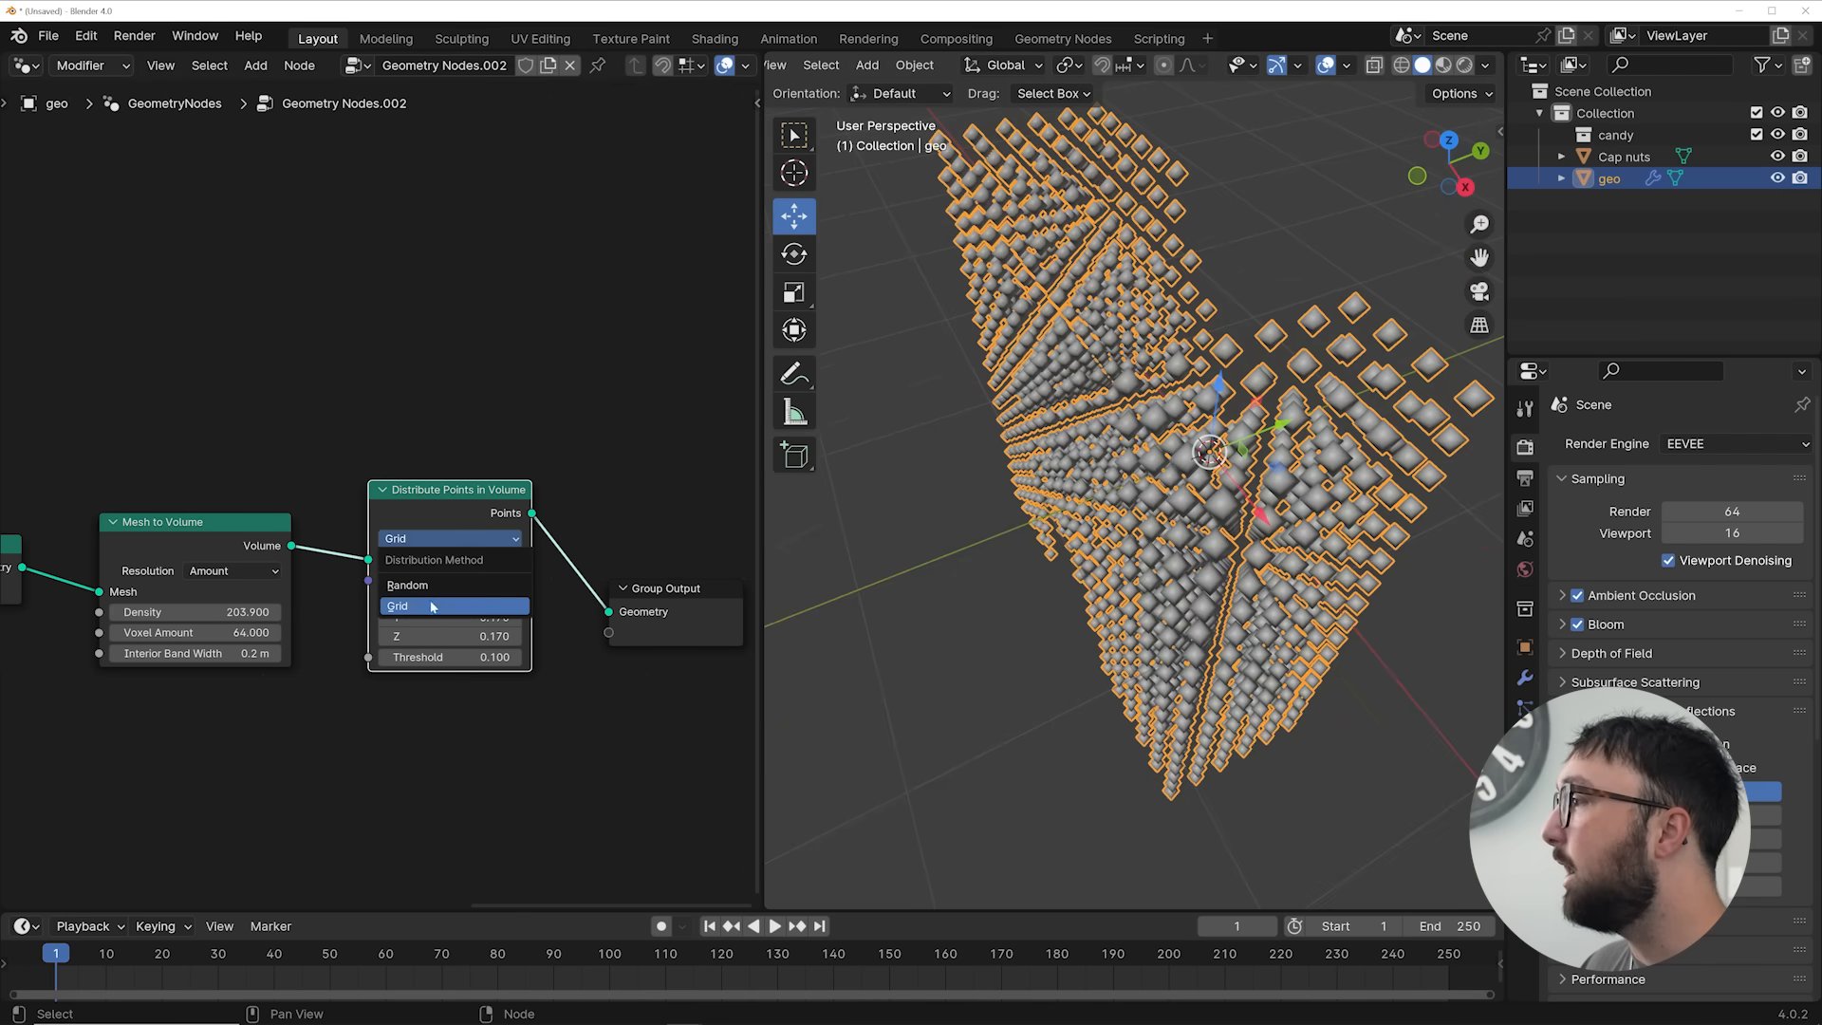
left_click(426, 591)
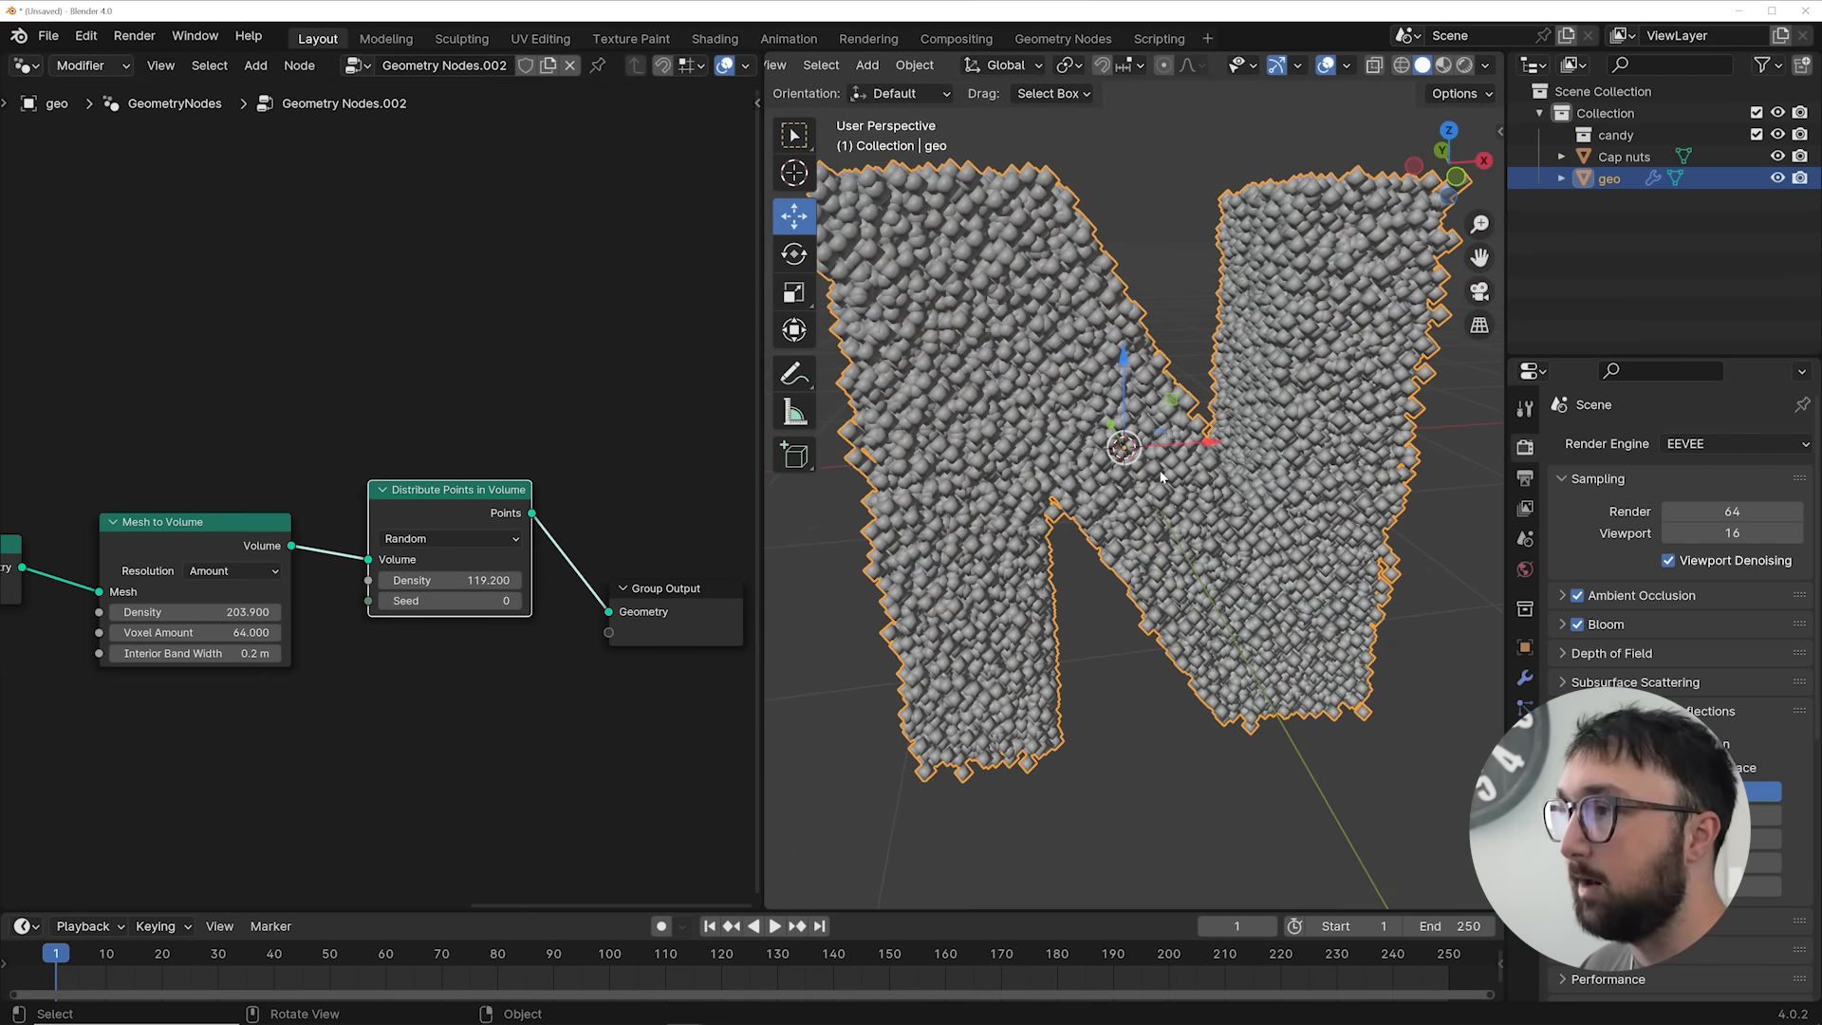
Inspect the overlapping points up close and add a Merge by Distance node between Distribute Points in Volume and Group Output
scroll(1196, 488, "up", 8)
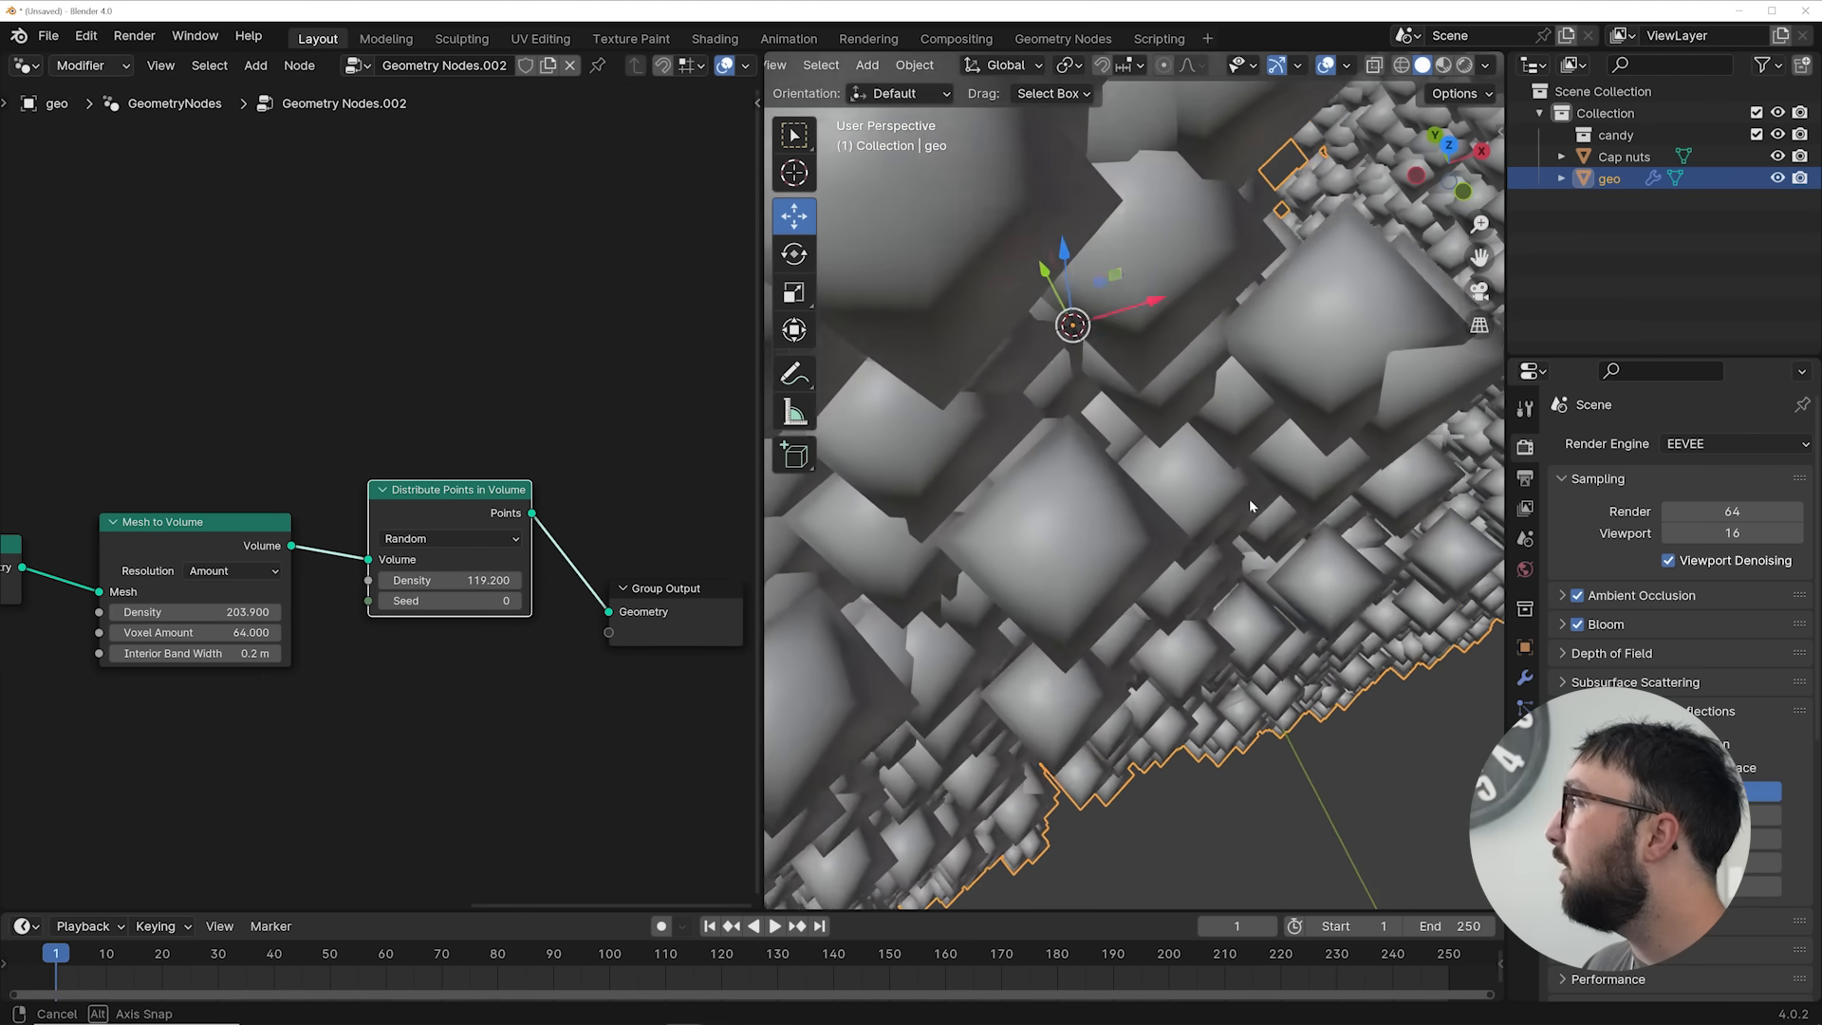
scroll(1044, 481, "down", 5)
scroll(1030, 480, "up", 5)
middle_click_drag(1030, 480, 1193, 359, "shift")
middle_click_drag(601, 534, 497, 517)
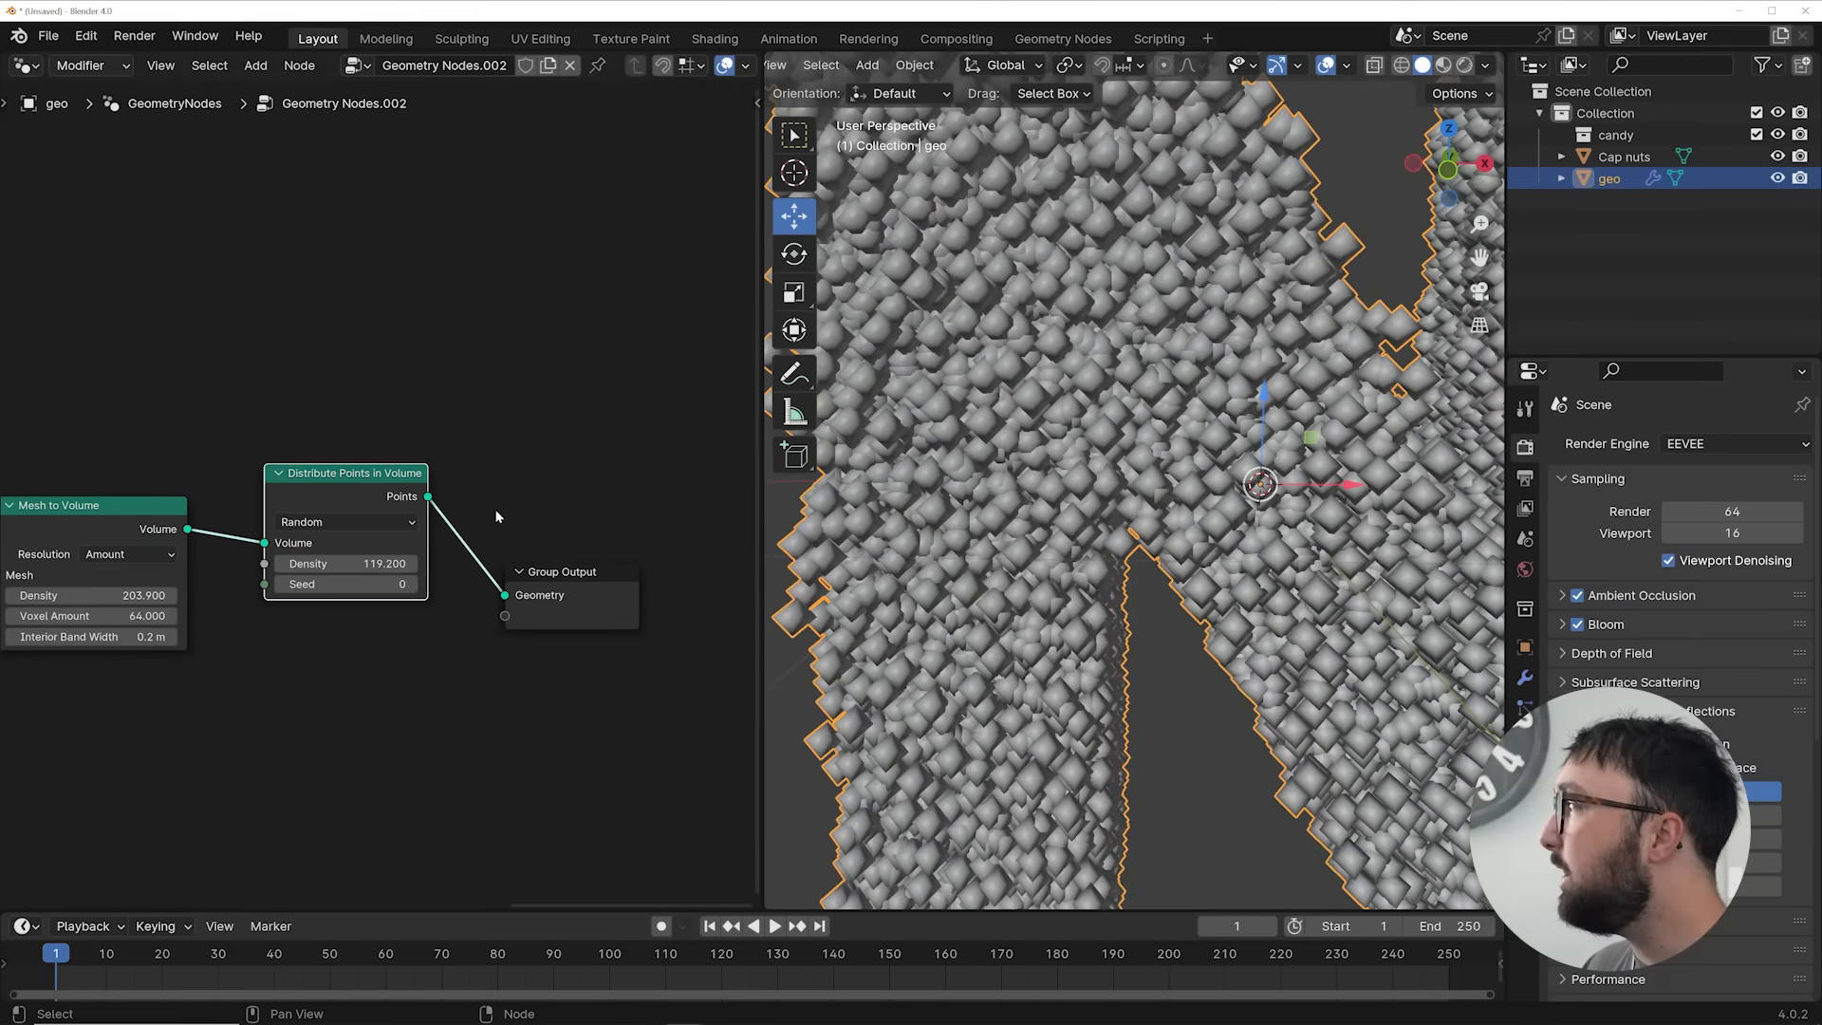
key("shift+a")
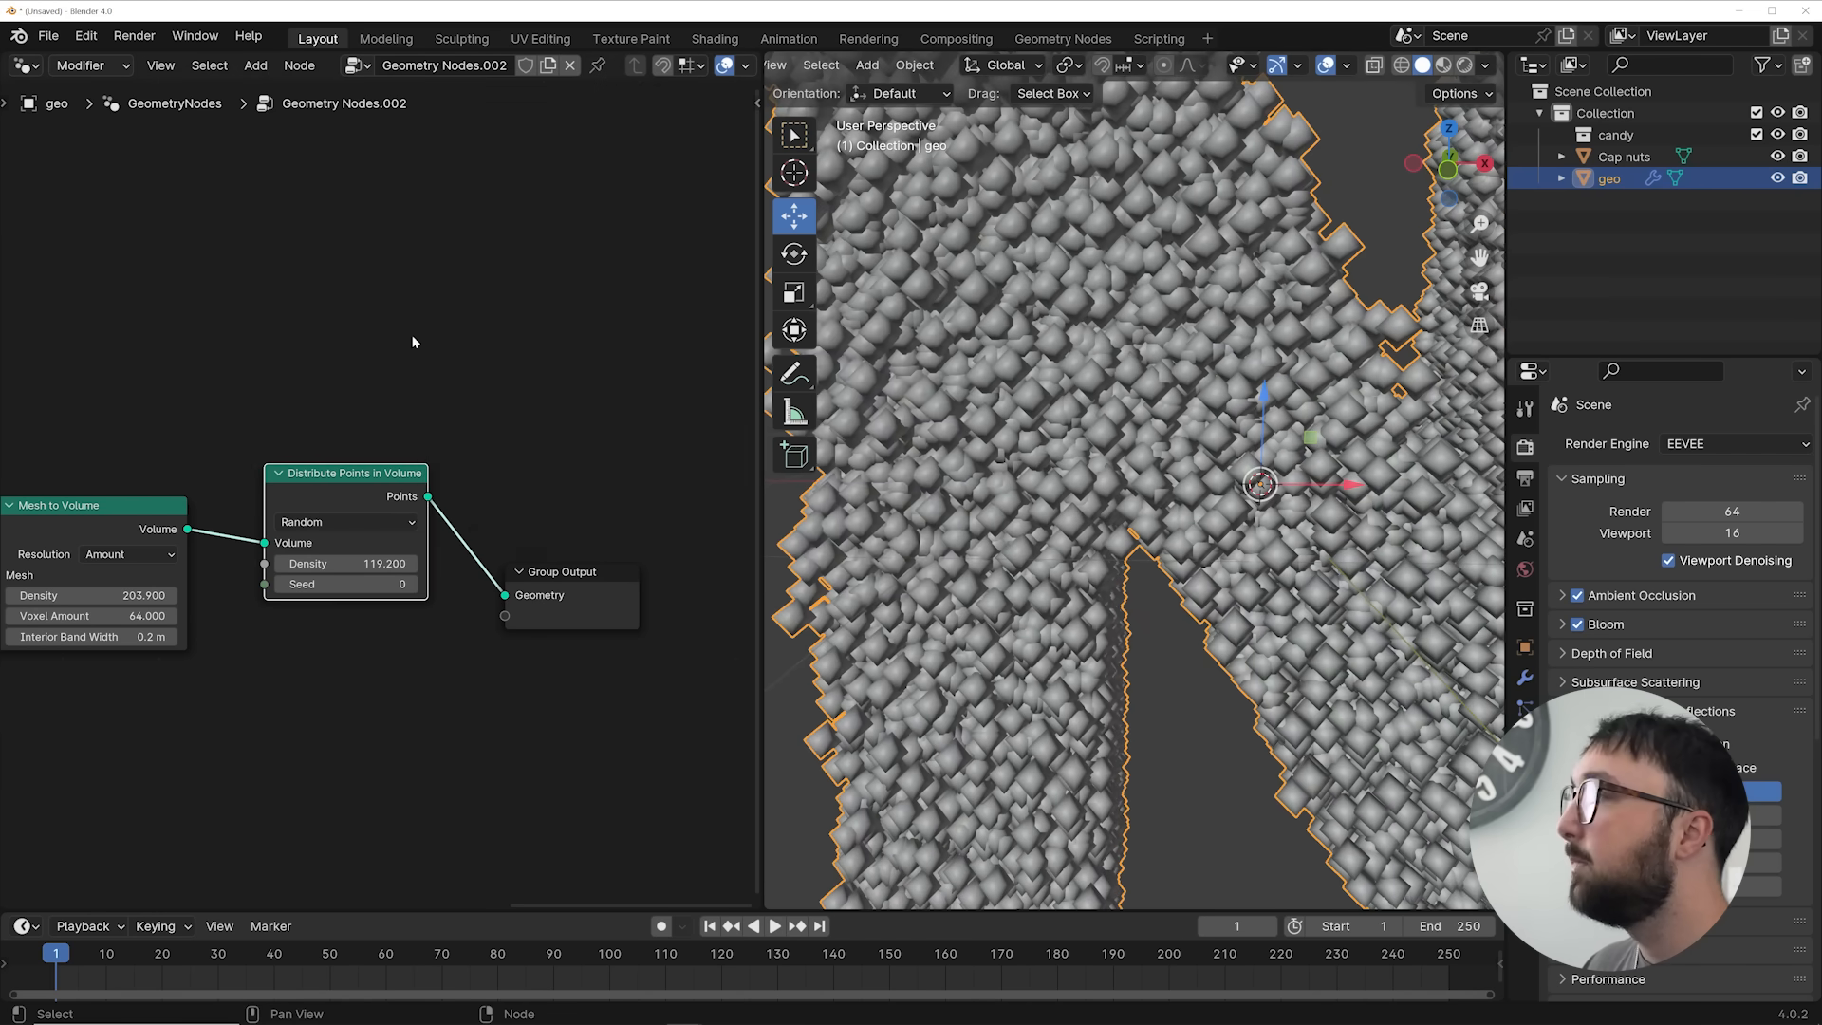
key("shift+a")
type("merge")
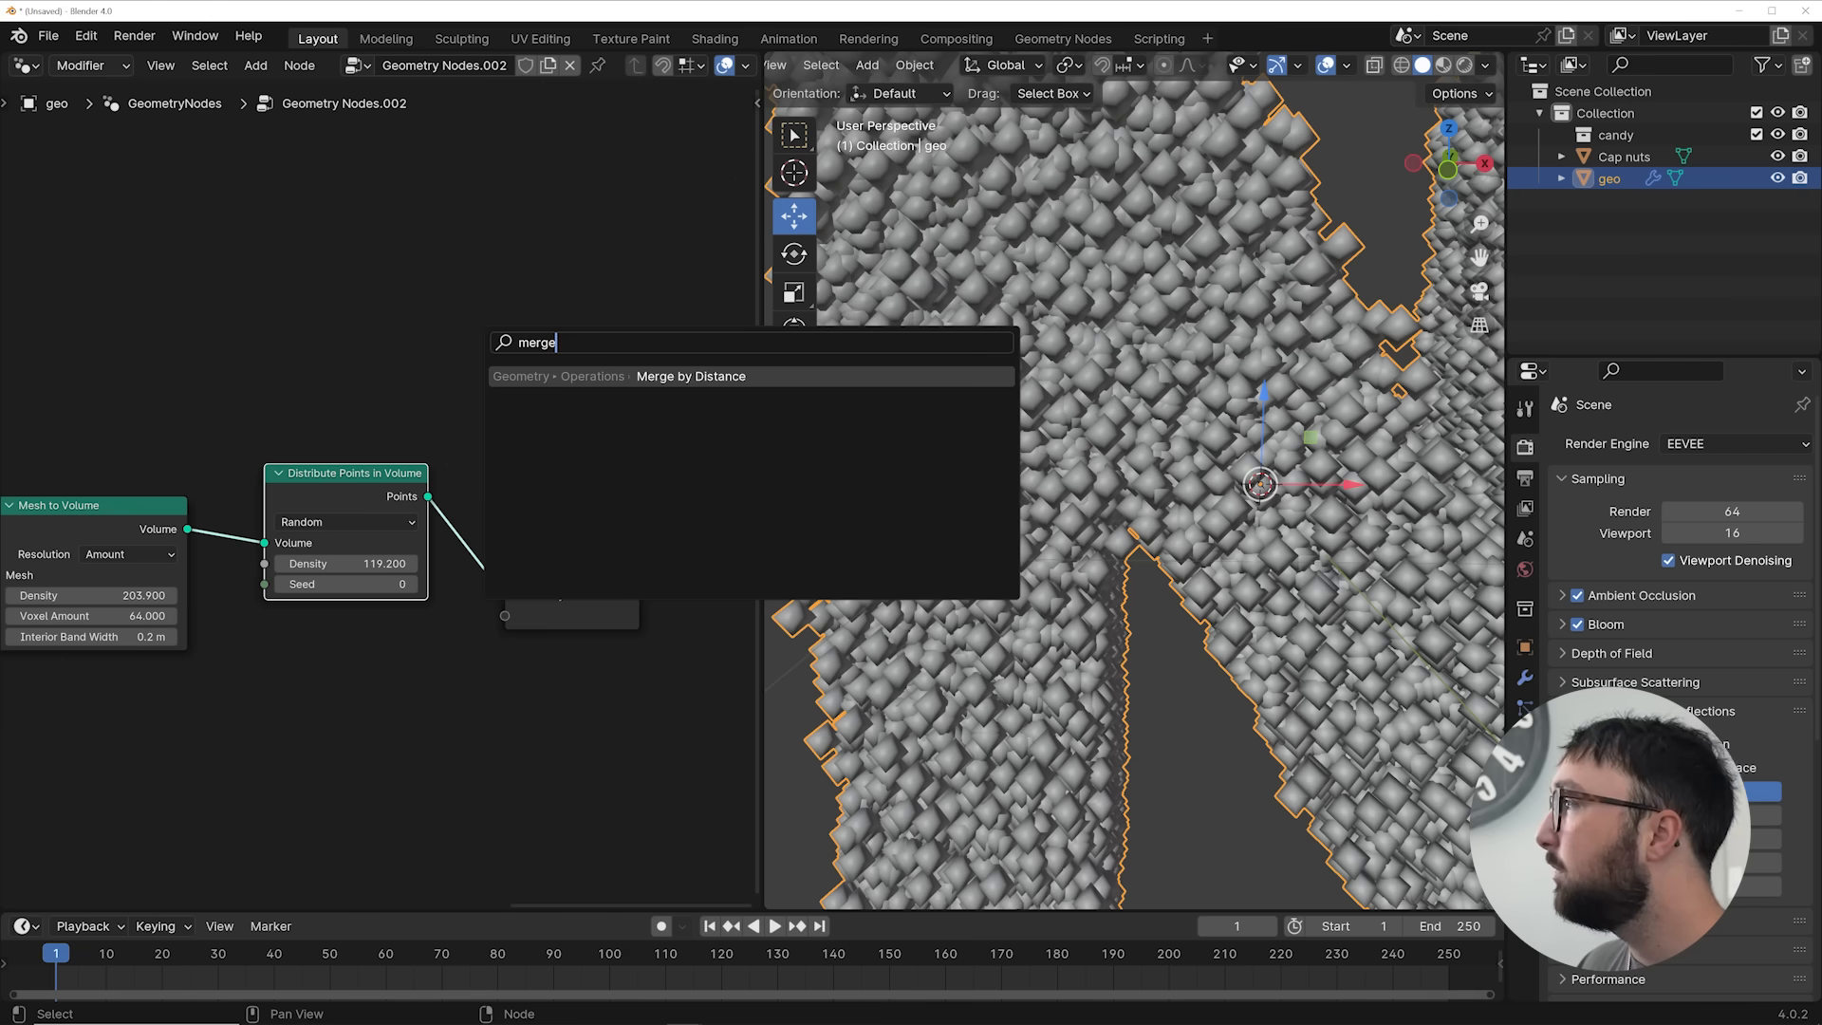
key("Return")
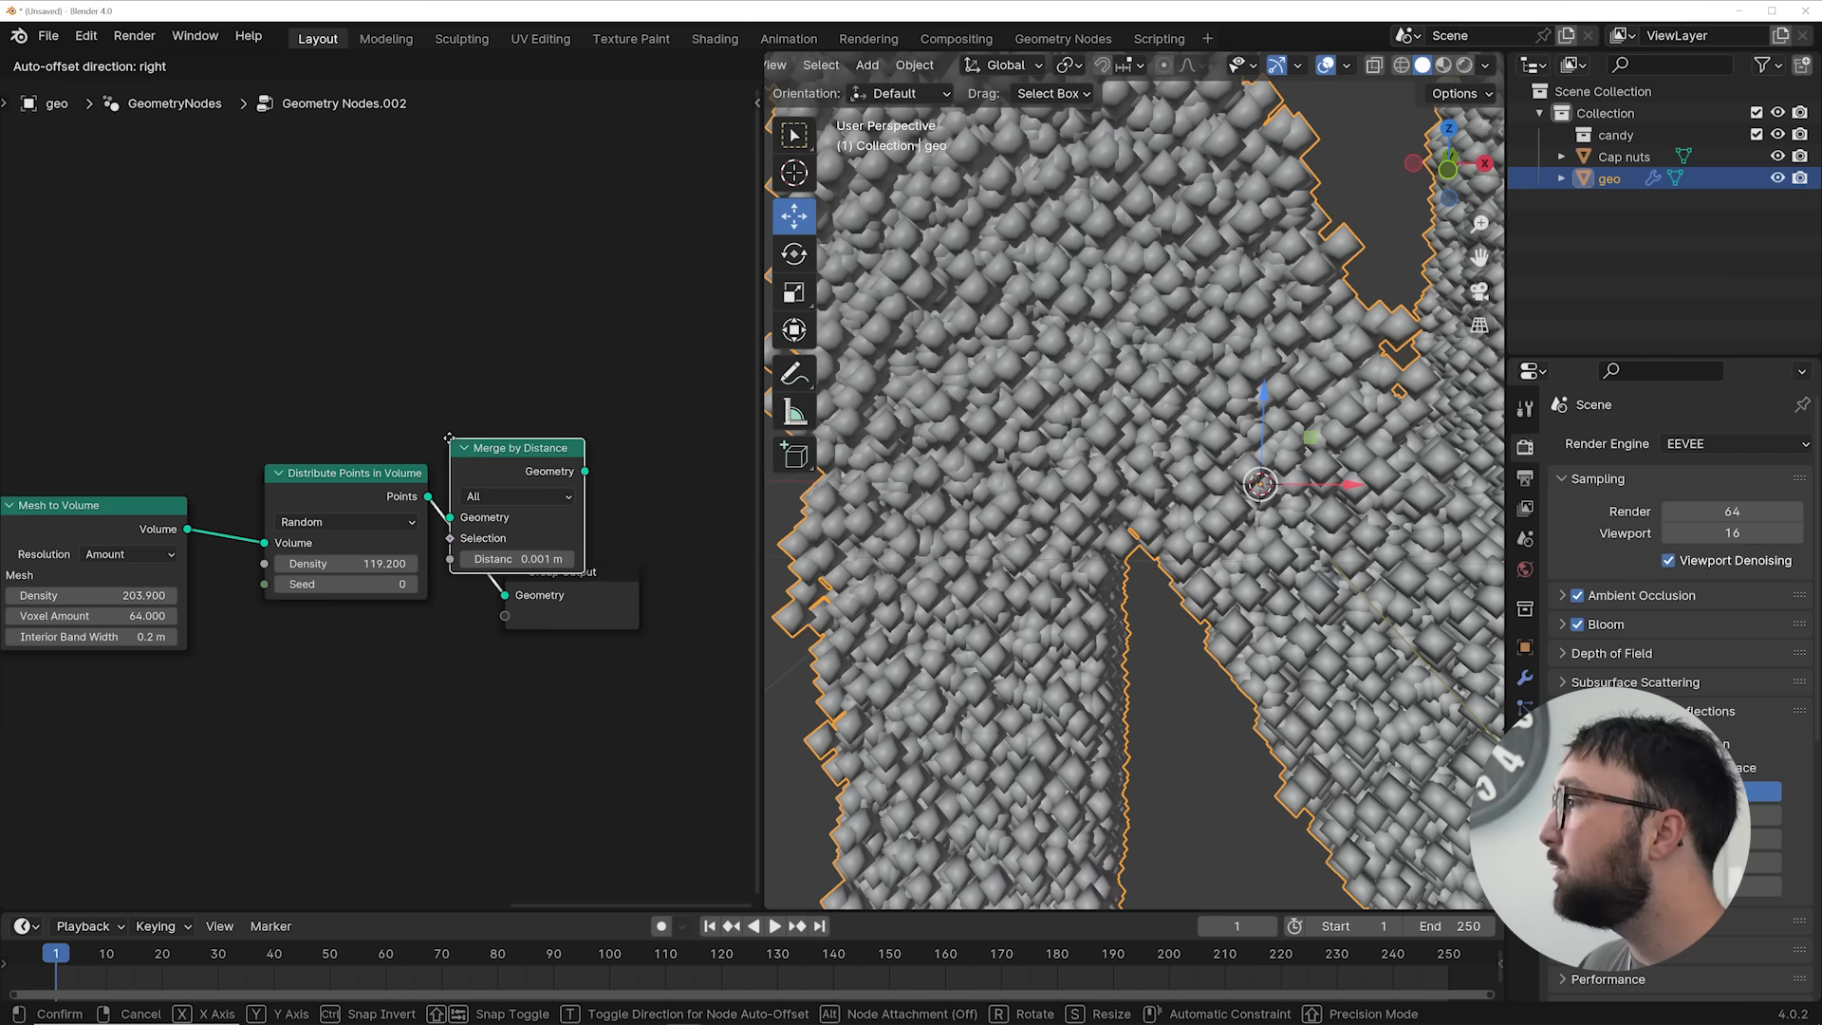
Set the Merge by Distance distance to 0.161 m, after trying 0.281 m and inspecting the point spacing
left_click_drag(446, 558, 518, 558)
scroll(1106, 507, "down", 4)
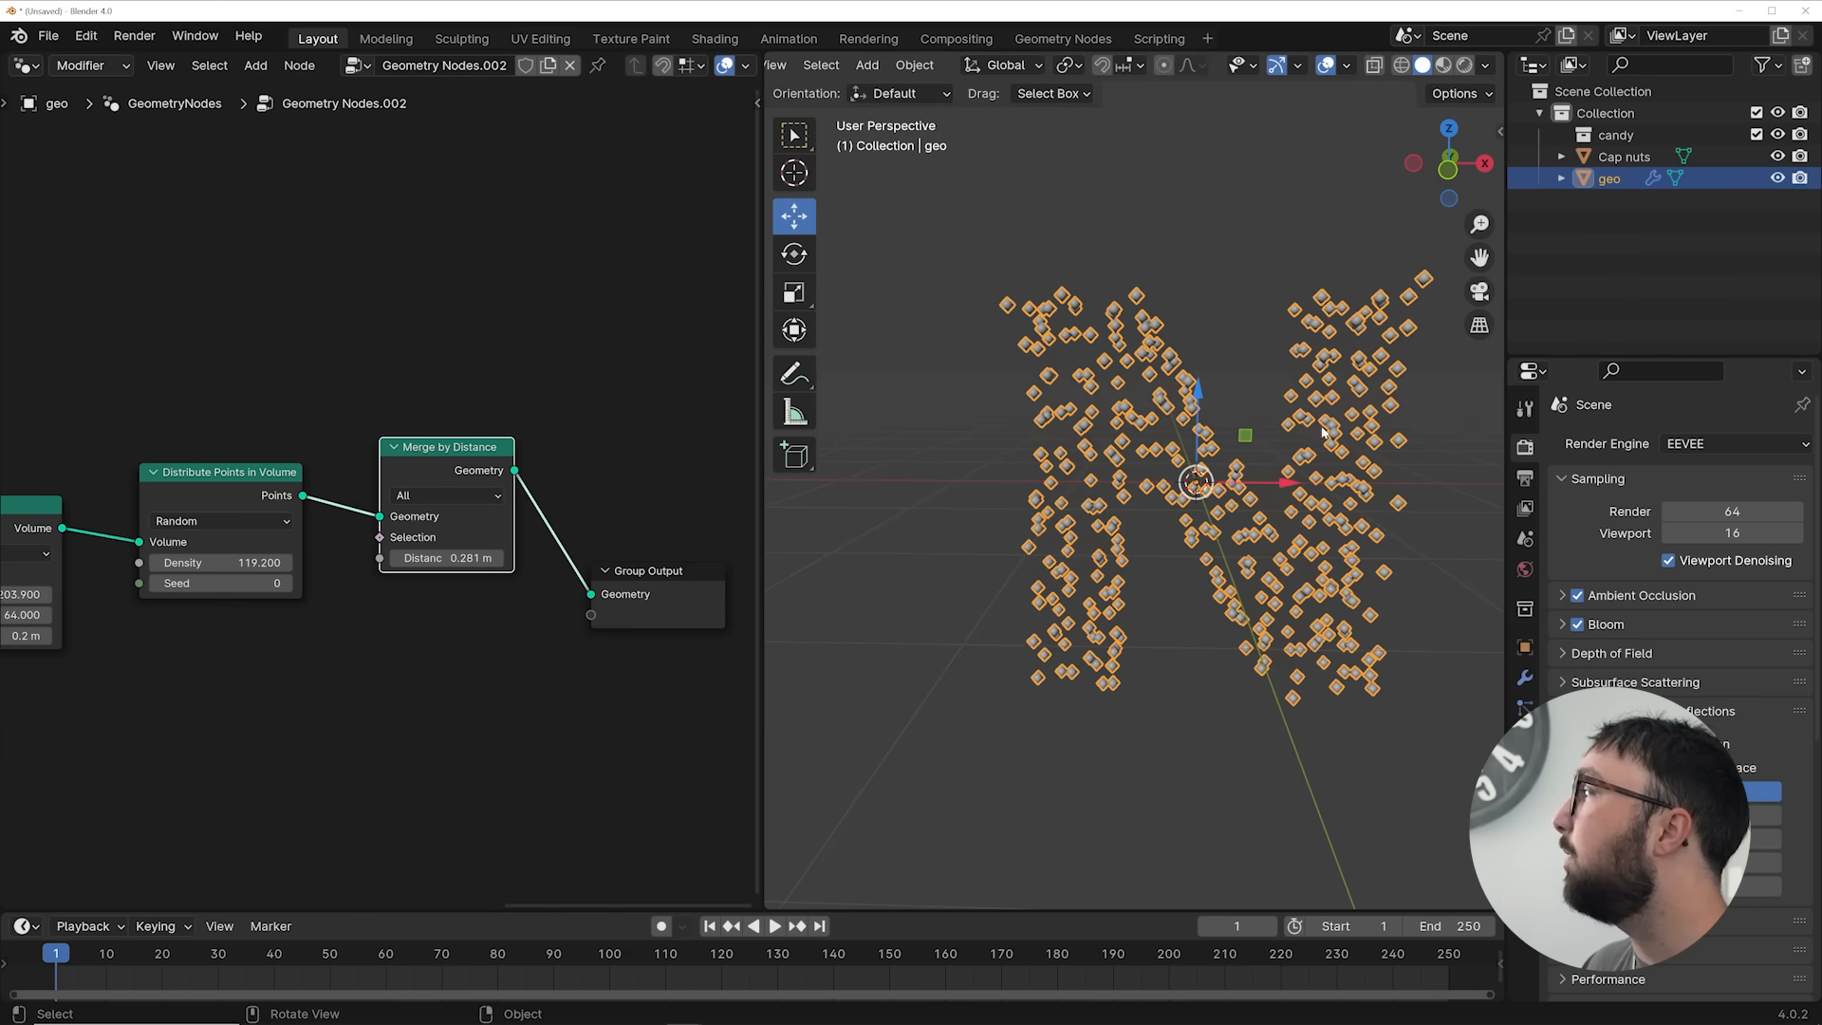
left_click(1263, 383)
middle_click_drag(1263, 384, 1308, 418)
scroll(1308, 418, "up", 4)
left_click_drag(465, 558, 431, 558, "shift")
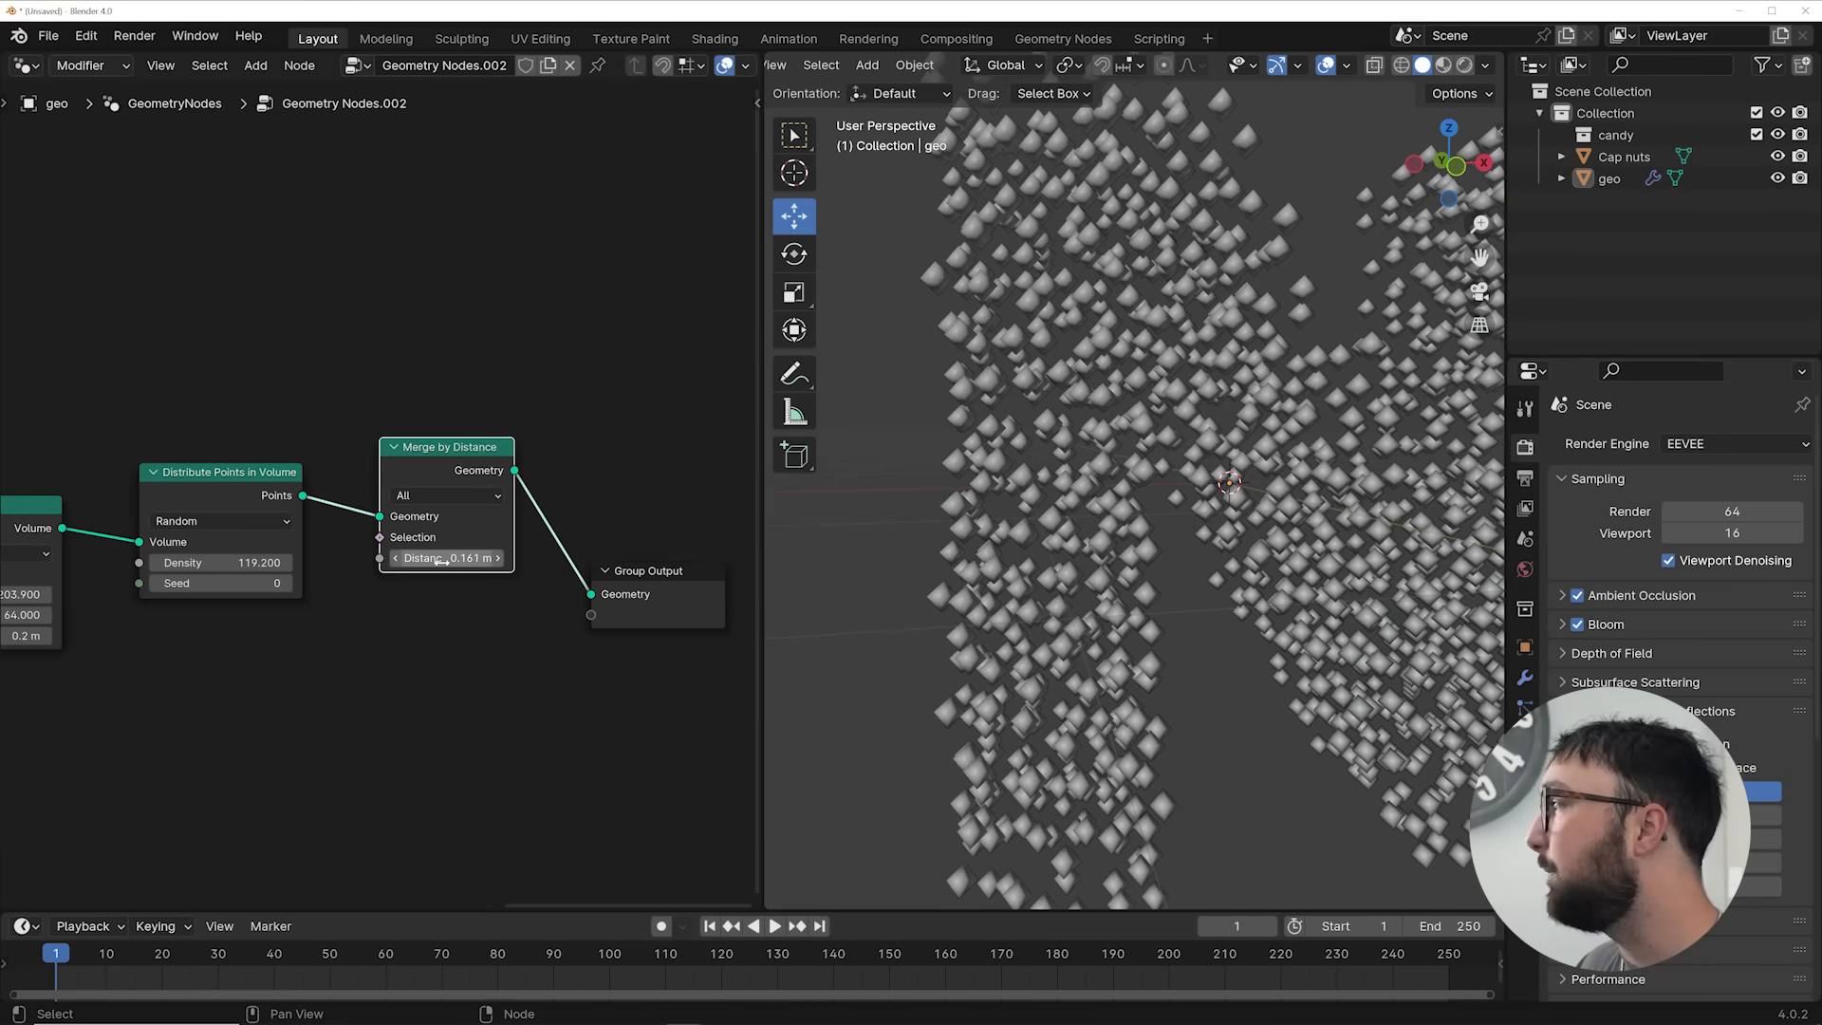
Check the merged points across the letter N, and move the Merge by Distance and Group Output nodes upward in the node graph
middle_click_drag(1054, 531, 1124, 431)
scroll(1124, 431, "down", 3)
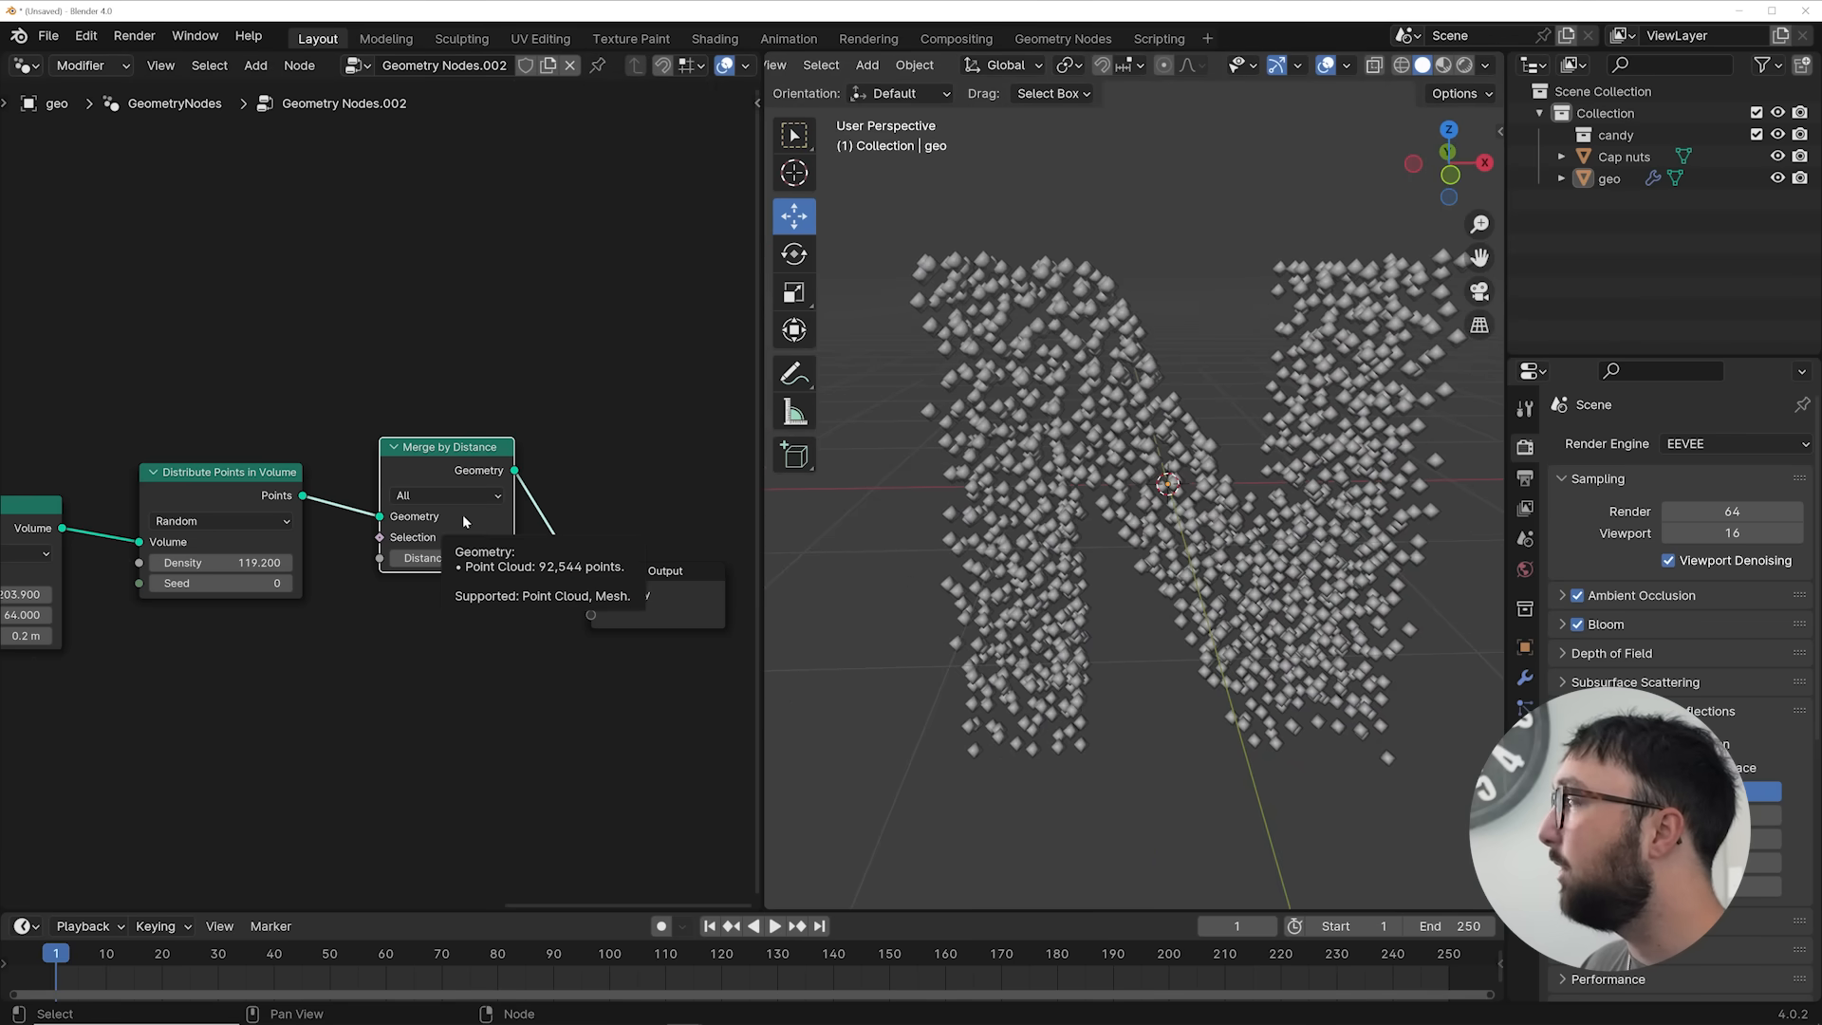
scroll(484, 679, "up", 1)
middle_click_drag(503, 680, 410, 666)
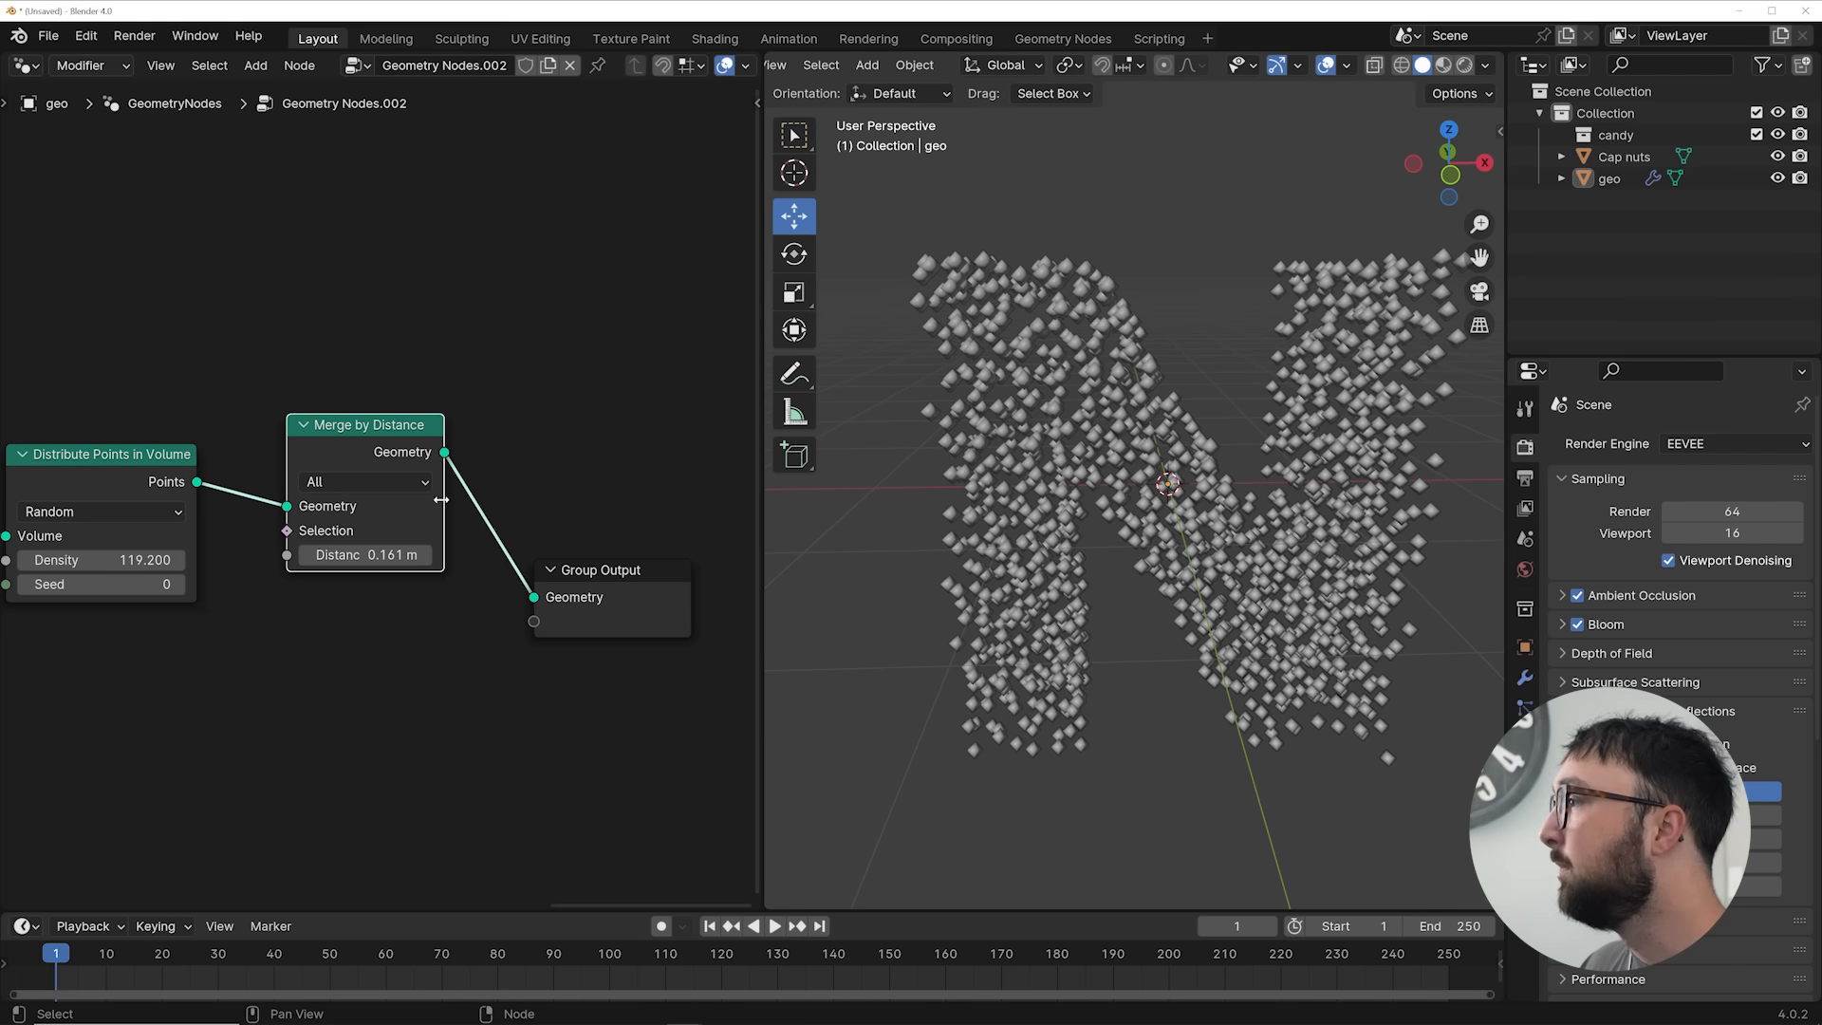
left_click_drag(344, 451, 340, 312)
left_click_drag(614, 597, 636, 315)
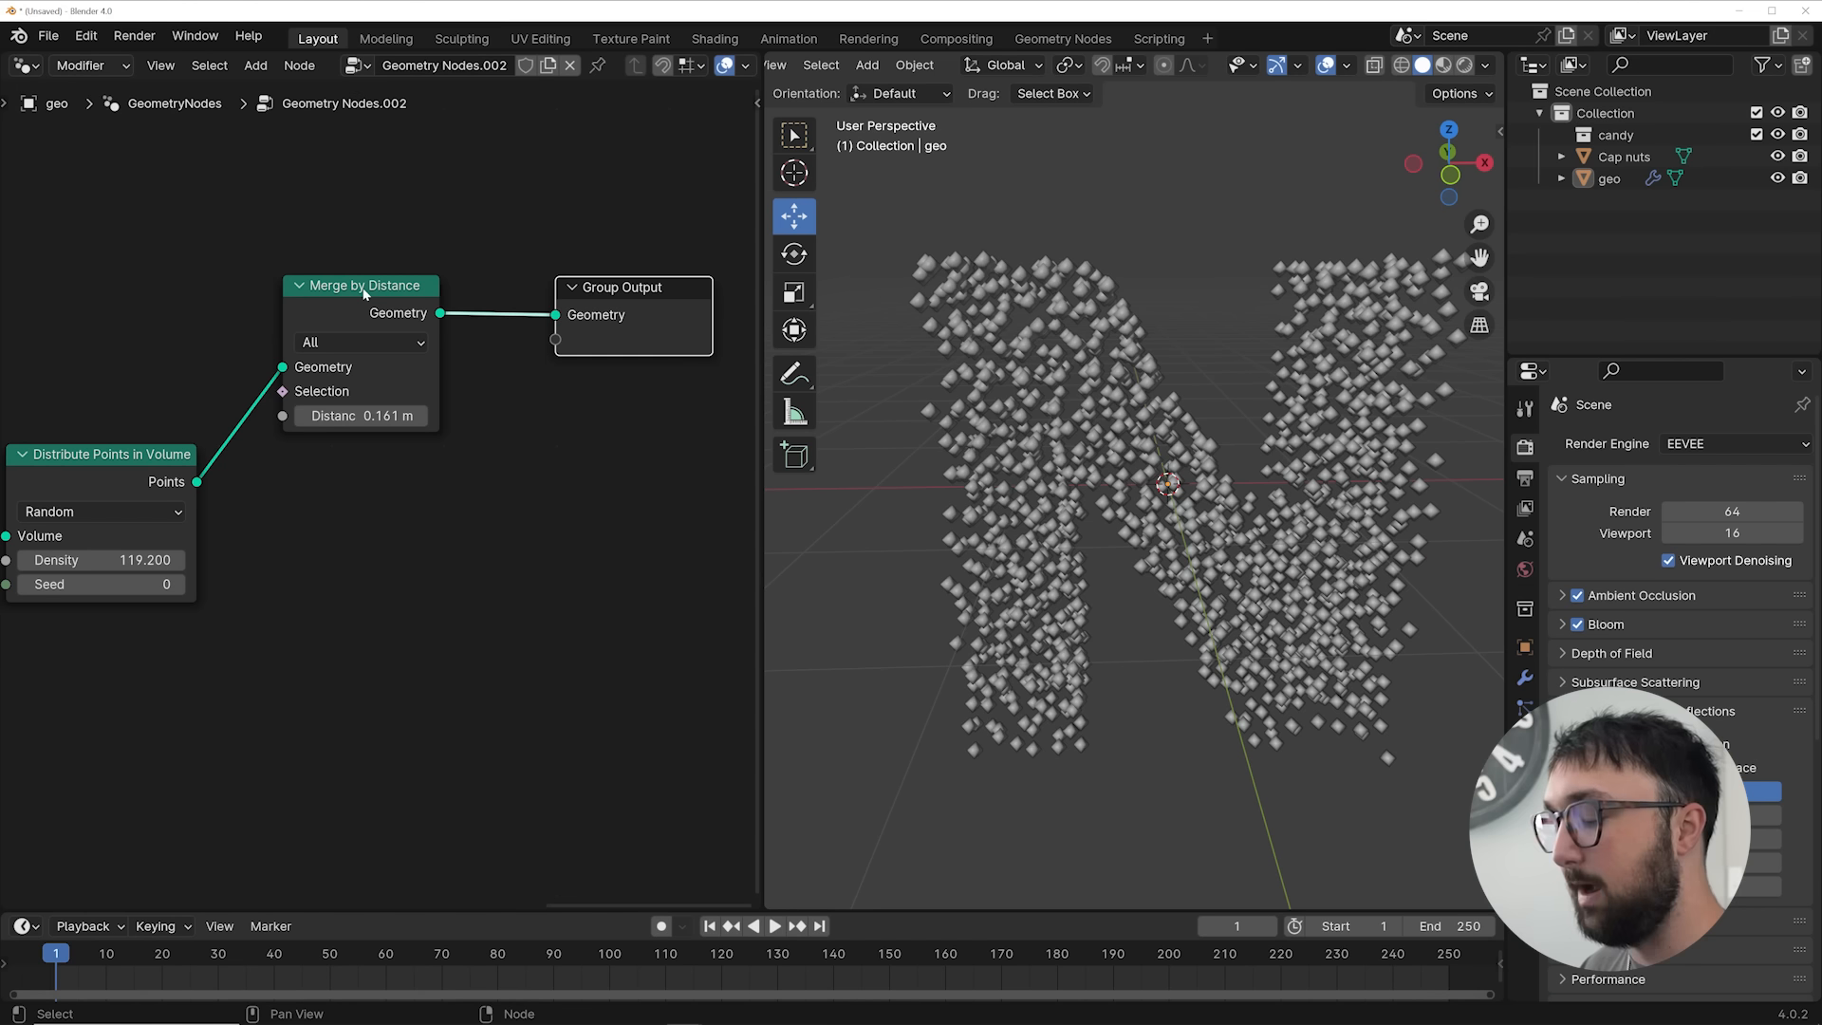
Duplicate the Merge by Distance node three times below the original and chain each node's geometry output into the next
left_click(330, 295)
key("shift+d")
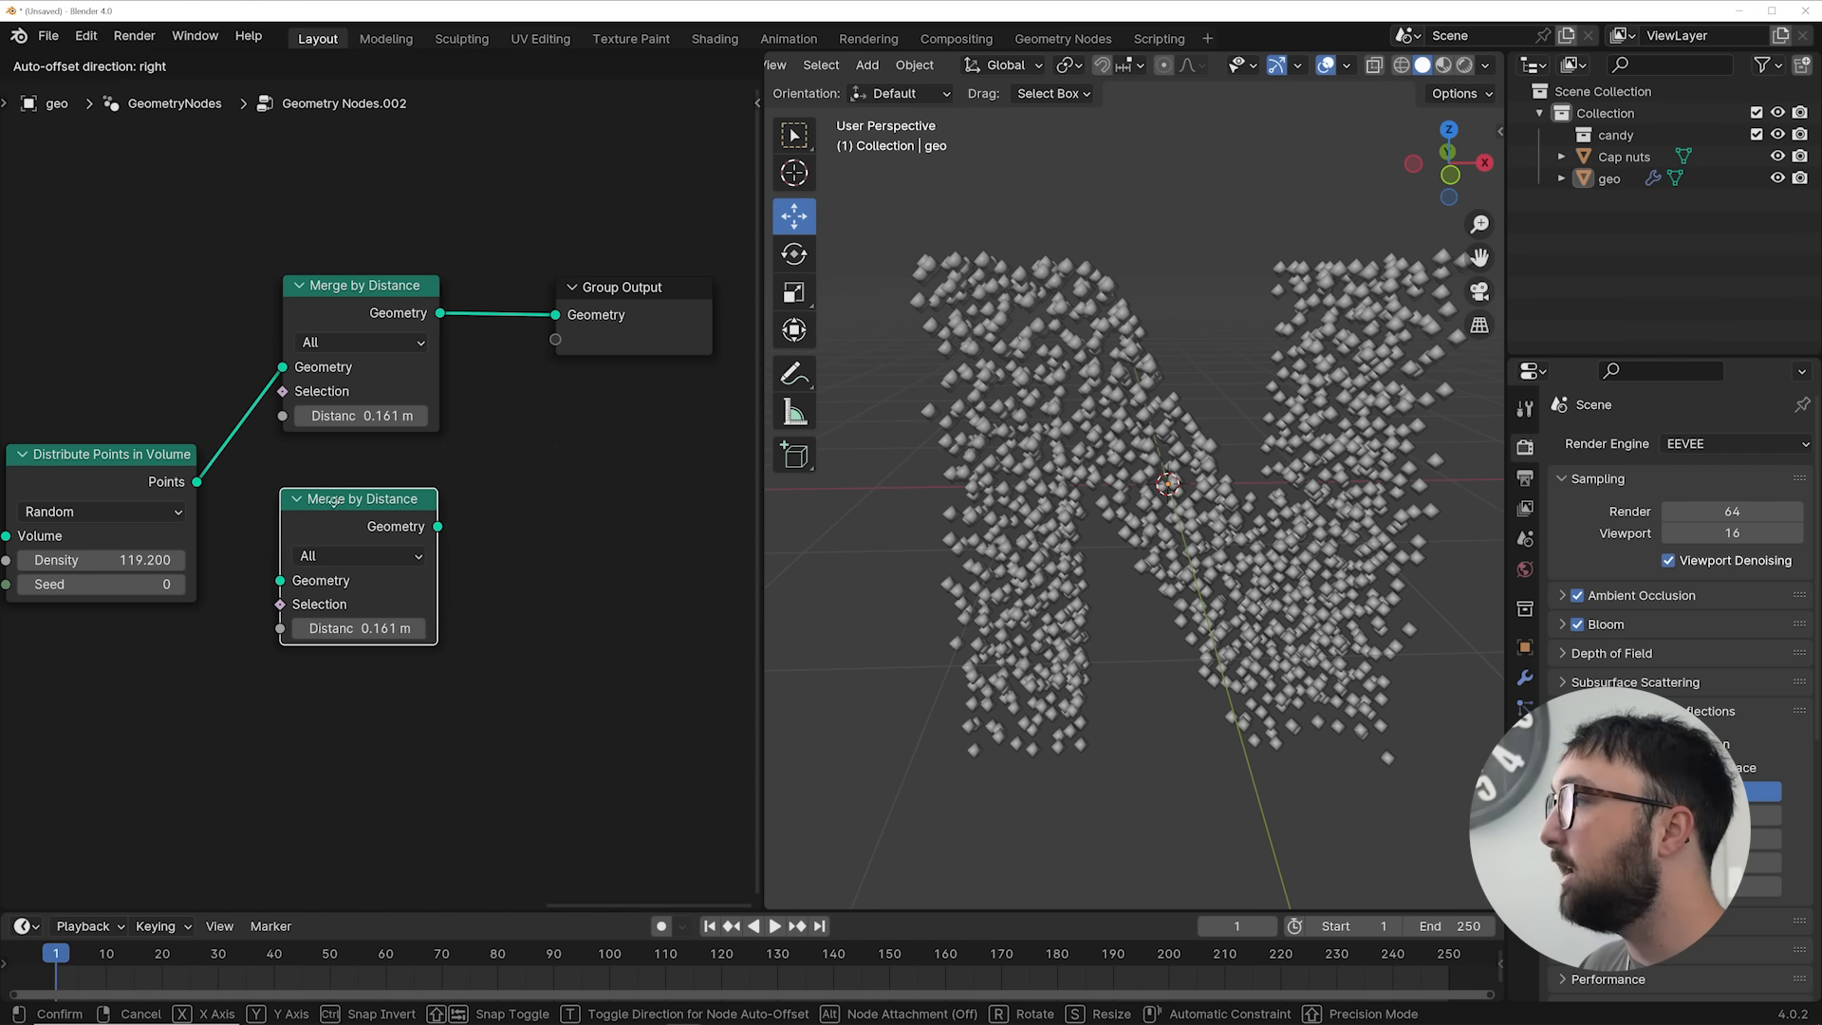
left_click(340, 458)
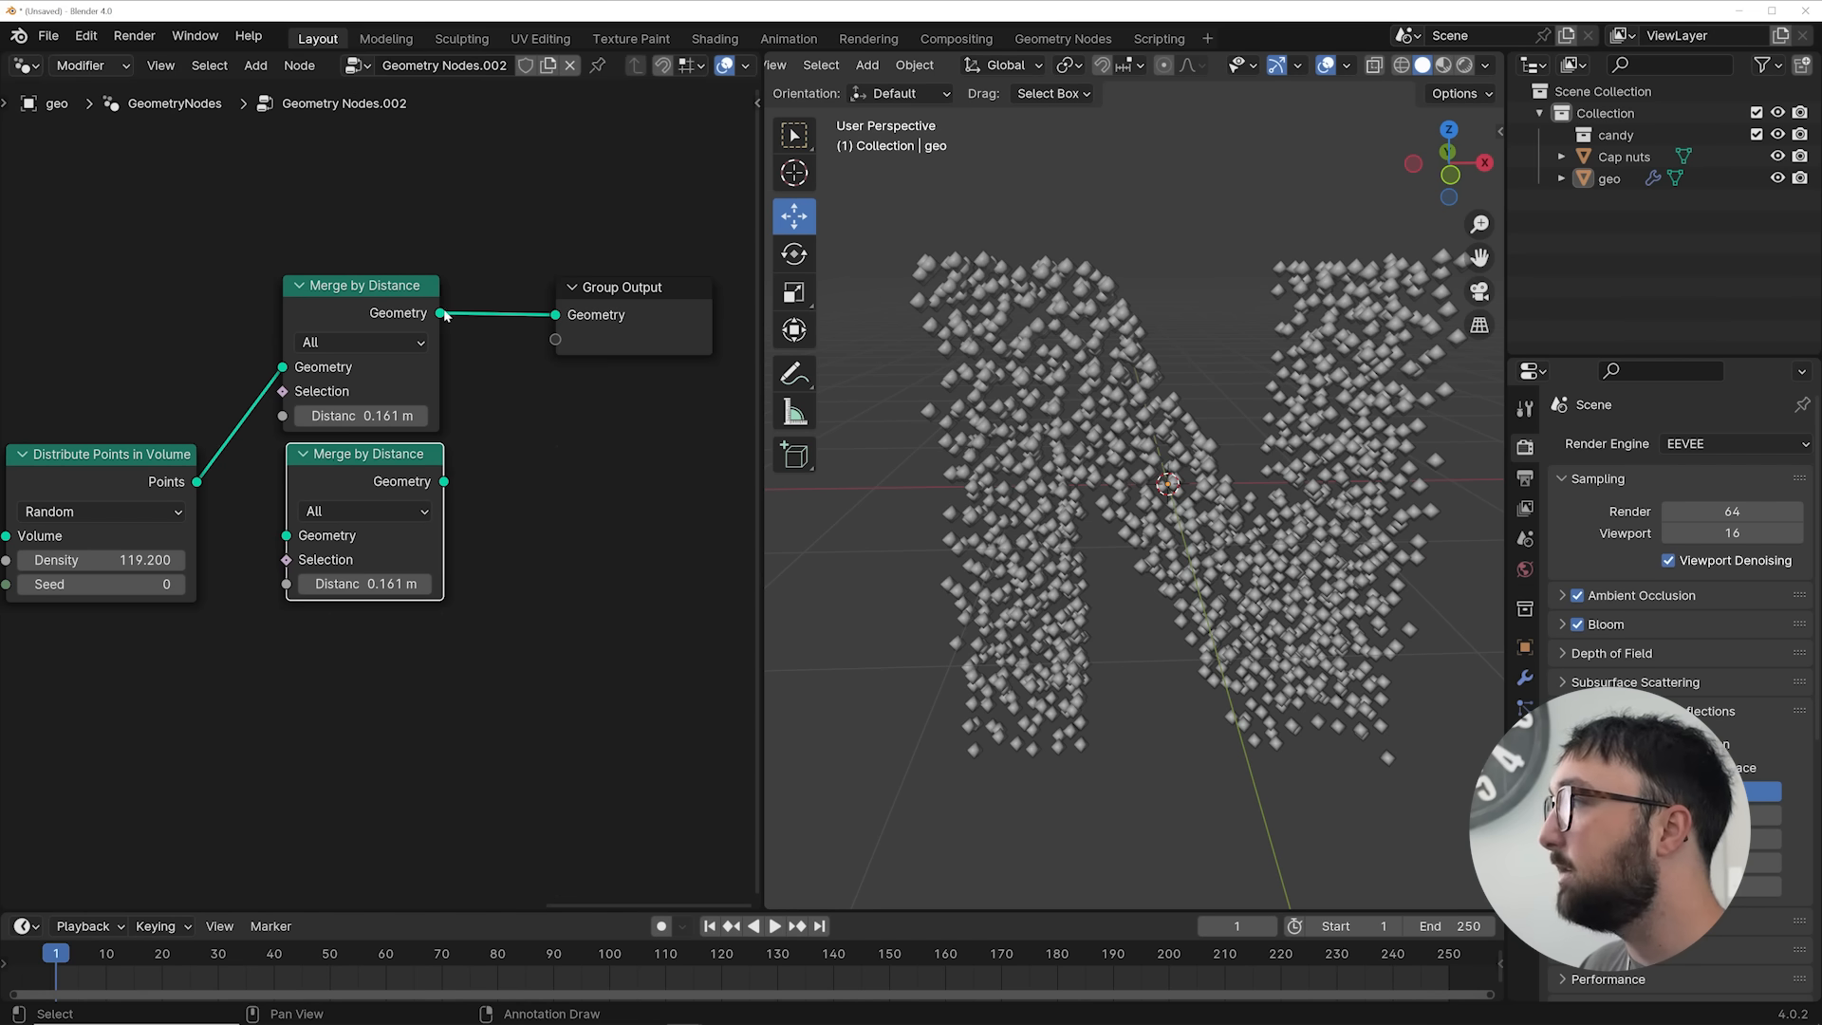
left_click_drag(441, 317, 285, 536)
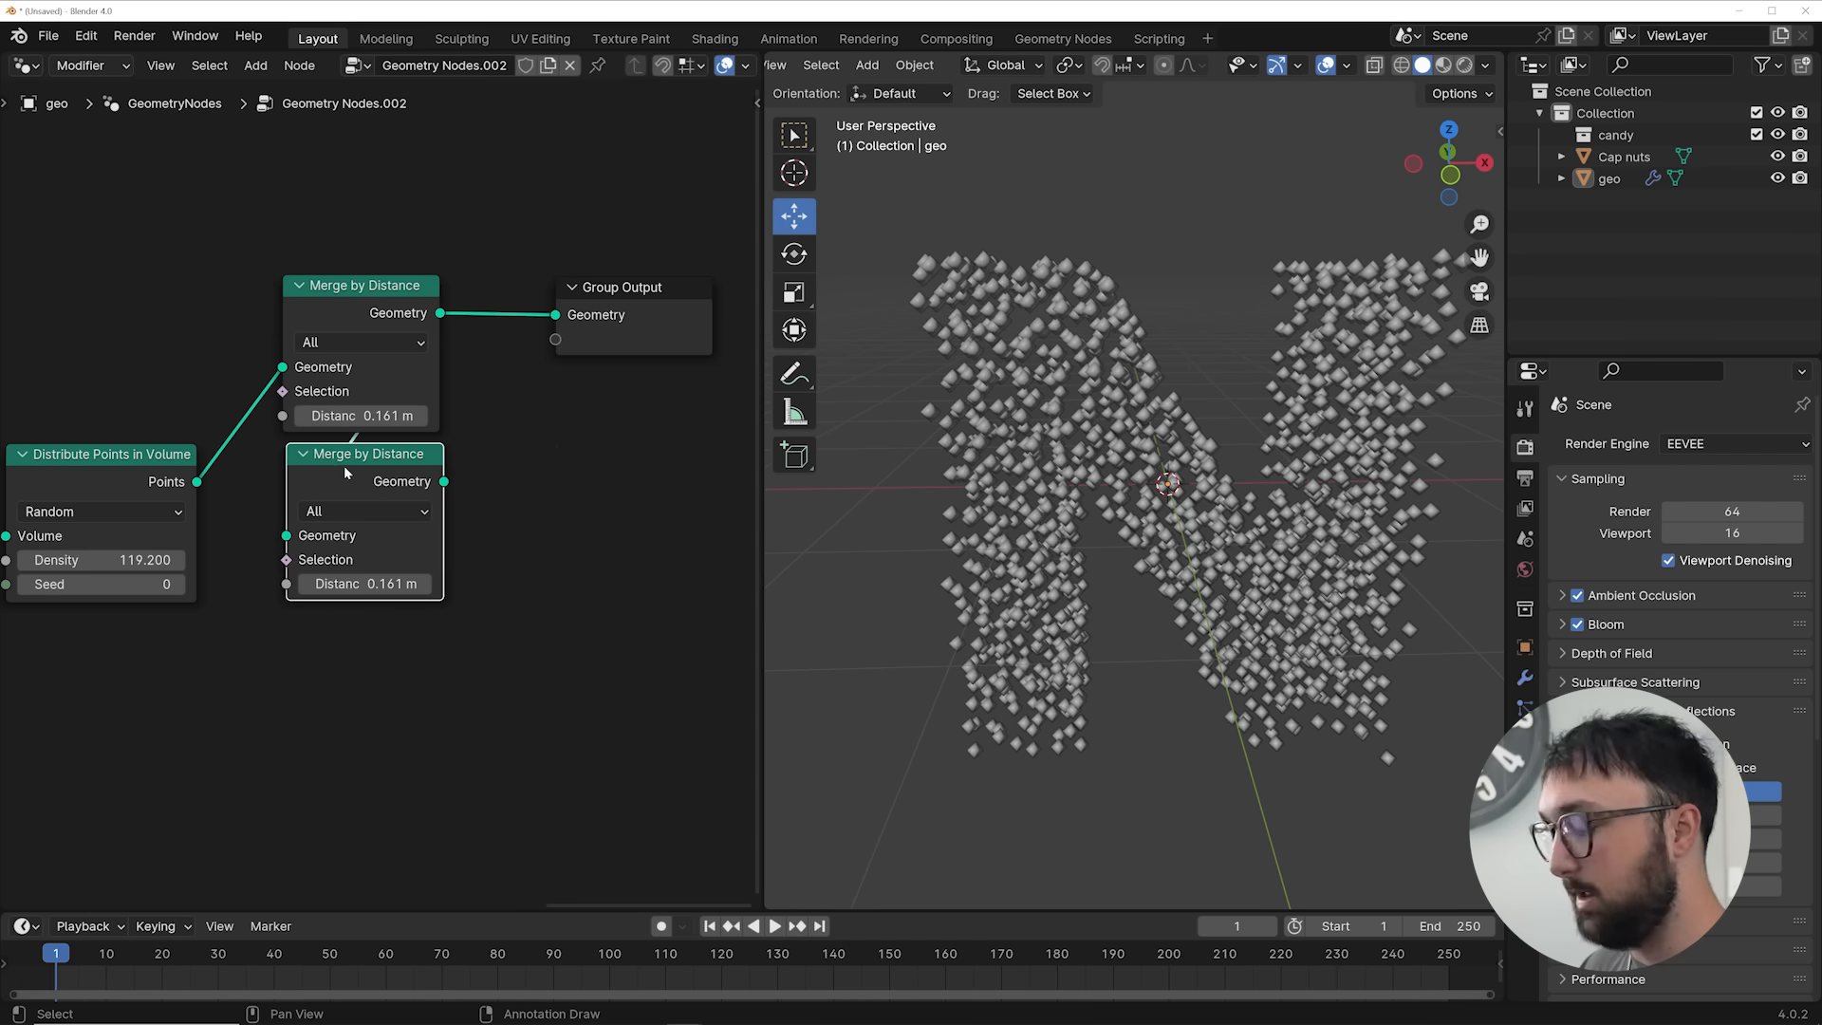
key("shift+d")
left_click(338, 653)
left_click_drag(443, 481, 282, 712)
middle_click_drag(282, 712, 349, 514)
left_click(350, 514)
key("shift+d")
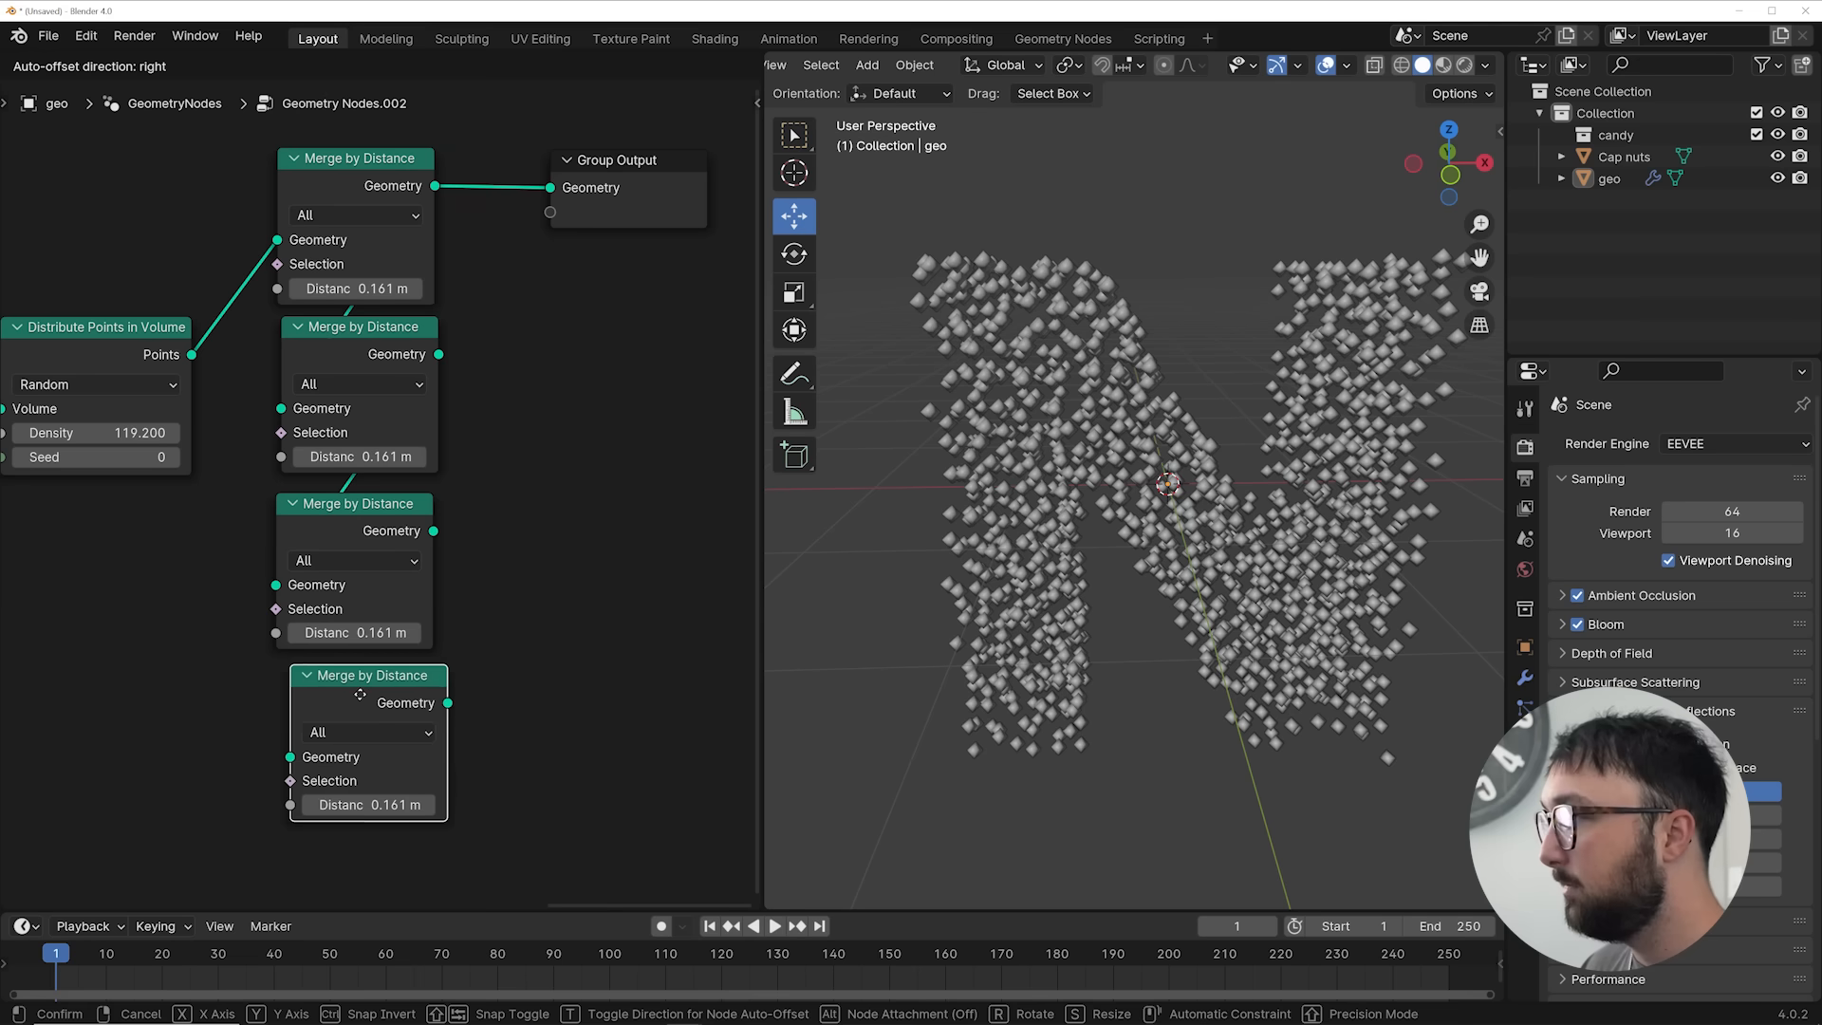
left_click(349, 692)
left_click_drag(435, 536, 272, 764)
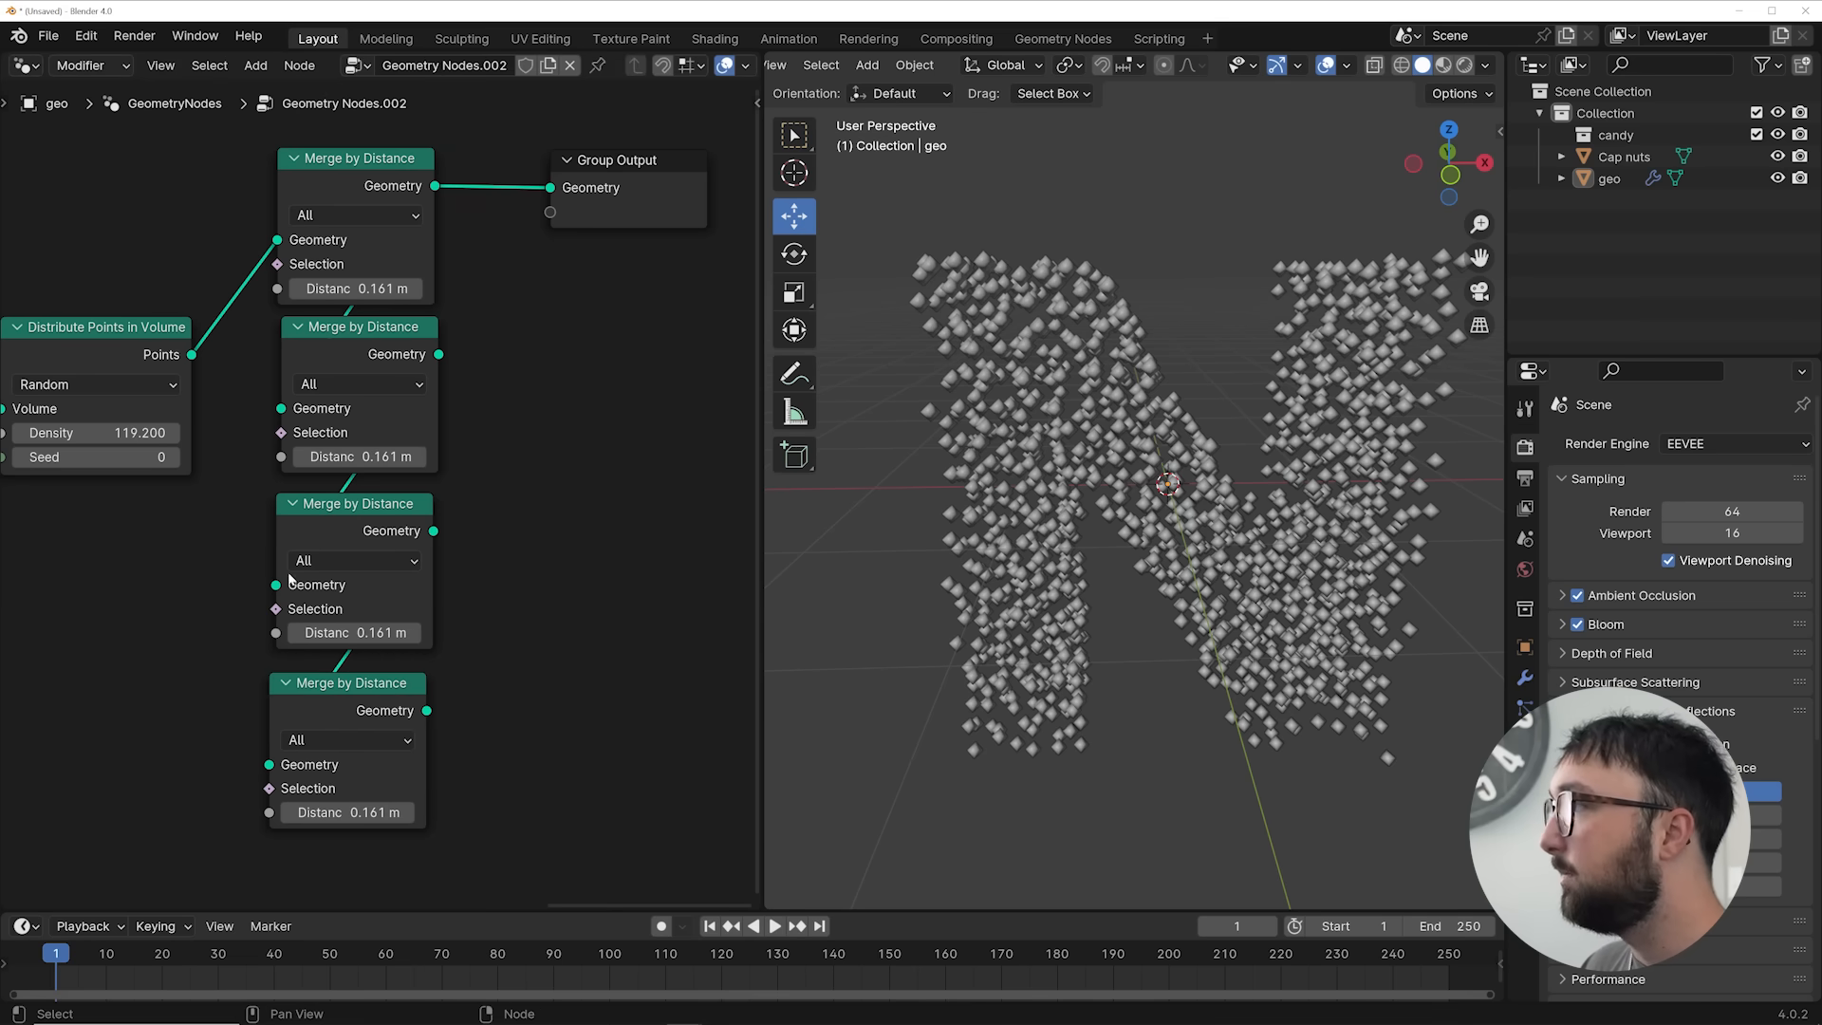
Collapse the four Merge by Distance nodes and stack them closely beside Distribute Points in Volume
left_click(296, 161)
left_click(299, 326)
left_click(290, 505)
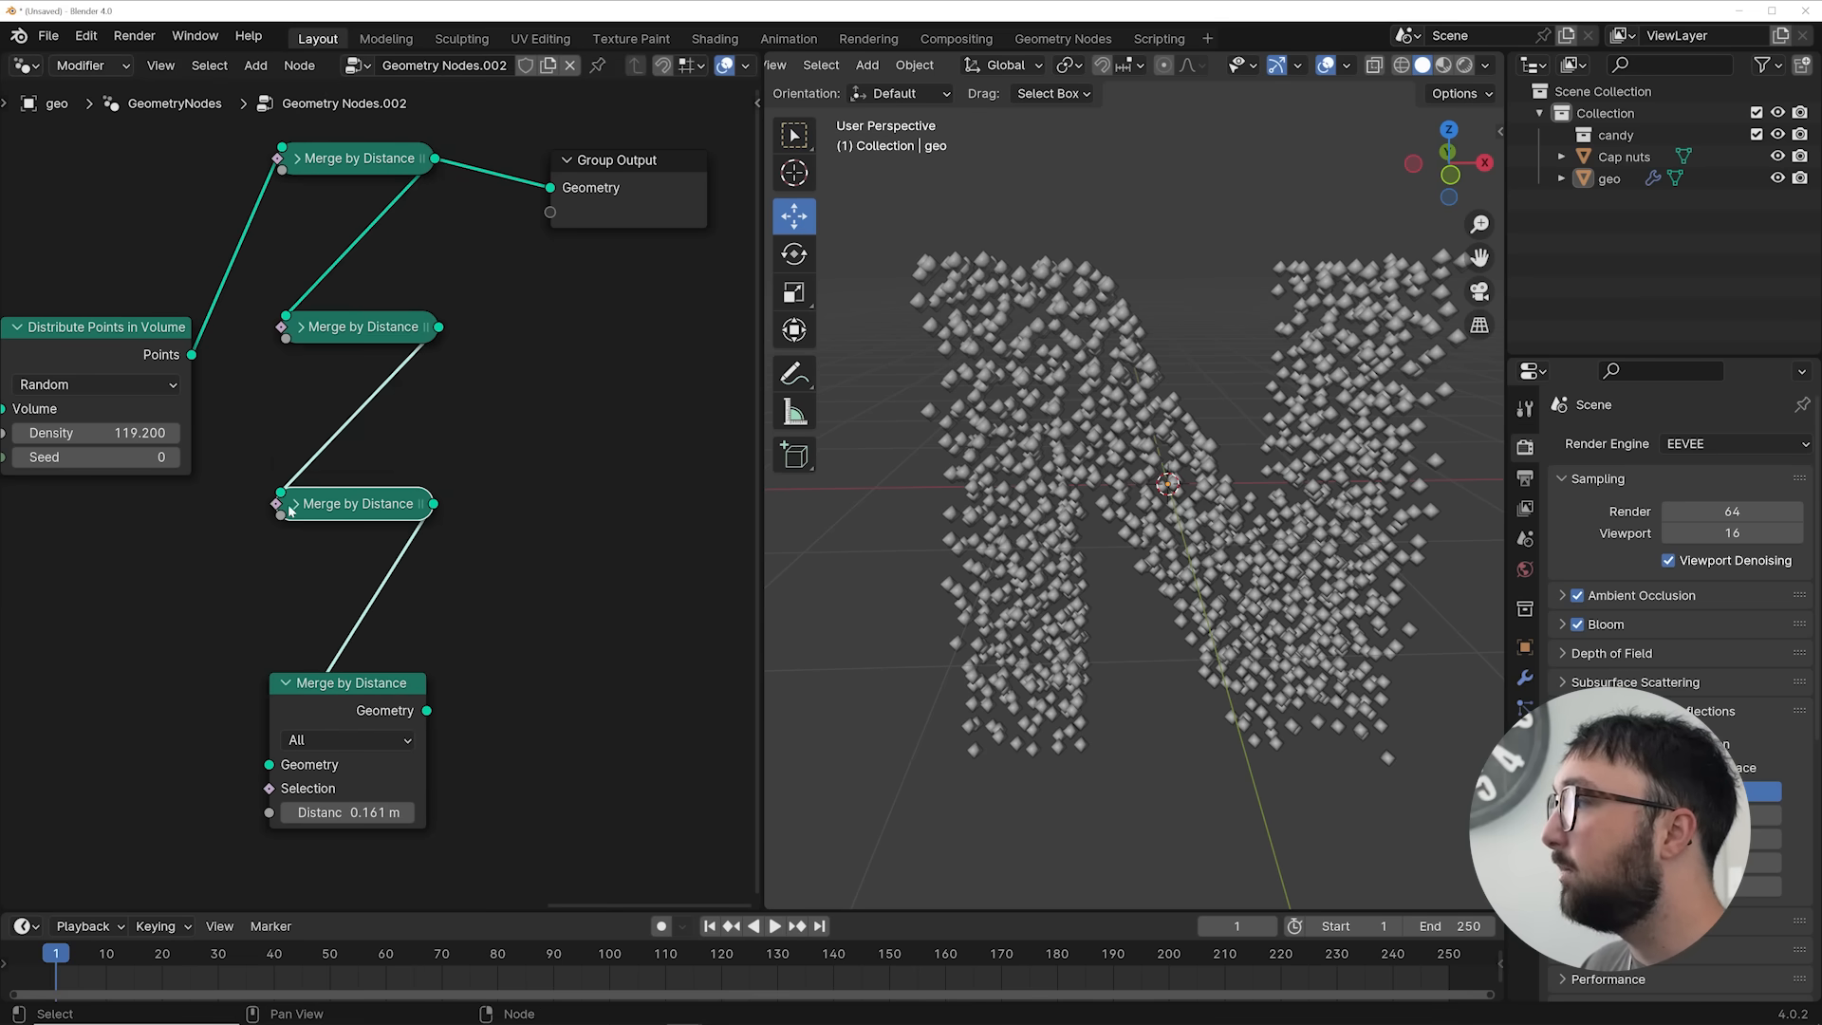
left_click(285, 682)
left_click_drag(360, 163, 362, 291)
left_click_drag(361, 499, 354, 347)
left_click_drag(356, 662, 363, 390)
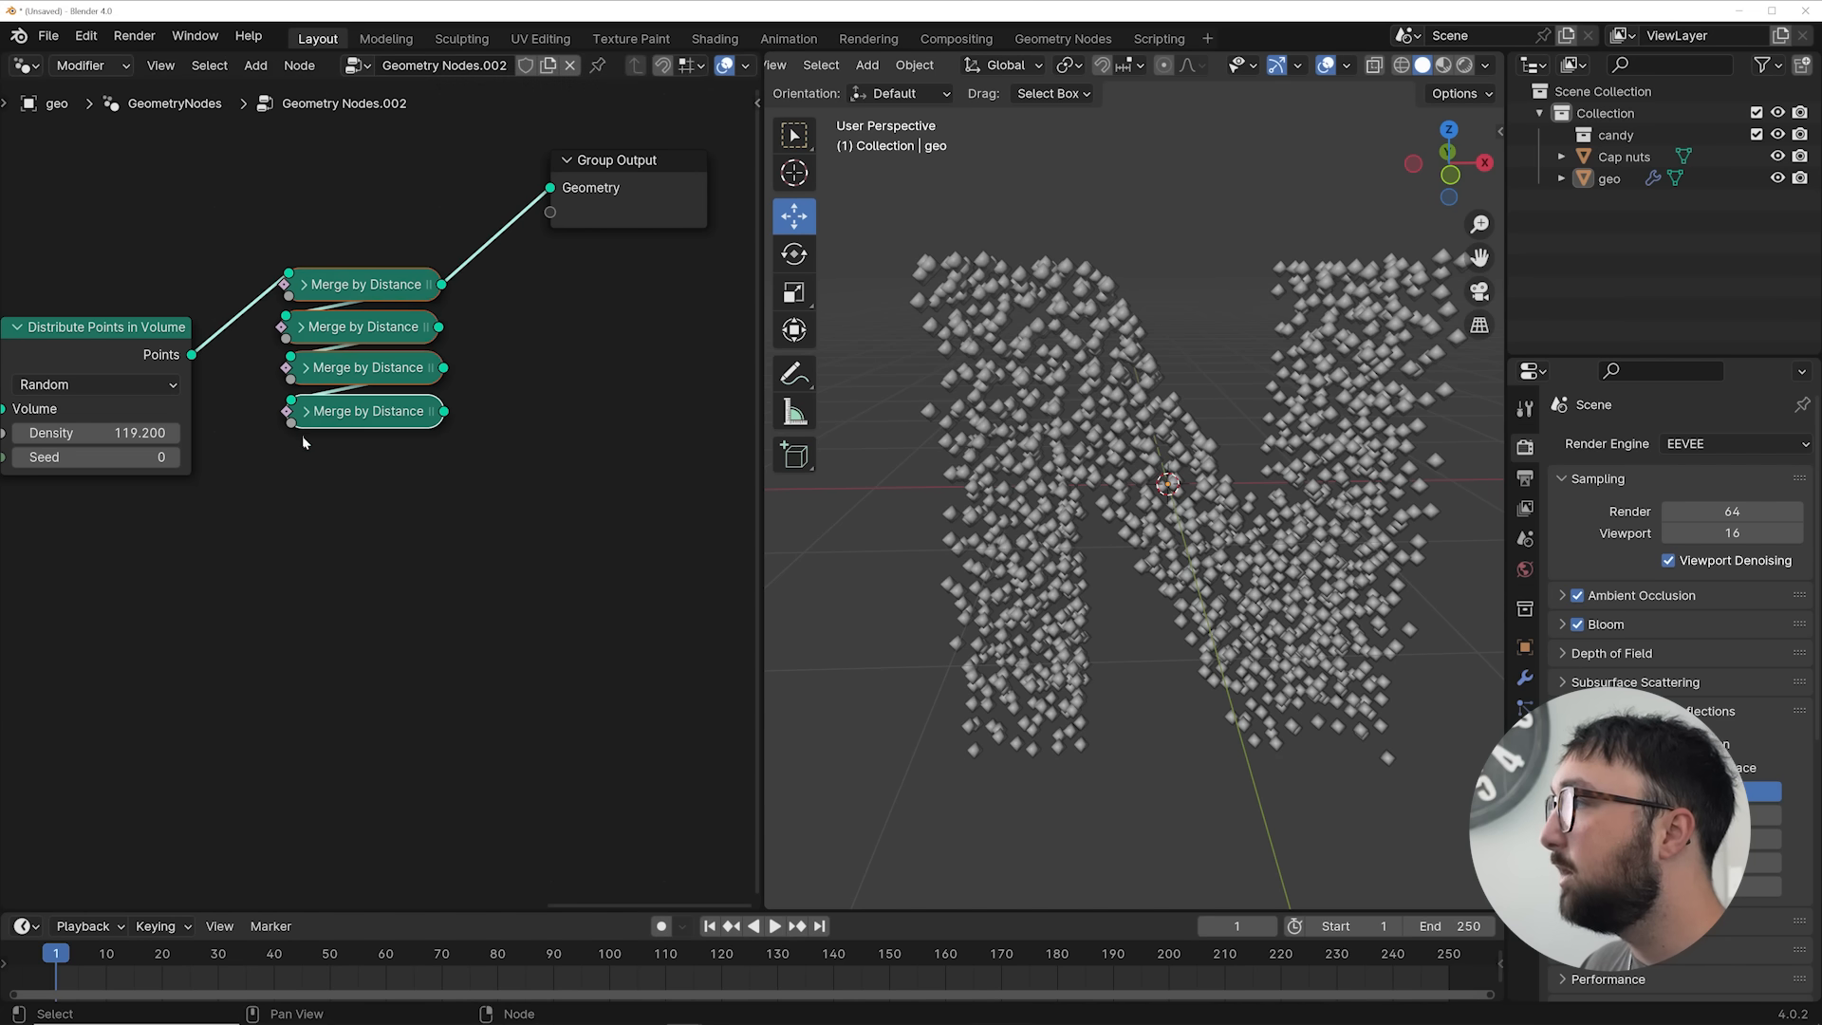
left_click_drag(370, 286, 376, 429)
Add a Value node, connect it to the distance of all four Merge by Distance nodes, and set it to 0.190
key("shift+a")
type("valu")
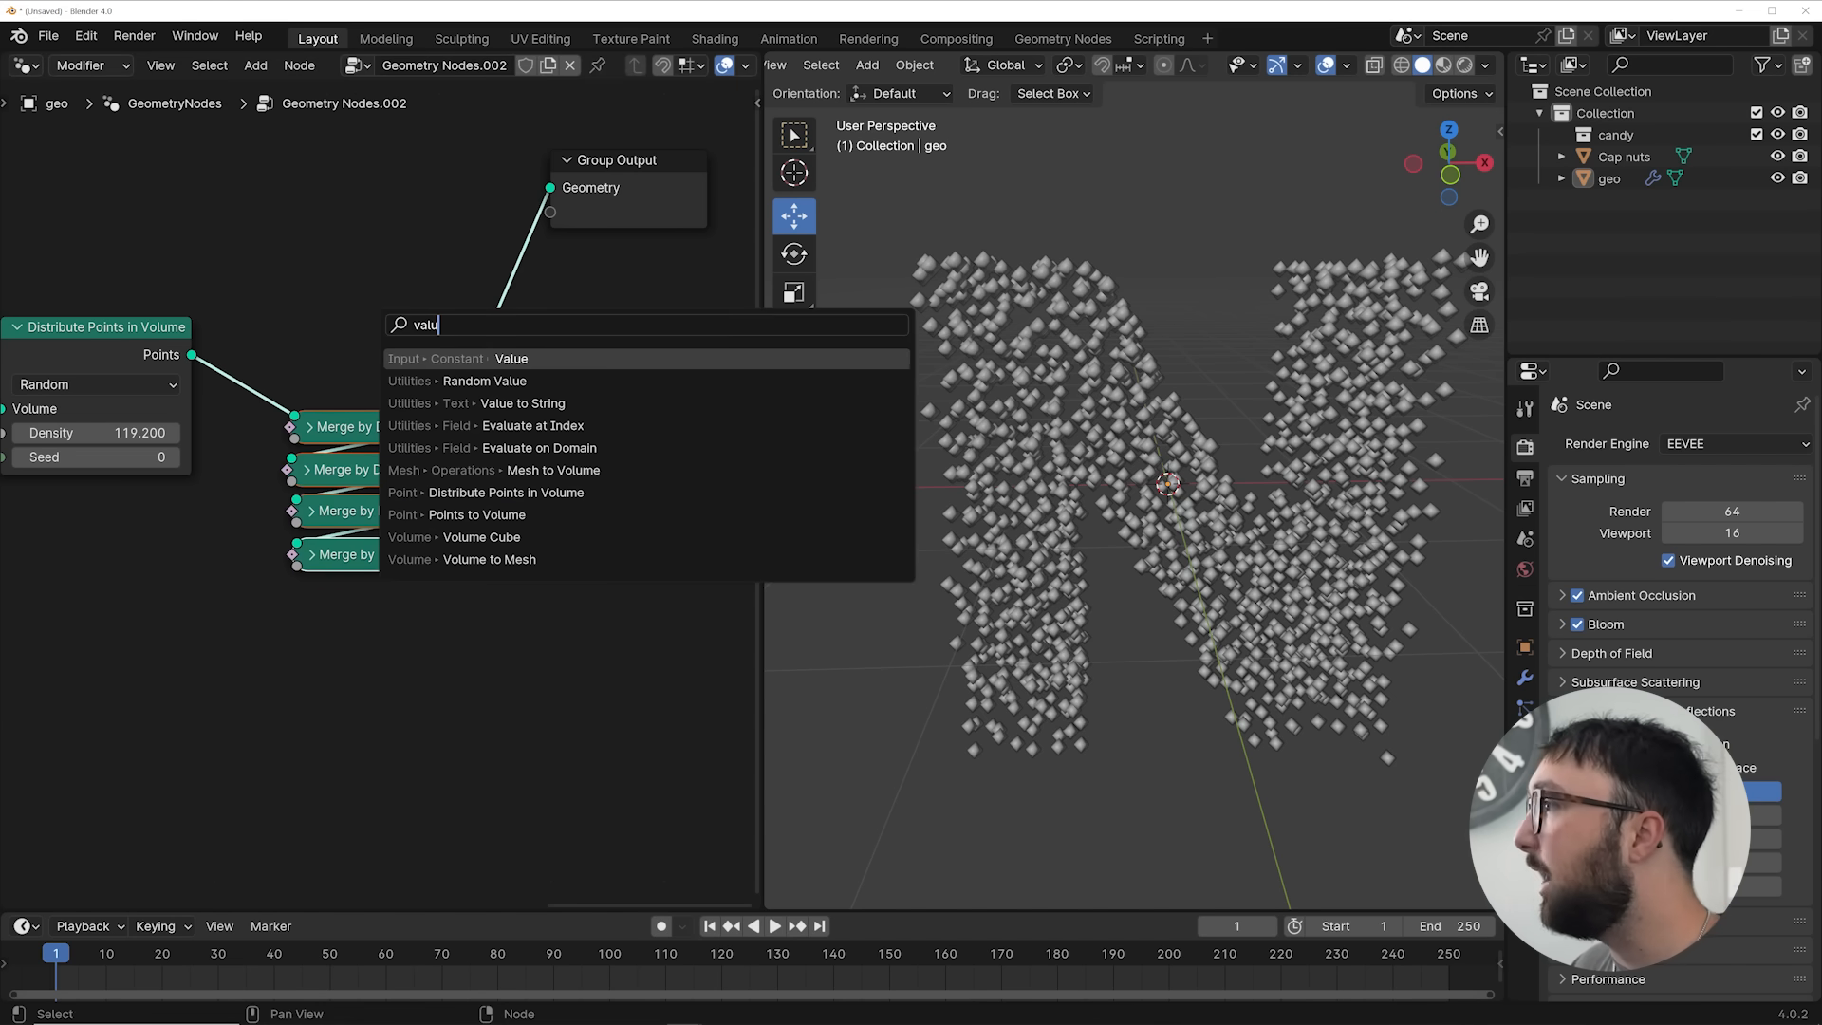
key("Return")
left_click(168, 537)
middle_click_drag(167, 537, 321, 548)
scroll(323, 553, "up", 3)
left_click_drag(328, 573, 482, 421)
mouse_move(227, 610)
left_mouse_down()
mouse_move(323, 610)
mouse_move(244, 611)
left_mouse_up()
Connect the last Merge by Distance node to the Group Output geometry and move the Group Output closer to the chain
middle_click_drag(577, 530, 316, 559)
middle_click_drag(425, 579, 342, 673)
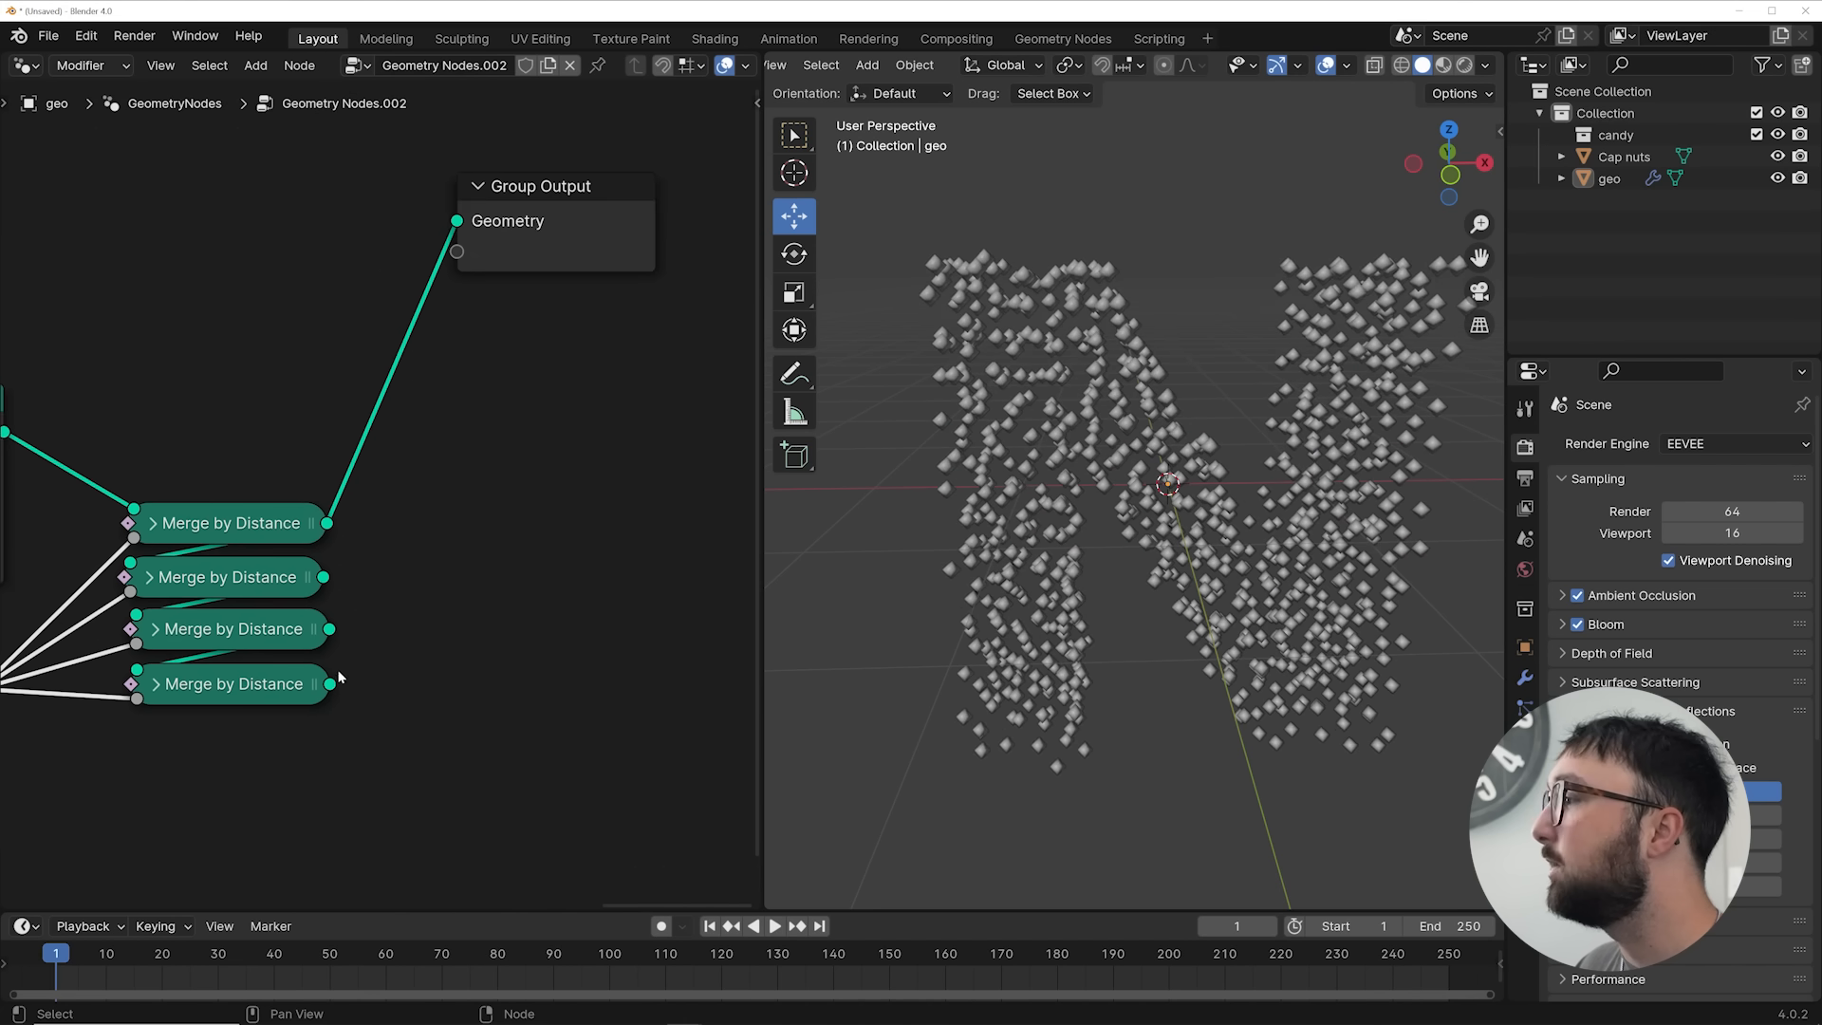
left_click_drag(330, 683, 462, 224)
left_click_drag(514, 217, 587, 525)
middle_click_drag(412, 557, 663, 375)
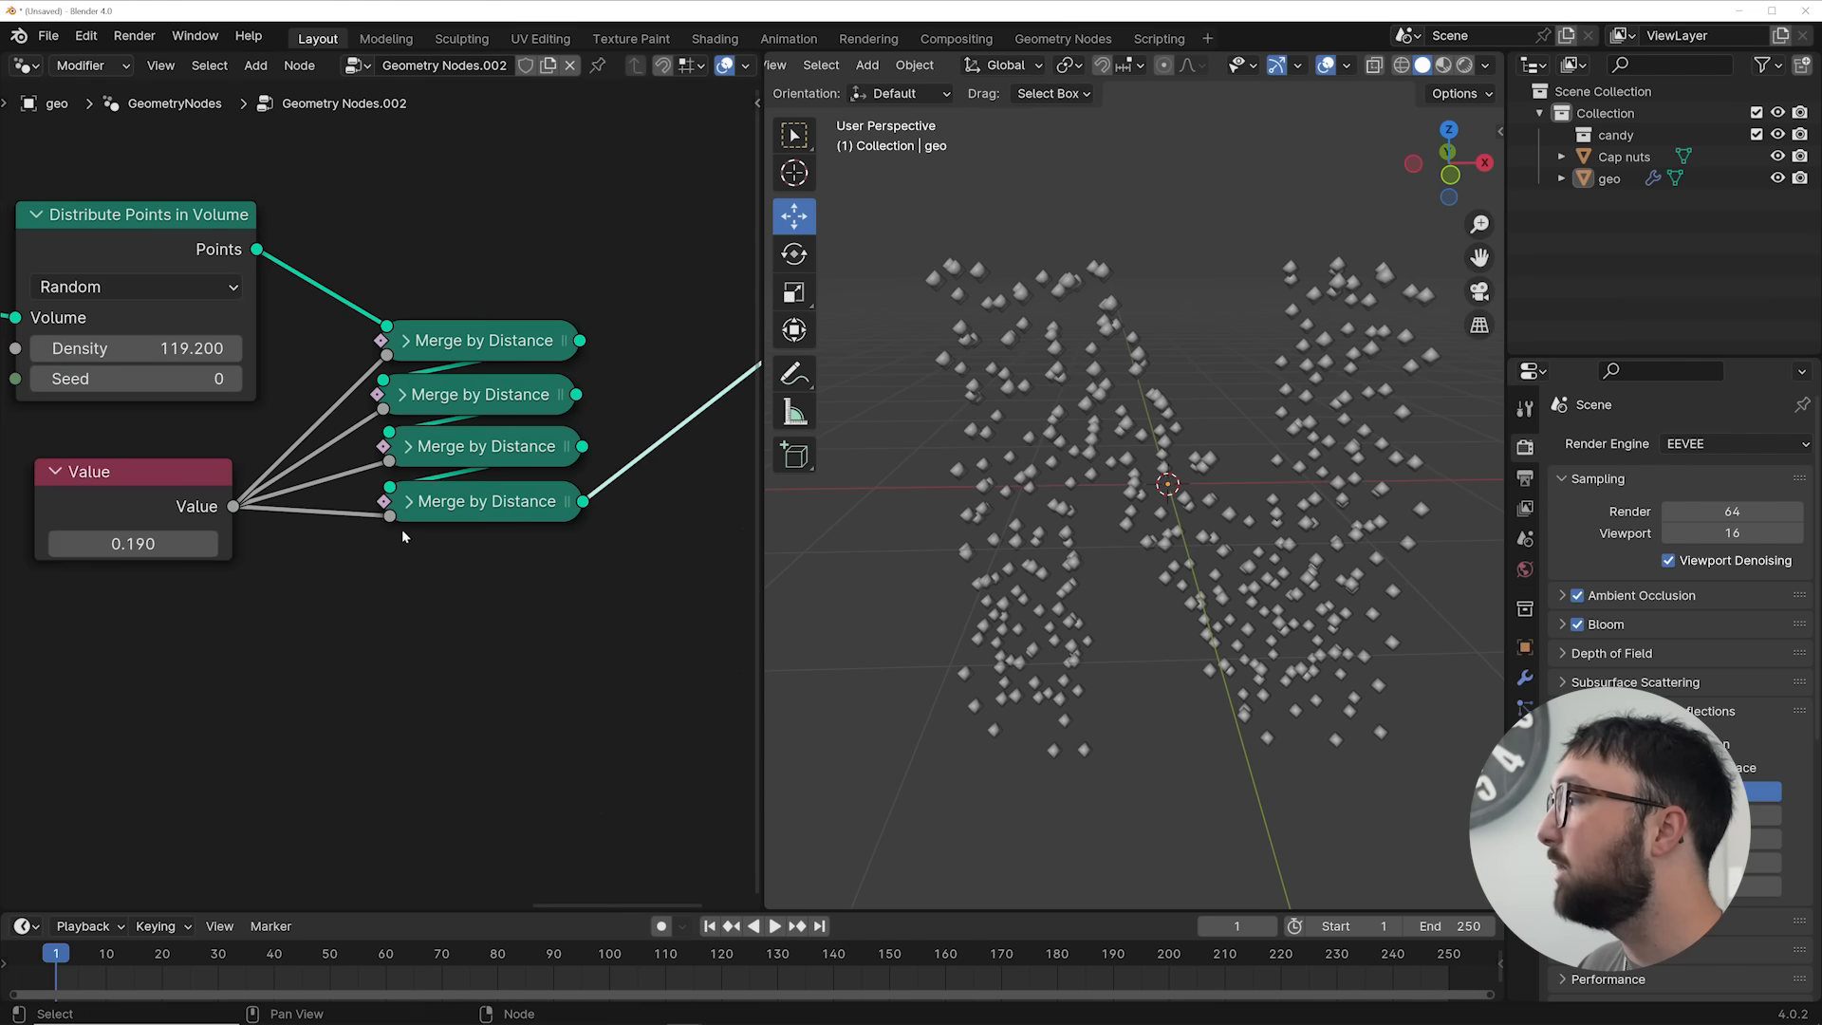
Set the Value node driving the merge distances to 0.130 and check the point spacing in the letter N
mouse_move(132, 548)
left_mouse_down()
mouse_move(247, 548)
mouse_move(120, 548)
left_mouse_up()
middle_click_drag(532, 550, 414, 567)
middle_click_drag(958, 513, 991, 511)
scroll(600, 294, "down", 2)
Add an Instance on Points node between the last Merge by Distance node and the Group Output
key("shift+a")
left_click(584, 235)
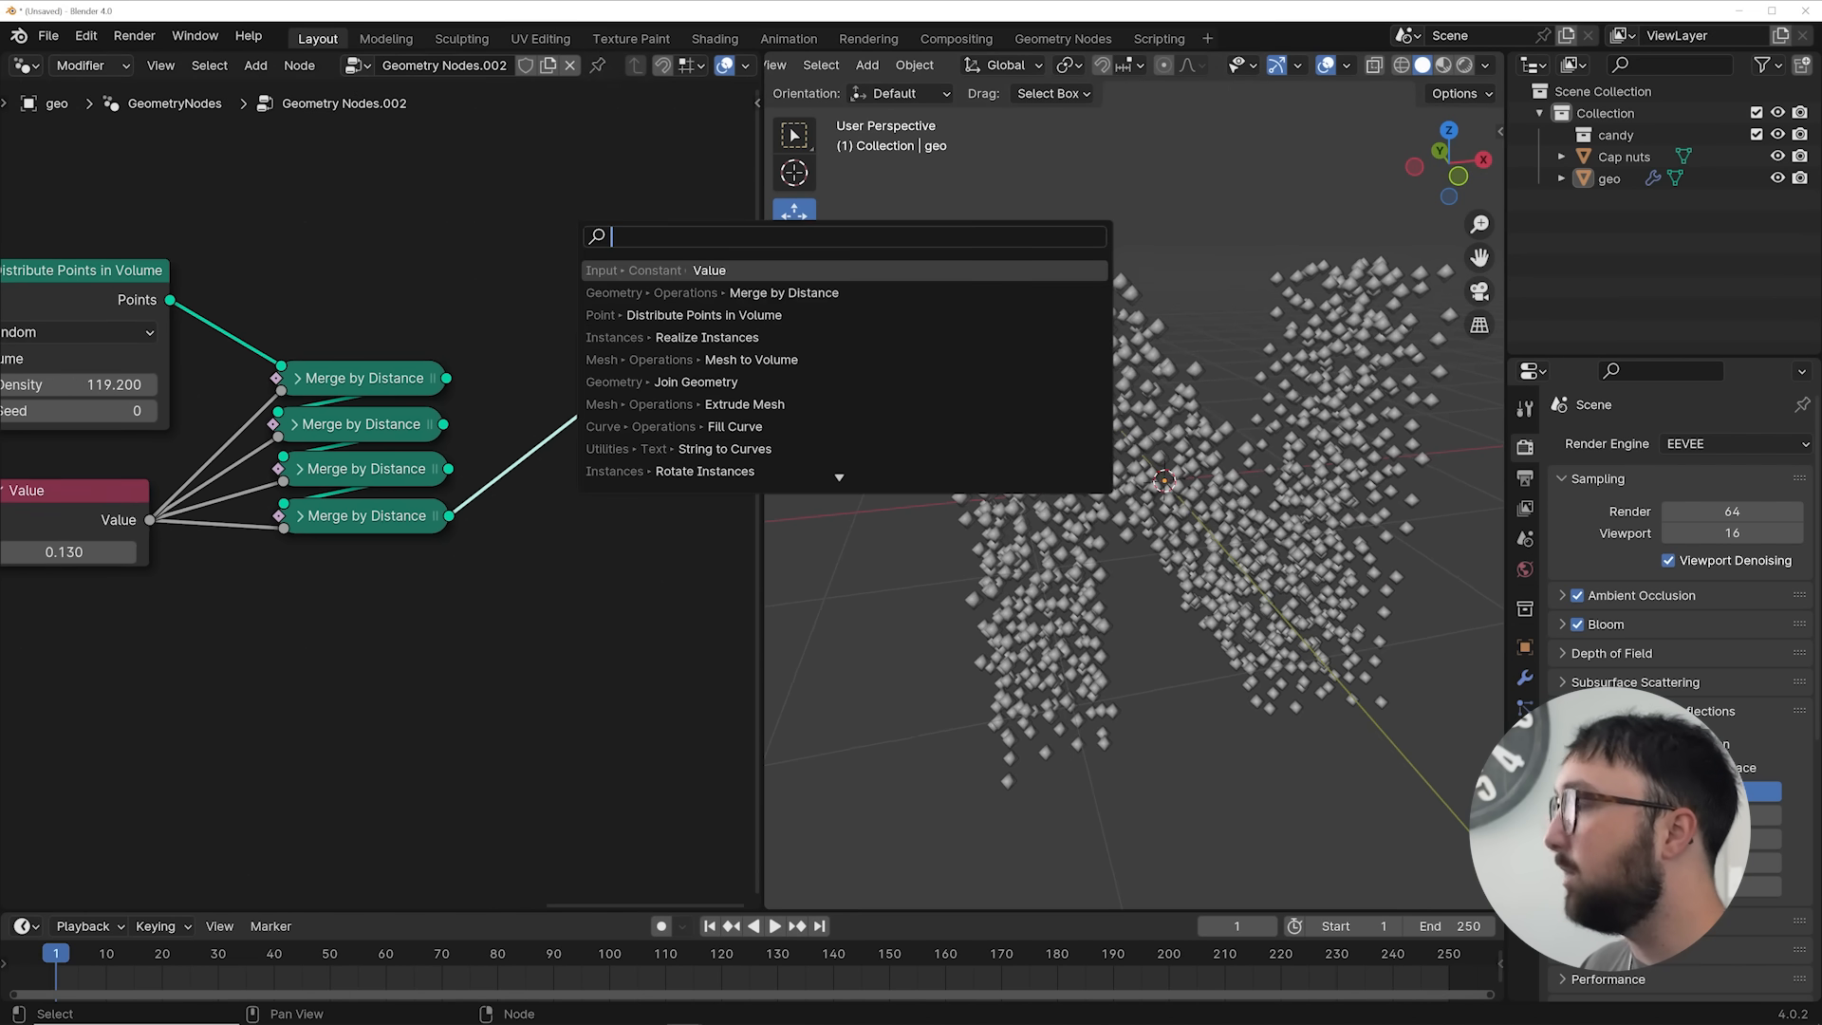
type("inst")
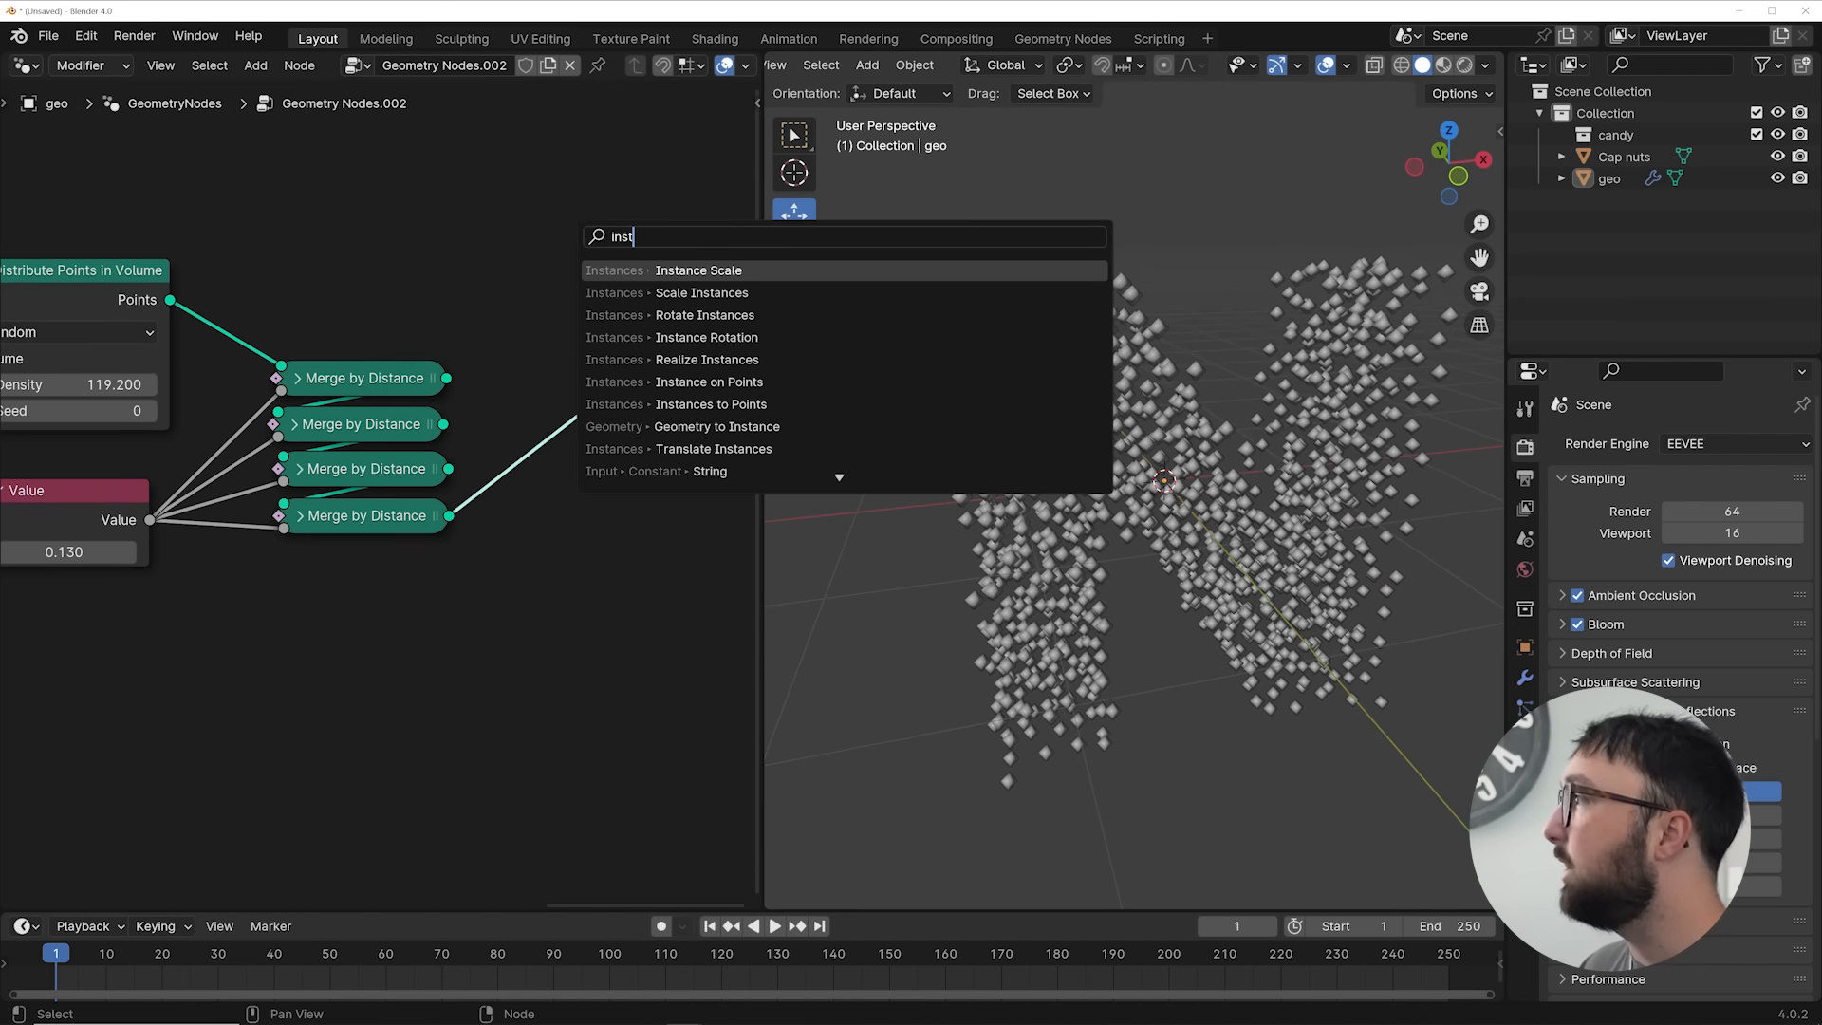
key("Down")
key("Down")
key("Down")
key("Down")
key("Down")
key("Return")
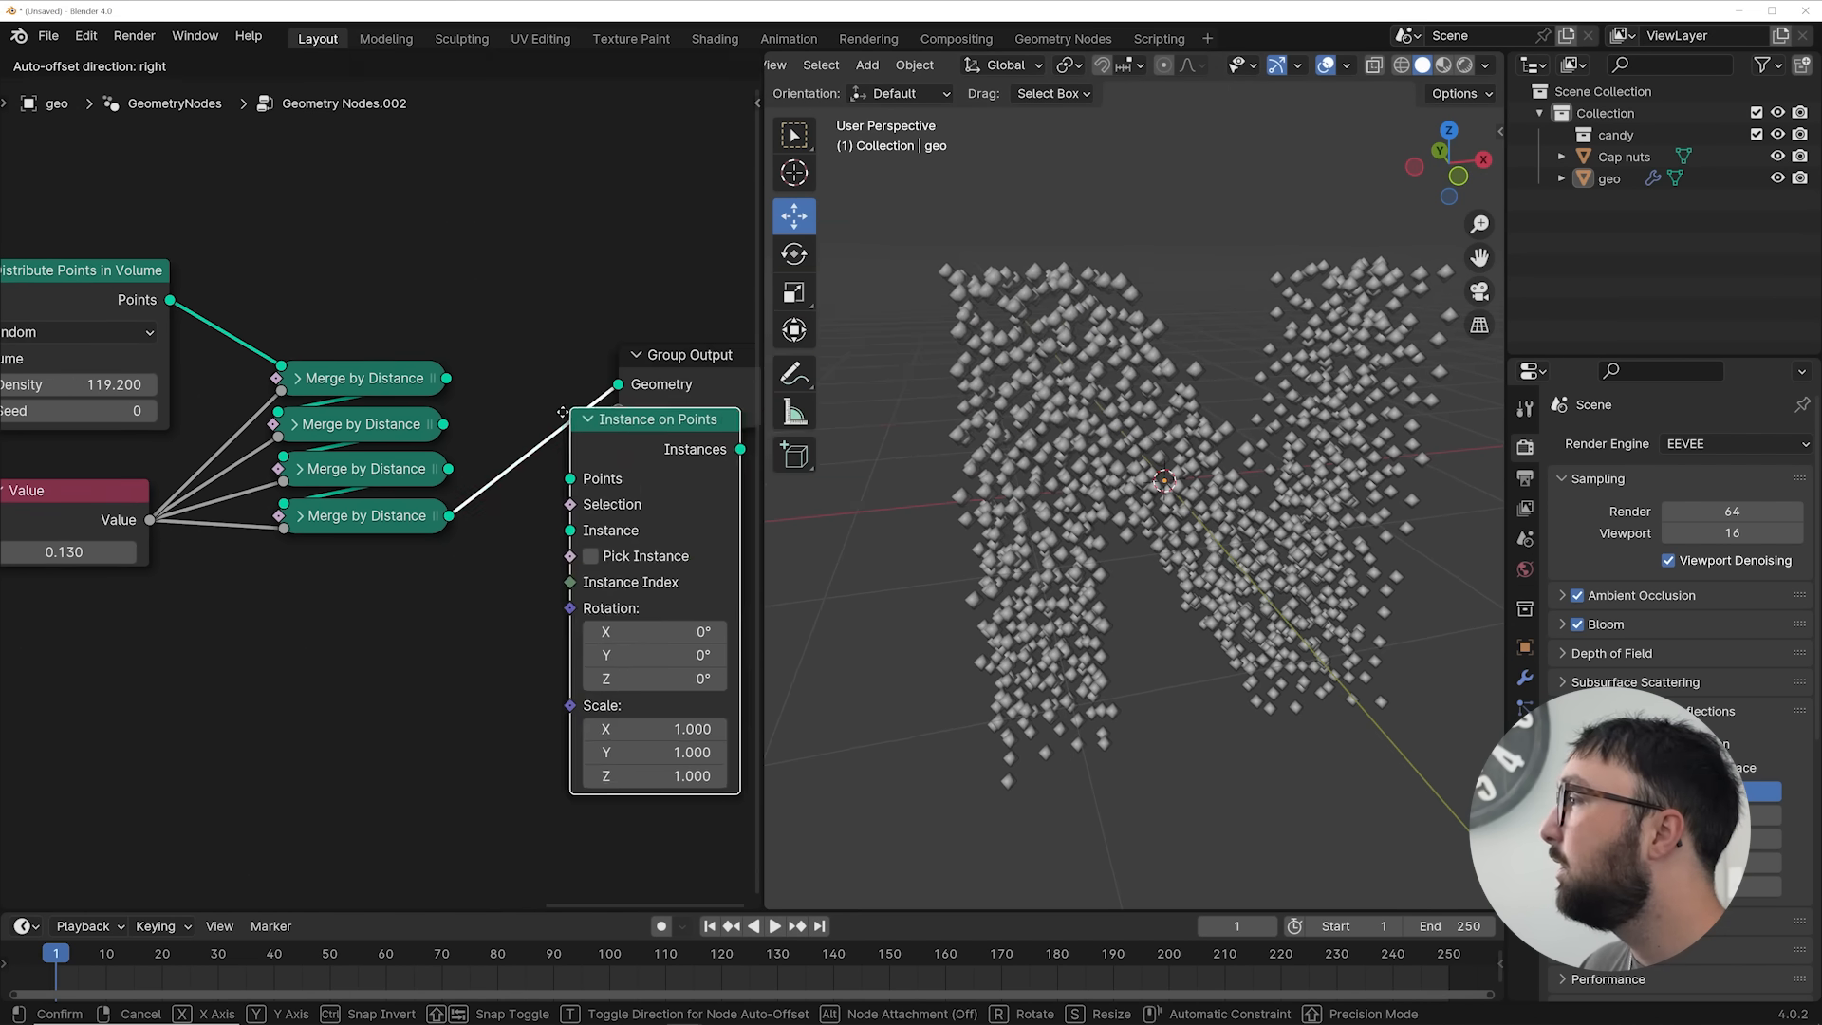
left_click(503, 375)
scroll(503, 375, "down", 1)
Bring Cap nuts into the node graph as an Object Info node and connect its geometry to the Instance input of Instance on Points
left_click_drag(1624, 157, 147, 570)
left_click(254, 477)
key("shift+a")
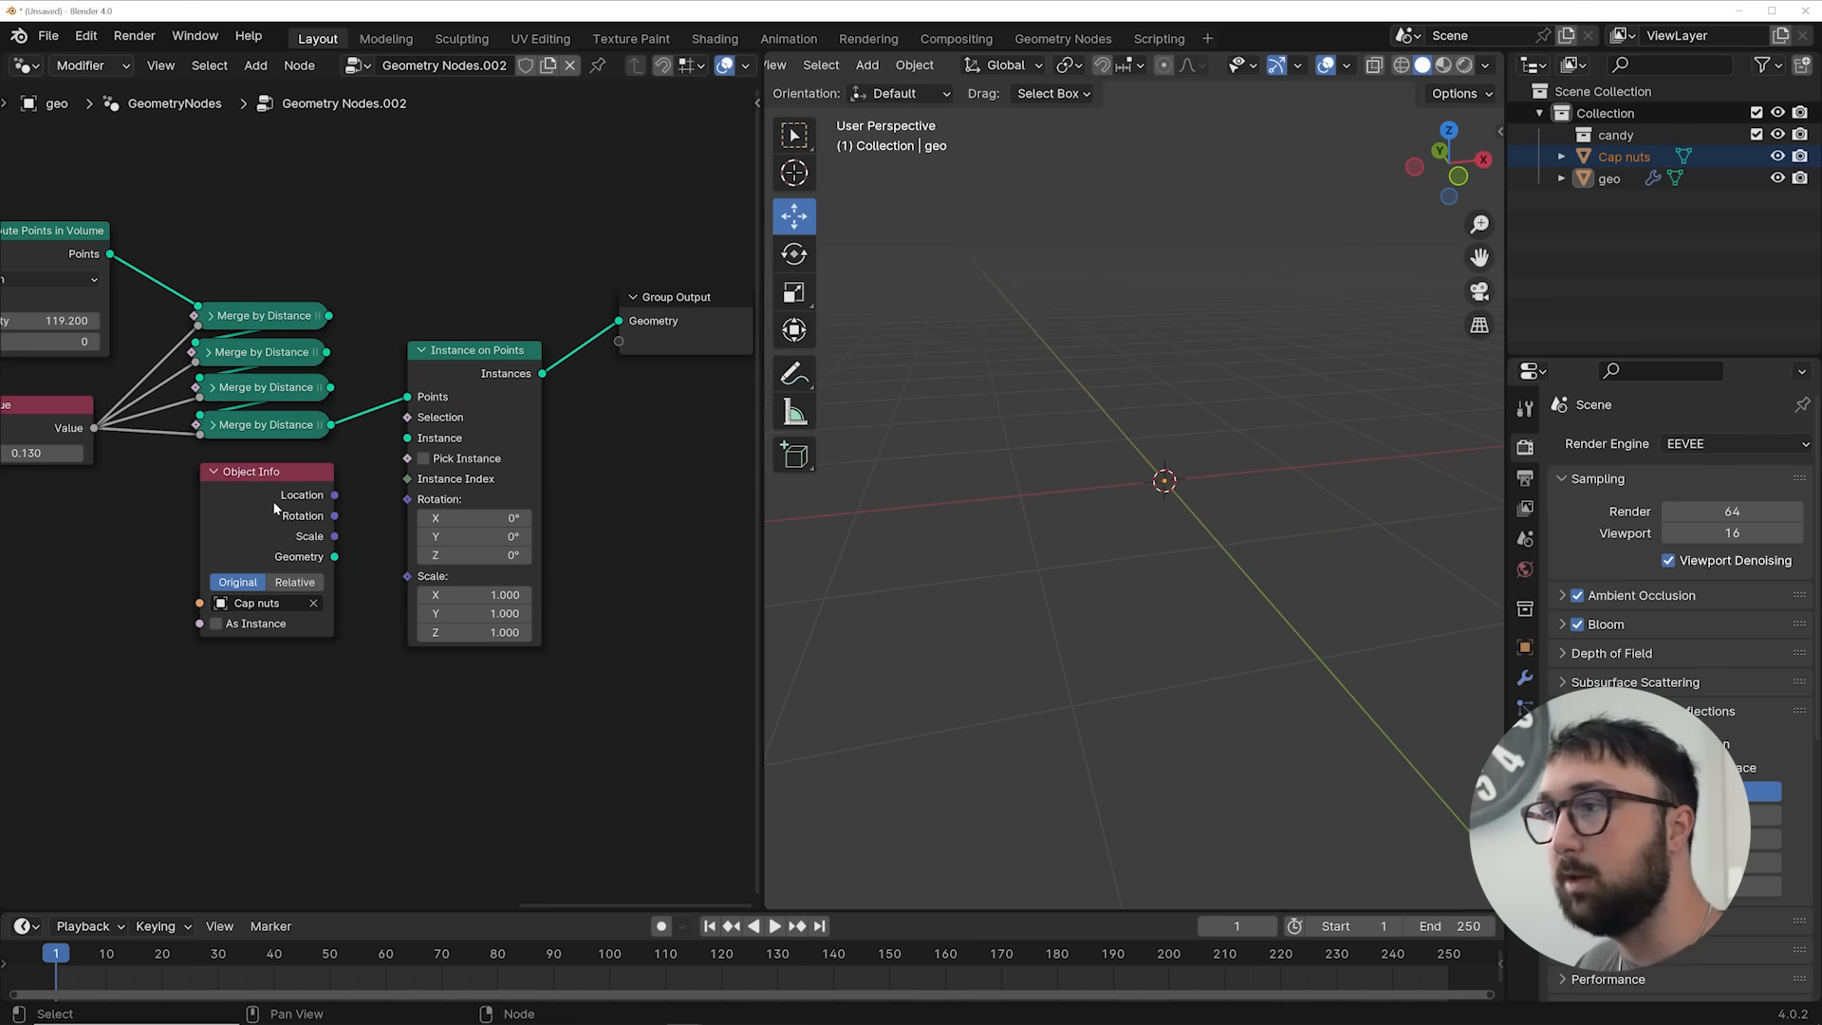
left_click_drag(334, 558, 408, 437)
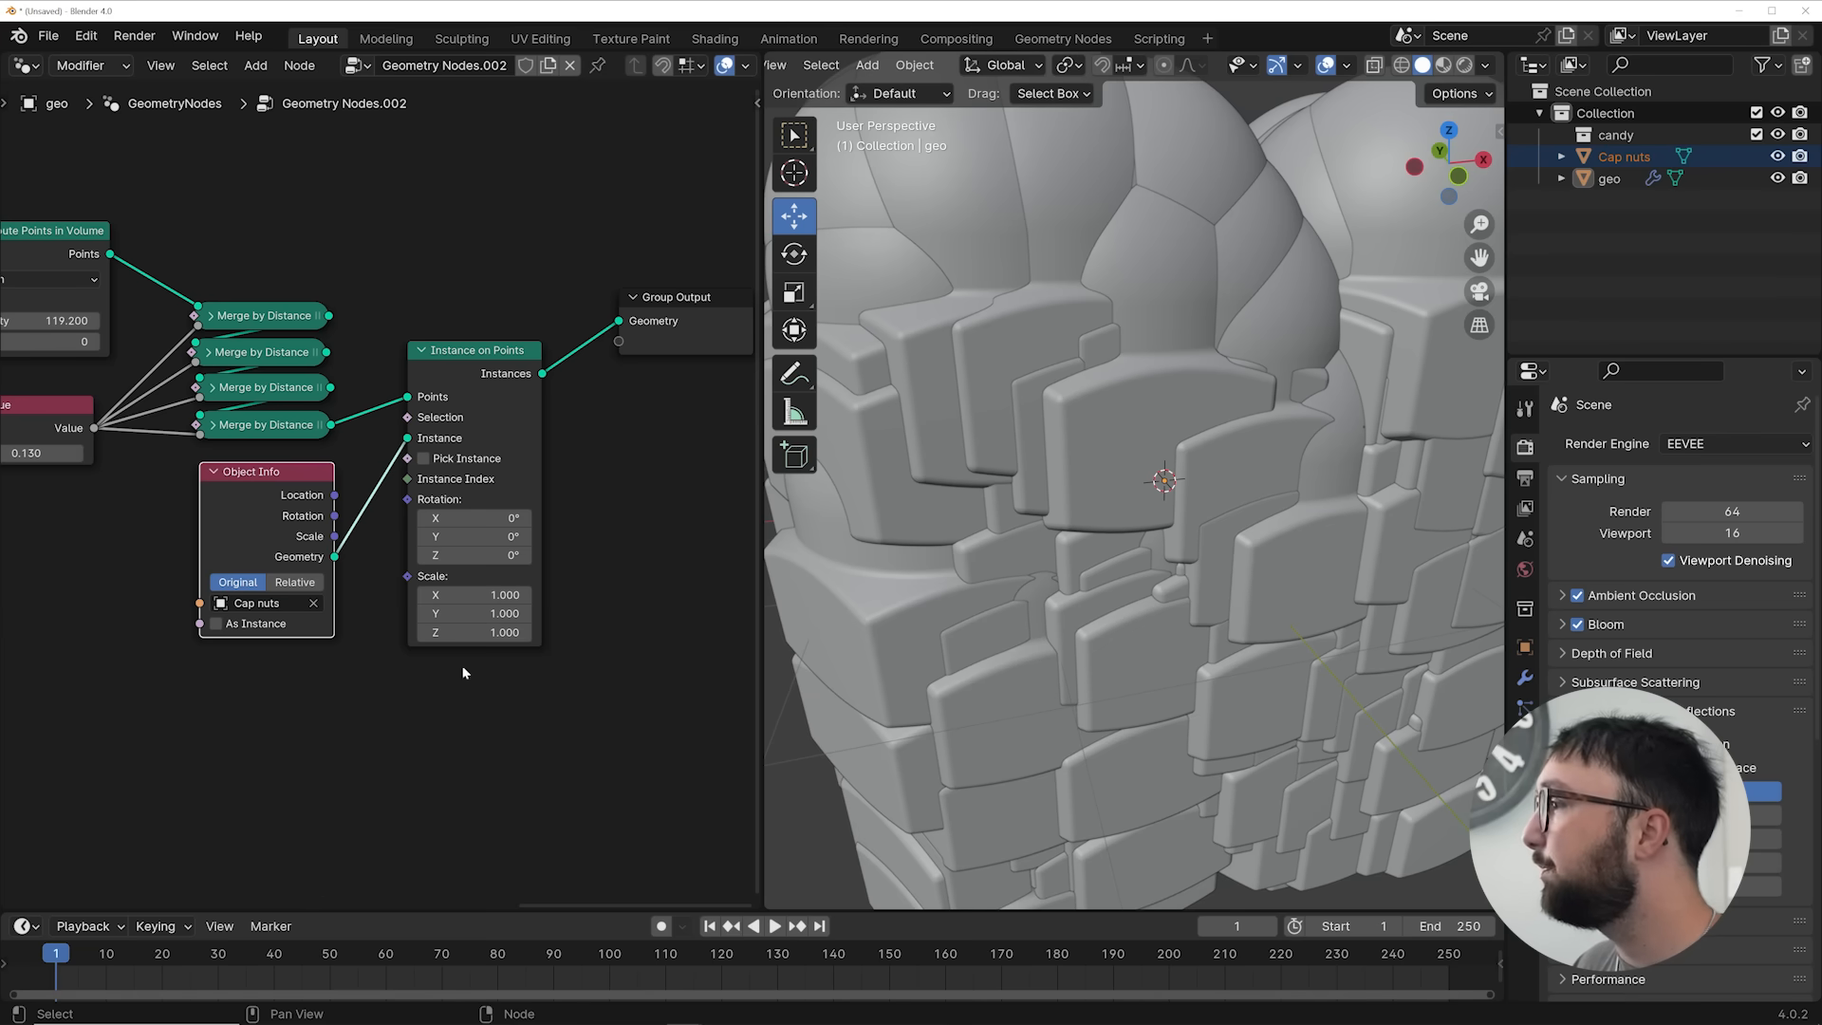
Set the Instance on Points scale to 0.070 on all three axes and move the node lower in the graph
left_click_drag(475, 630, 586, 598)
middle_click_drag(1308, 592, 1233, 558)
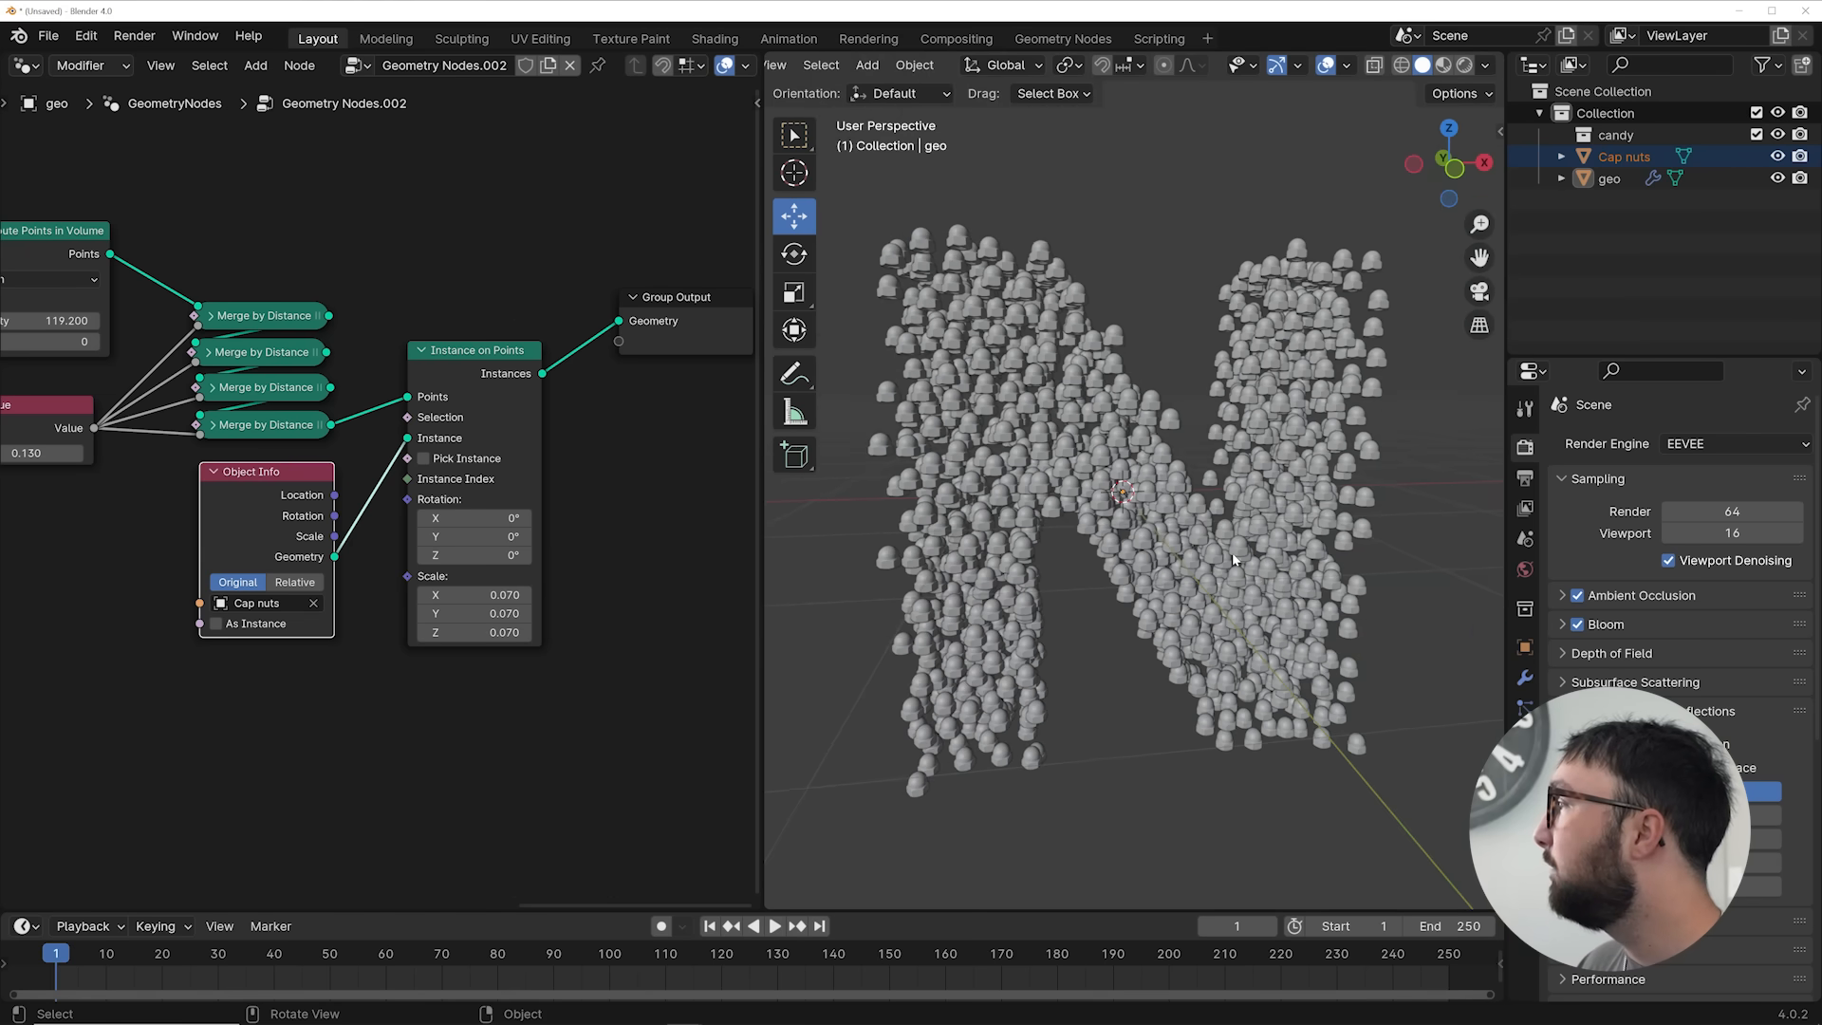
left_click_drag(483, 358, 483, 521)
middle_click_drag(514, 661, 498, 549)
scroll(337, 579, "up", 4)
Add a Random Value node in Vector mode and connect it to the rotation of Instance on Points
key("shift+a")
left_click(326, 588)
type("random")
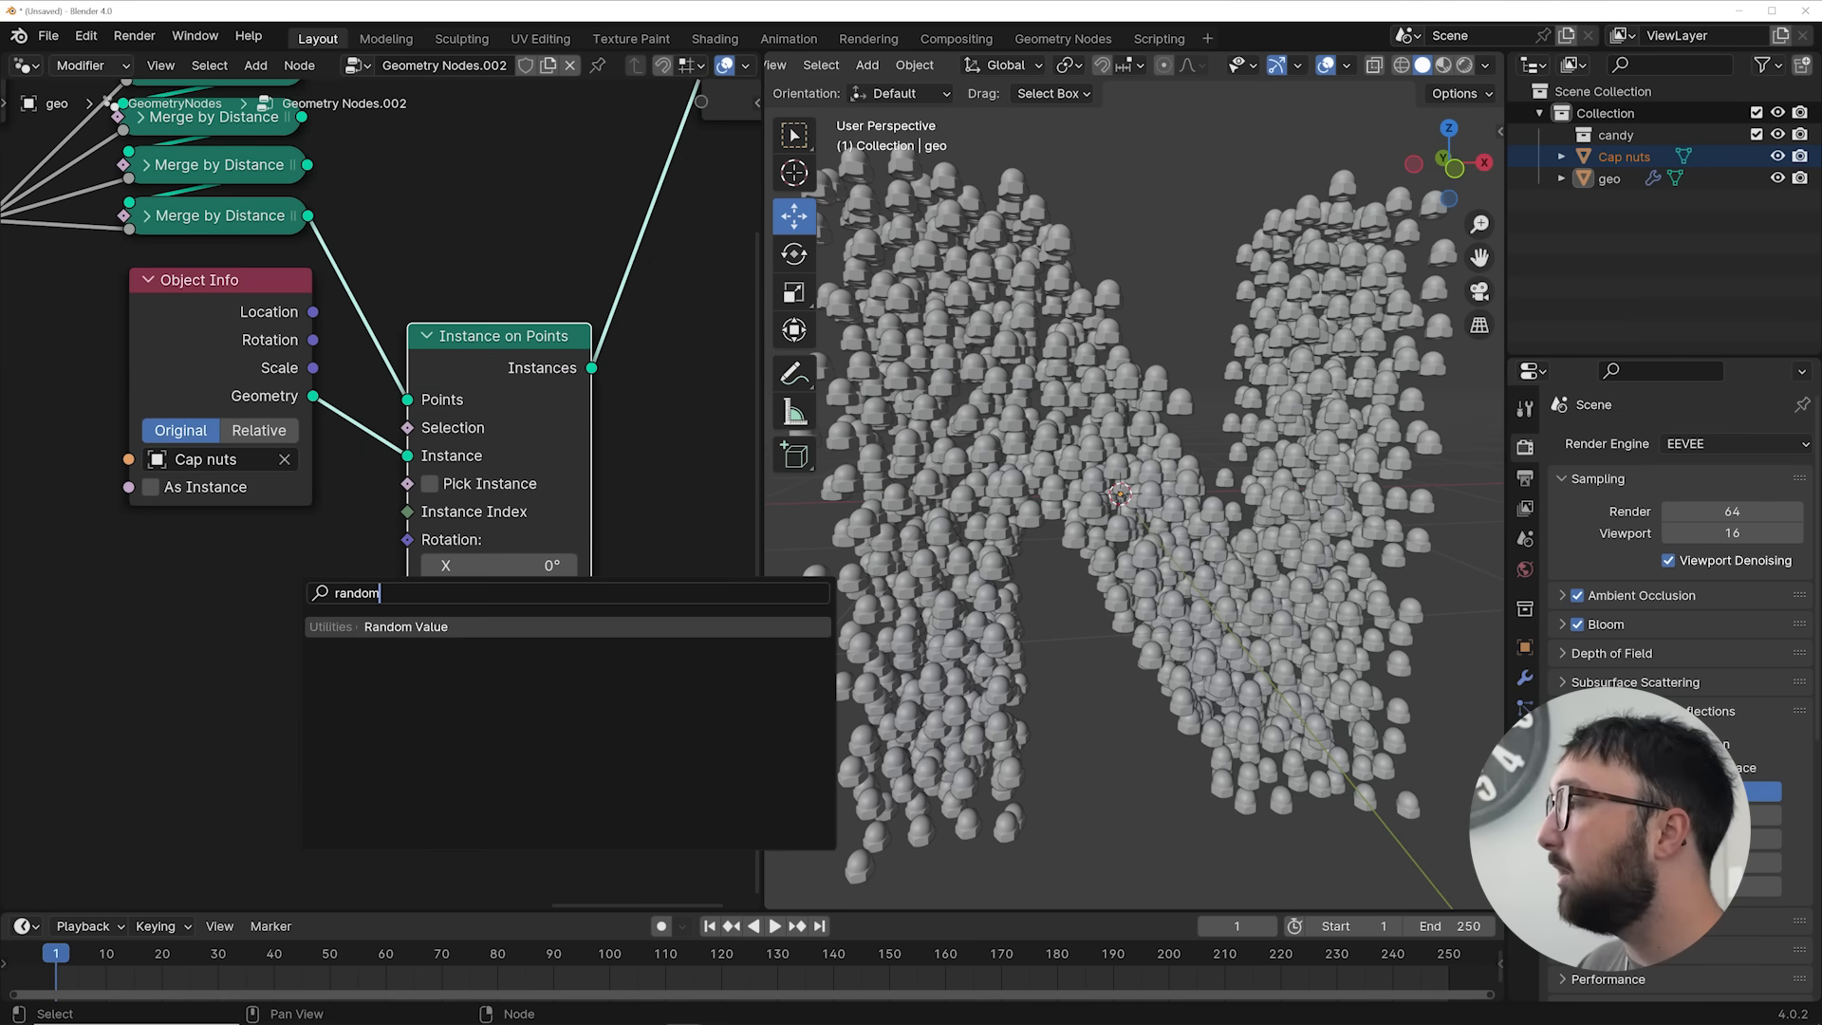
key("Return")
left_click(161, 622)
left_click(162, 626)
left_click(138, 748)
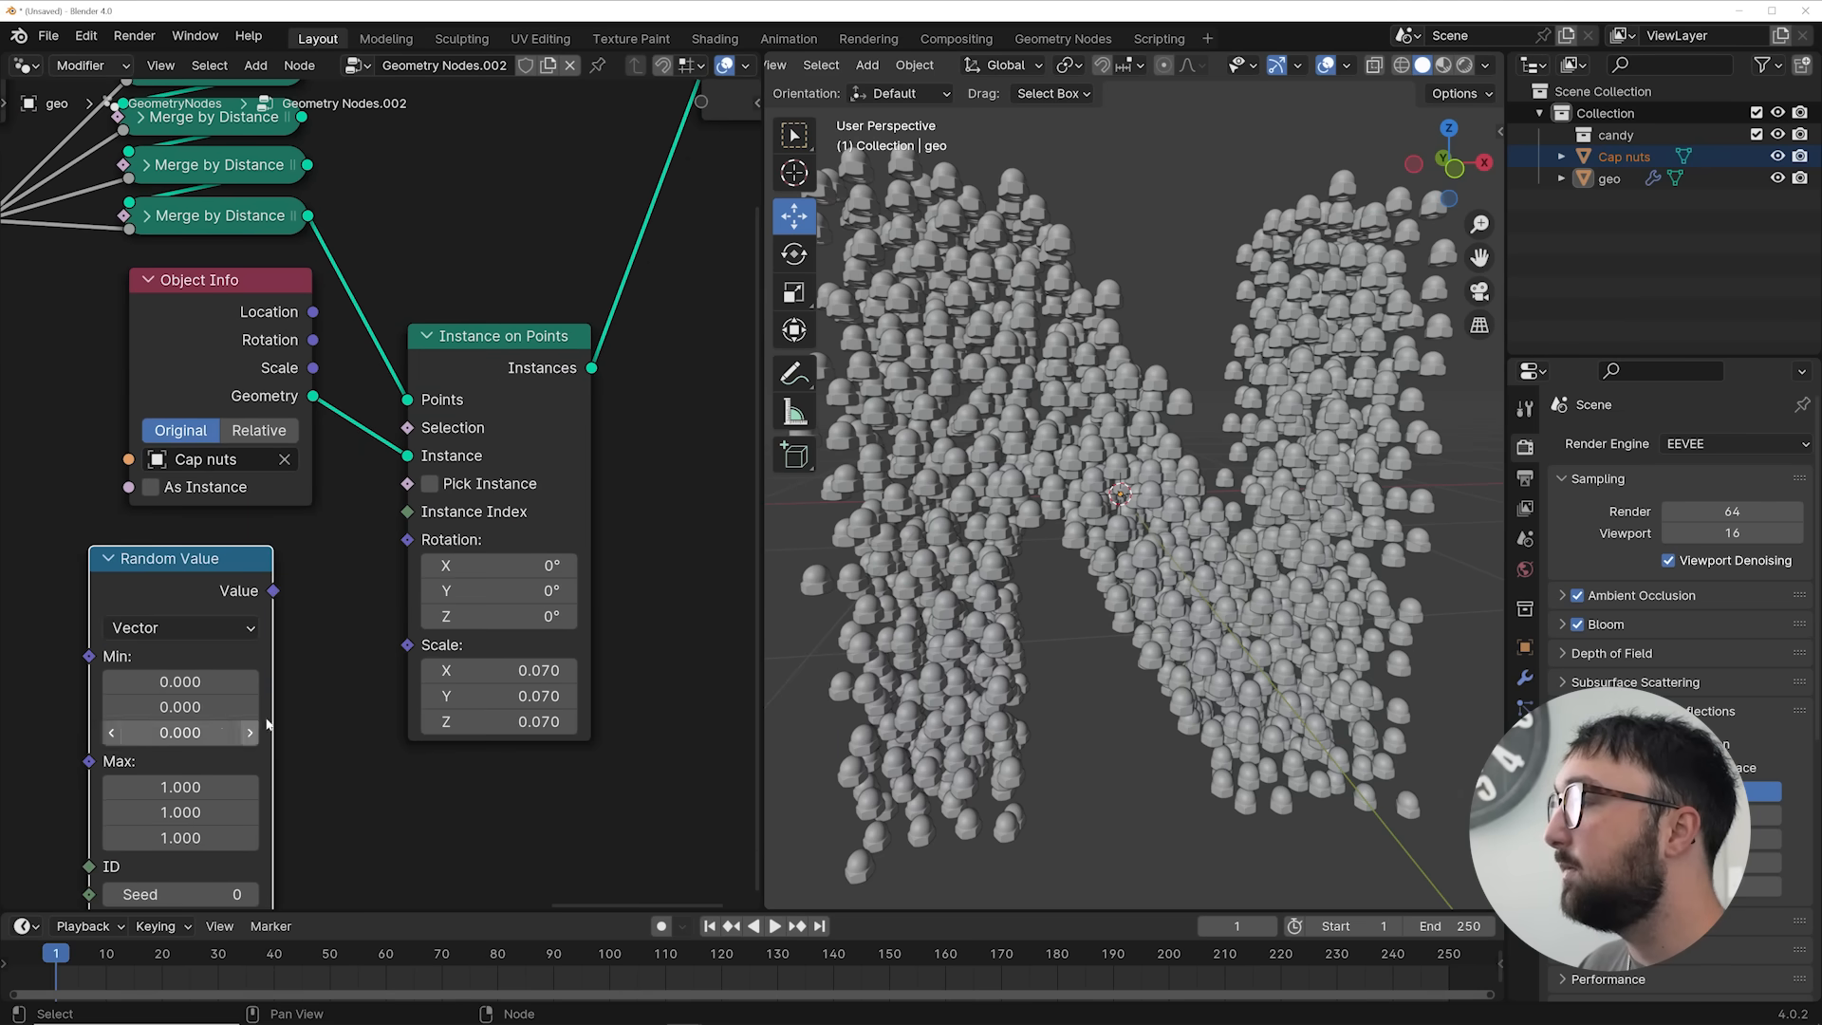
scroll(171, 810, "down", 1)
left_click_drag(337, 500, 464, 461)
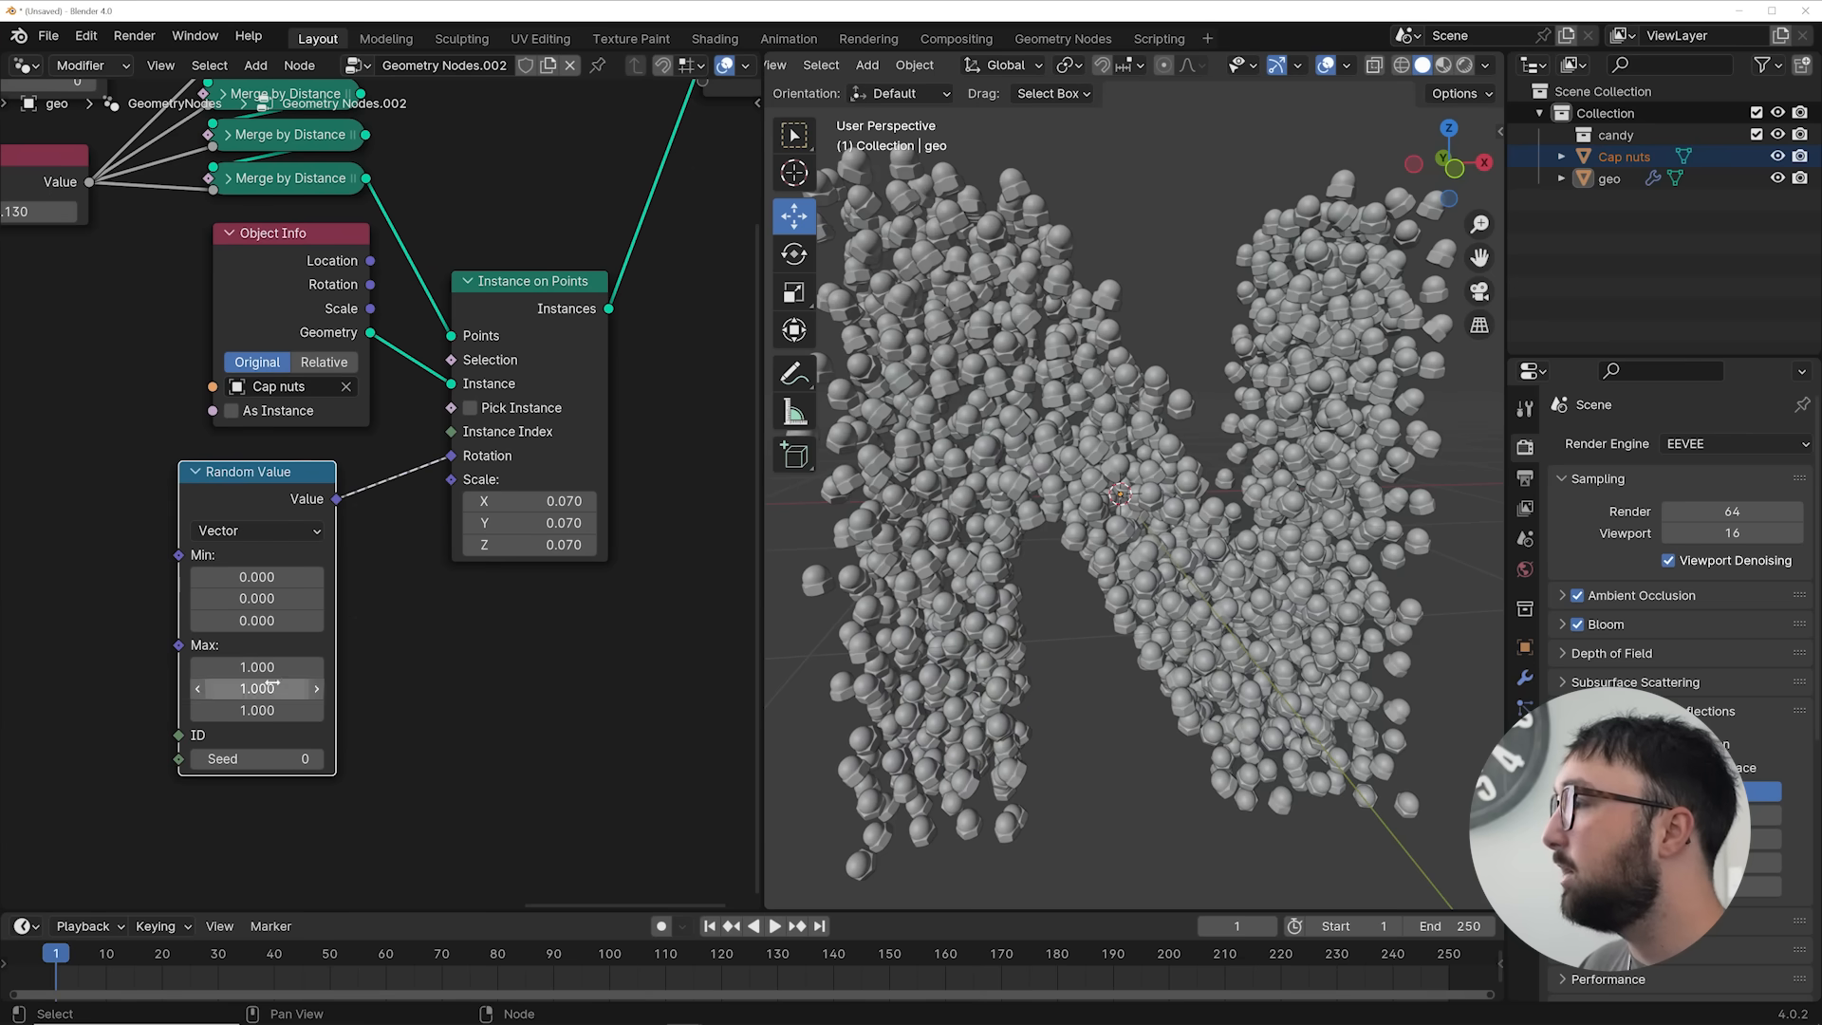
Set the Random Value maximum to 146.4 and the minimum to -148.5 on all axes and check the cap nut rotations
left_click_drag(270, 669, 911, 710)
left_click_drag(269, 577, 0, 621)
middle_click_drag(1301, 548, 1256, 536)
scroll(1183, 371, "down", 3)
middle_click_drag(1182, 427, 1205, 429)
scroll(1202, 475, "up", 3)
mouse_move(1206, 554)
middle_mouse_down()
mouse_move(1336, 536)
mouse_move(1204, 556)
middle_mouse_up()
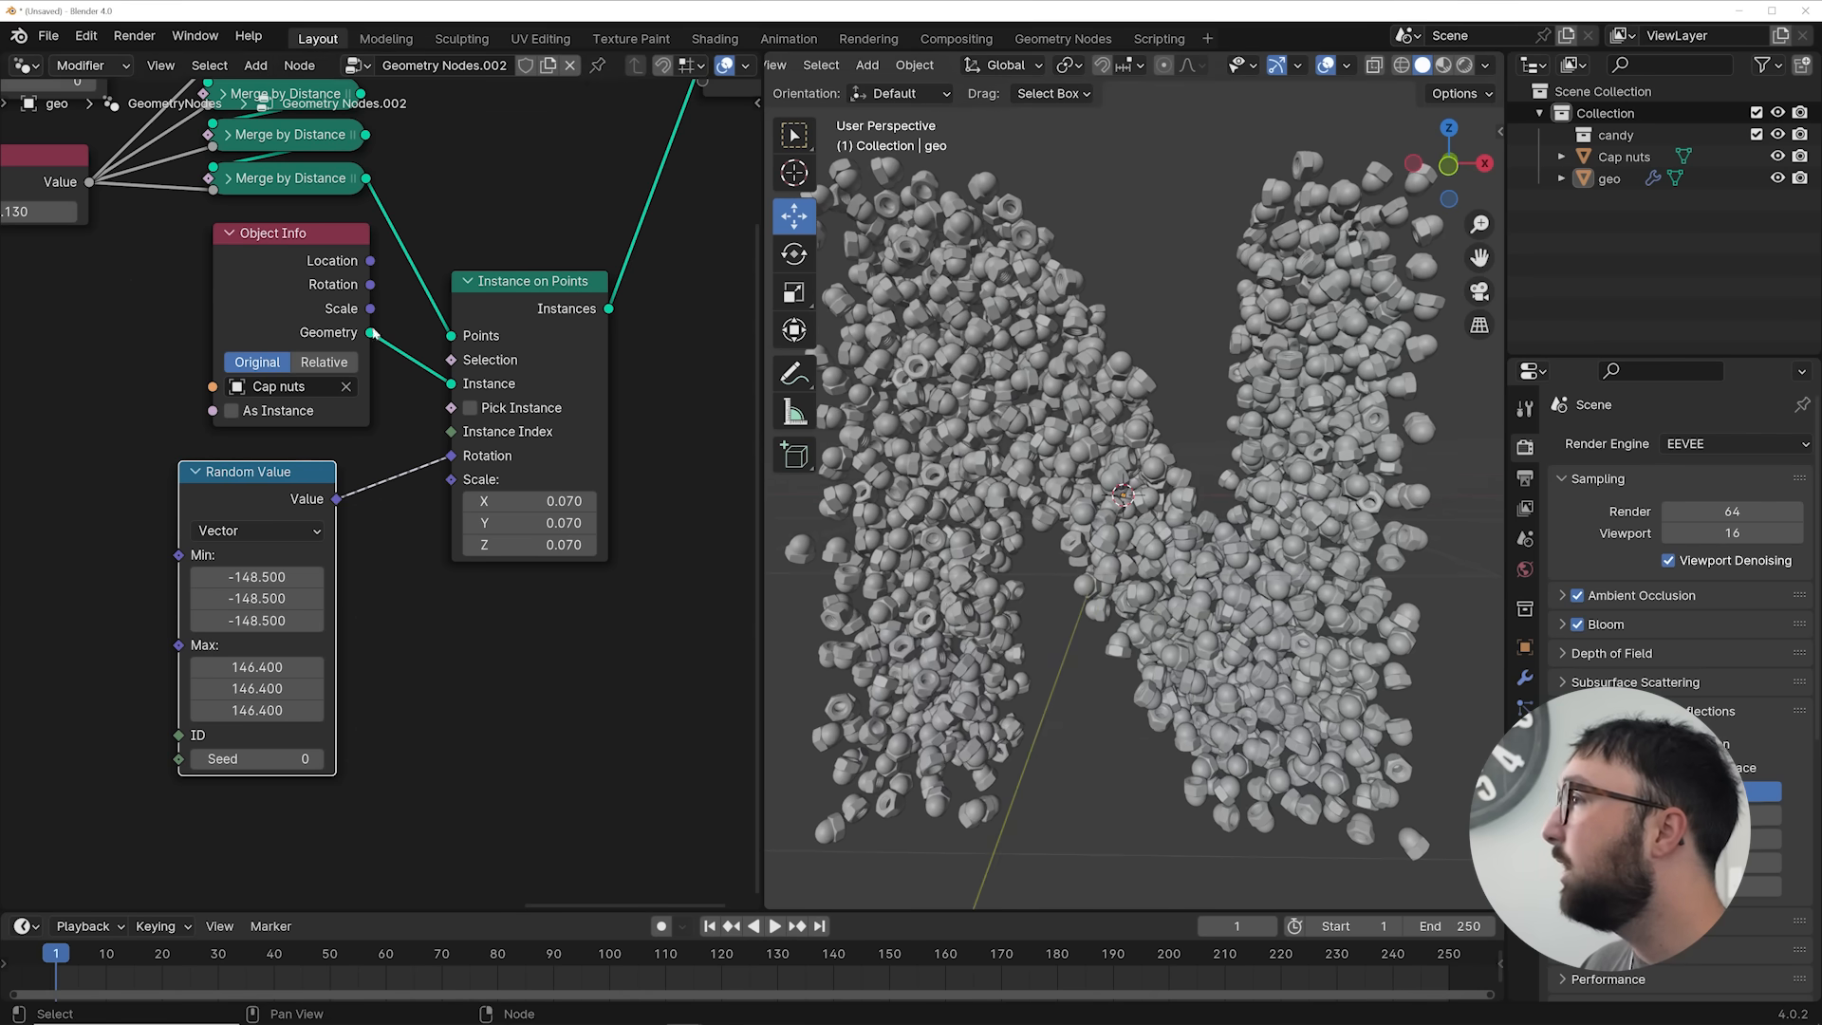
middle_click_drag(551, 358, 614, 652)
middle_click_drag(279, 461, 487, 448)
left_click_drag(285, 336, 342, 336)
key("ctrl+z")
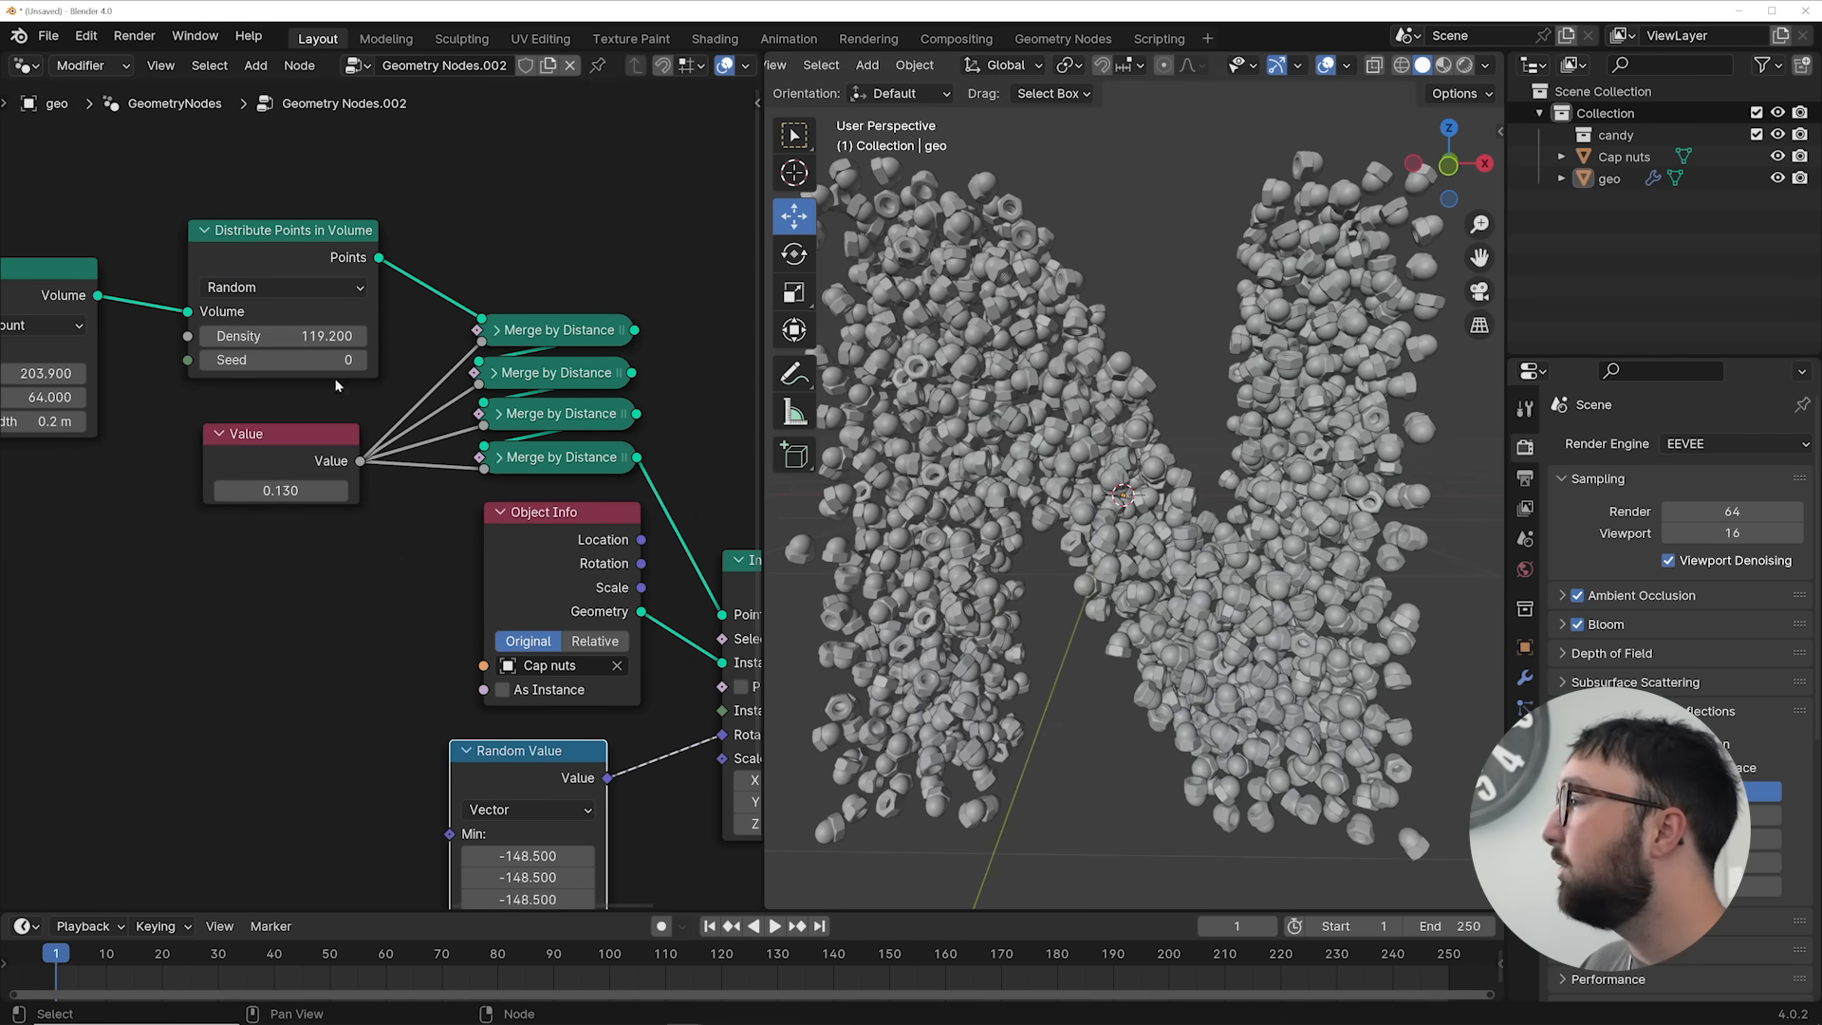
Lower the Value node to 0.030 and inspect up close how the cap nuts overlap
mouse_move(281, 491)
left_mouse_down()
mouse_move(309, 491)
mouse_move(265, 491)
left_mouse_up()
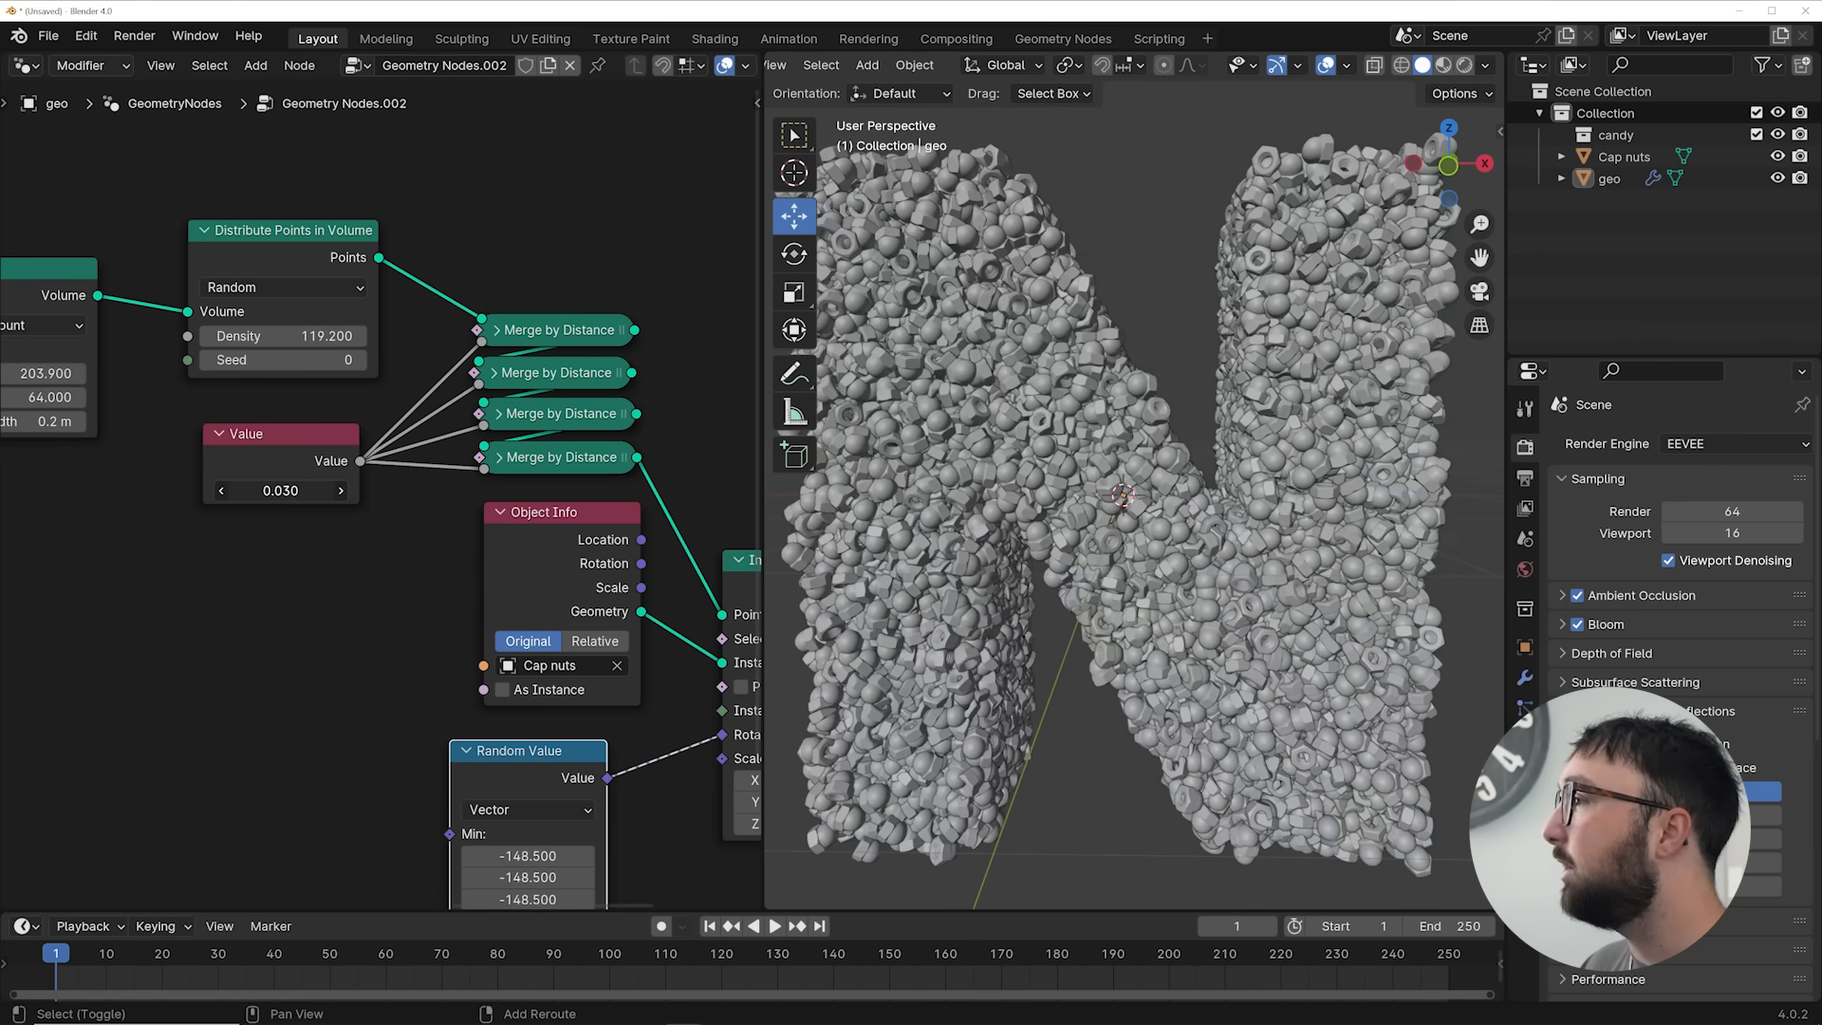
left_click(278, 512)
scroll(1109, 465, "up", 5)
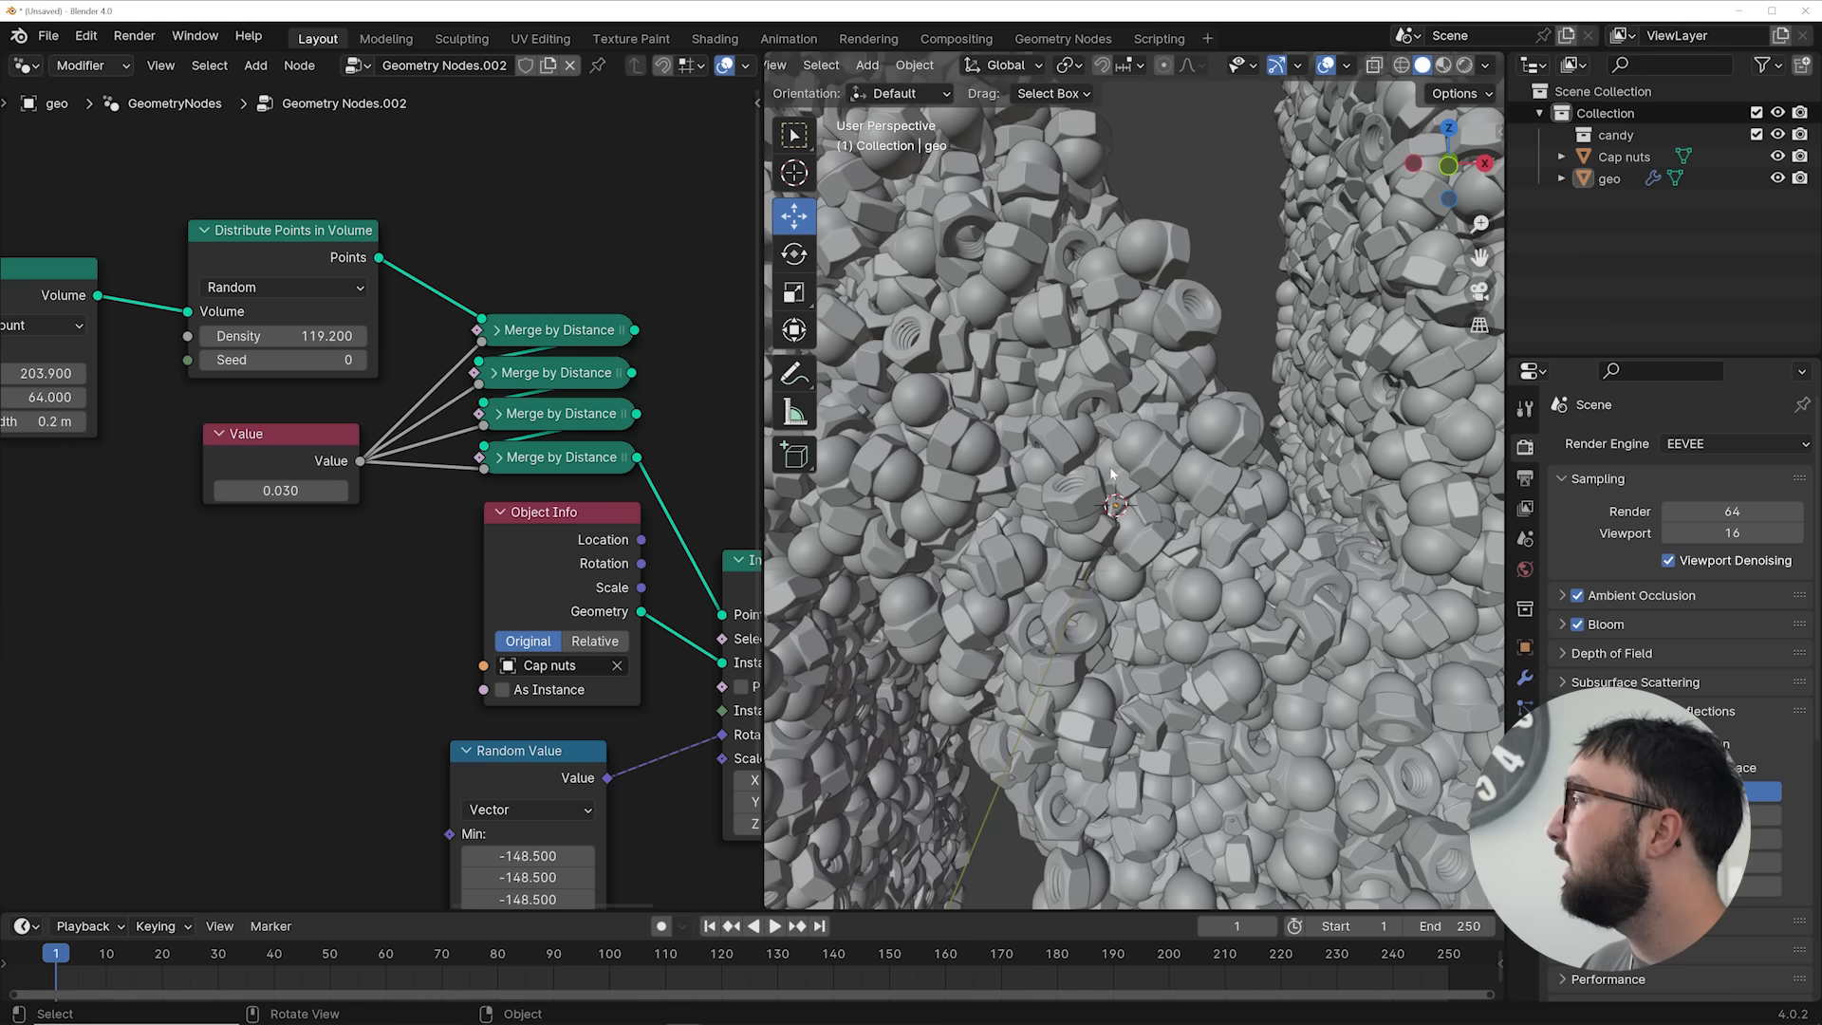
scroll(1057, 467, "up", 3)
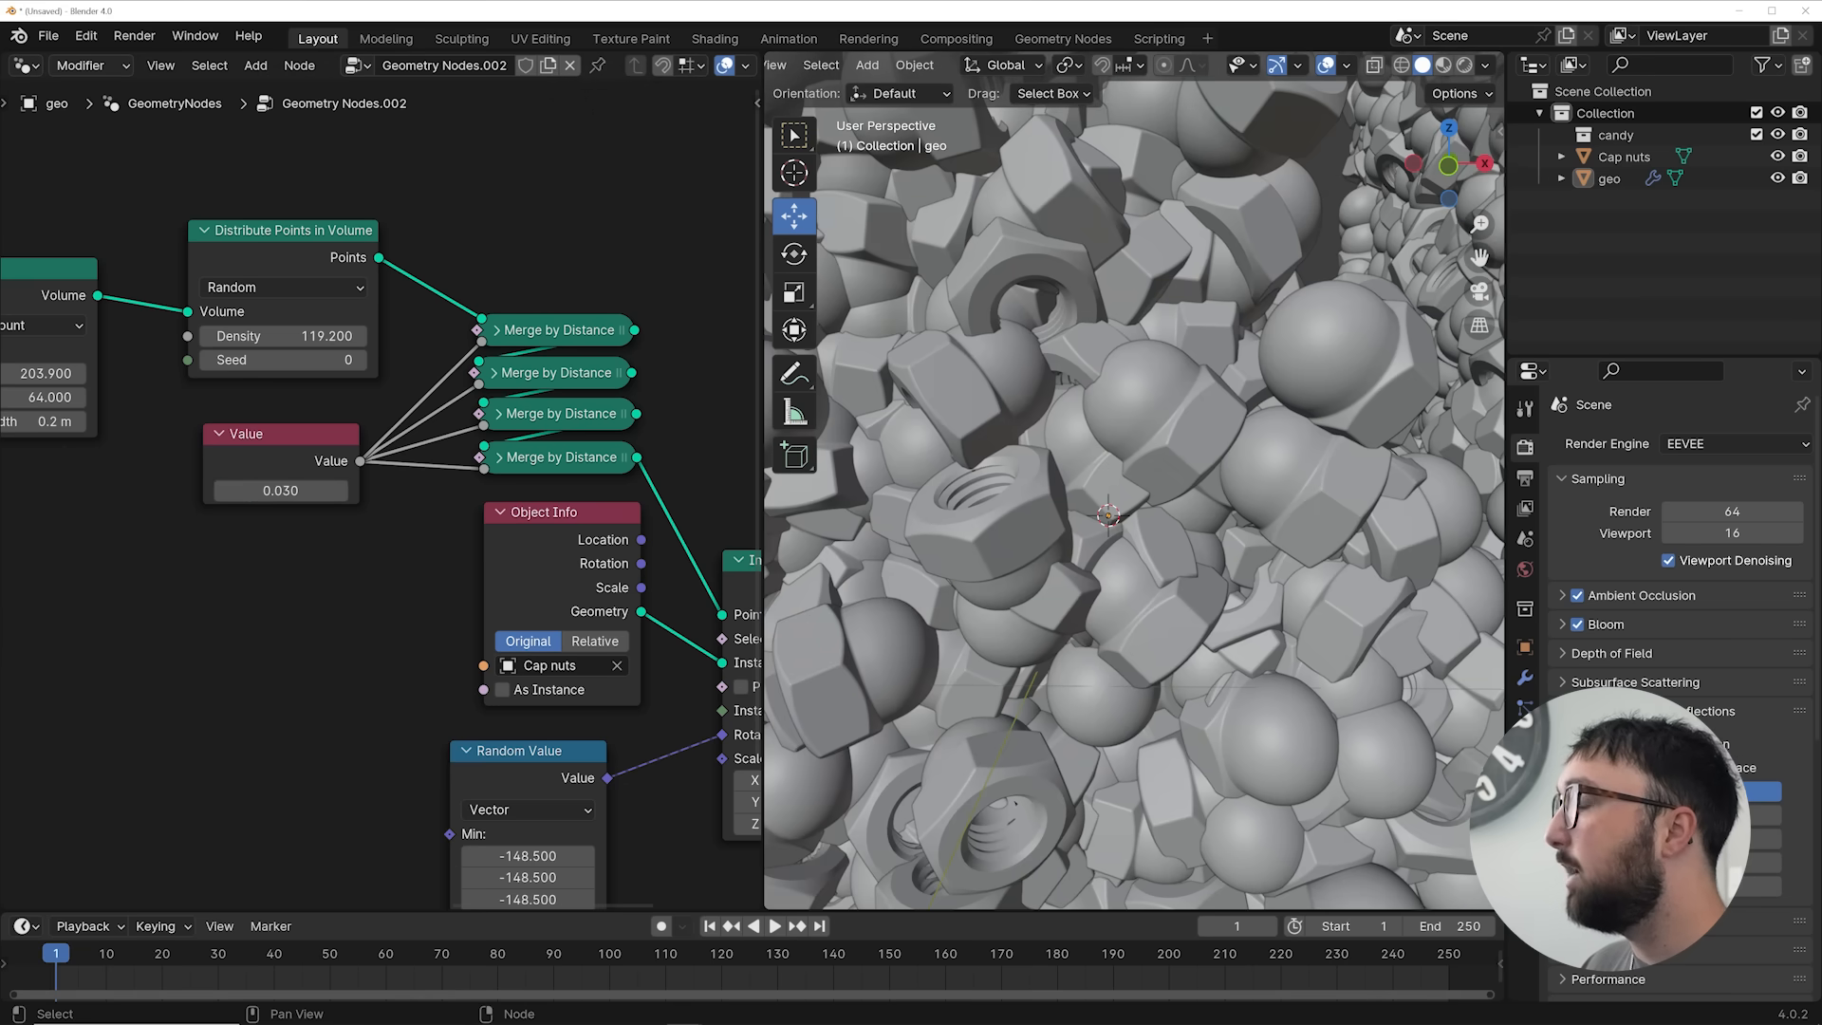
Set the Value node driving the merge distances to 0.120, after trying much larger values such as 7.330
left_click_drag(275, 491, 348, 490)
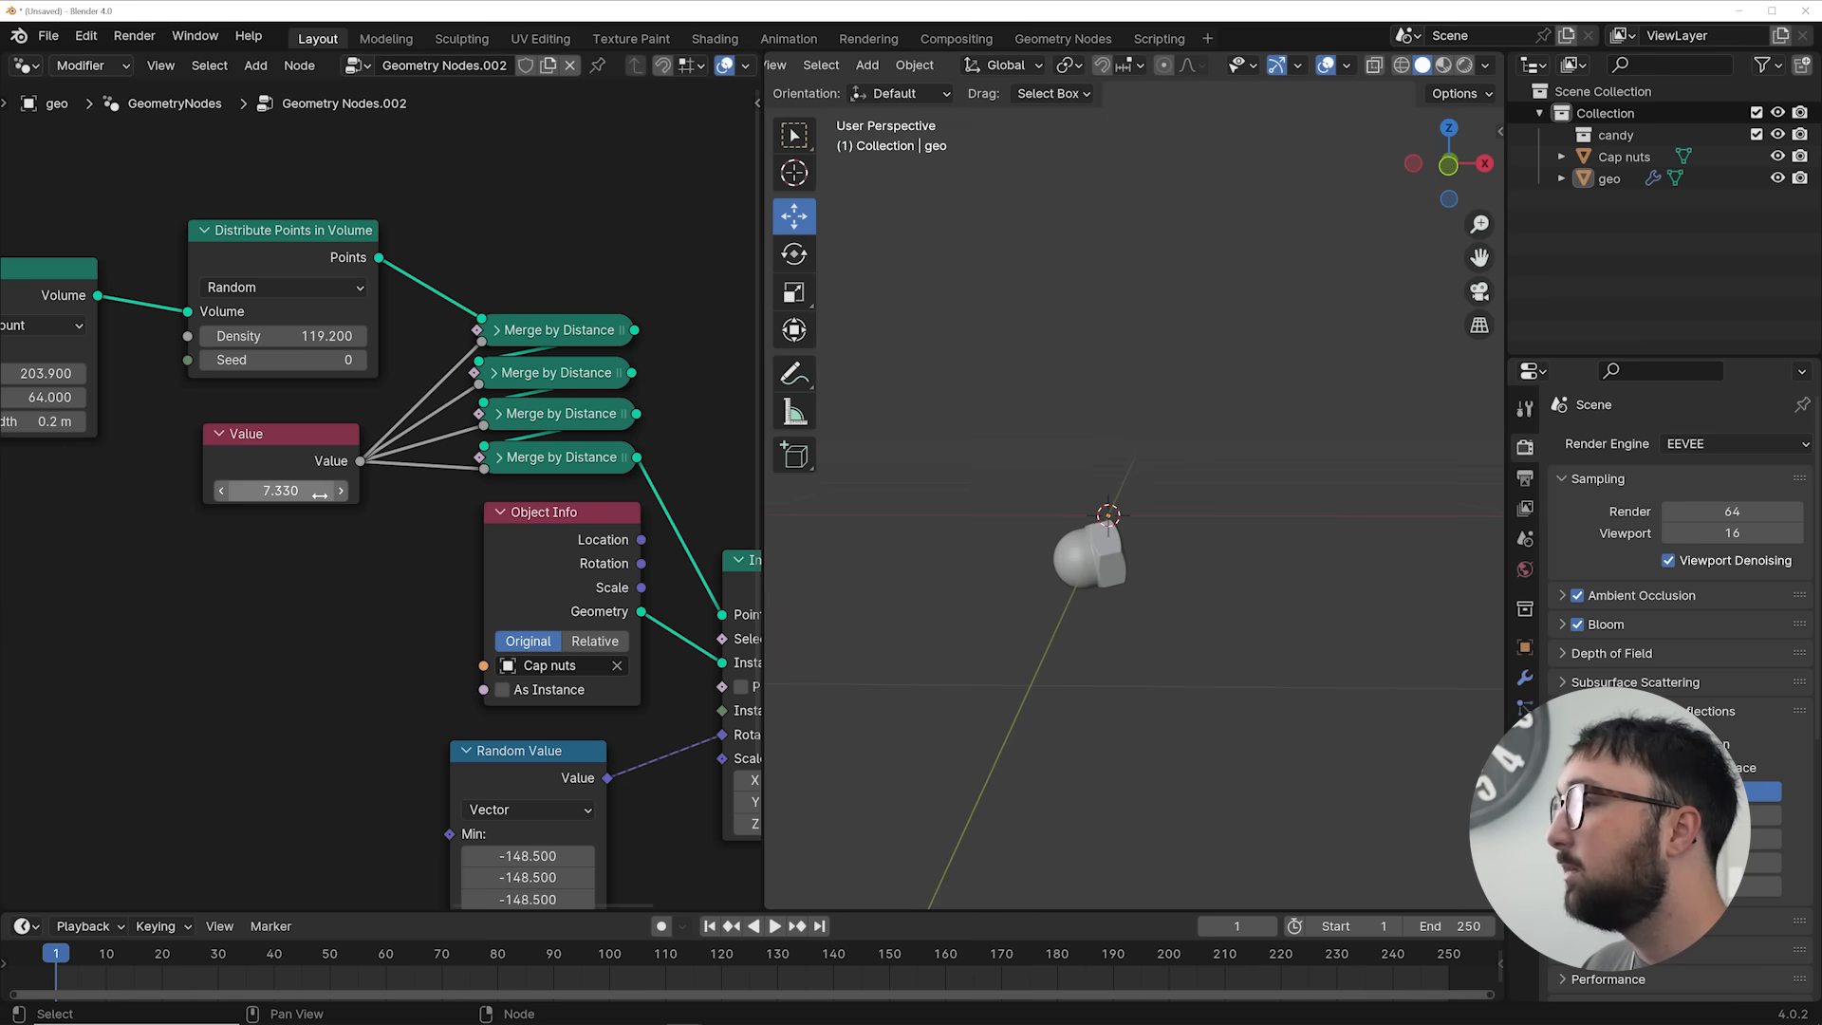
scroll(817, 525, "down", 6)
left_click_drag(326, 491, 285, 491, "shift")
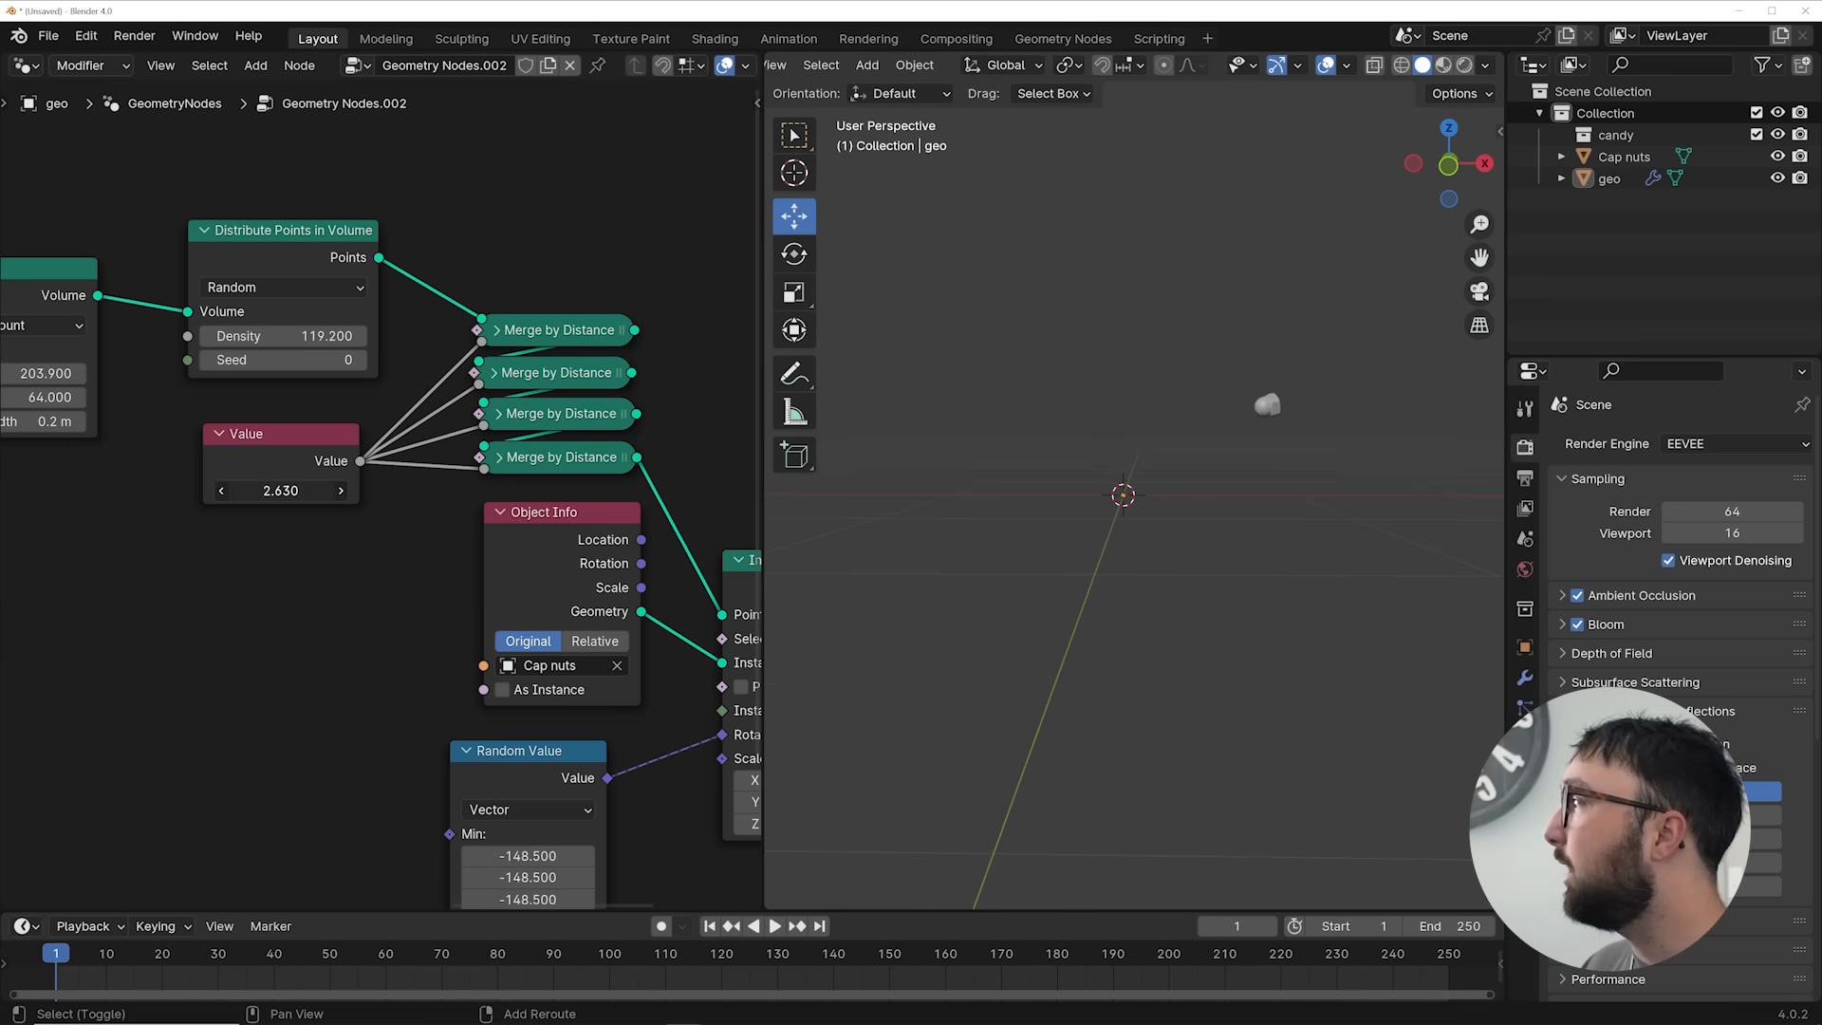
mouse_move(319, 490)
left_mouse_down("shift")
mouse_move(256, 489)
mouse_move(317, 490)
mouse_move(274, 490)
mouse_move(296, 490)
left_mouse_up("shift")
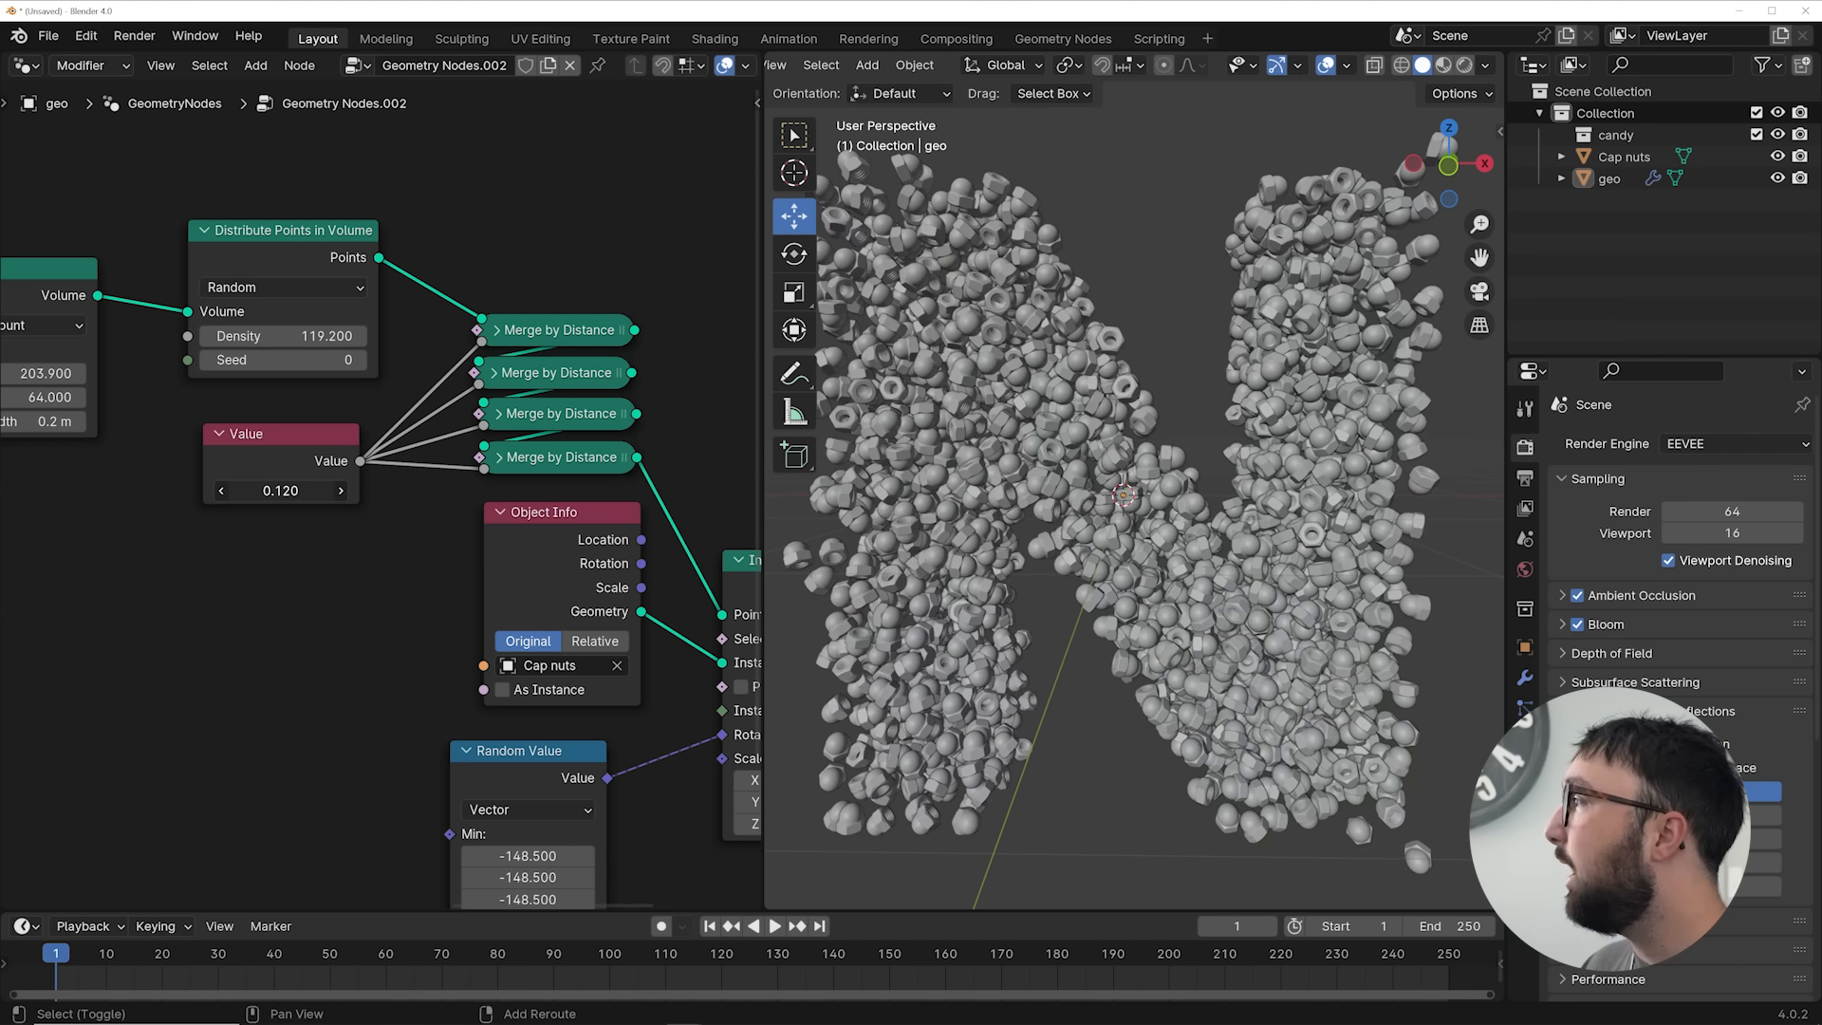
Inspect the cap nut spacing from several distances and set the Distribute Points in Volume seed to 1
middle_click_drag(1186, 494, 1146, 490)
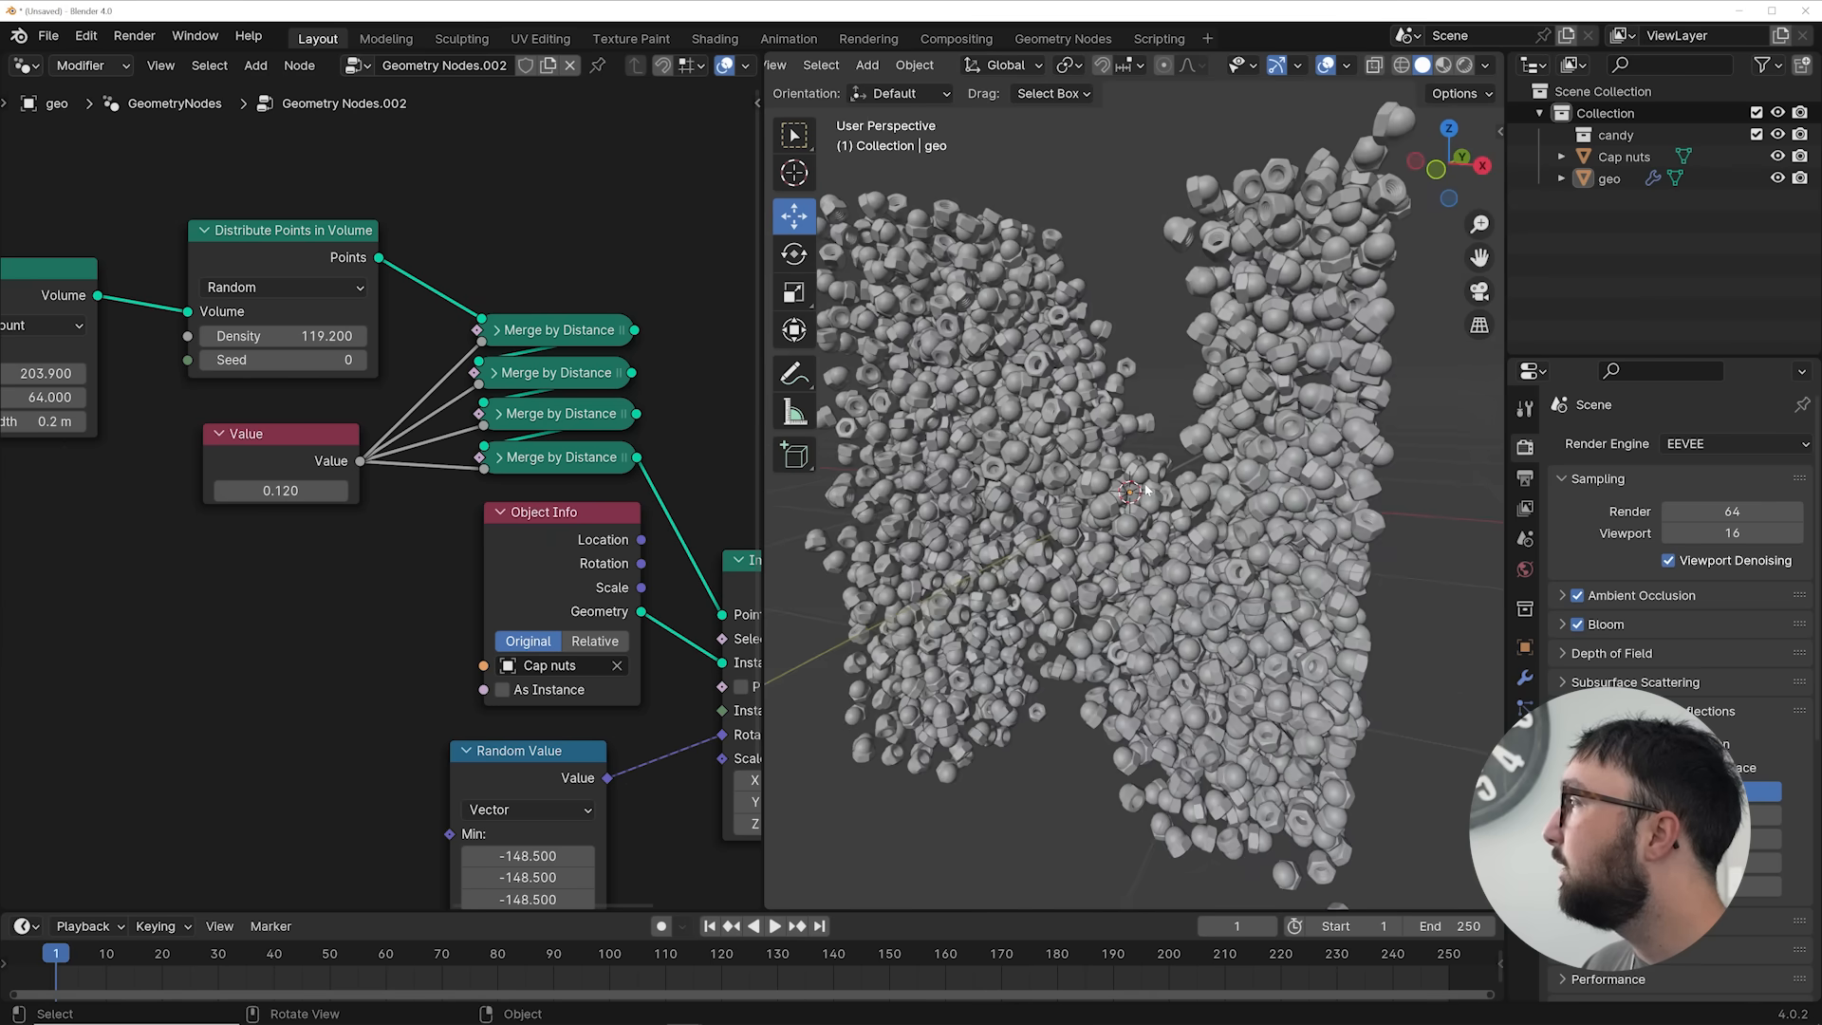
scroll(1146, 490, "up", 4)
scroll(1136, 489, "up", 4)
scroll(1137, 490, "down", 8)
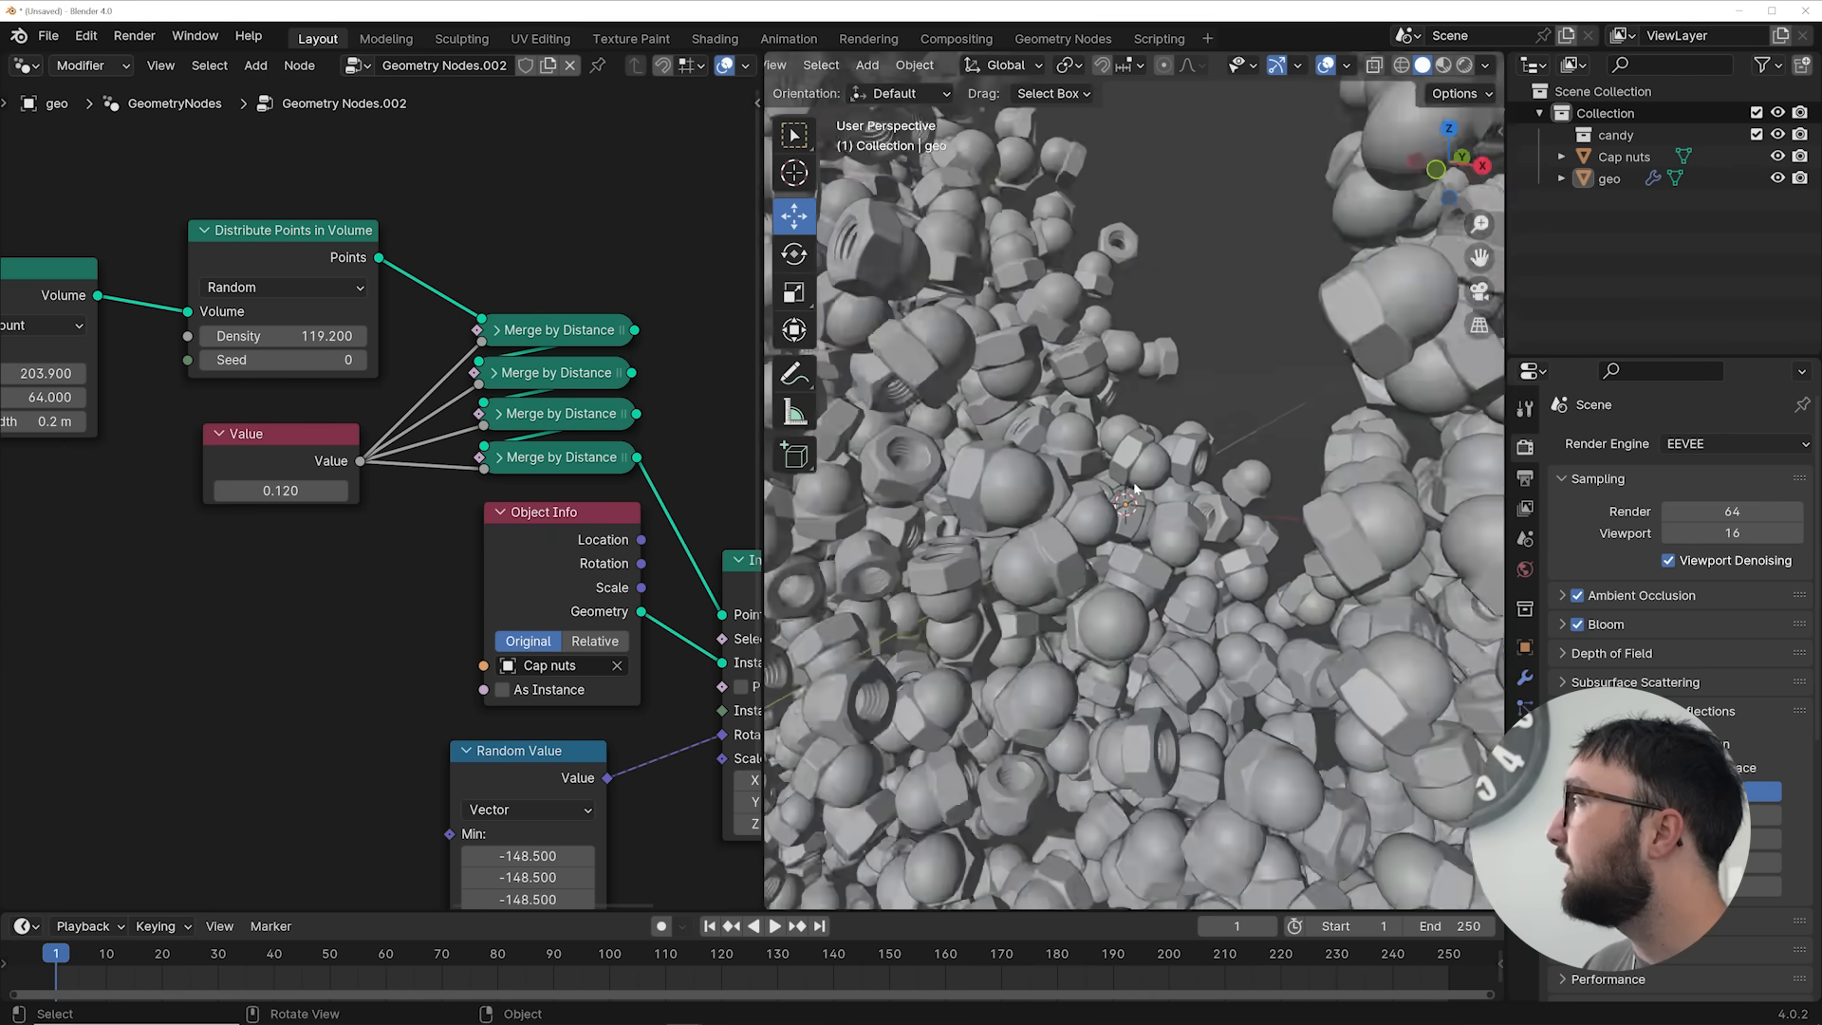
scroll(1136, 490, "up", 5)
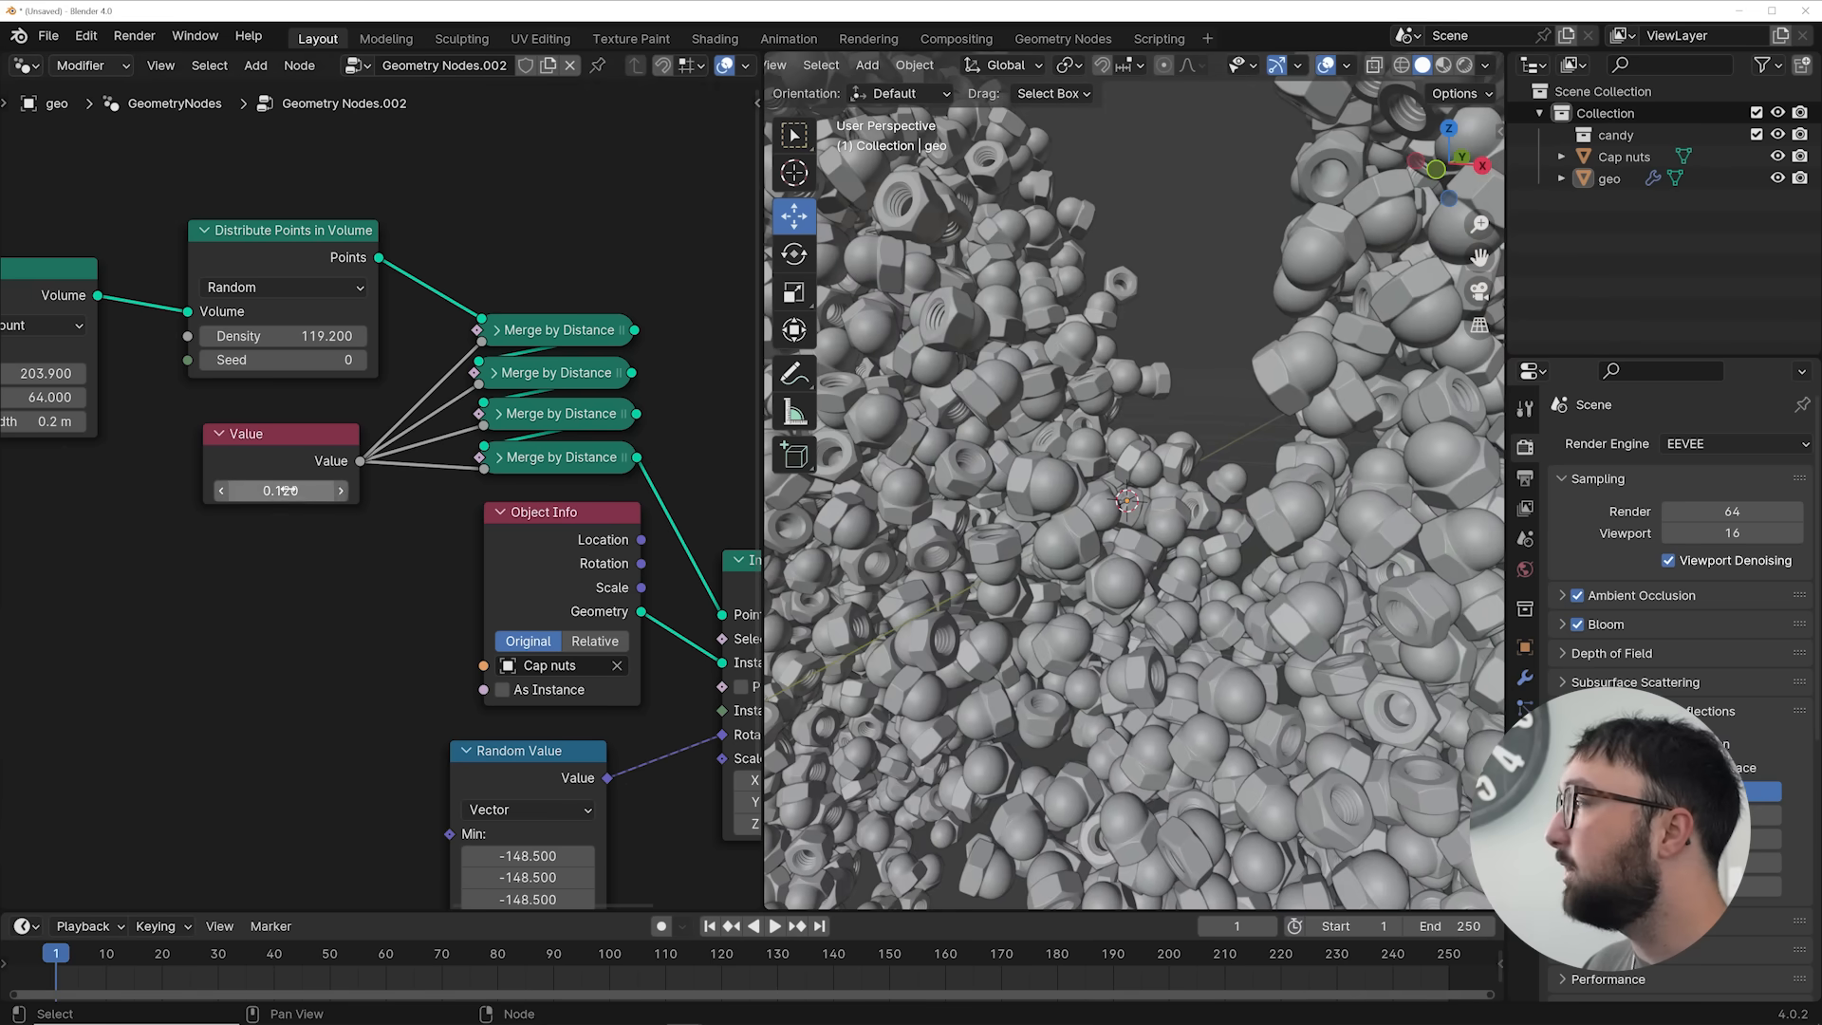
scroll(1175, 513, "down", 5)
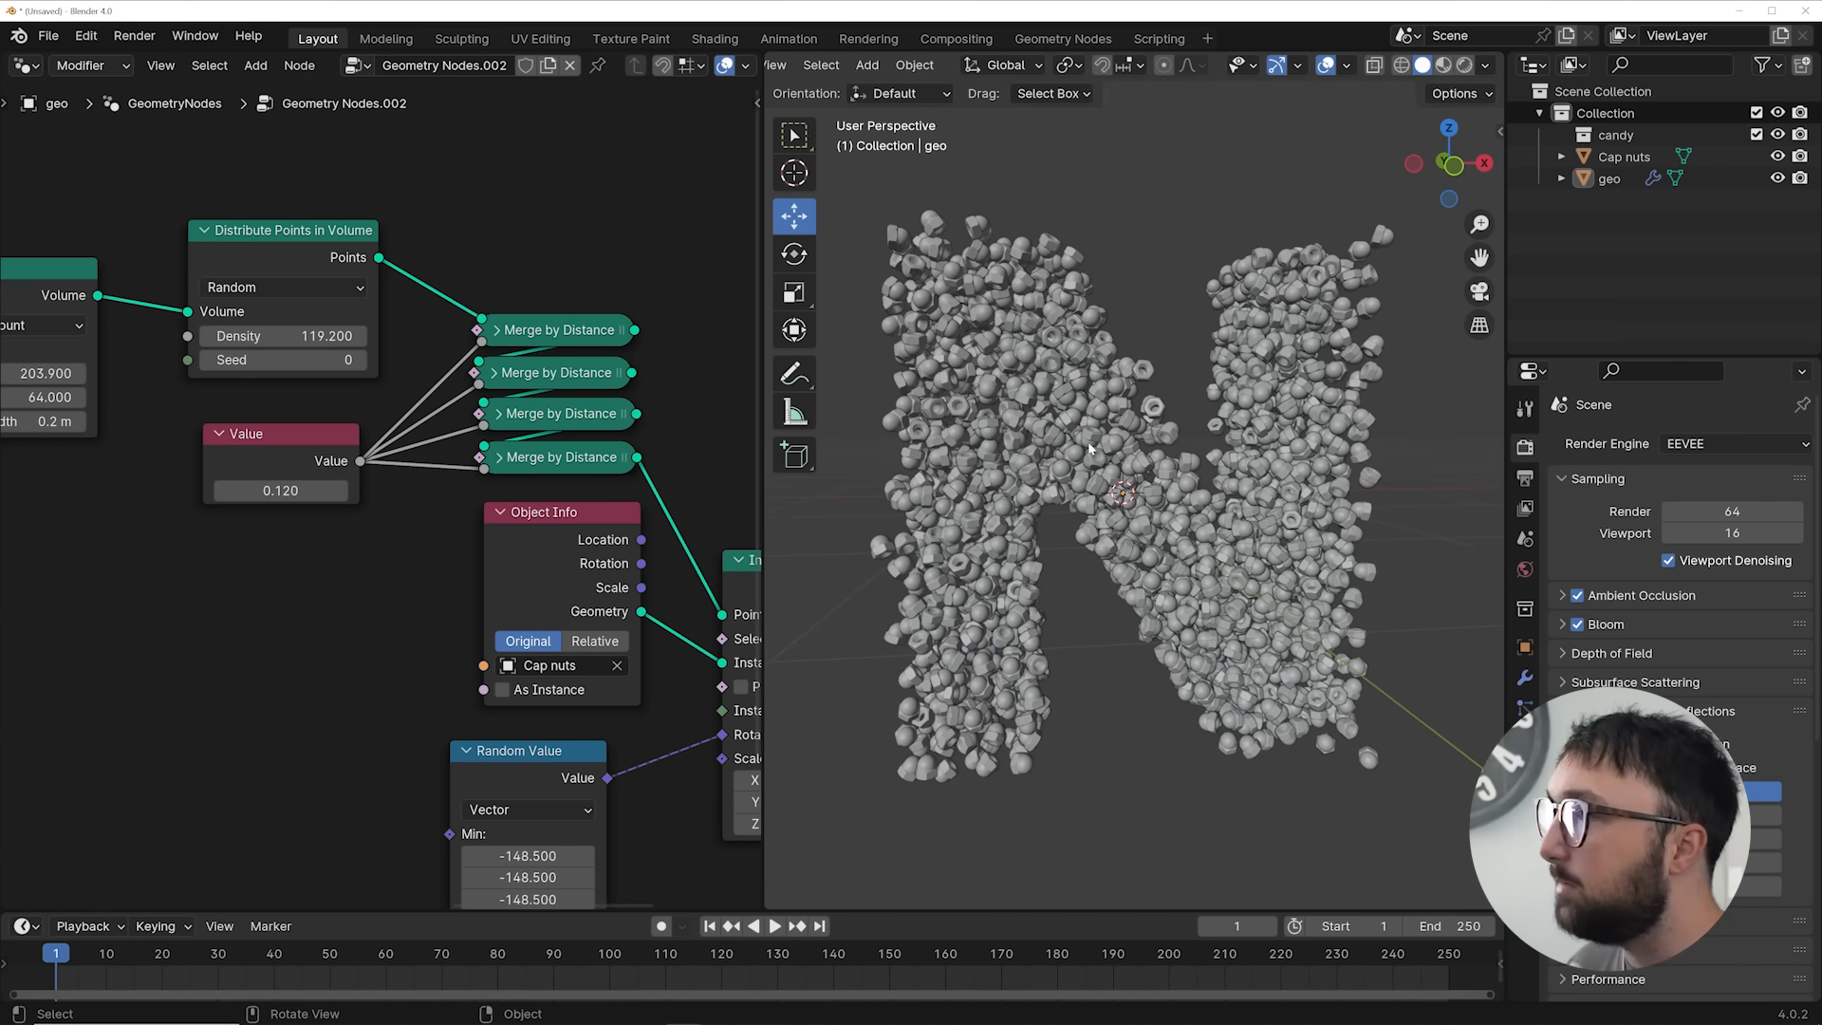
left_click(359, 360)
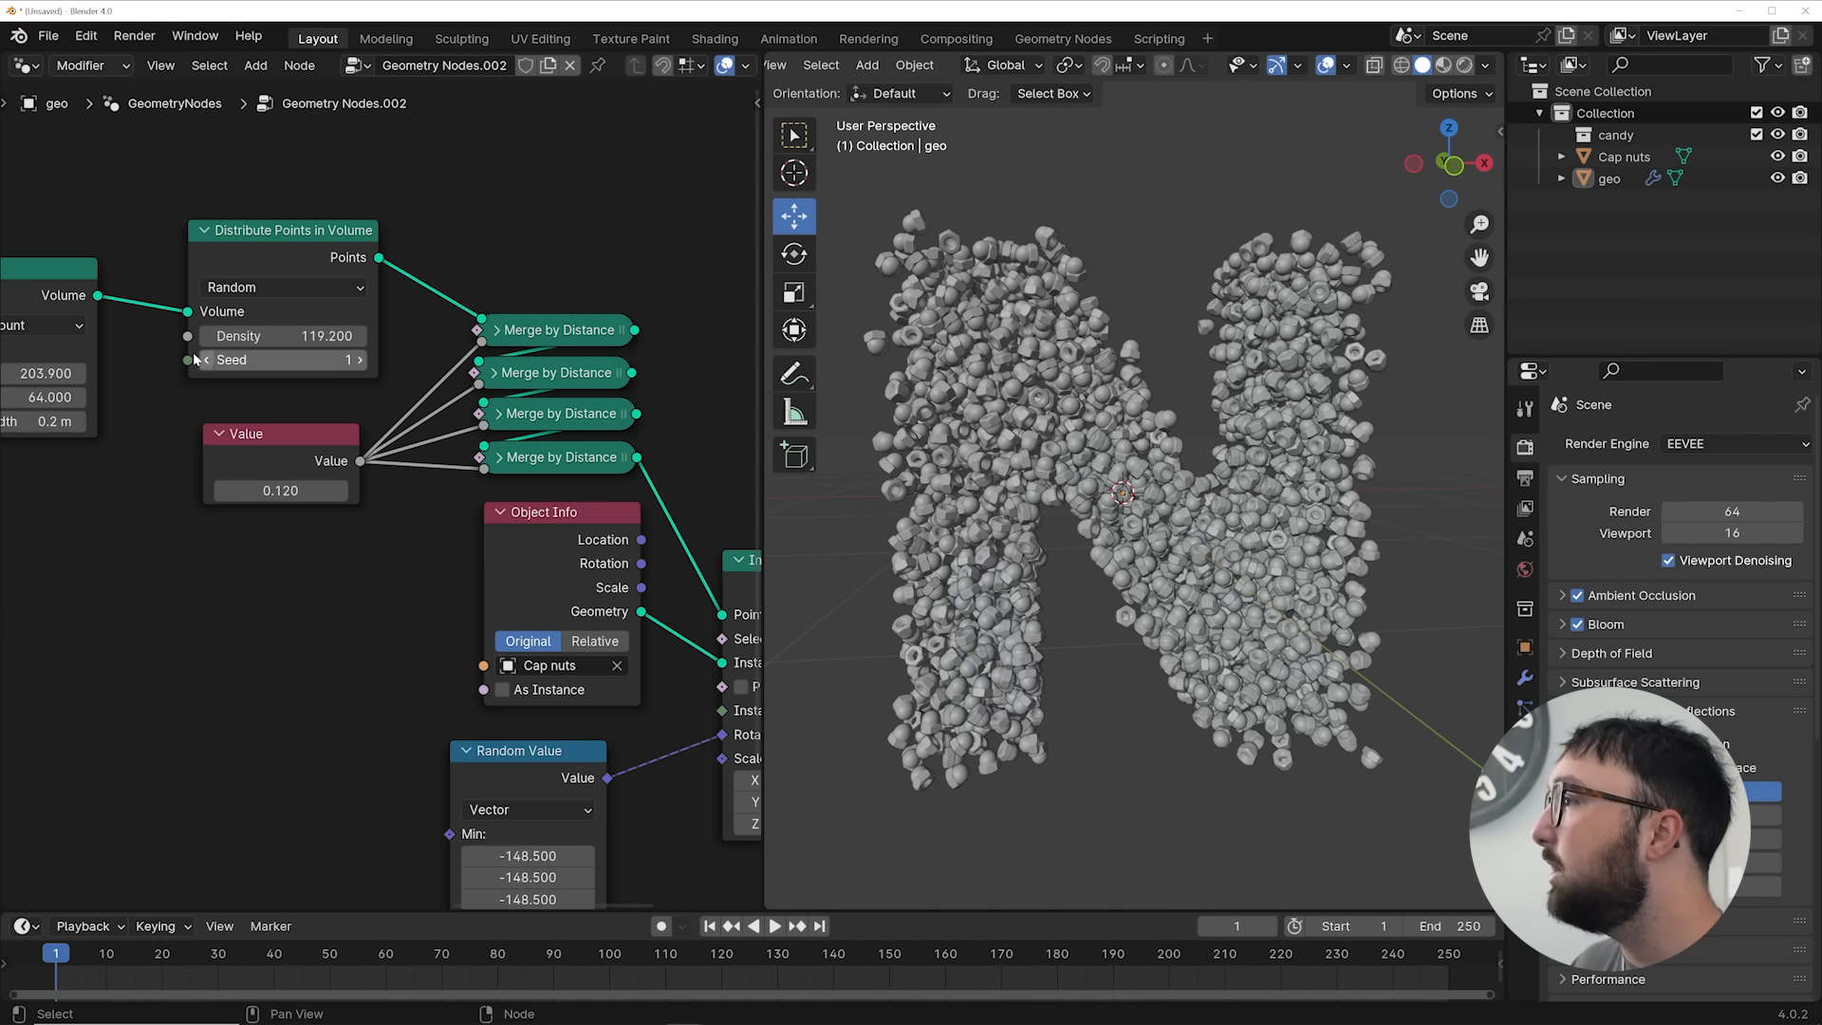
Set the Distribute Points in Volume seed to 0 and the Random Value minimum to -138.740 on all axes
left_click_drag(252, 365, 237, 365)
middle_click_drag(604, 476, 229, 370)
scroll(229, 370, "down", 1)
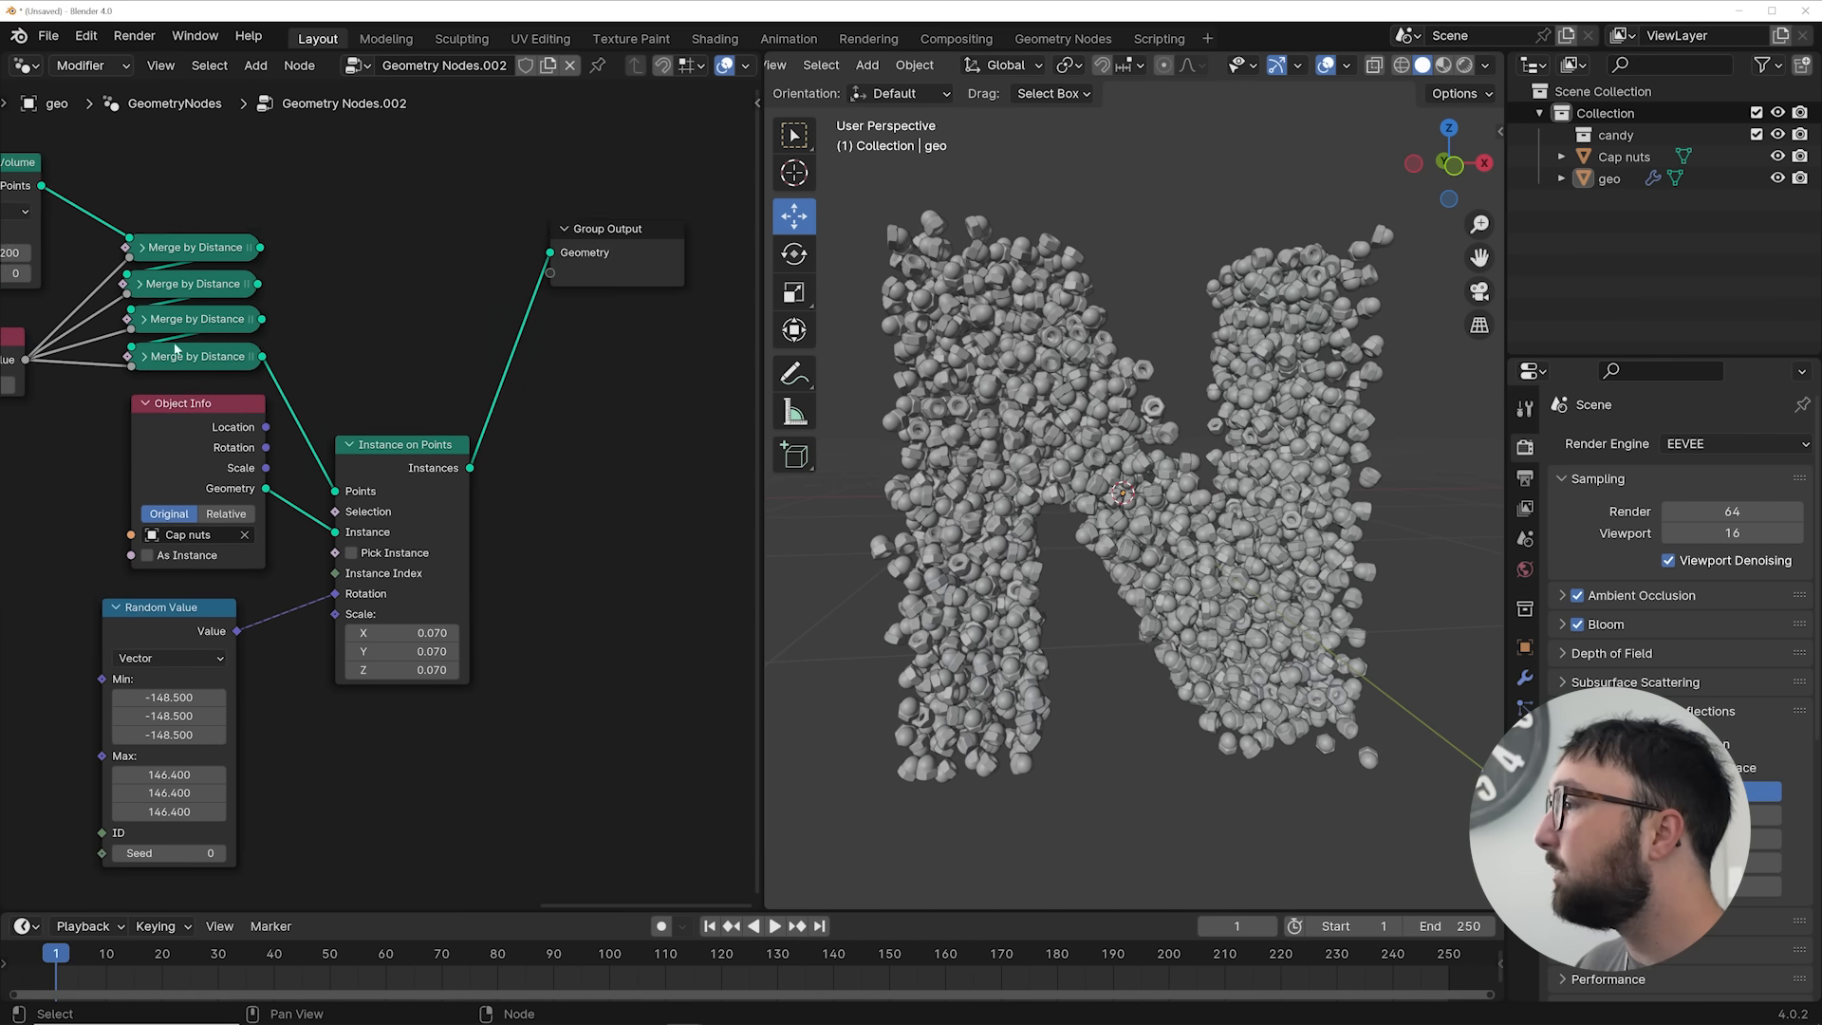
middle_click_drag(240, 700, 300, 595)
scroll(1152, 516, "up", 5)
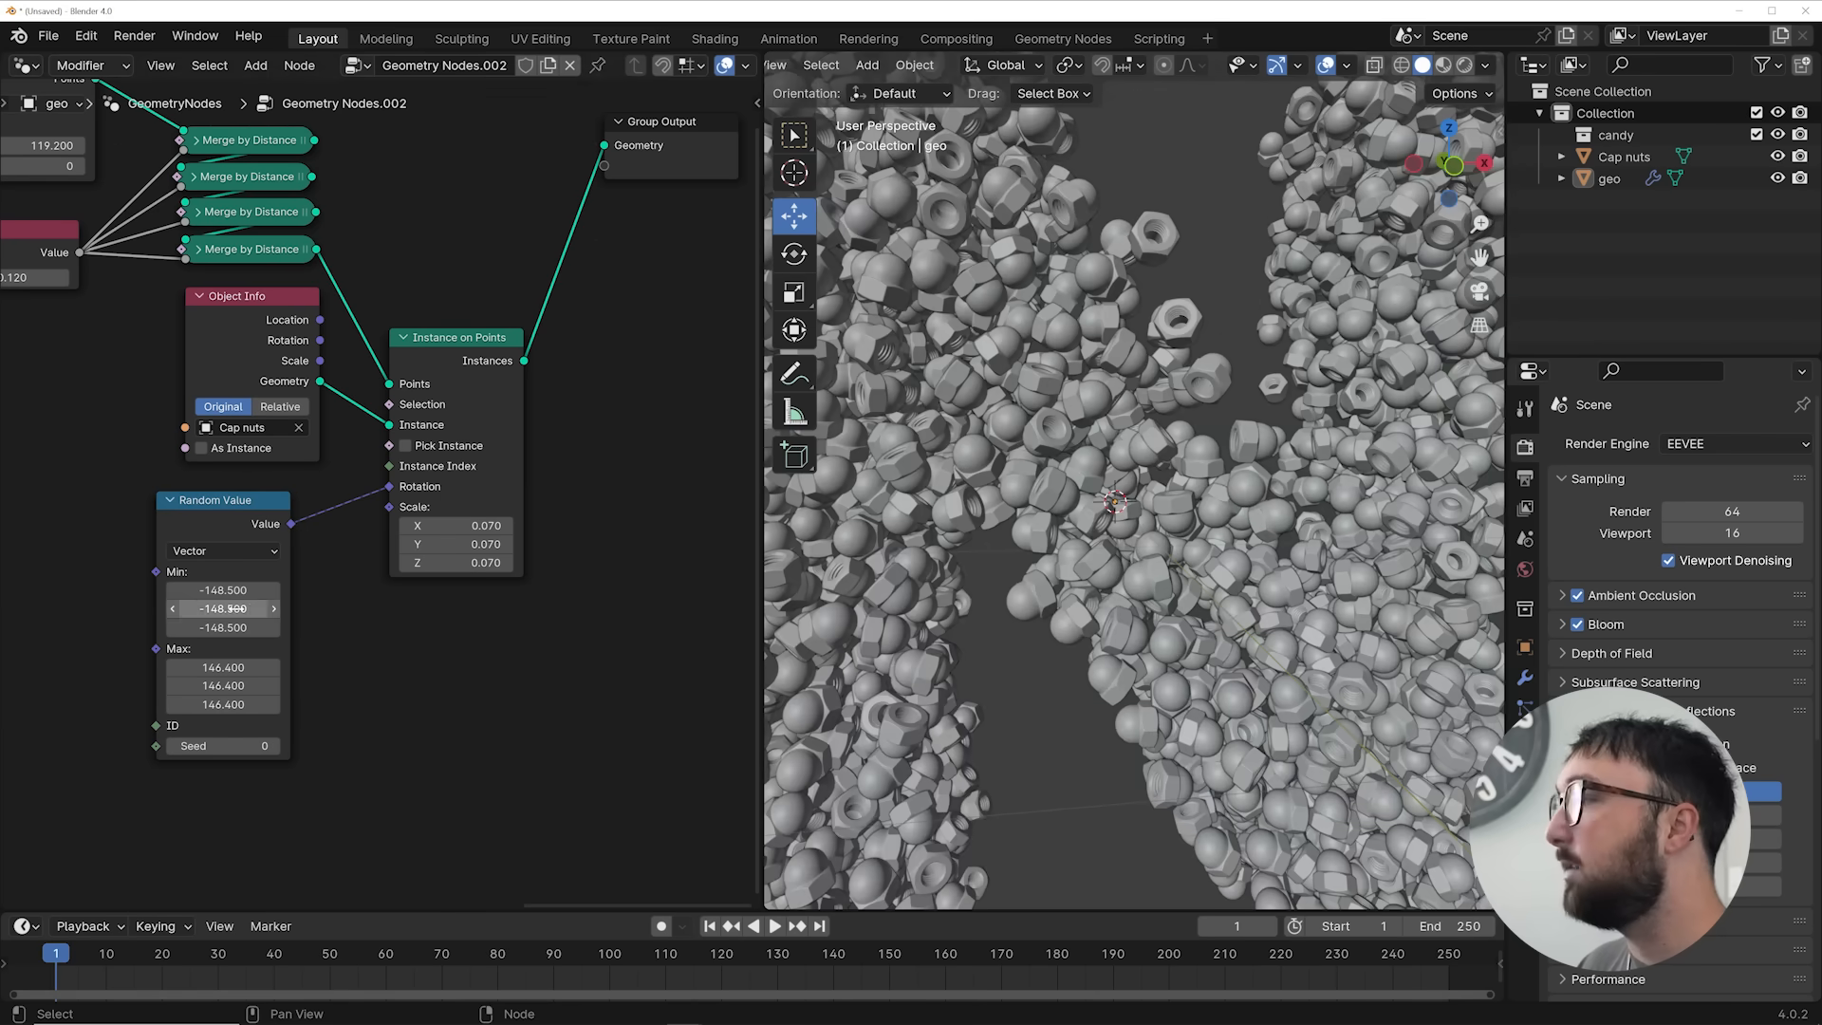
mouse_move(237, 591)
left_mouse_down()
mouse_move(271, 590)
mouse_move(228, 590)
mouse_move(253, 591)
left_mouse_up()
Move the Group Output aside and insert a Rotate Instances node between Instance on Points and Group Output
middle_click_drag(538, 535, 296, 682)
left_click_drag(407, 310, 507, 602)
key("shift+a")
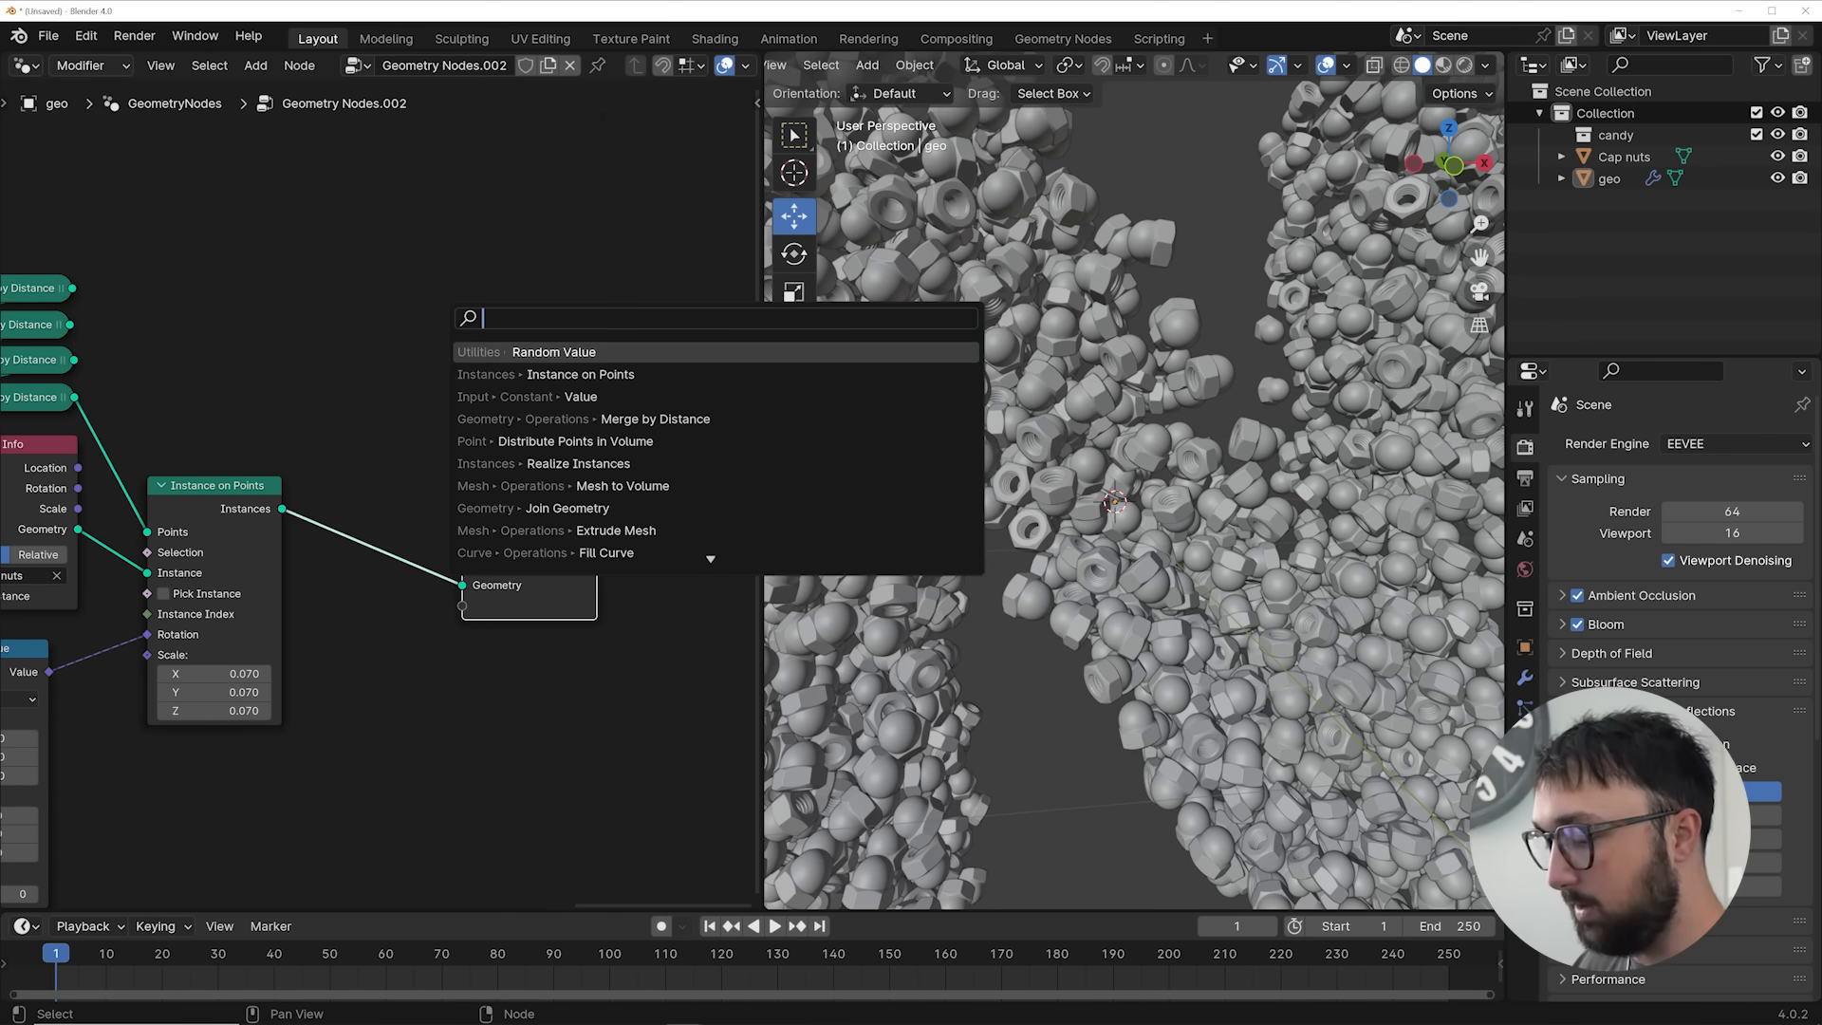
type("rotate")
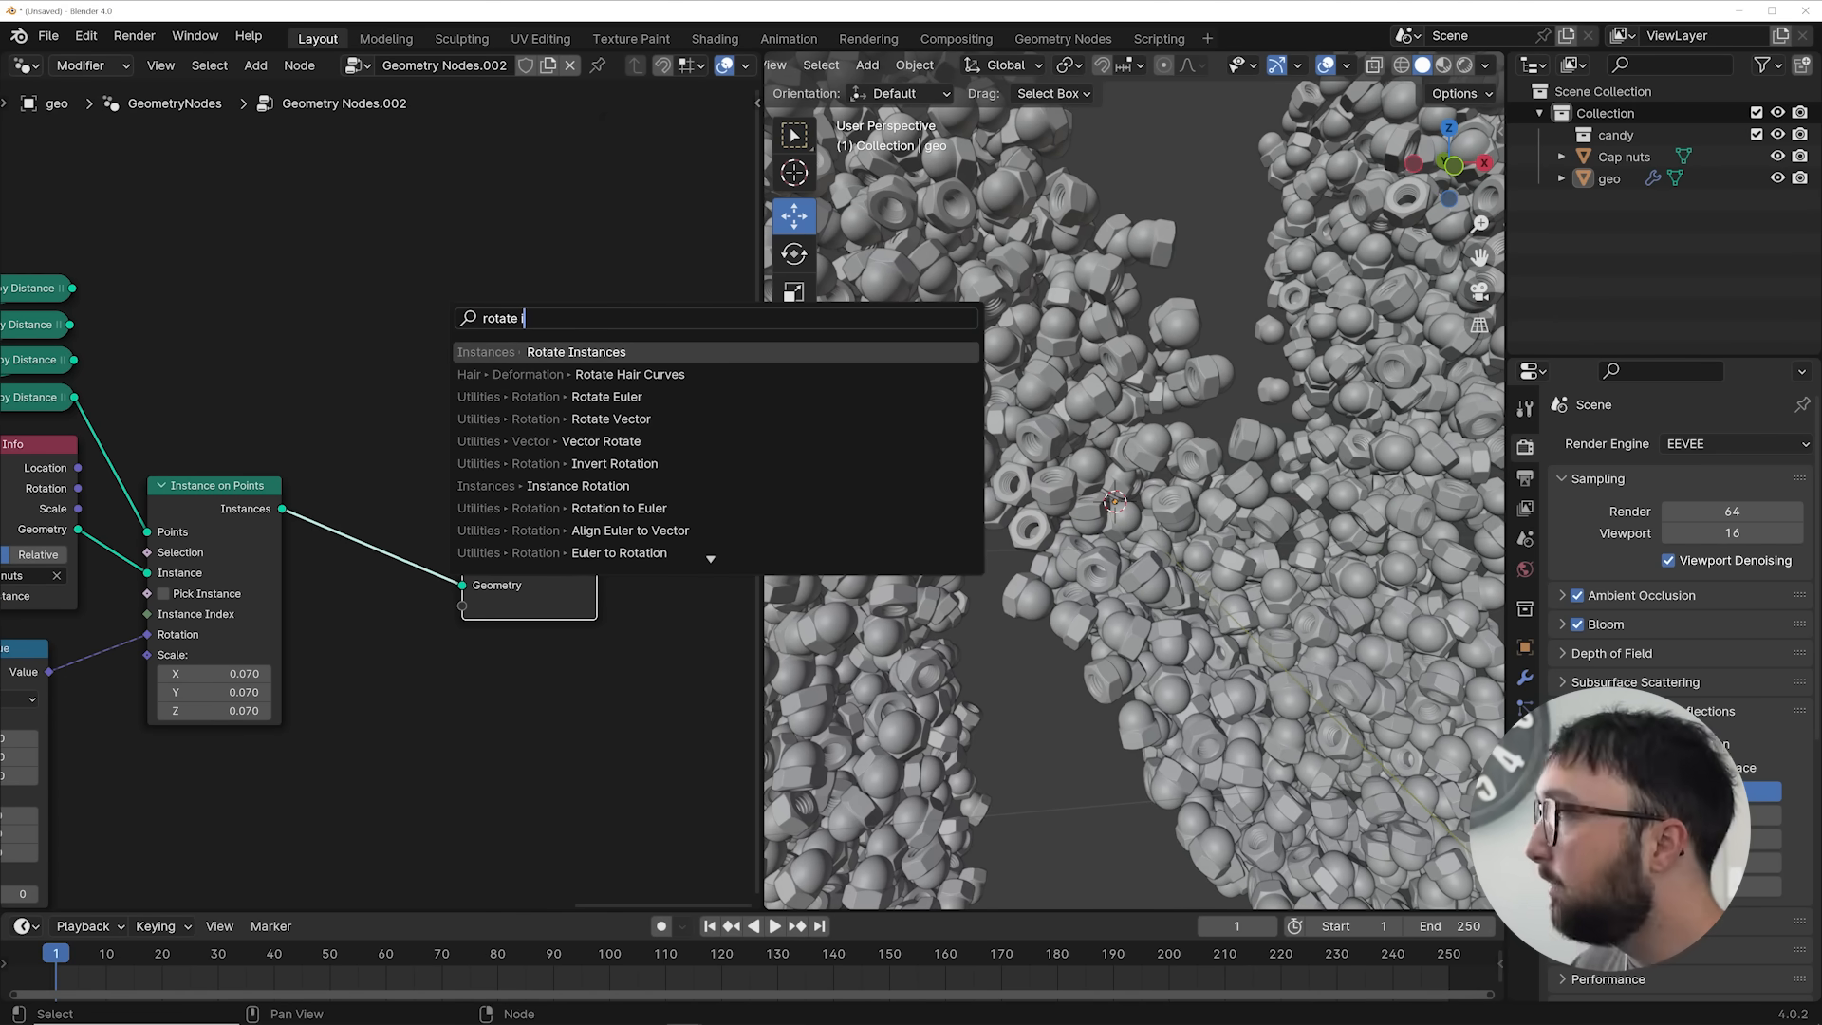
key("Return")
left_click(356, 488)
middle_click_drag(366, 494, 525, 428)
Try a range of X rotations on the Rotate Instances node, such as 317° and 342.1°, and reset the value to 0°
left_click_drag(165, 595, 181, 600)
left_click(181, 600)
middle_click_drag(592, 534, 475, 543)
left_click_drag(475, 543, 810, 543)
key("Return")
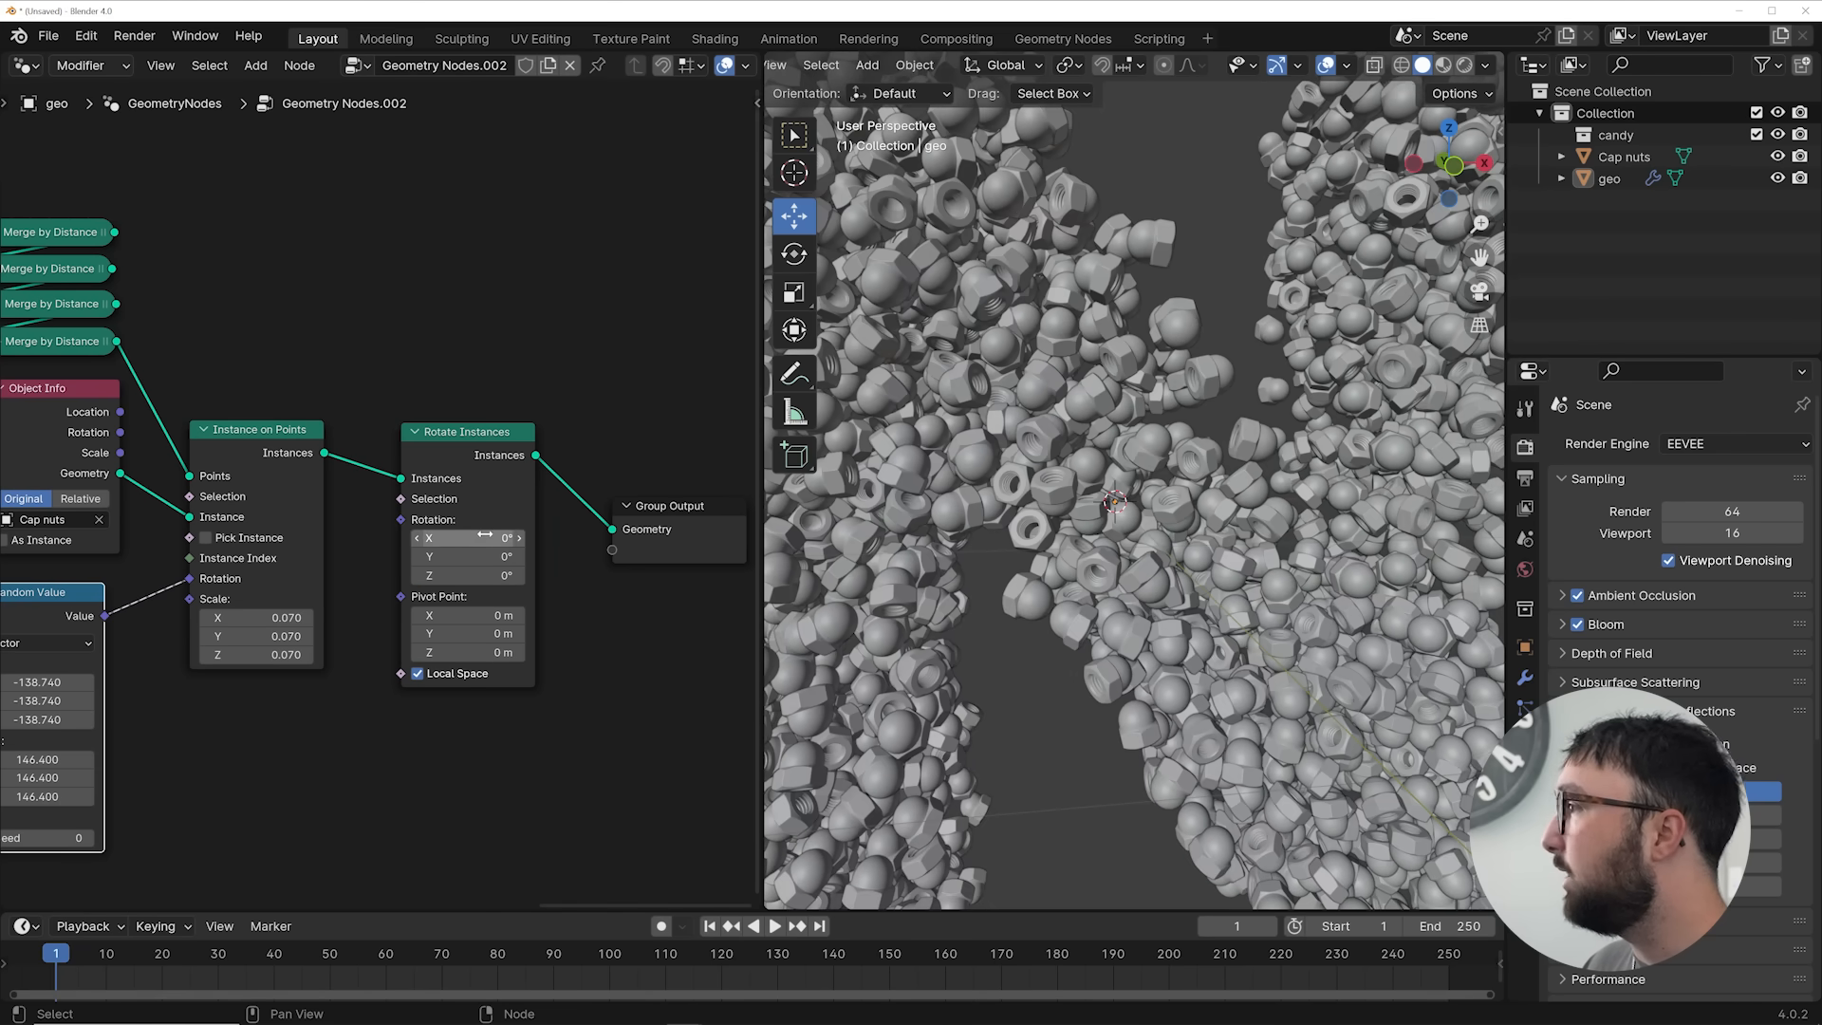
left_click_drag(488, 538, 770, 538)
right_click(488, 538)
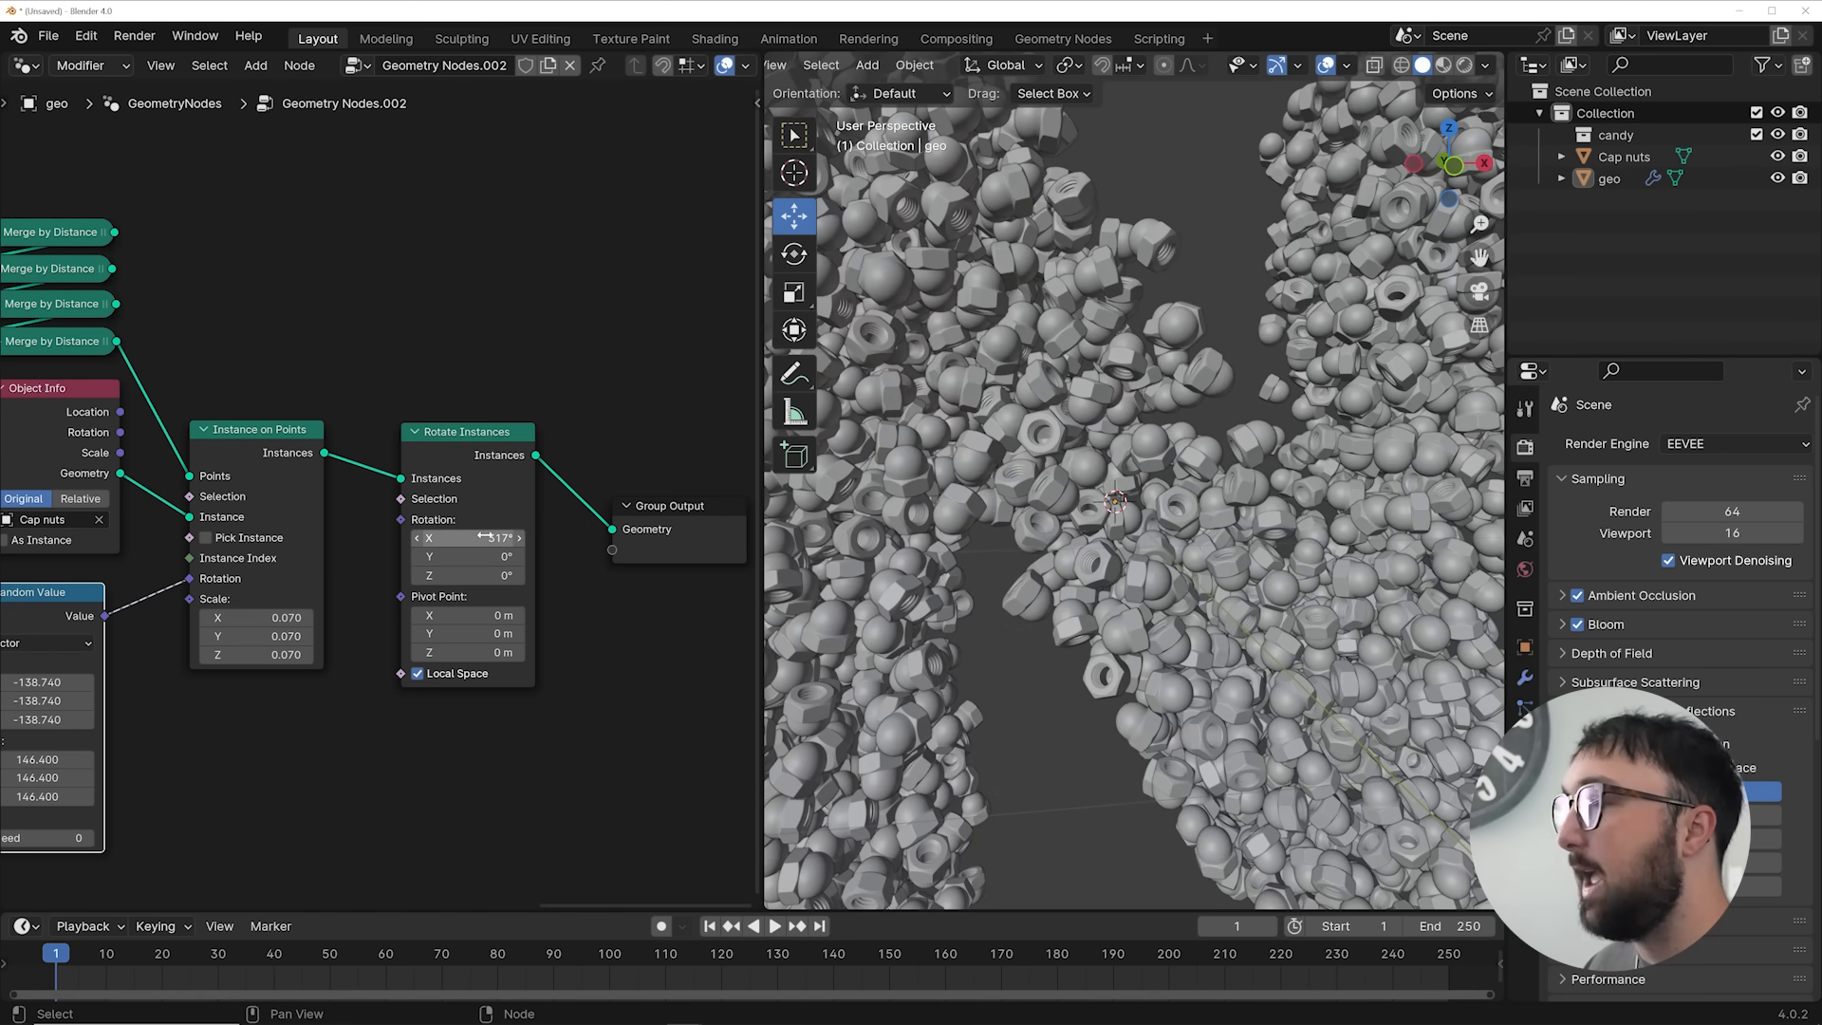
left_click_drag(482, 537, 505, 537)
left_click(481, 538)
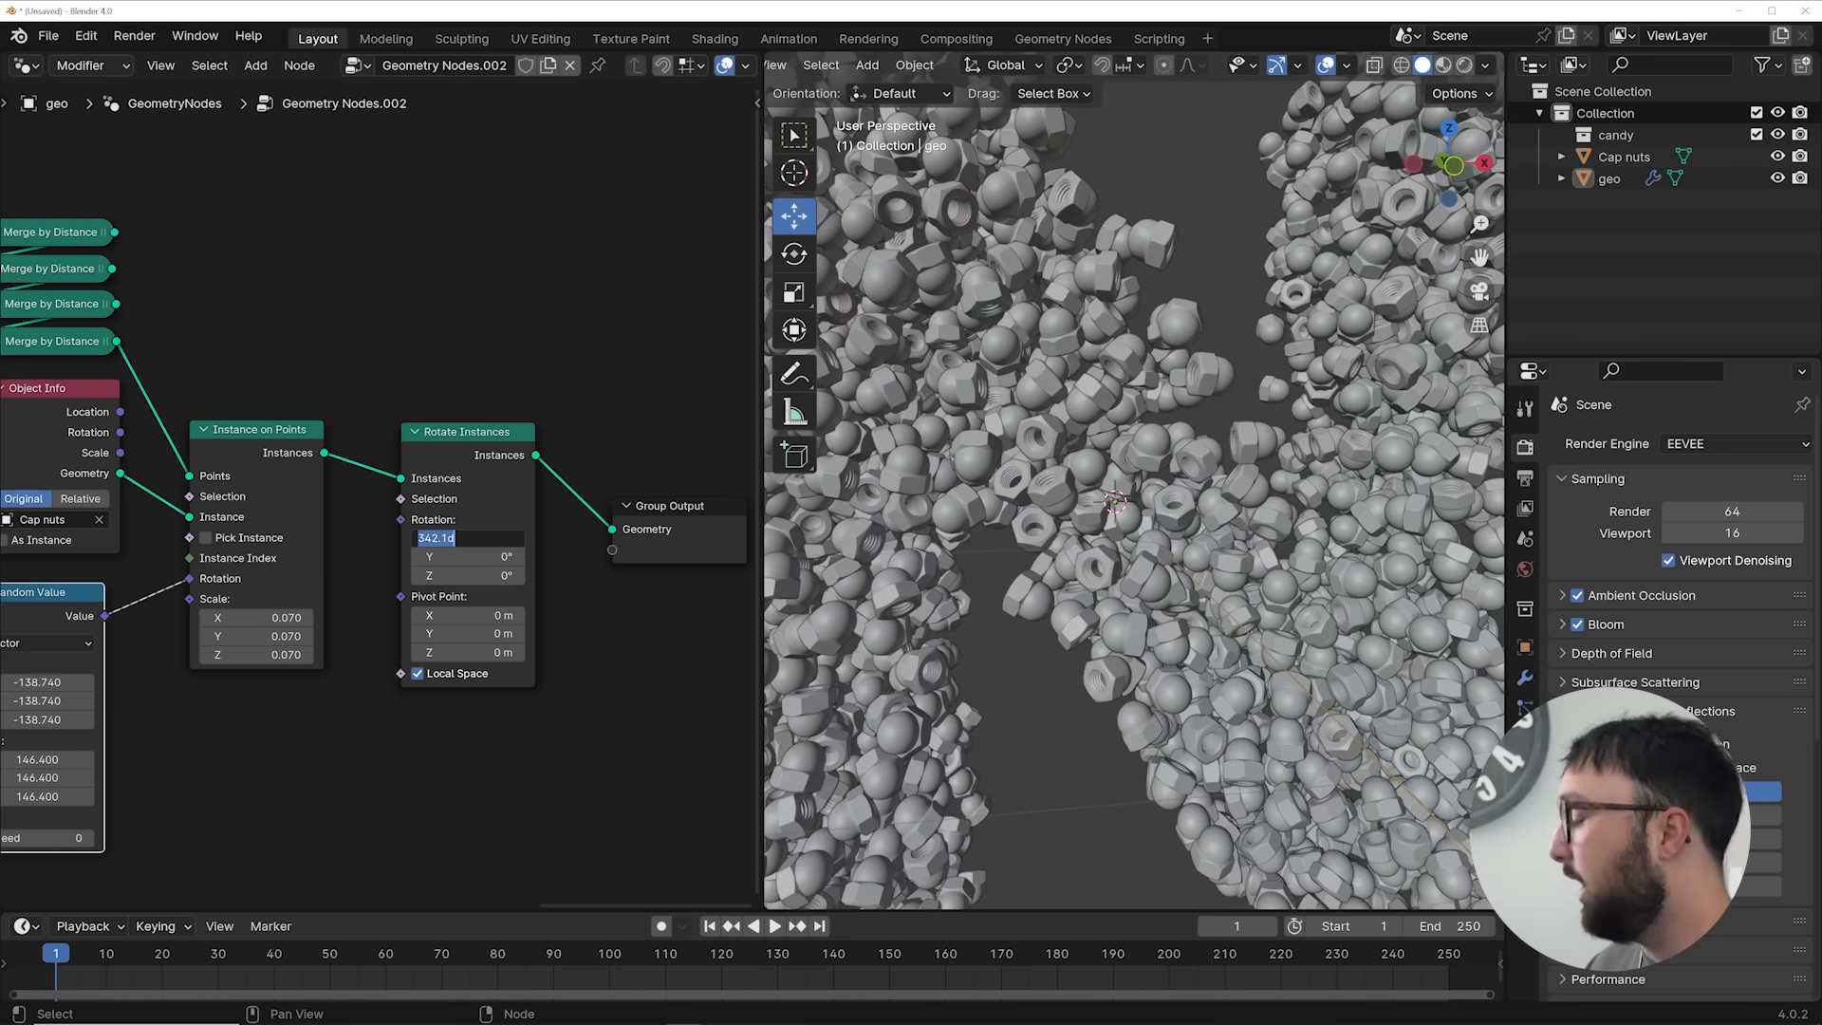
key("Return")
Change the String to Curves text to "hi" and inspect the cap nut letters
scroll(1139, 456, "down", 7)
middle_click_drag(1140, 423, 995, 422)
scroll(233, 560, "down", 2)
middle_click_drag(249, 558, 553, 542)
middle_click_drag(160, 520, 399, 521)
middle_click_drag(191, 496, 382, 612)
scroll(195, 565, "up", 1)
scroll(195, 559, "up", 1)
middle_click_drag(196, 558, 684, 572)
middle_click_drag(322, 539, 405, 547)
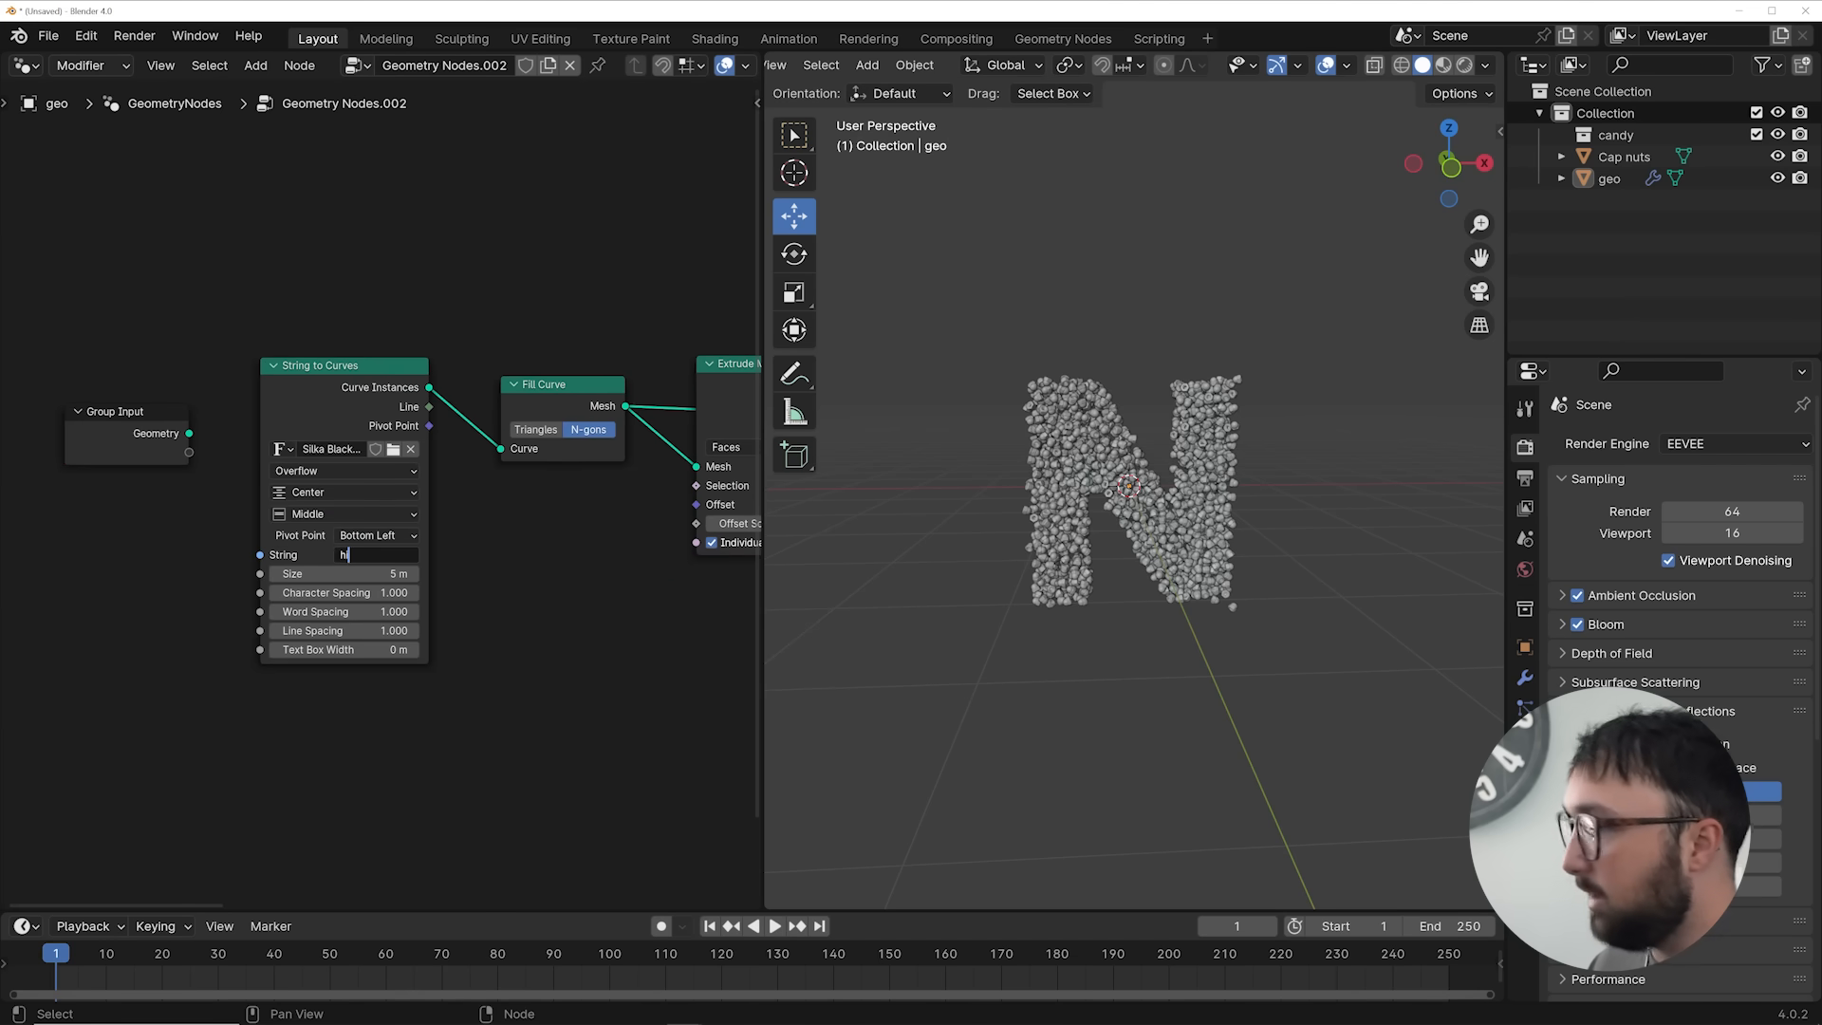
key("Return")
scroll(1148, 417, "up", 6)
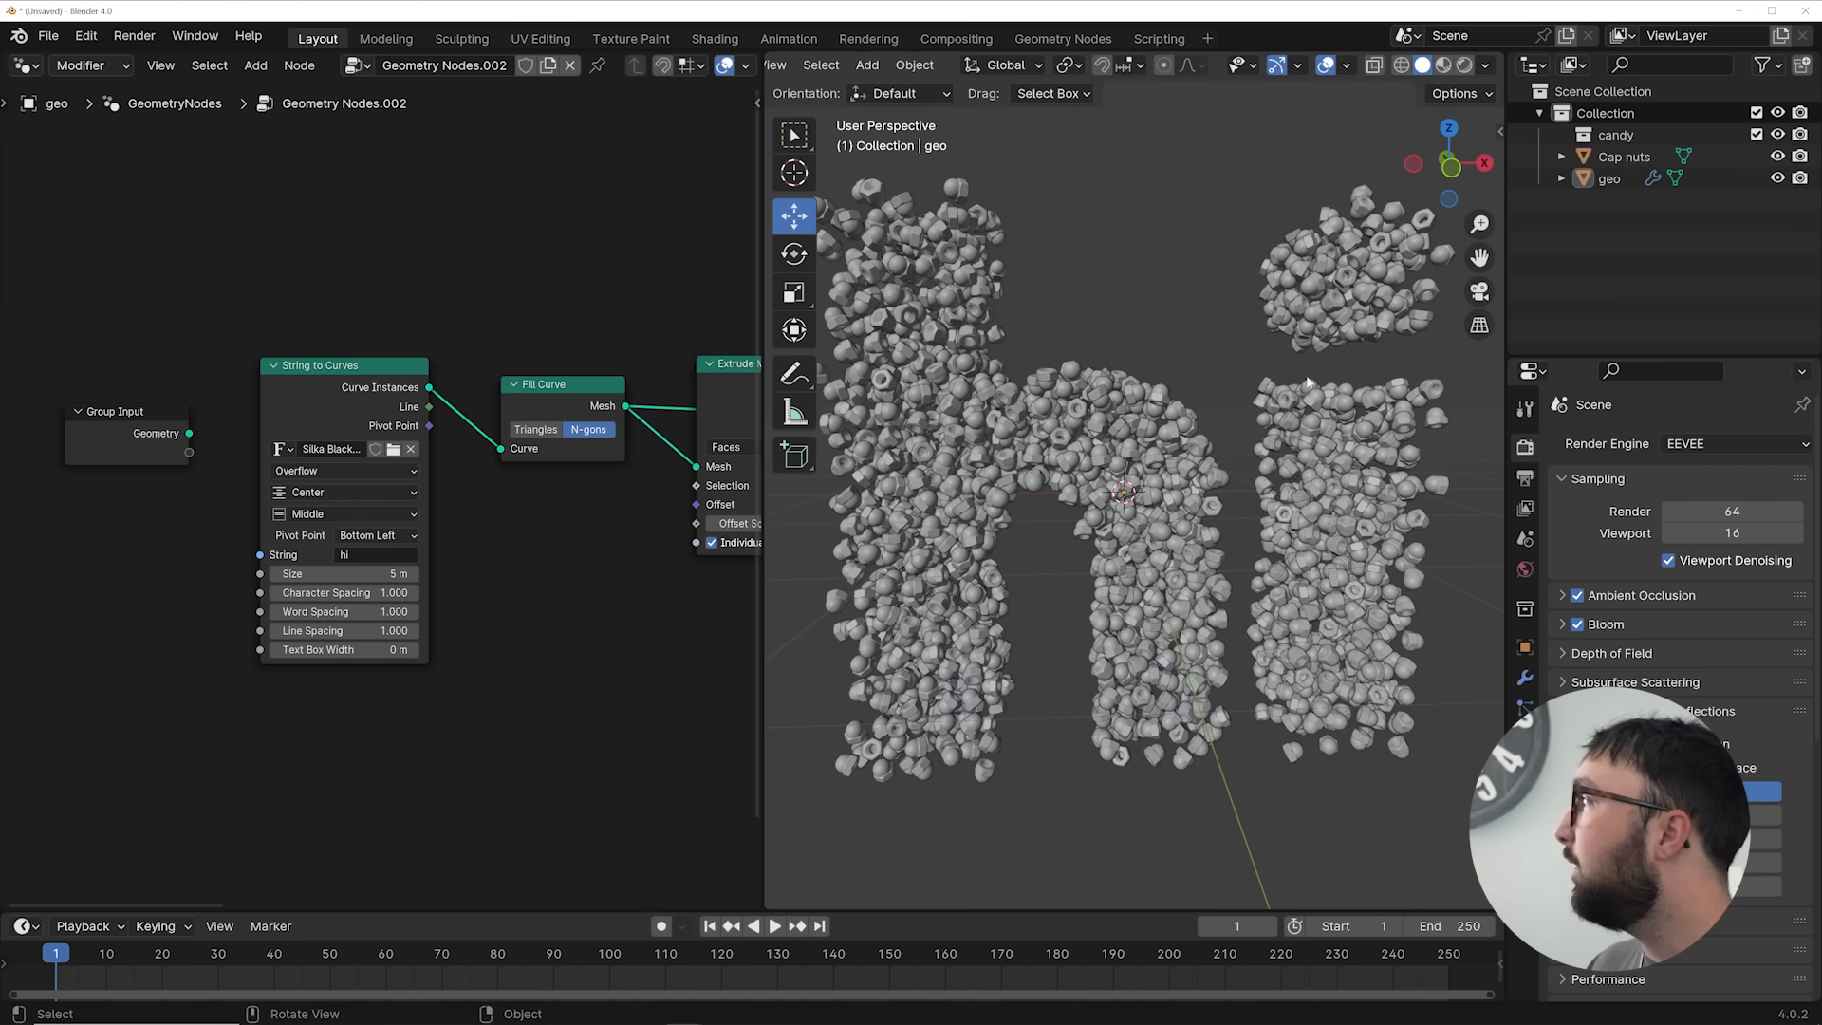
middle_click_drag(1008, 493, 855, 526)
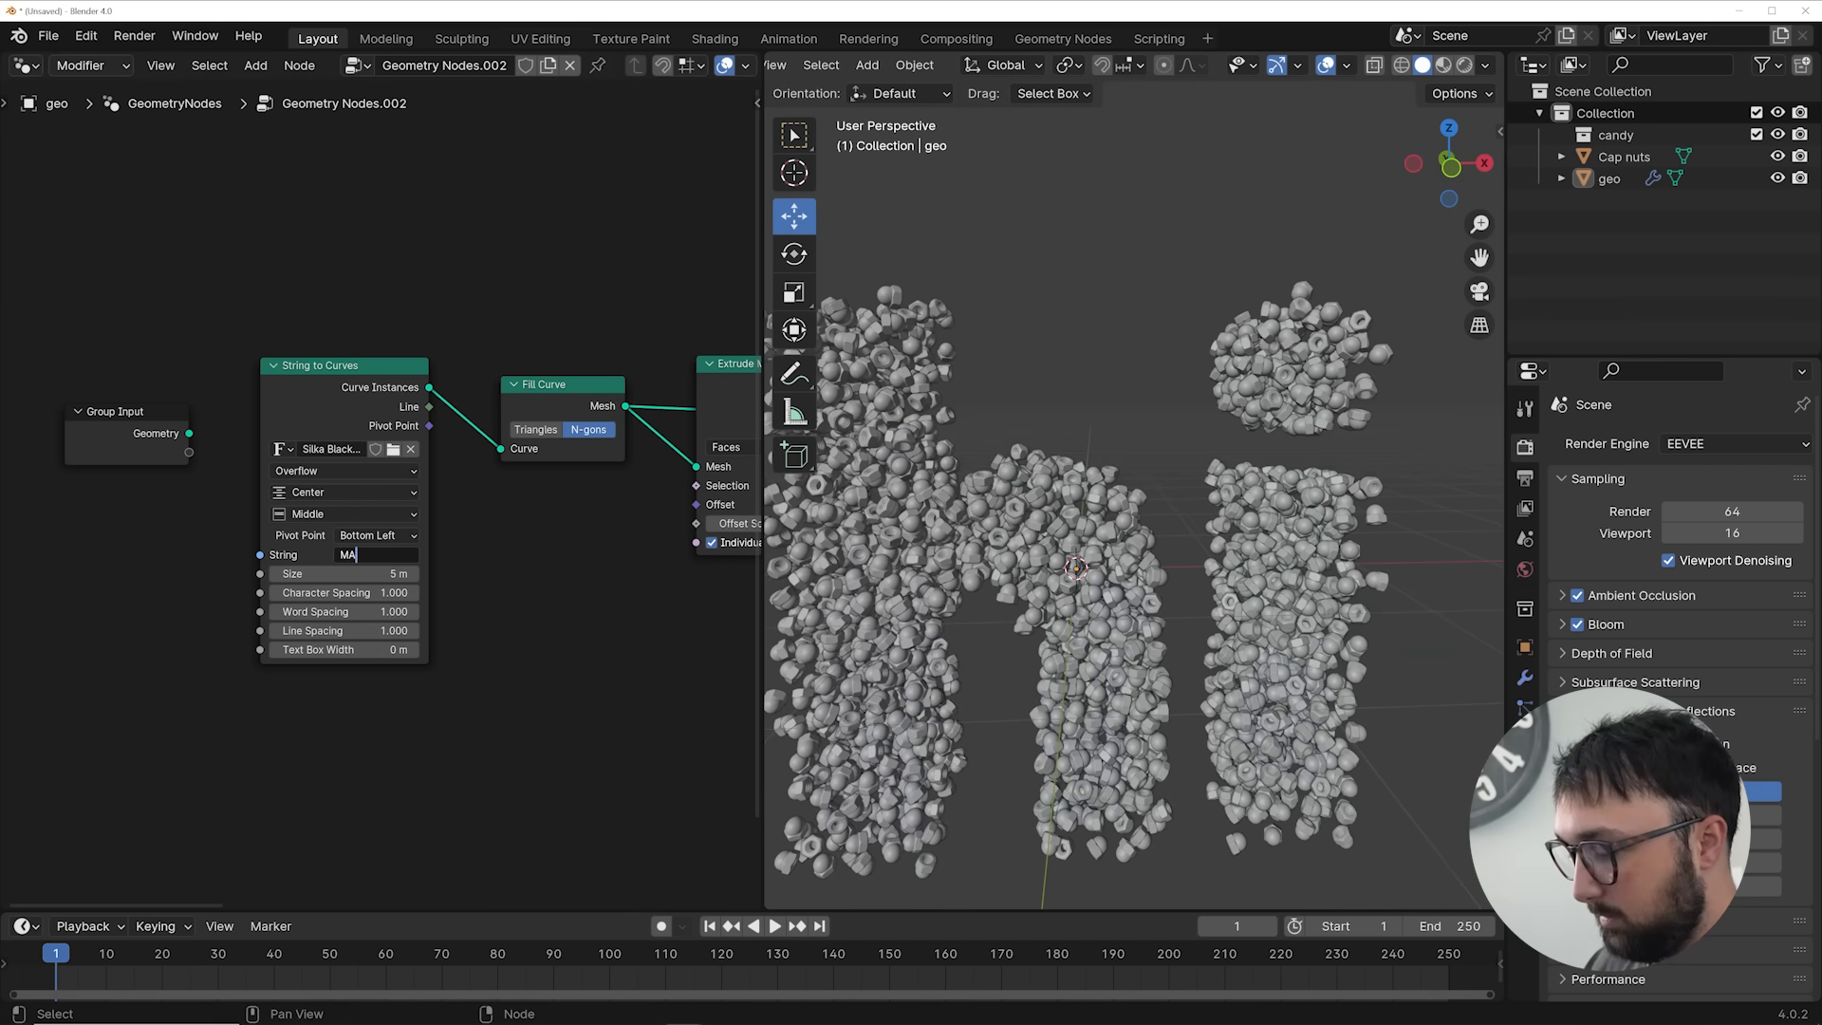
Change the String to Curves text to "MAYVBE" and view the whole word
left_click(377, 561)
type("MAYVBE")
key("Return")
scroll(1174, 524, "down", 5)
middle_click_drag(1242, 519, 1237, 510)
Change the String to Curves text to "WATCH" and look at the word more closely
left_click(414, 555)
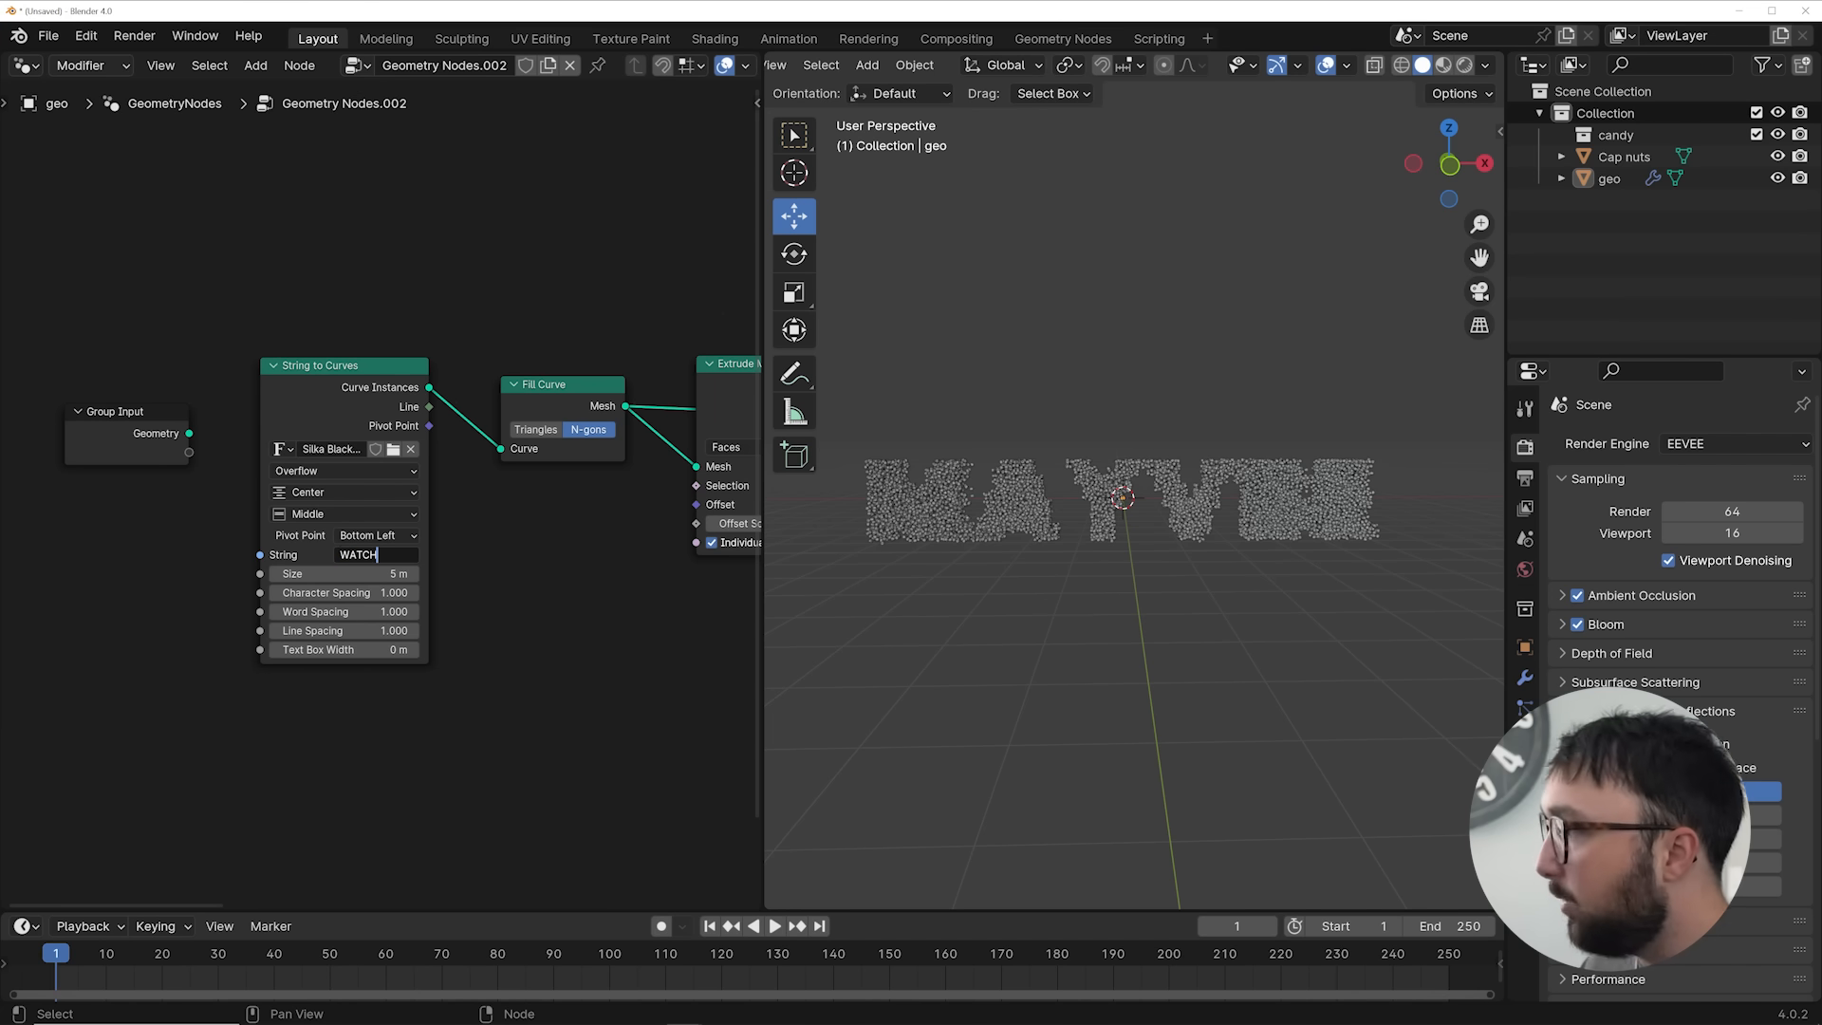
key("Return")
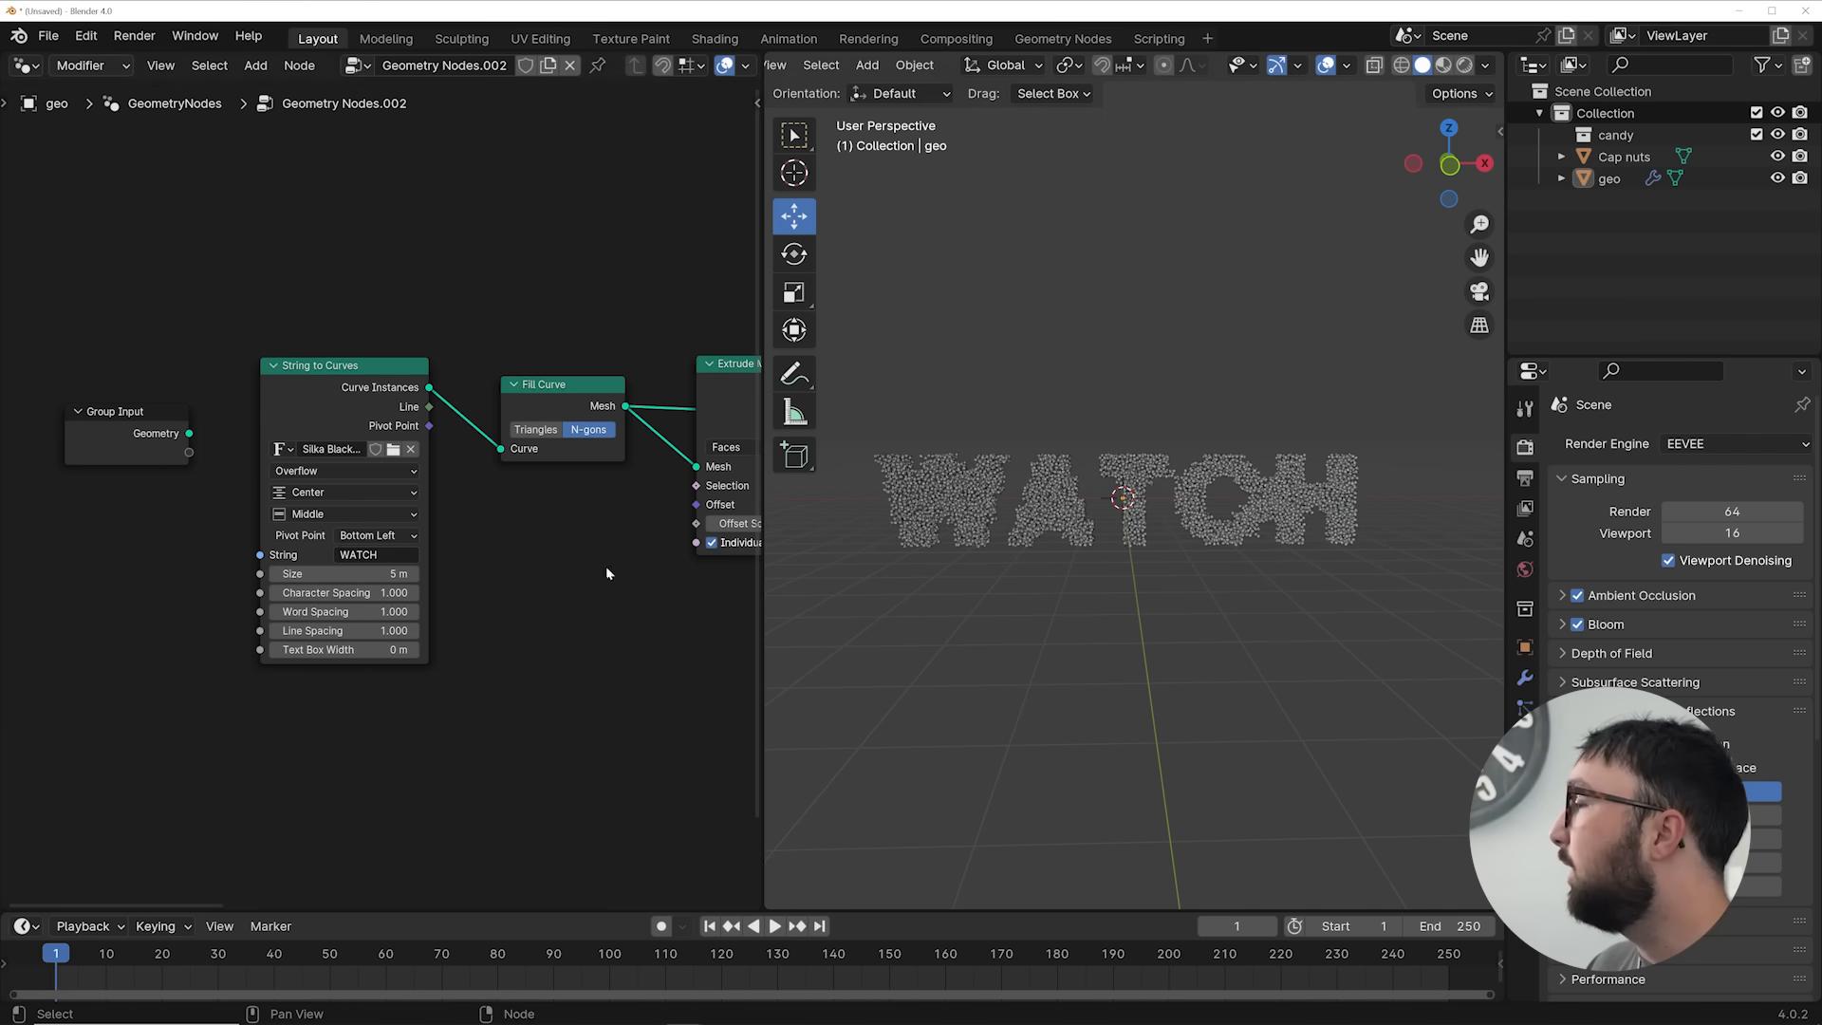
scroll(1338, 512, "up", 3)
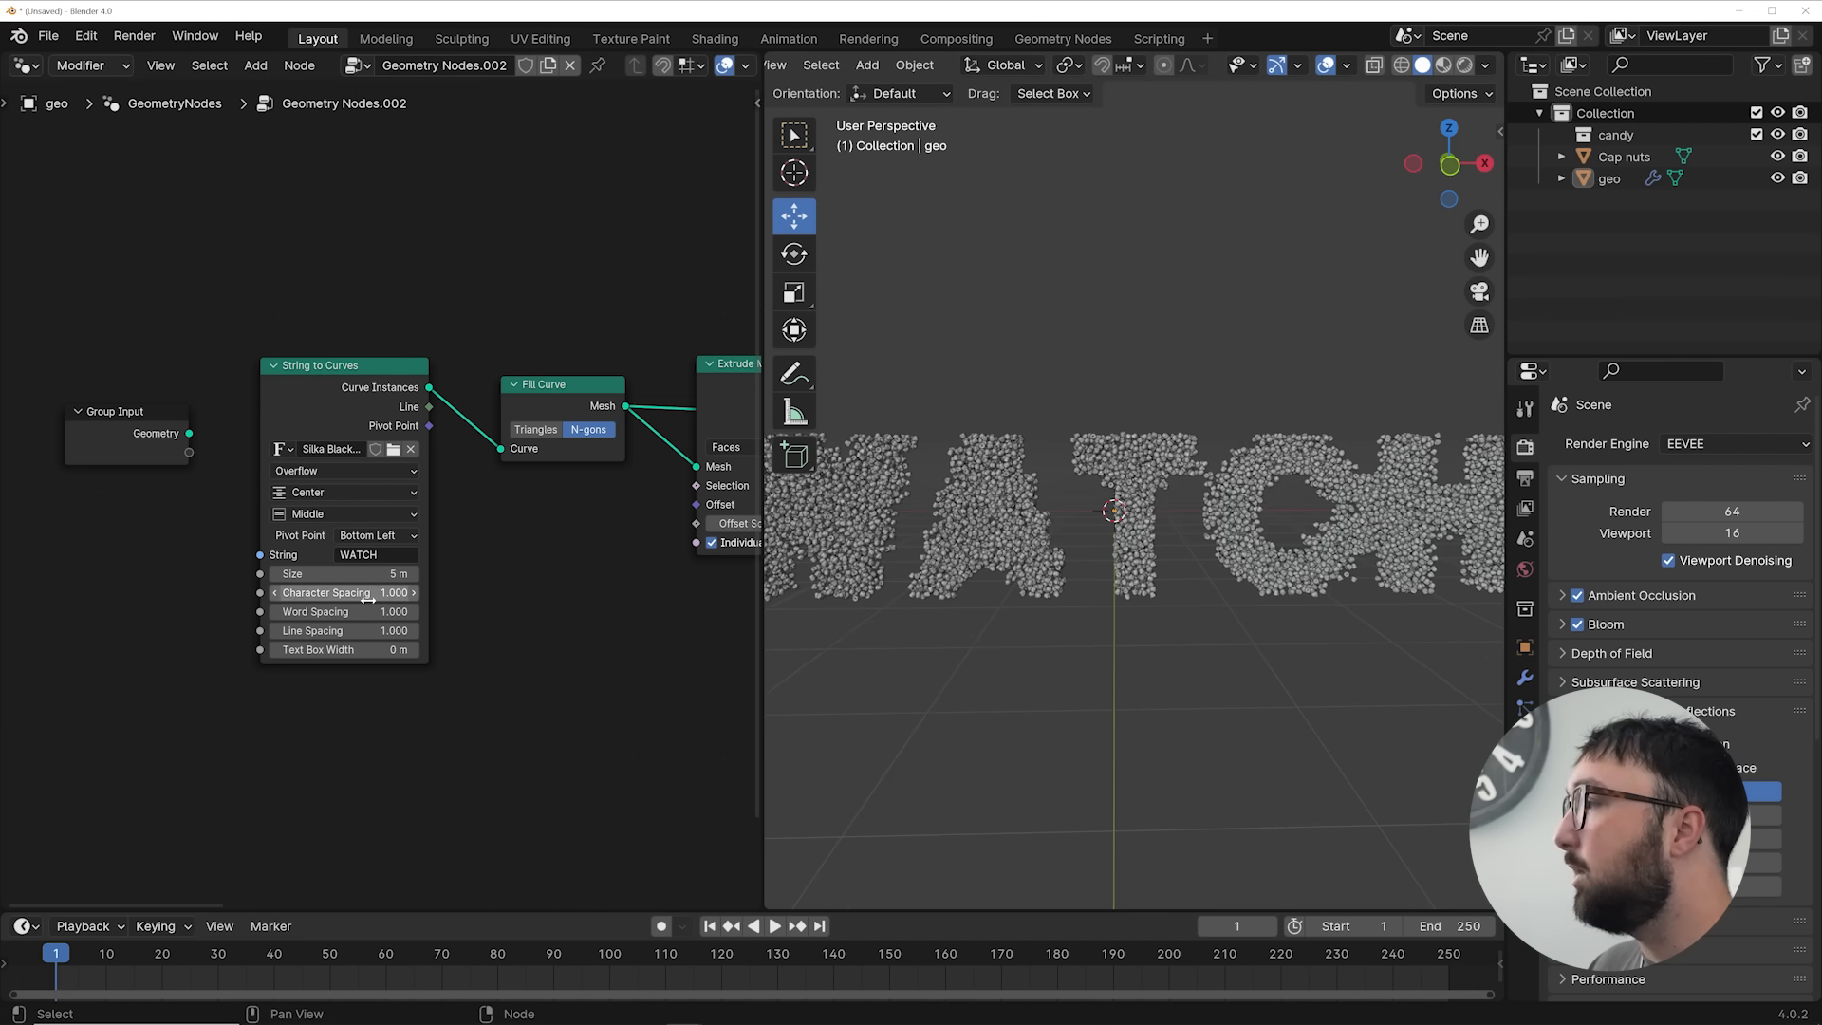
Try a character spacing of 1.250 on the String to Curves node and undo it
left_click_drag(346, 593, 403, 593, "shift")
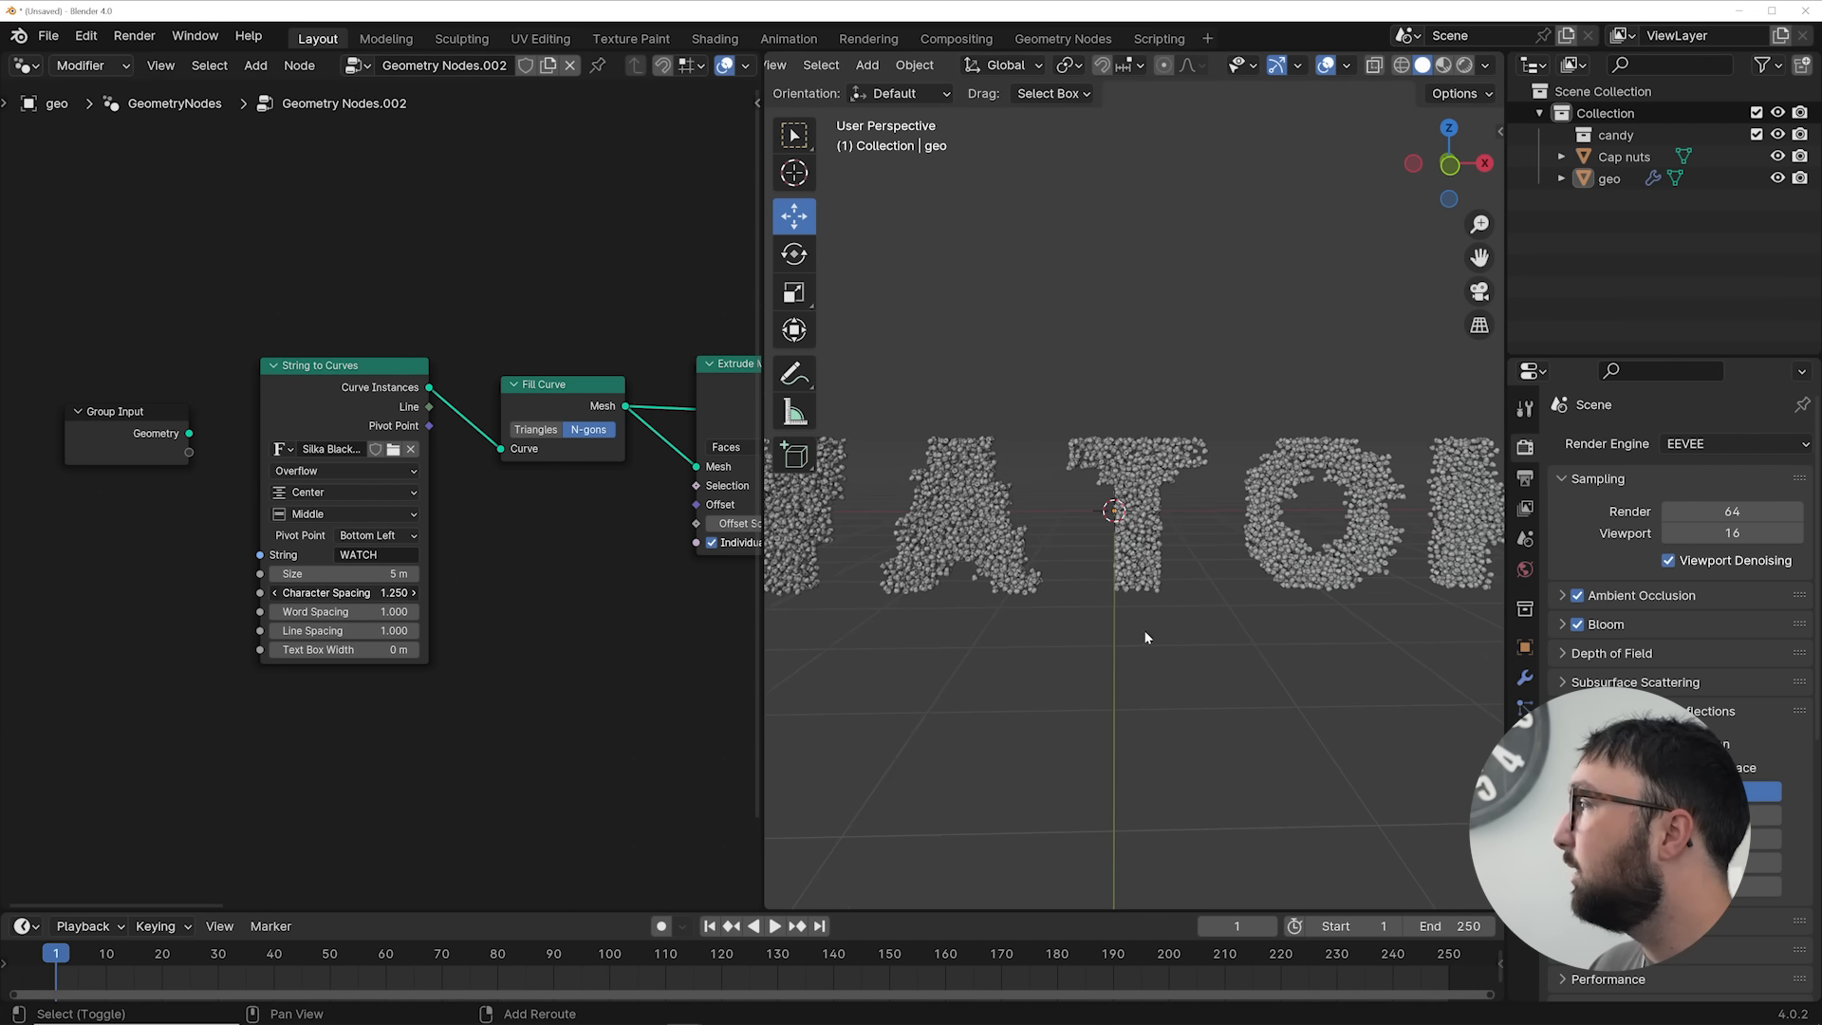
scroll(1155, 631, "down", 4)
key("ctrl+z")
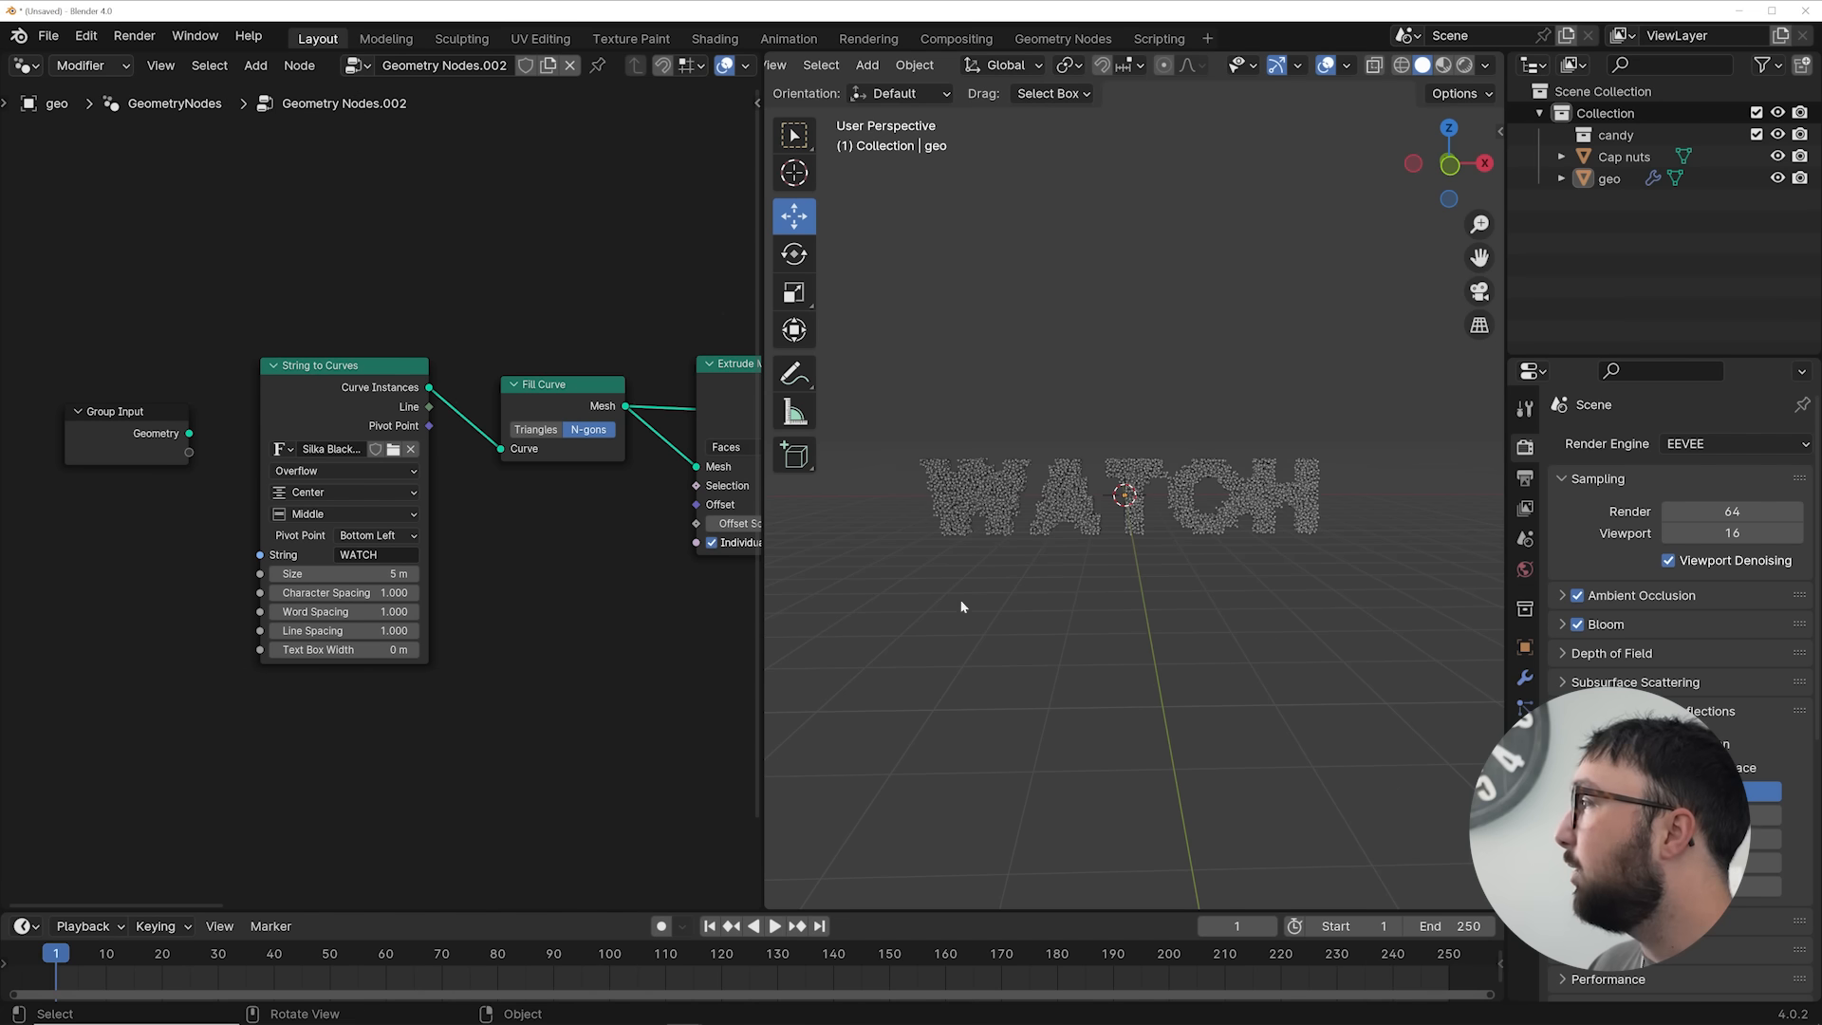
Review the node tree and change the String to Curves text to "55", checking the cap nut digits
middle_click_drag(733, 522, 392, 531)
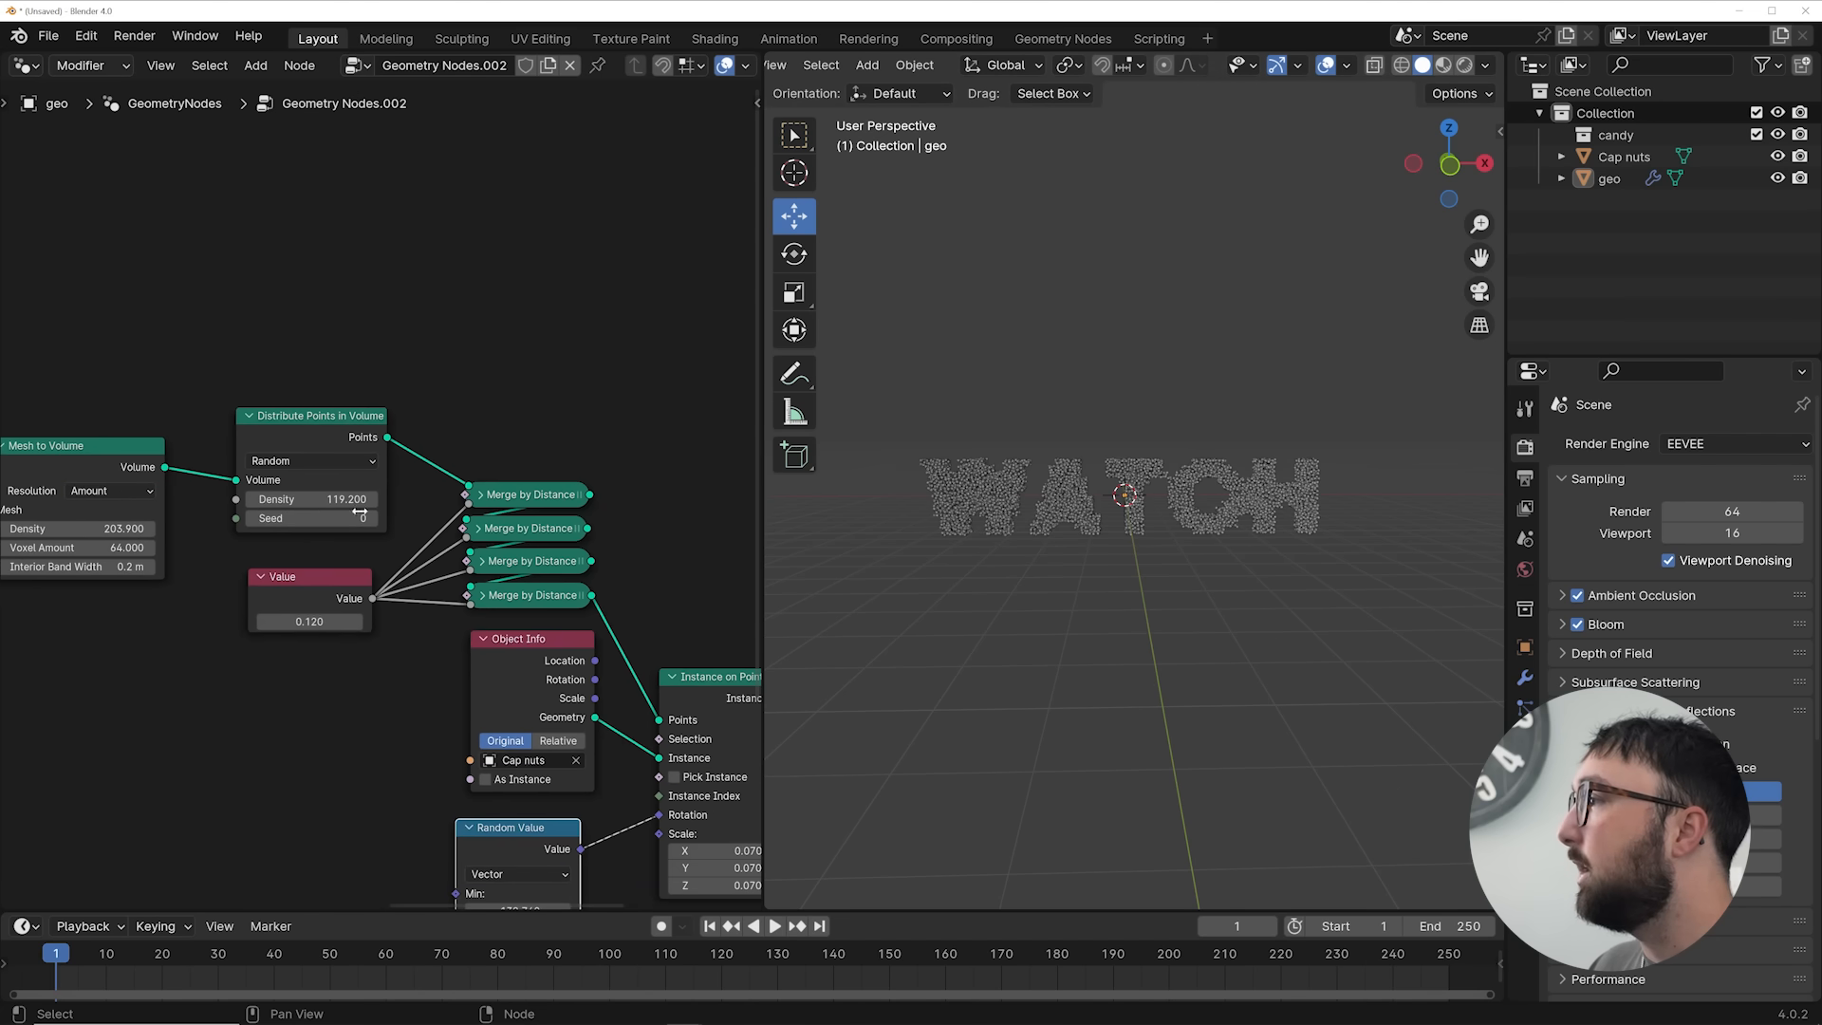
scroll(313, 612, "down", 2)
middle_click_drag(333, 638, 662, 619)
middle_click_drag(391, 621, 655, 612)
middle_click_drag(233, 602, 451, 596)
scroll(434, 593, "up", 1)
scroll(432, 592, "up", 3)
left_click(475, 594)
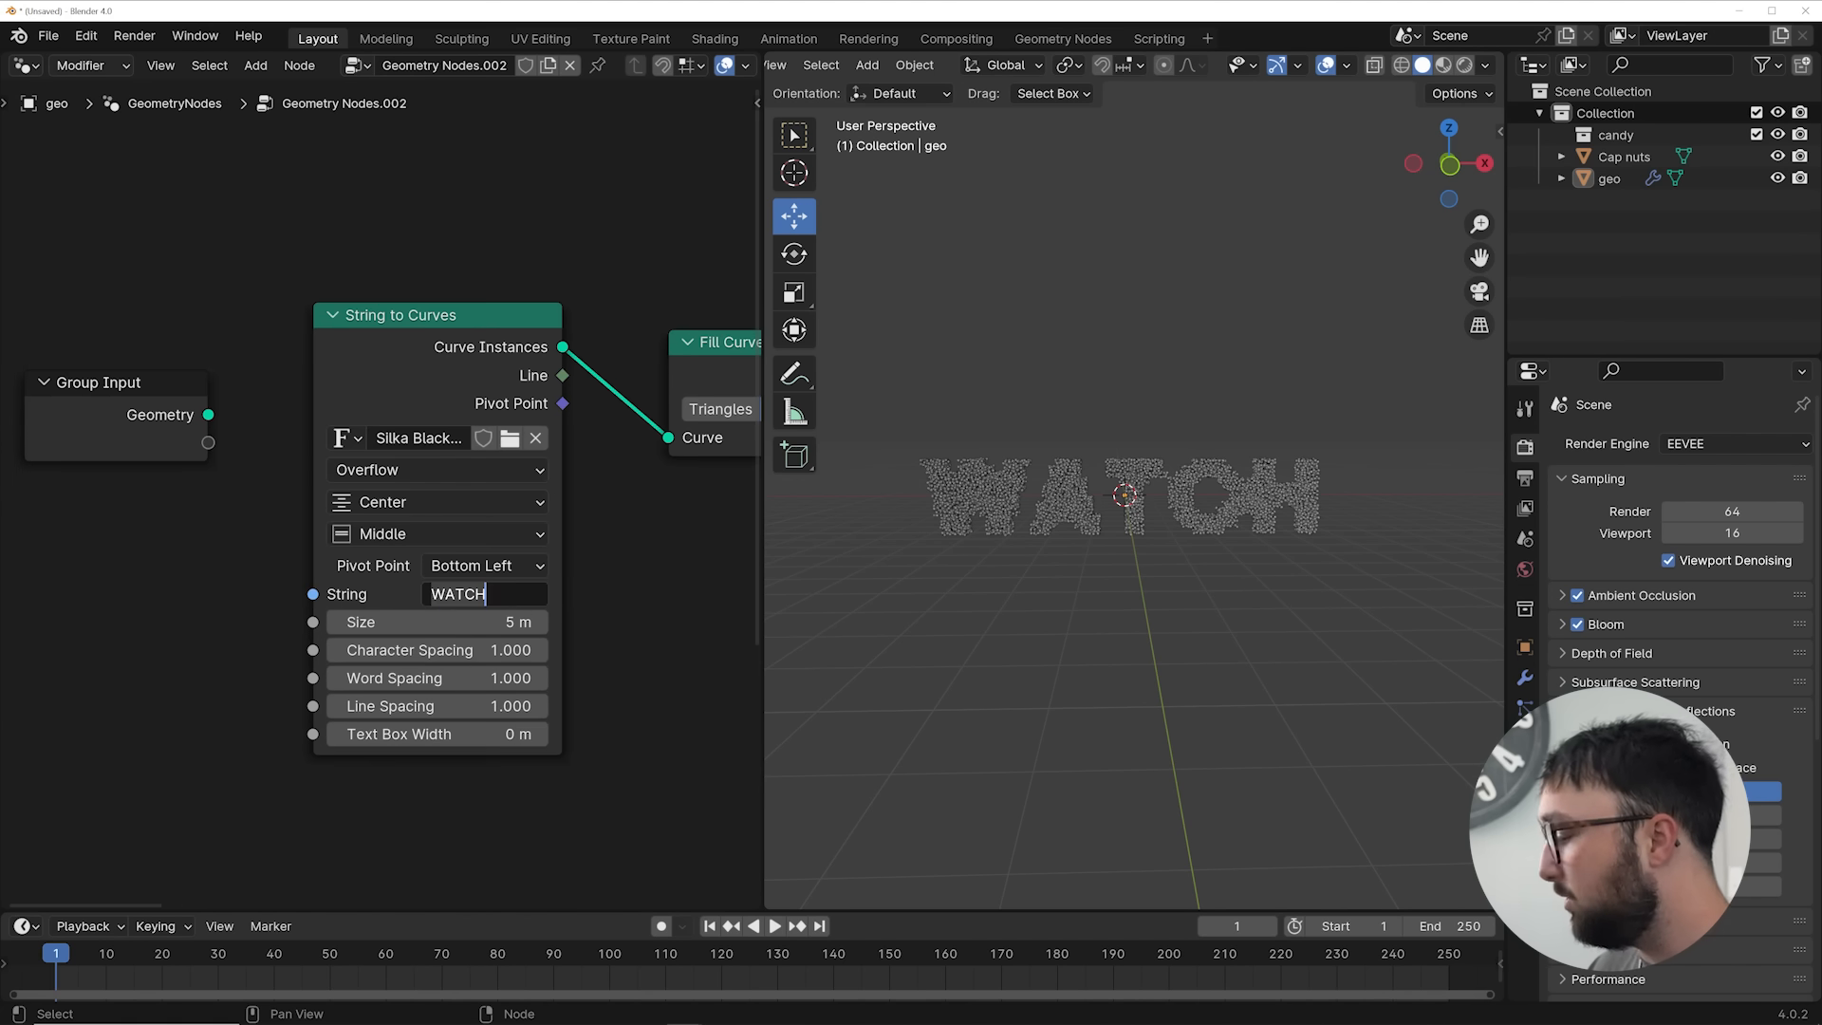
type("55")
key("Return")
scroll(1234, 531, "up", 4)
middle_click_drag(1234, 532, 1181, 538)
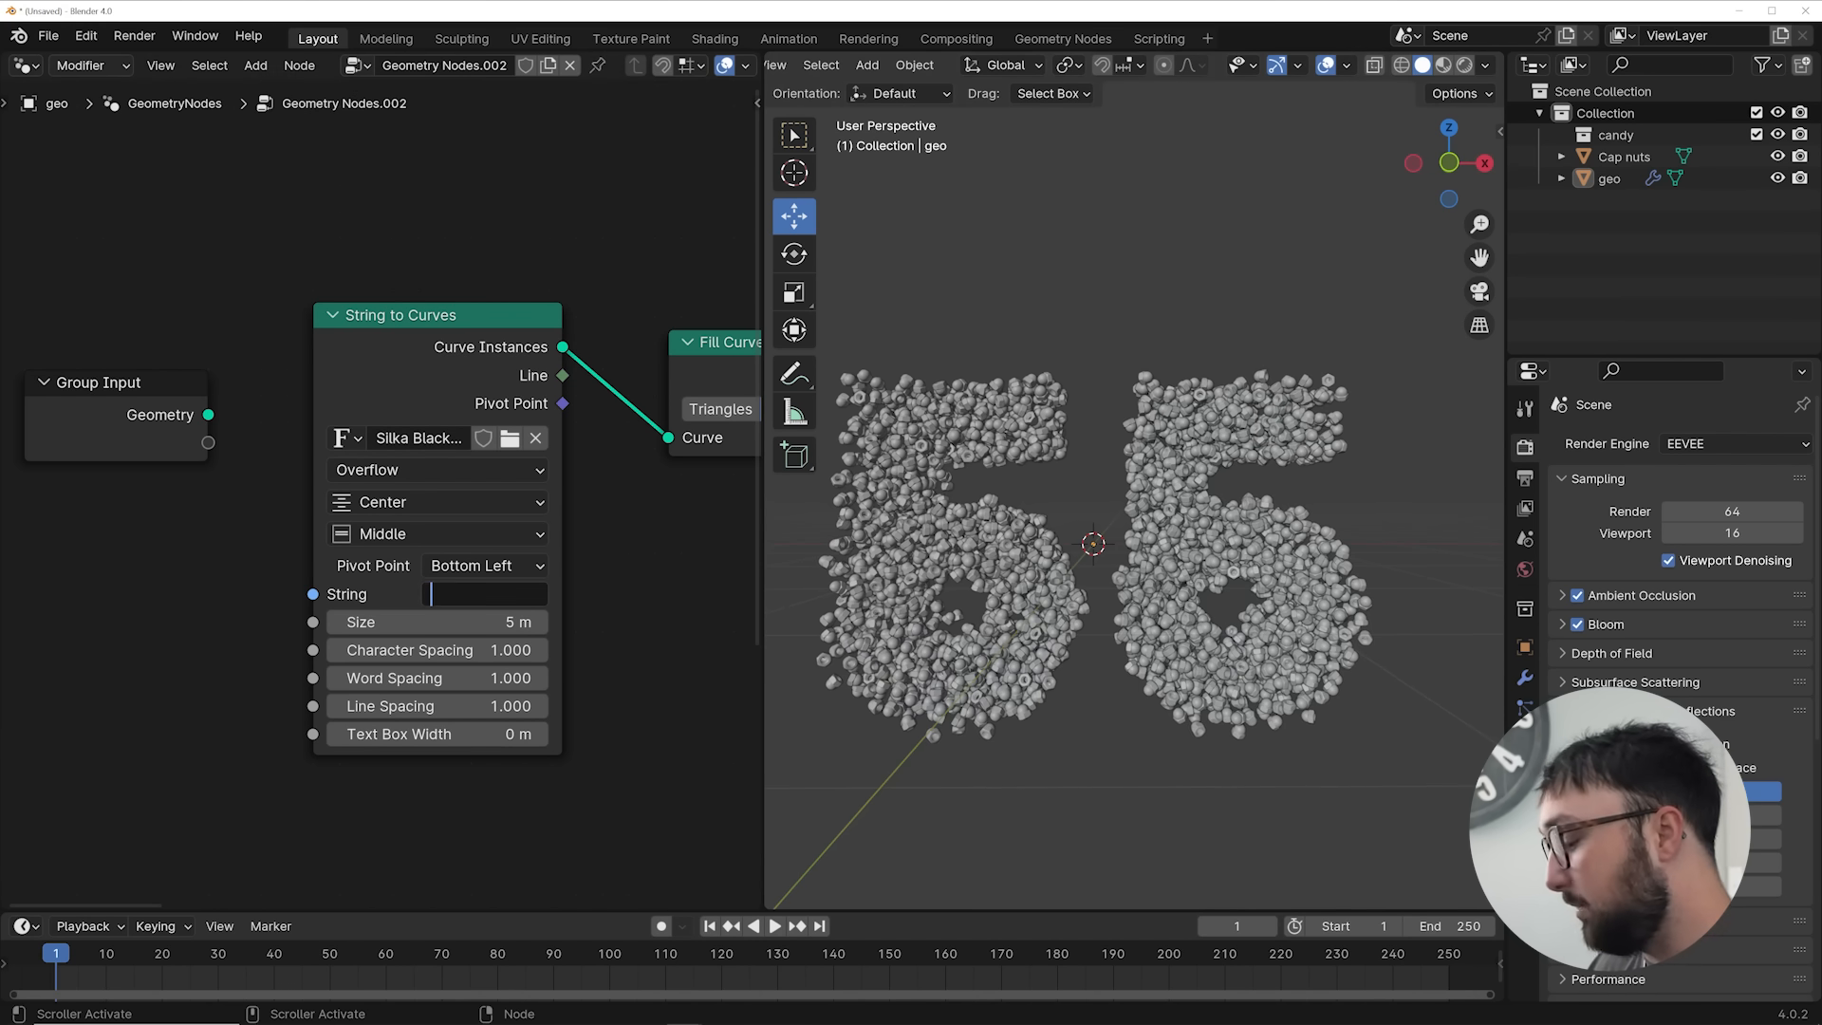
Change the String to Curves text to the single letter "M"
key("Return")
middle_click_drag(1187, 548, 1207, 551)
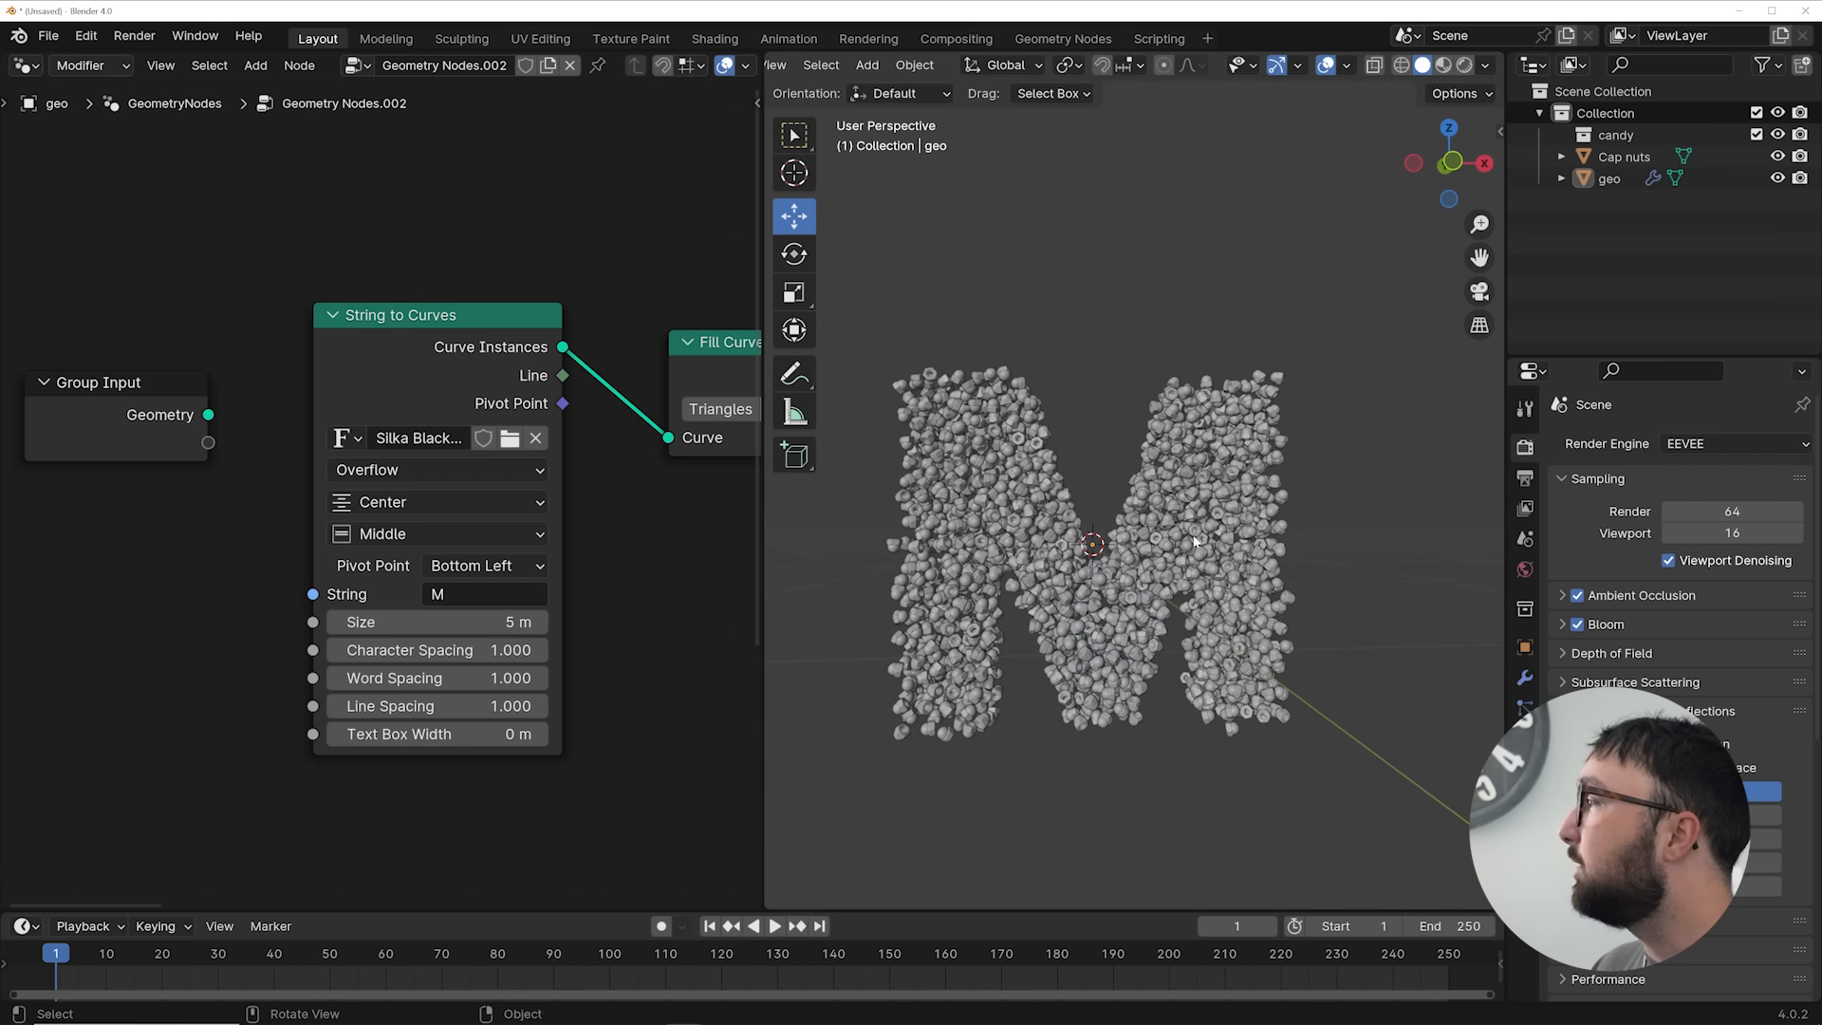
scroll(269, 556, "down", 3)
Raise the Mesh to Volume voxel amount to 133.700, then try another interior band width and undo it
middle_click_drag(721, 546, 151, 564)
scroll(336, 551, "up", 6)
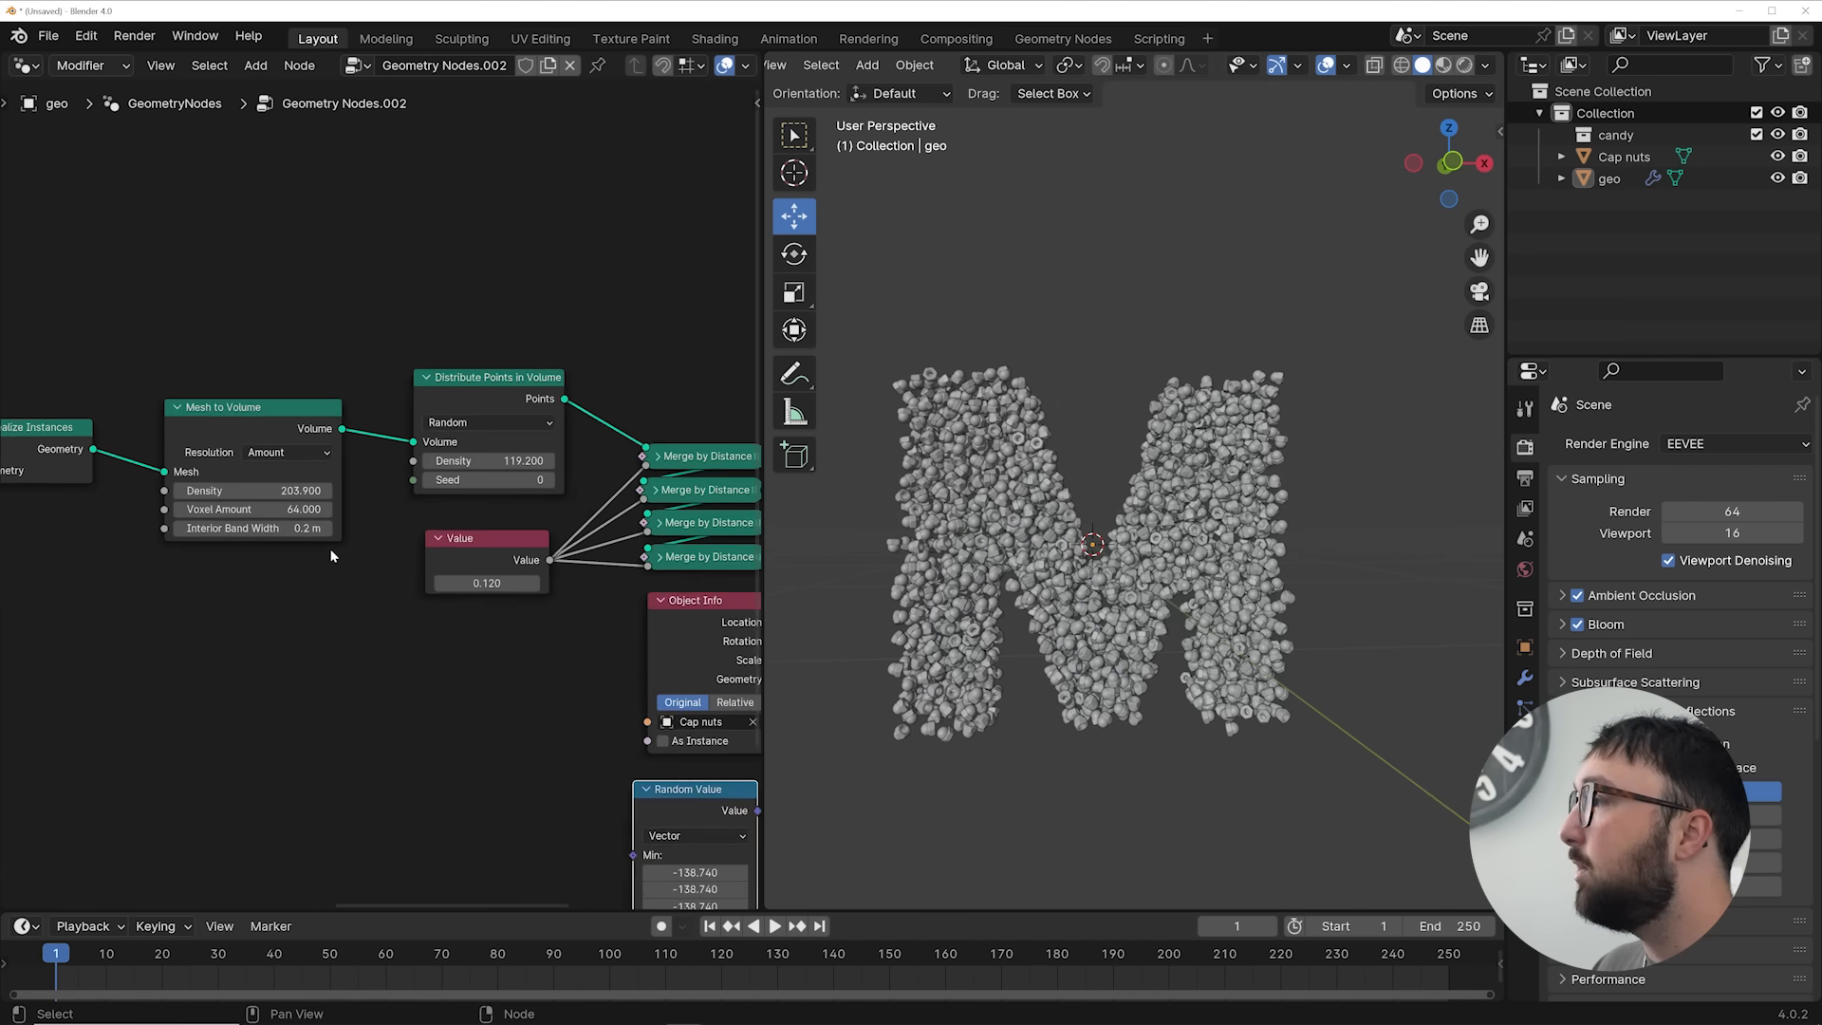
left_click_drag(234, 491, 331, 516)
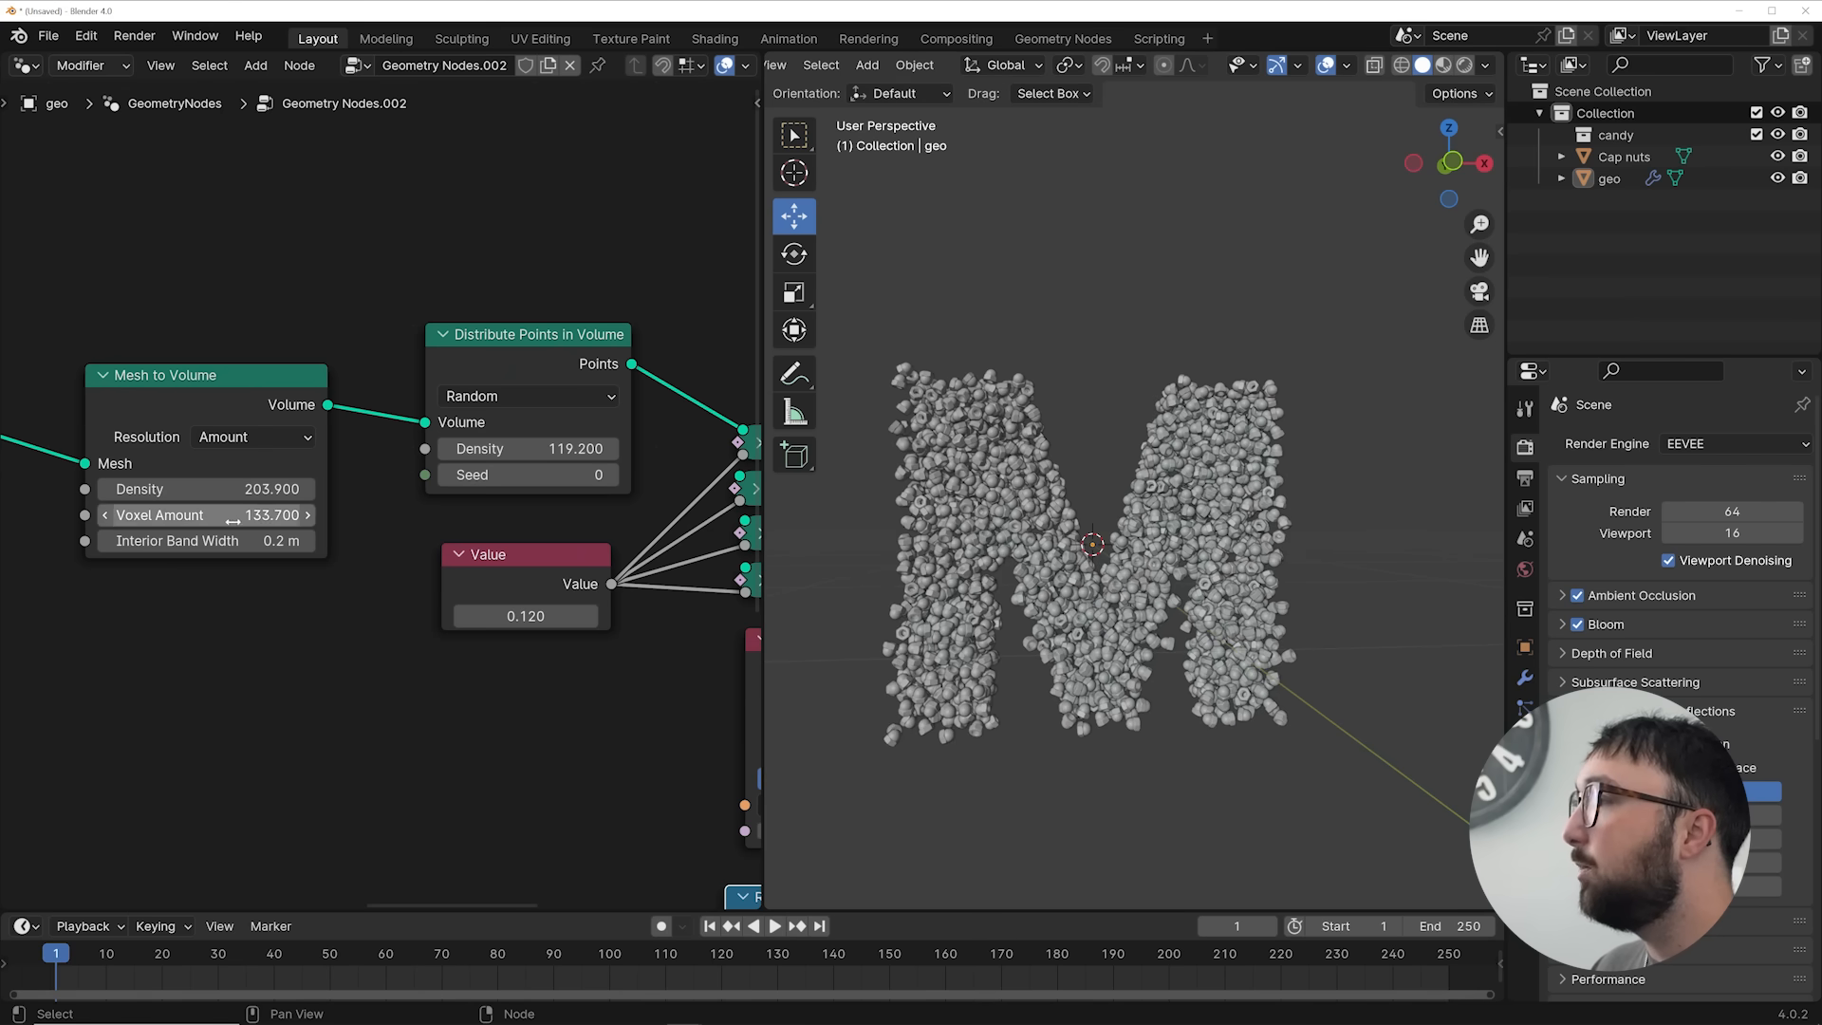
mouse_move(269, 542)
left_mouse_down()
mouse_move(251, 542)
mouse_move(281, 541)
left_mouse_up()
key("ctrl+z")
Merge the node editor area into the 3D viewport so the viewport fills the workspace, and view the whole letter
scroll(552, 602, "down", 6)
middle_click_drag(750, 626, 475, 588)
mouse_move(985, 555)
middle_mouse_down()
mouse_move(1204, 568)
mouse_move(1010, 566)
middle_mouse_up()
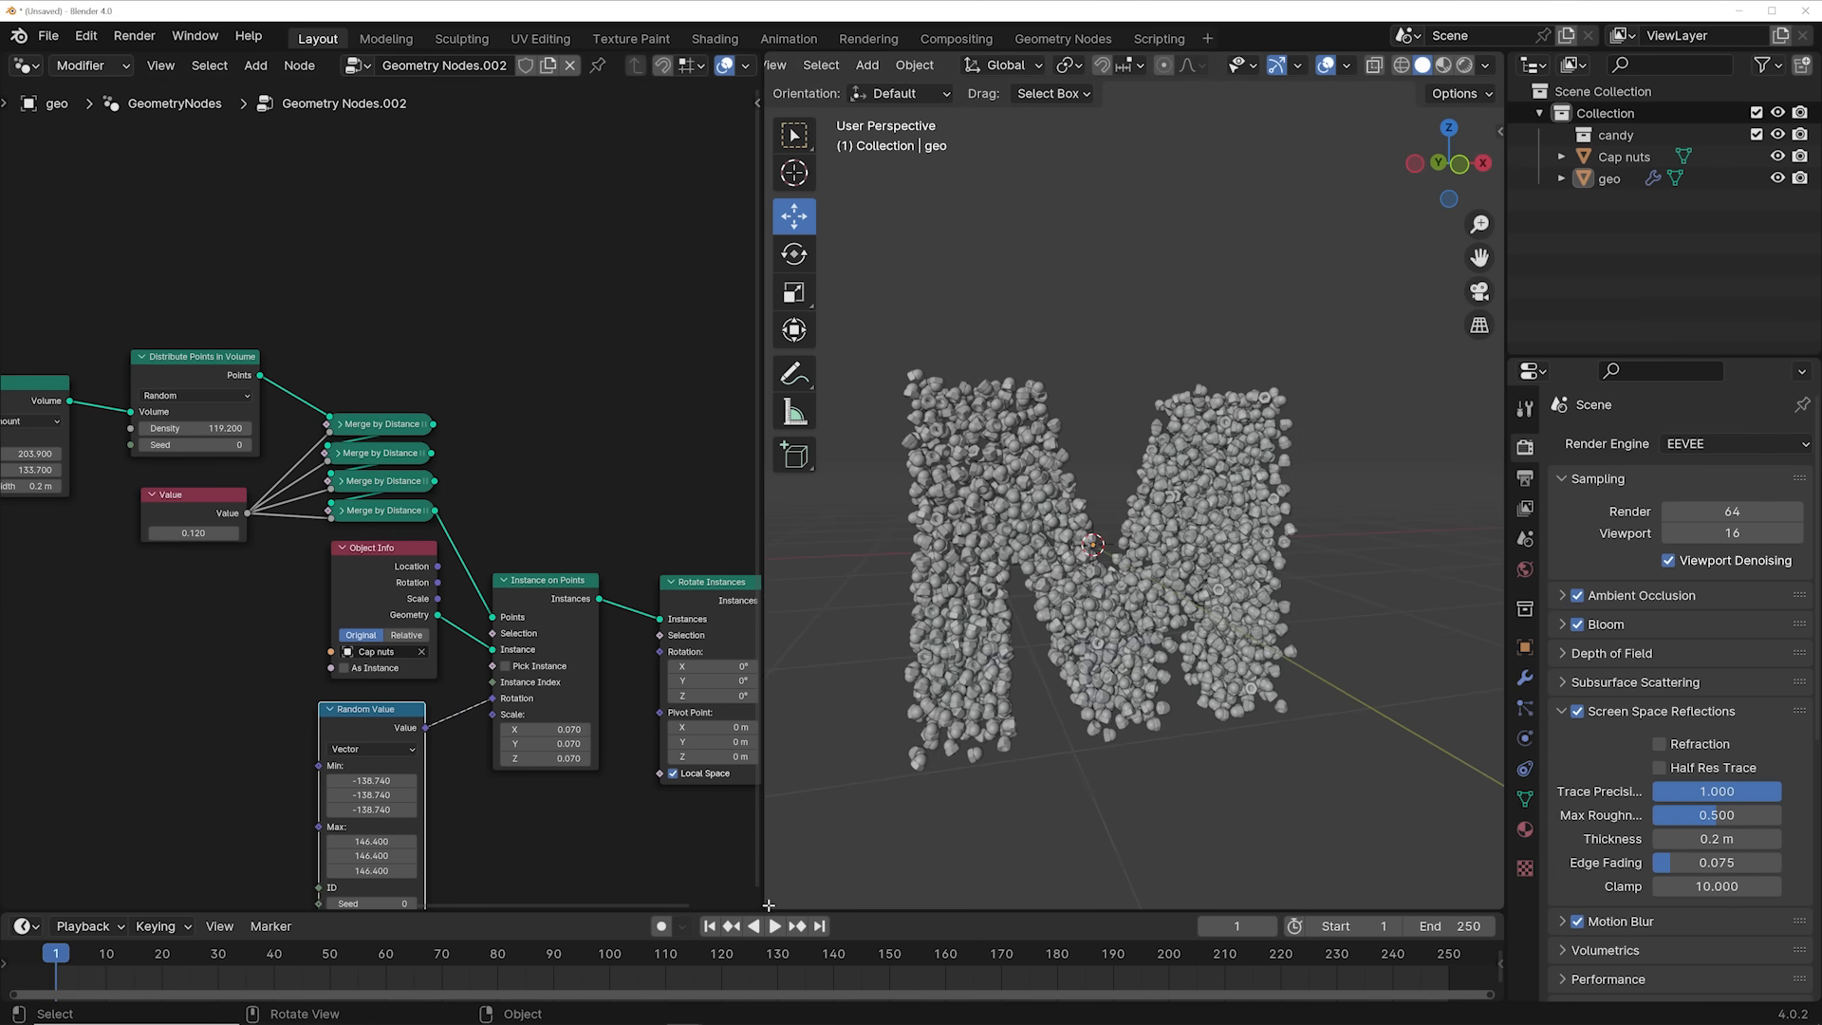
left_click_drag(770, 903, 701, 897)
scroll(742, 774, "down", 4)
middle_click_drag(841, 640, 787, 560)
key("shift+a")
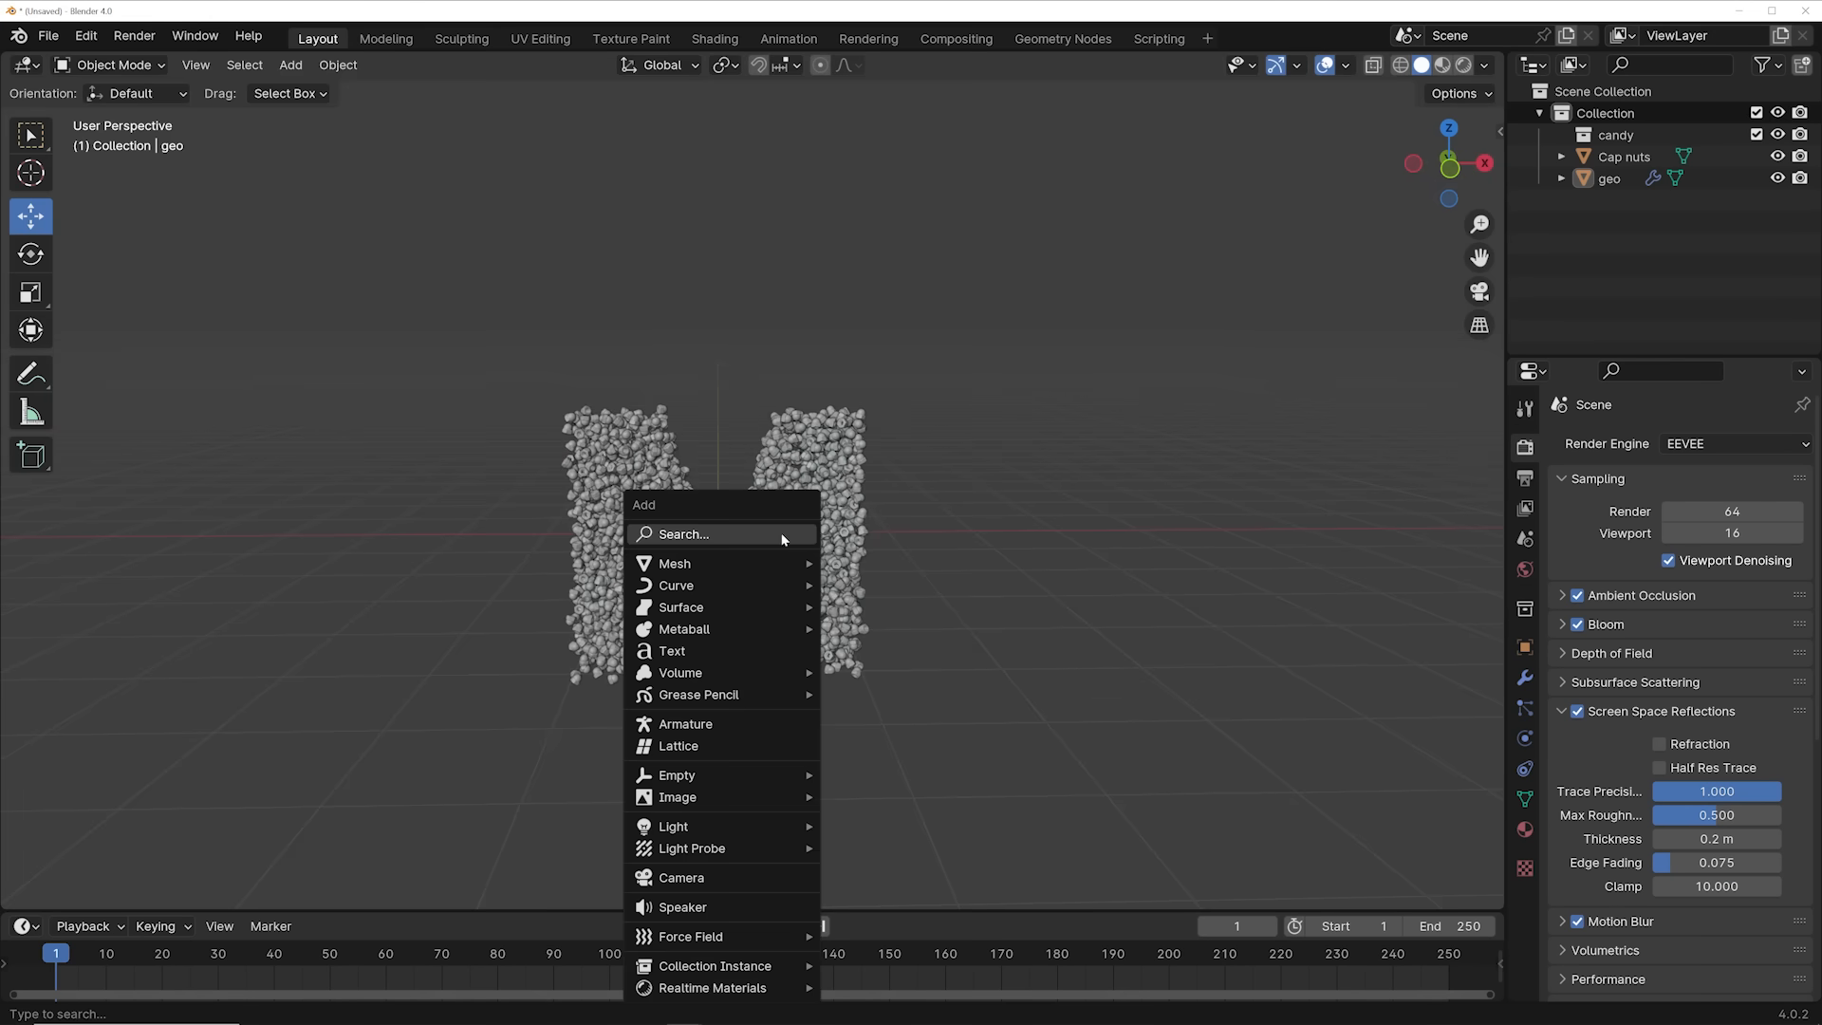
Select the Cap nuts object and switch the viewport to Material Preview shading
left_click(1656, 156)
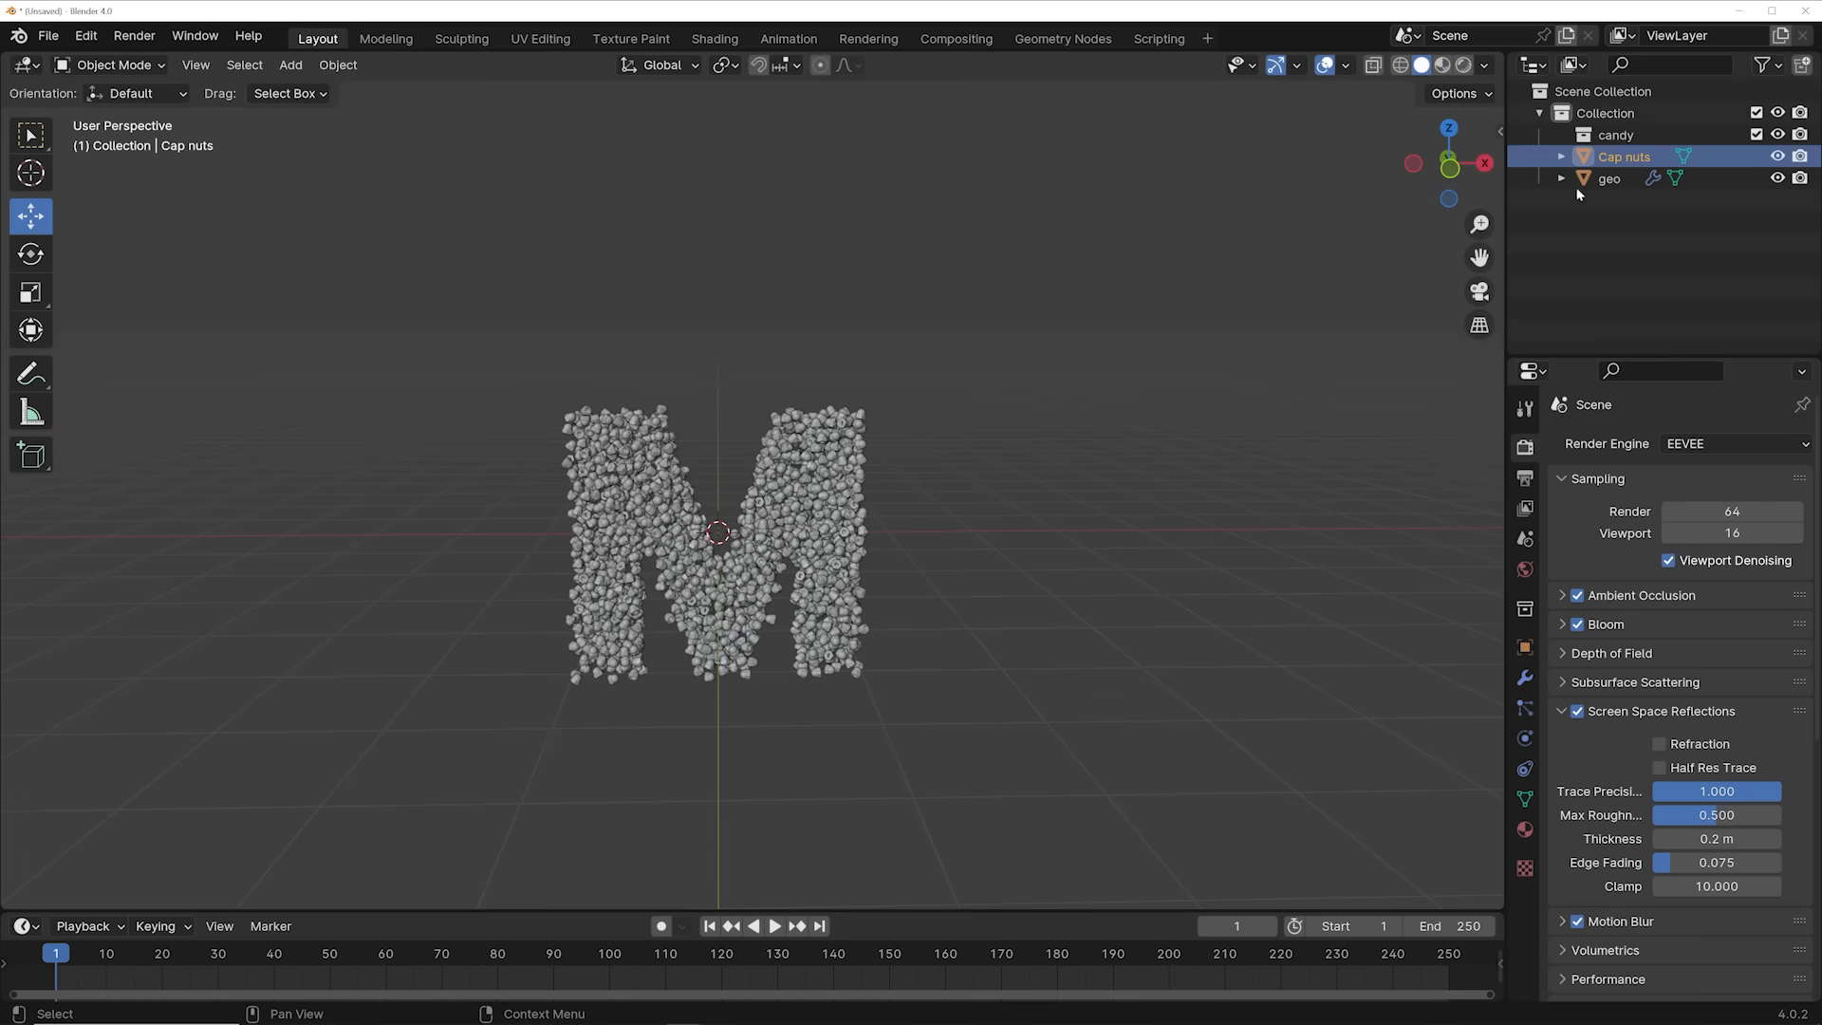
scroll(1001, 479, "up", 5)
left_click(1443, 64)
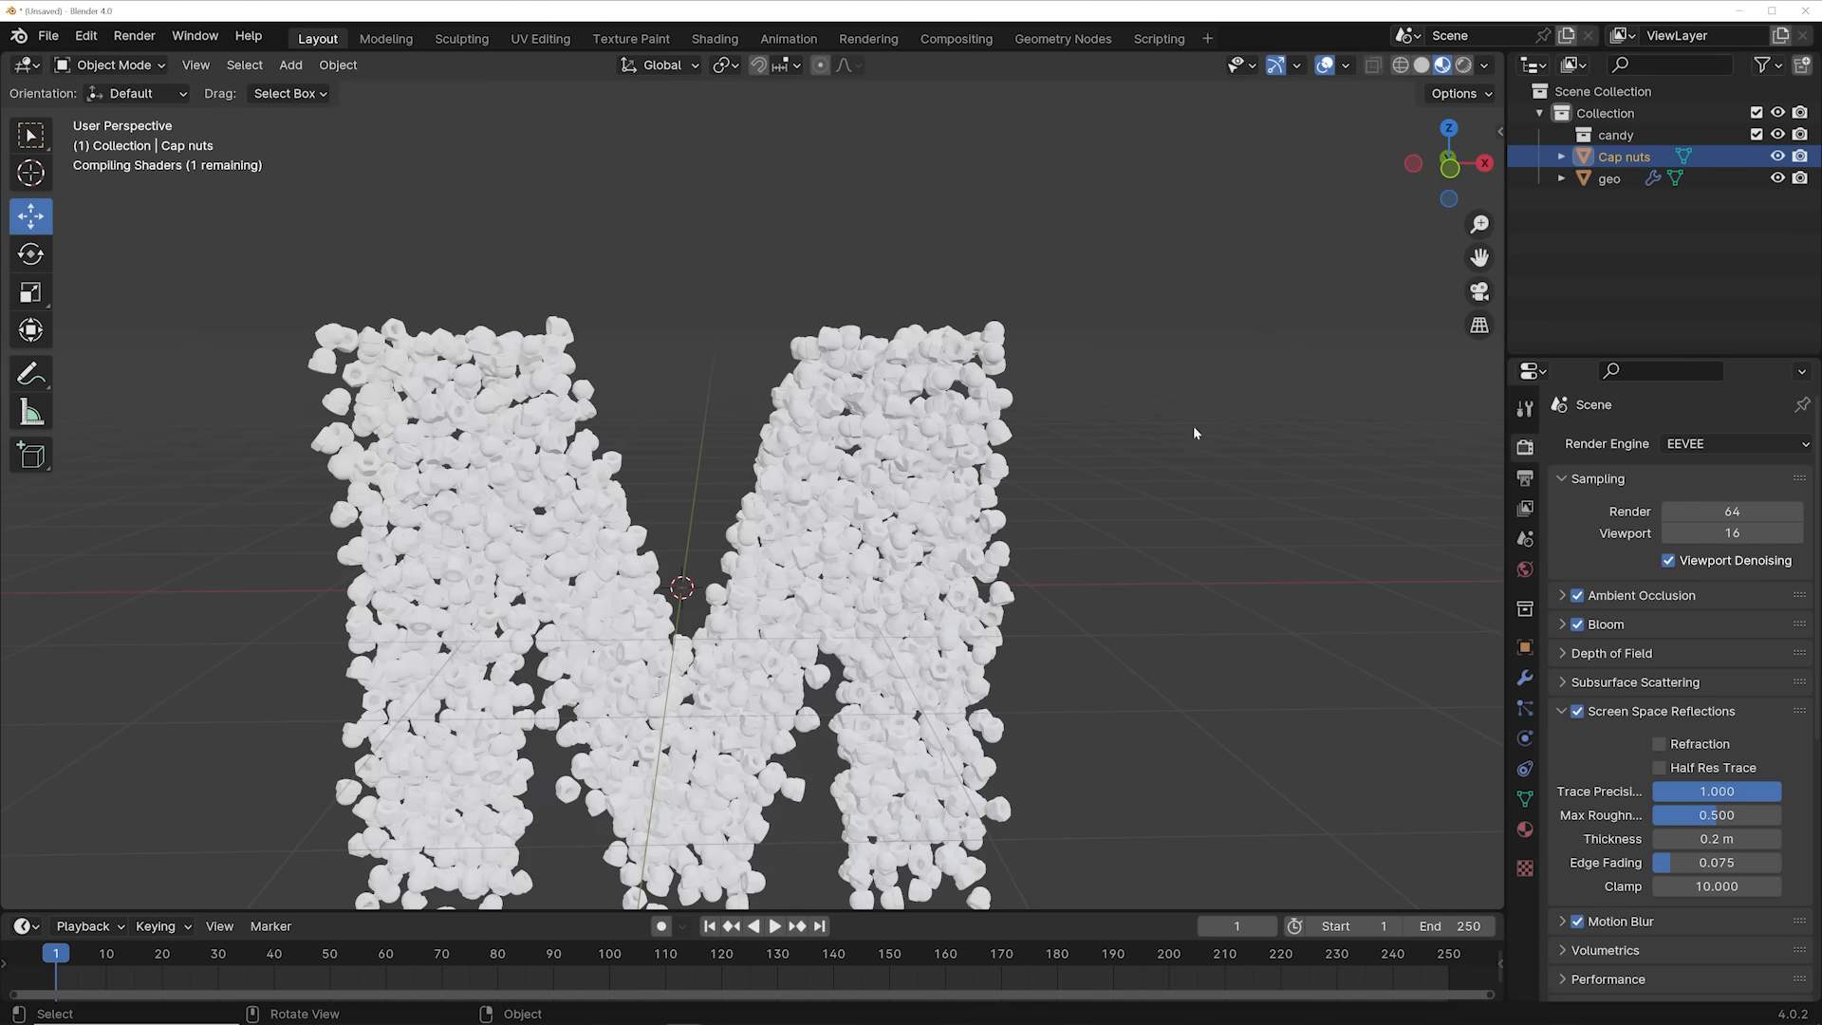
middle_click_drag(1200, 427, 1082, 364, "shift")
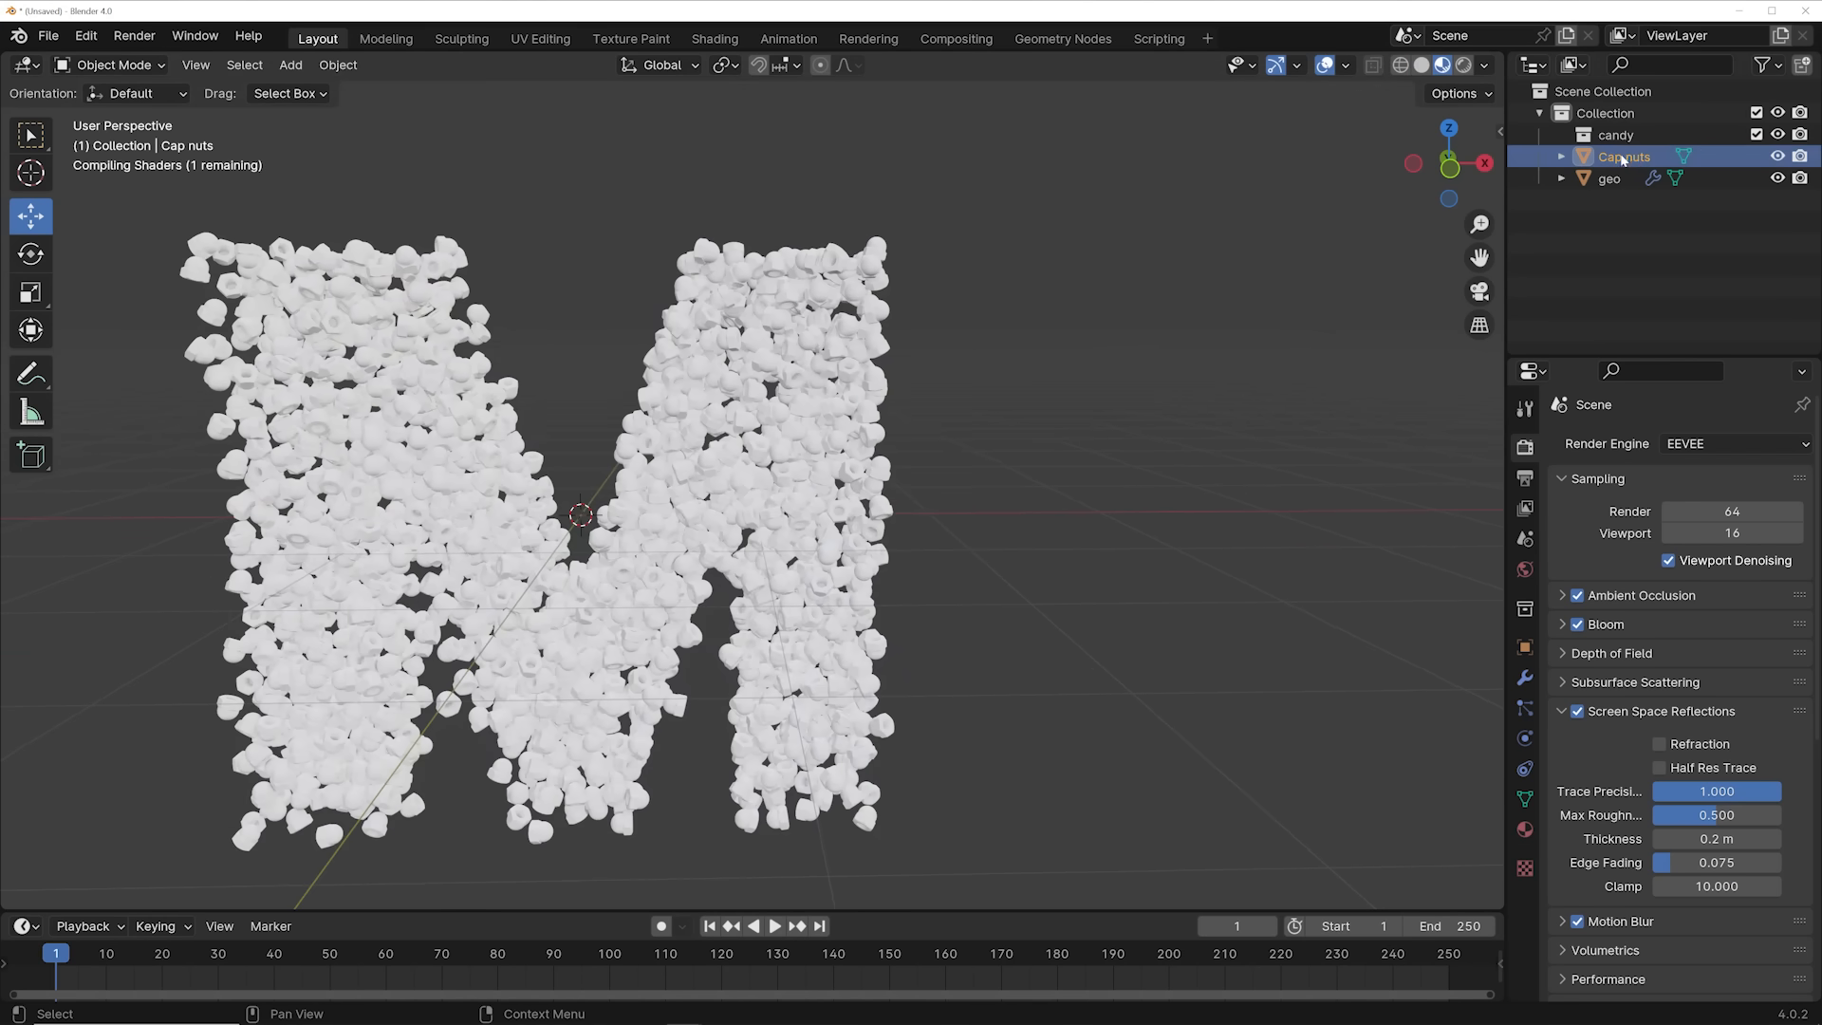
Create a new material on Cap nuts with metallic 1.000 and a grey base color of value 0.478
left_click(1525, 829)
left_click(1670, 536)
left_click_drag(1699, 737, 1775, 737)
left_click(1727, 709)
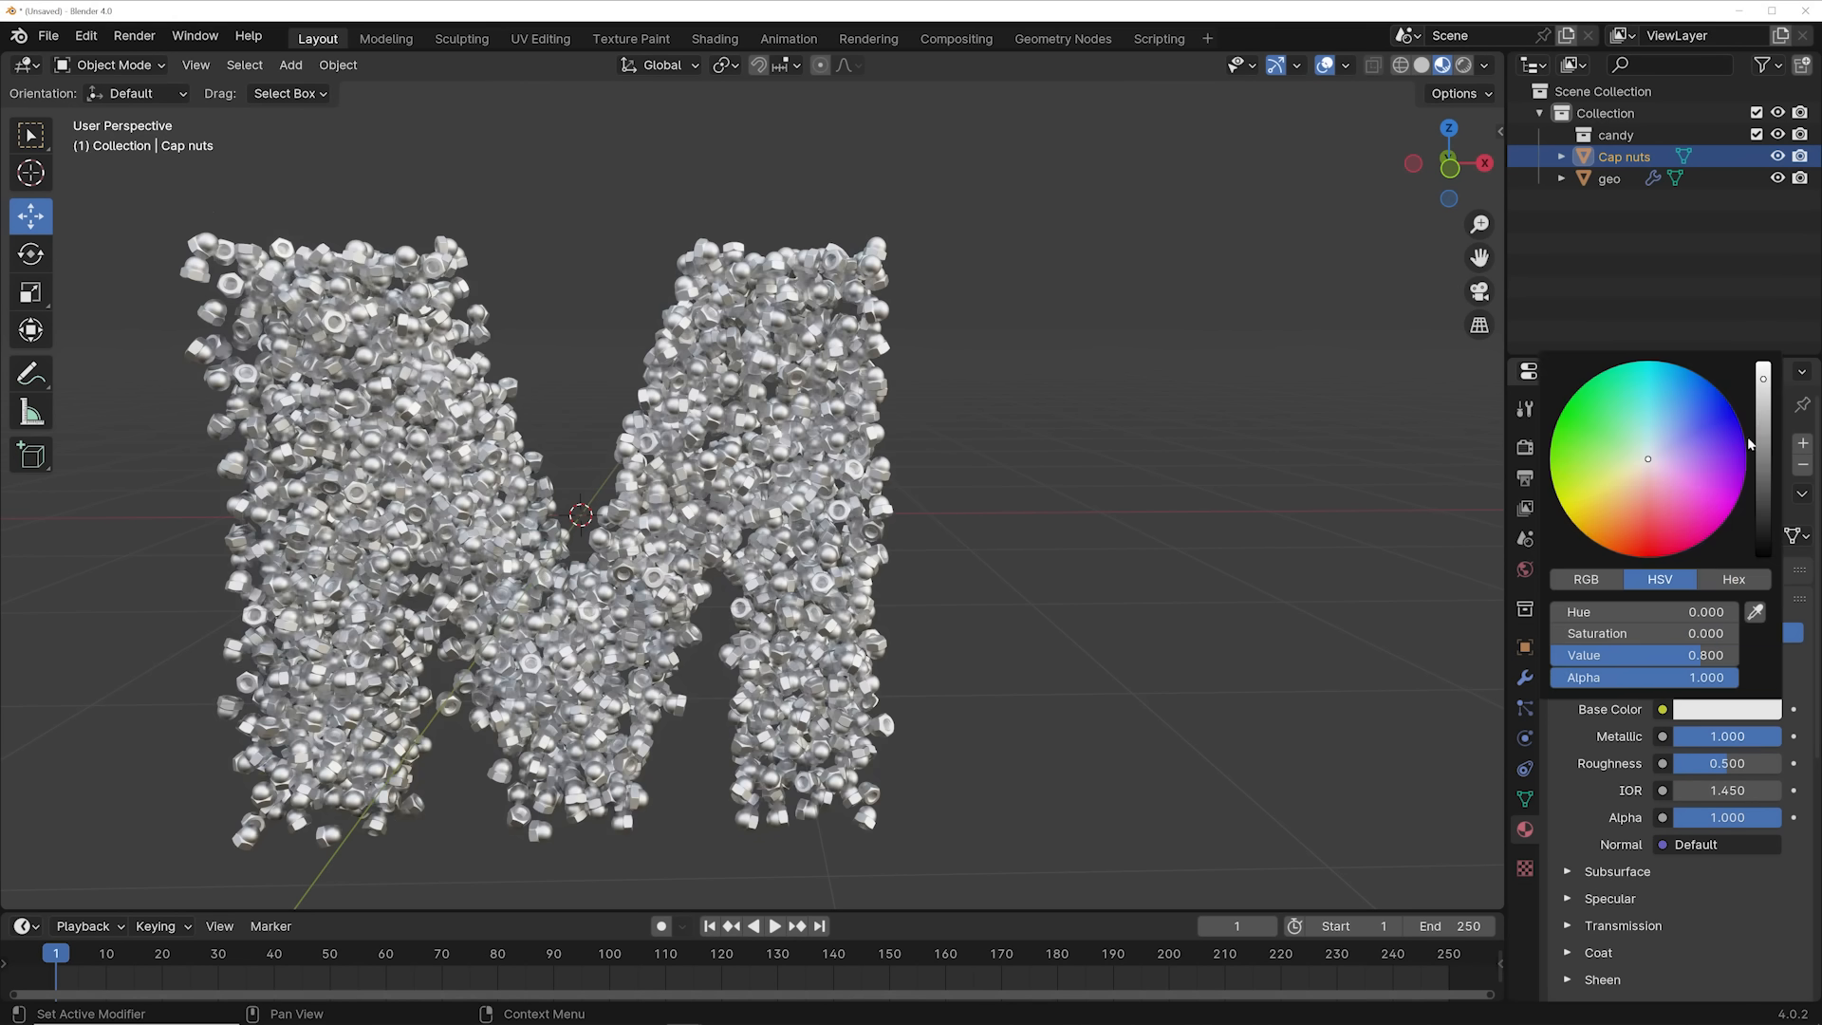
left_click_drag(1767, 397, 1763, 415)
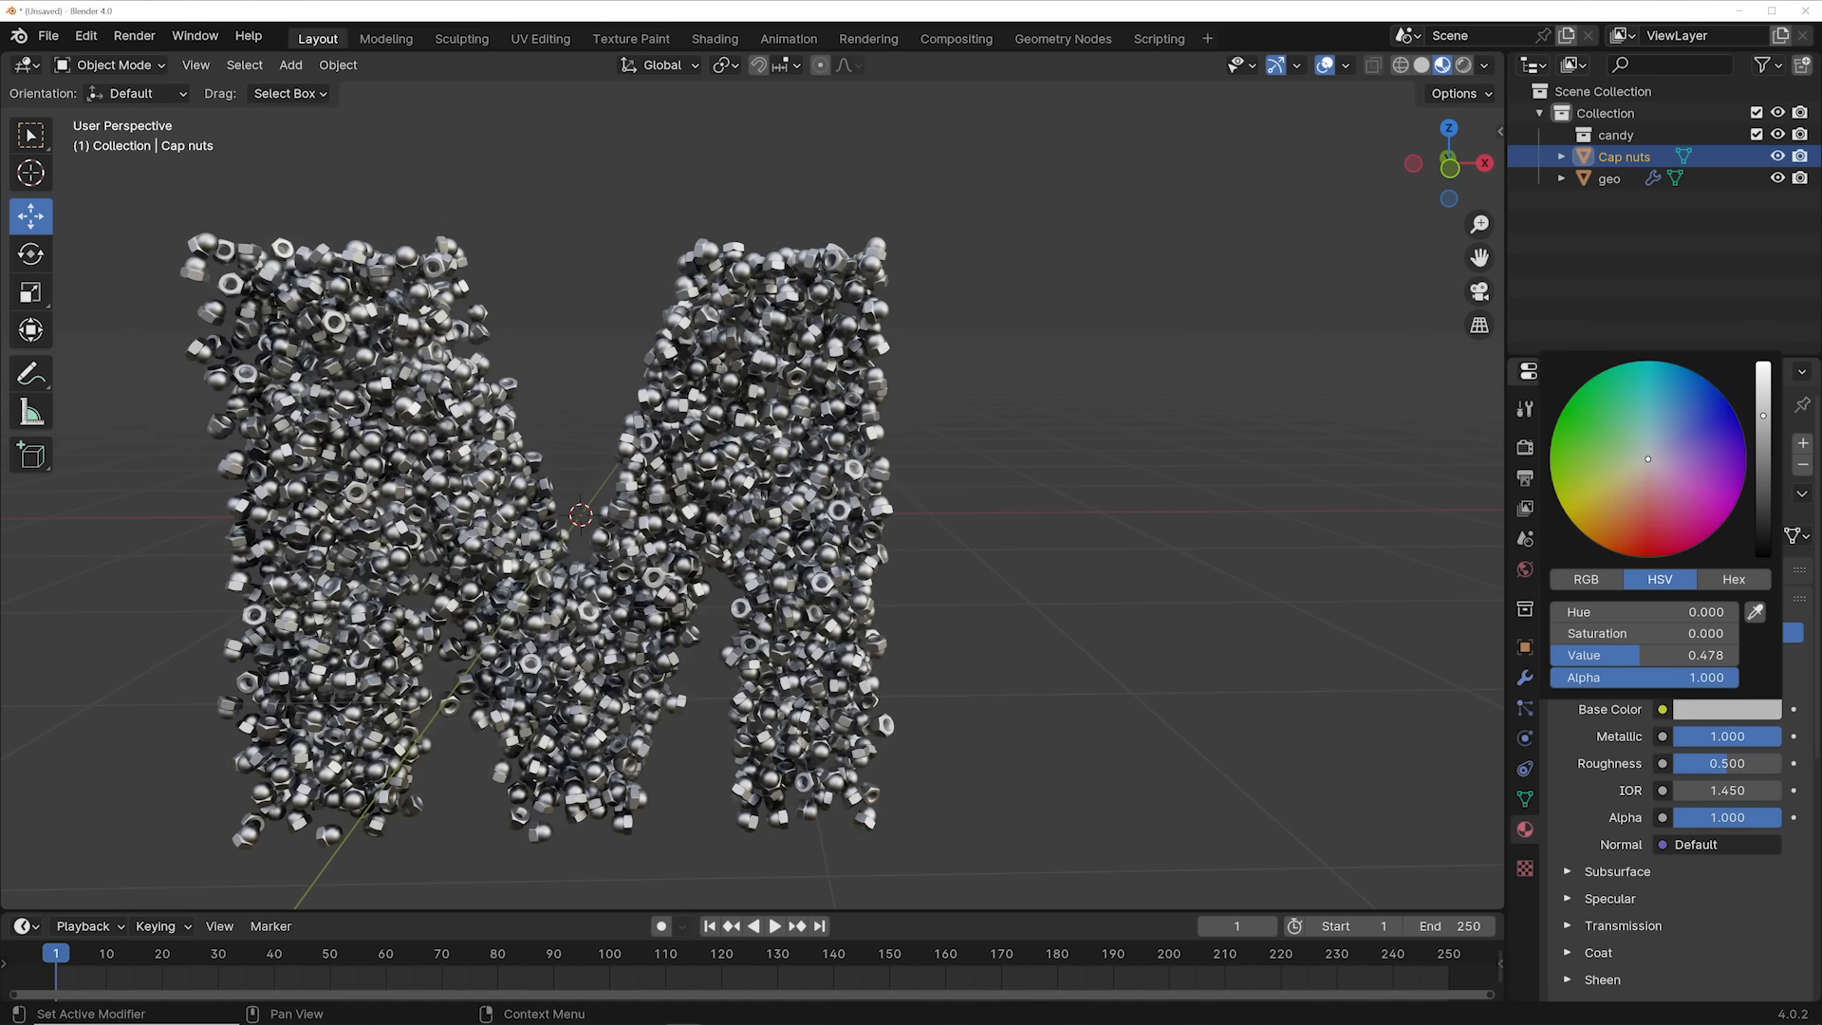
From the front view, add a plane mesh and rotate it 90° about the X axis
scroll(651, 521, "down", 4)
key("grave")
left_click(625, 474)
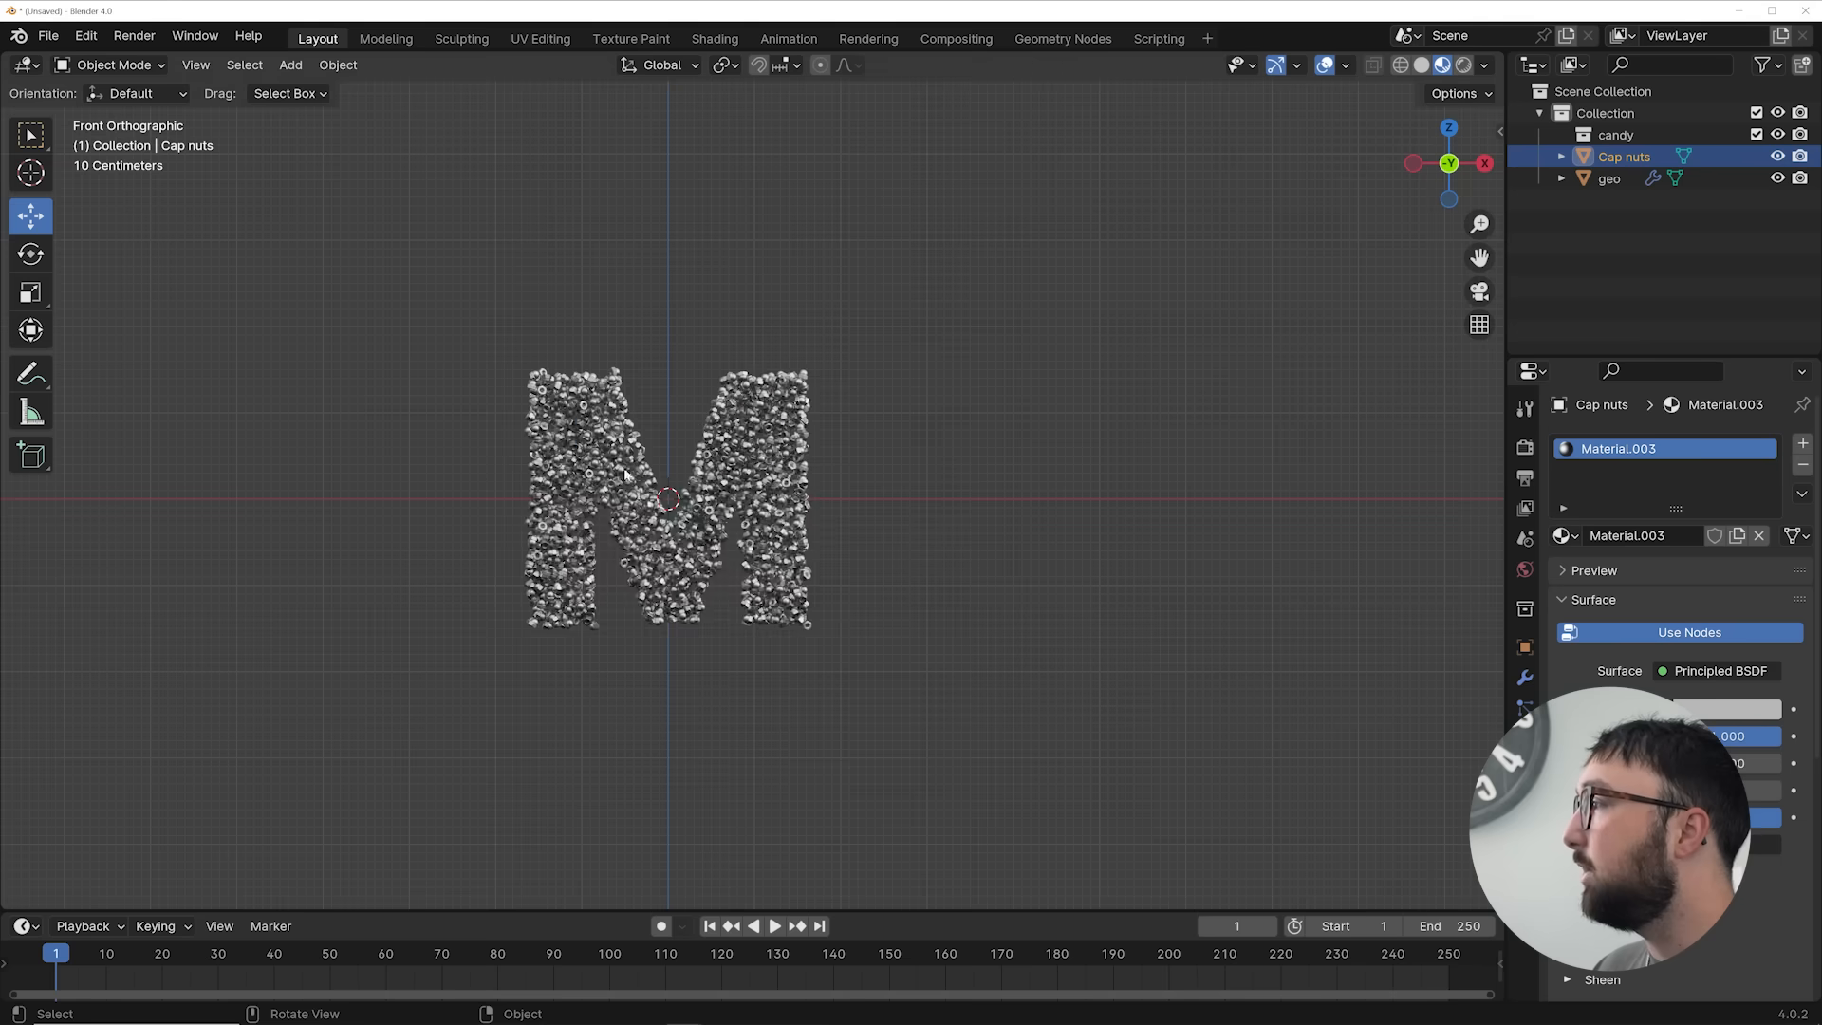
scroll(624, 475, "up", 3)
key("shift+a")
mouse_move(698, 533)
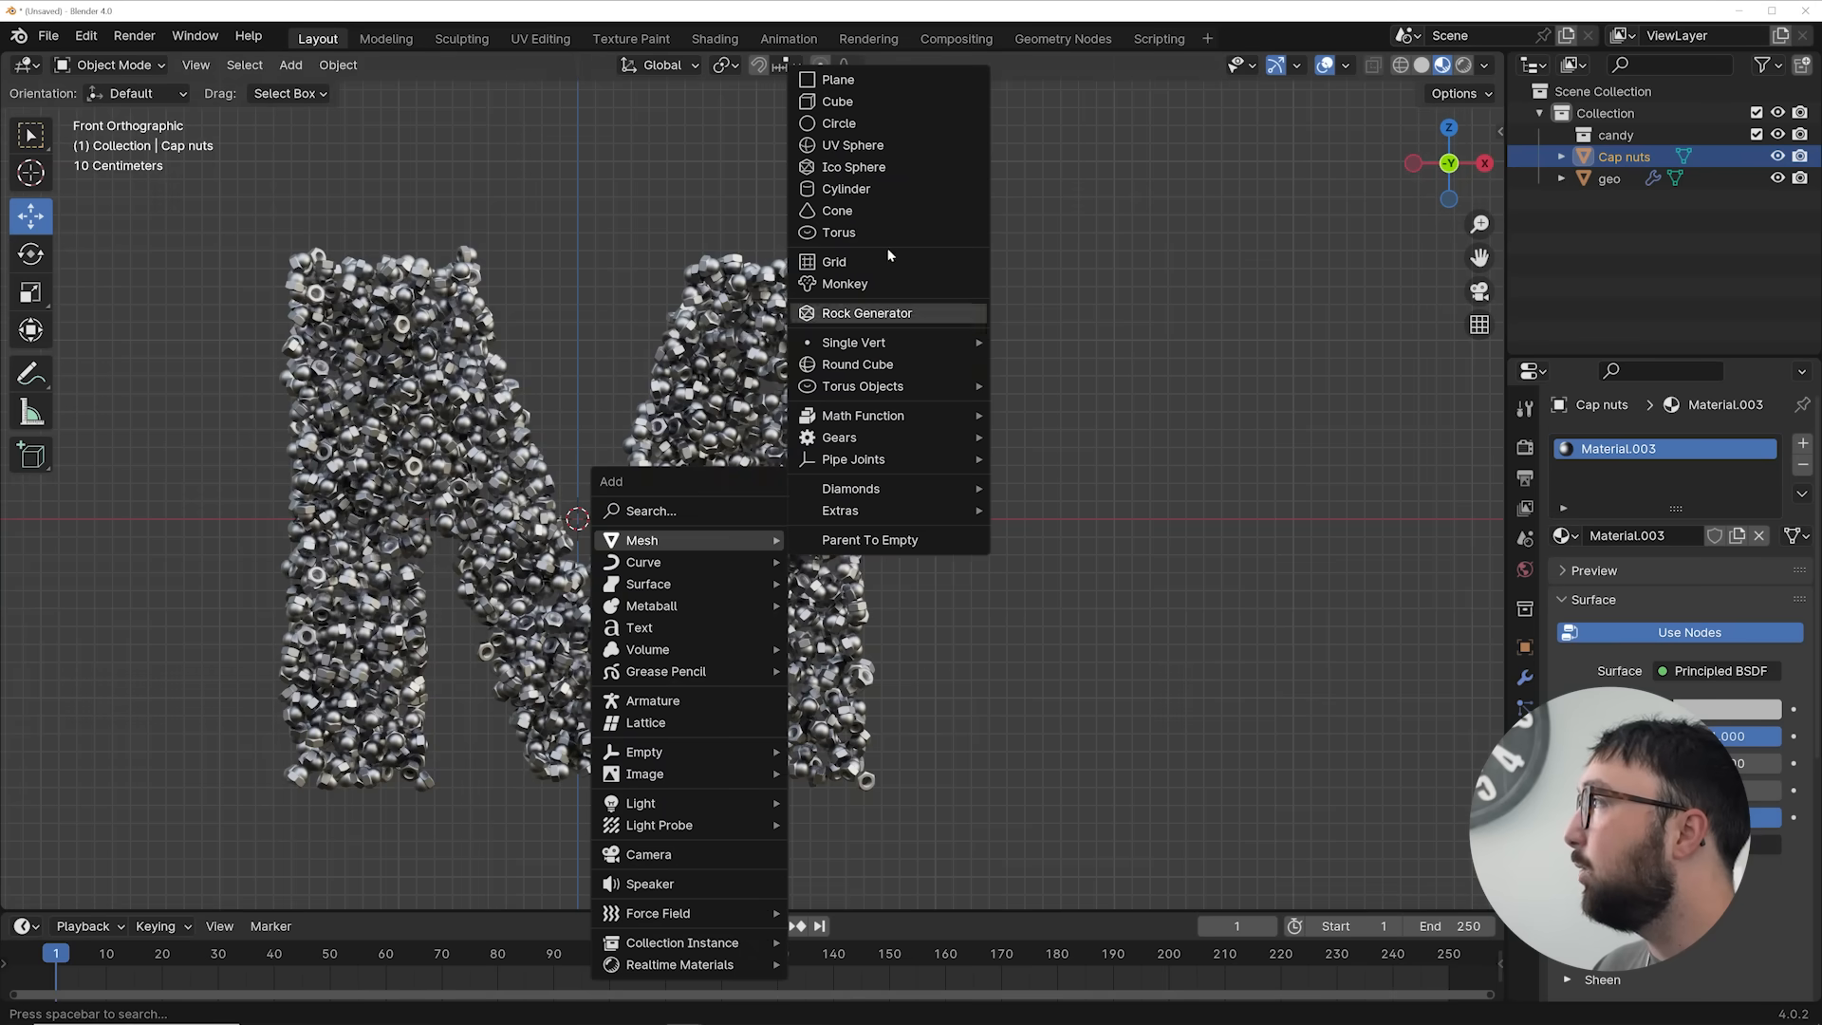
left_click(835, 80)
type("r")
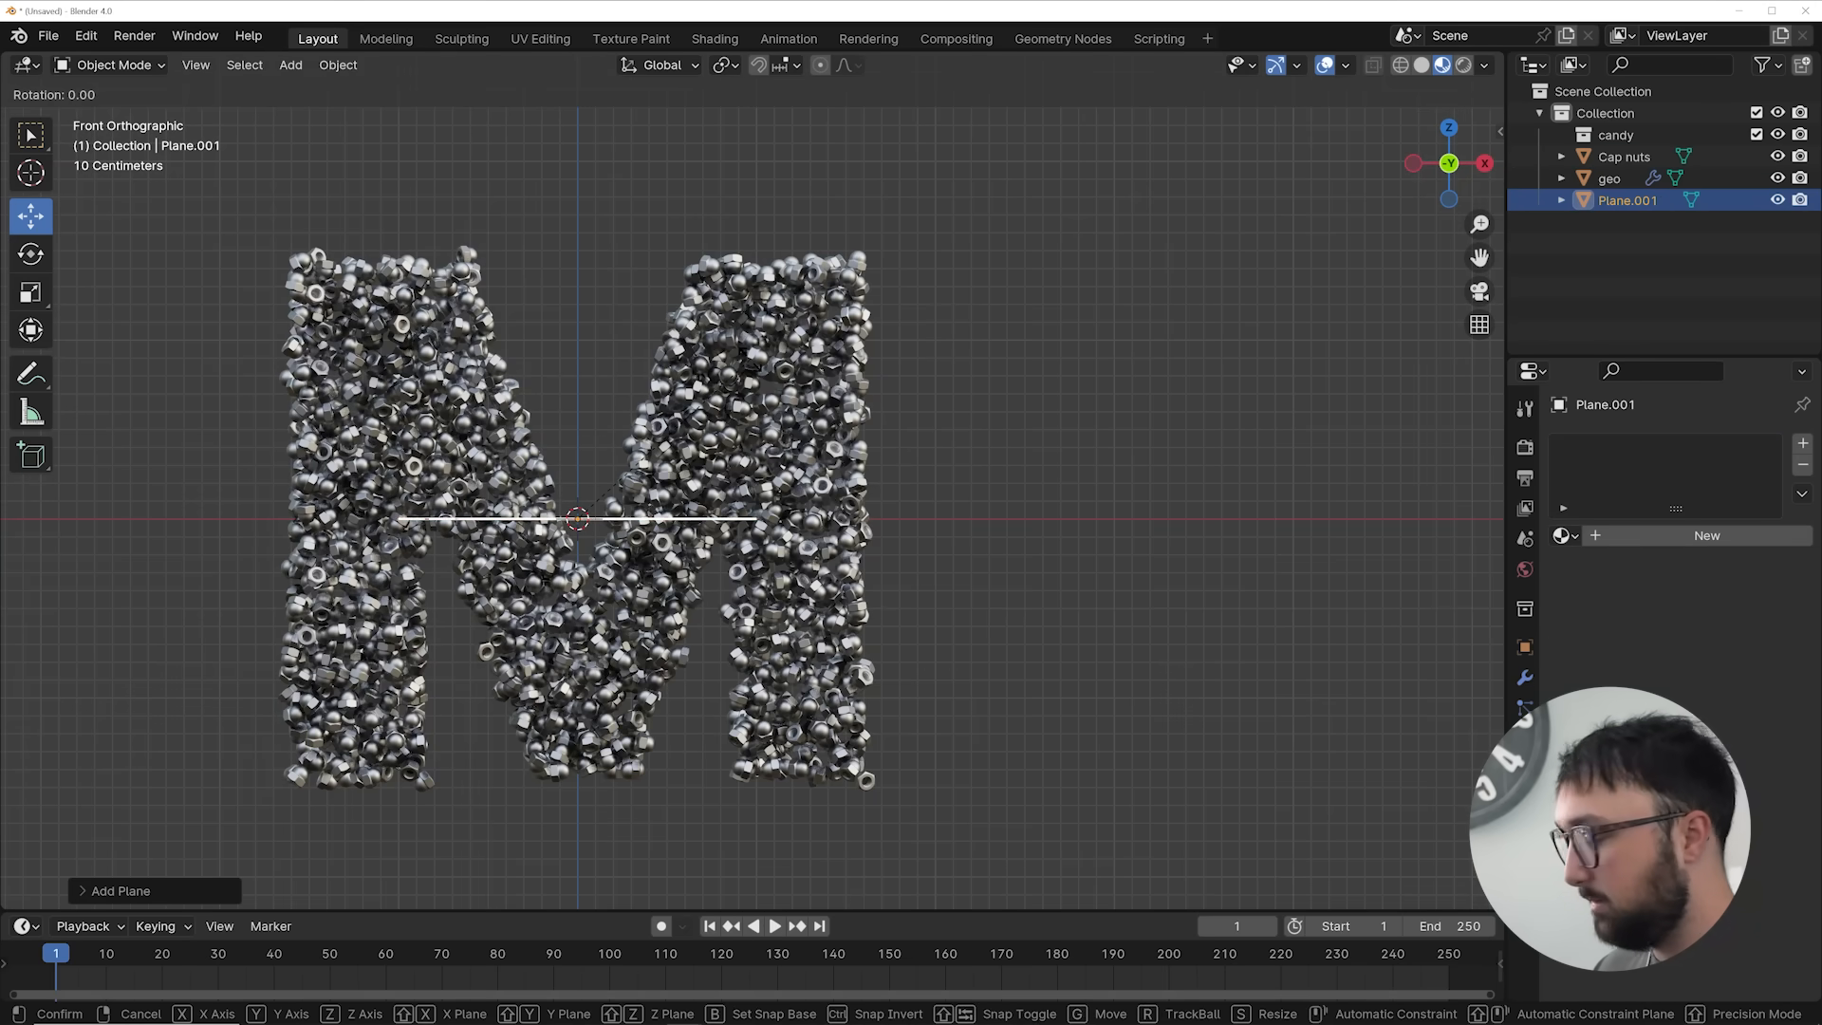
type("x90")
key("Return")
Move the plane about 4 m along Y behind the letter and scale it up into a backdrop extending past the letter
middle_click_drag(642, 493, 883, 479)
key("g")
key("y")
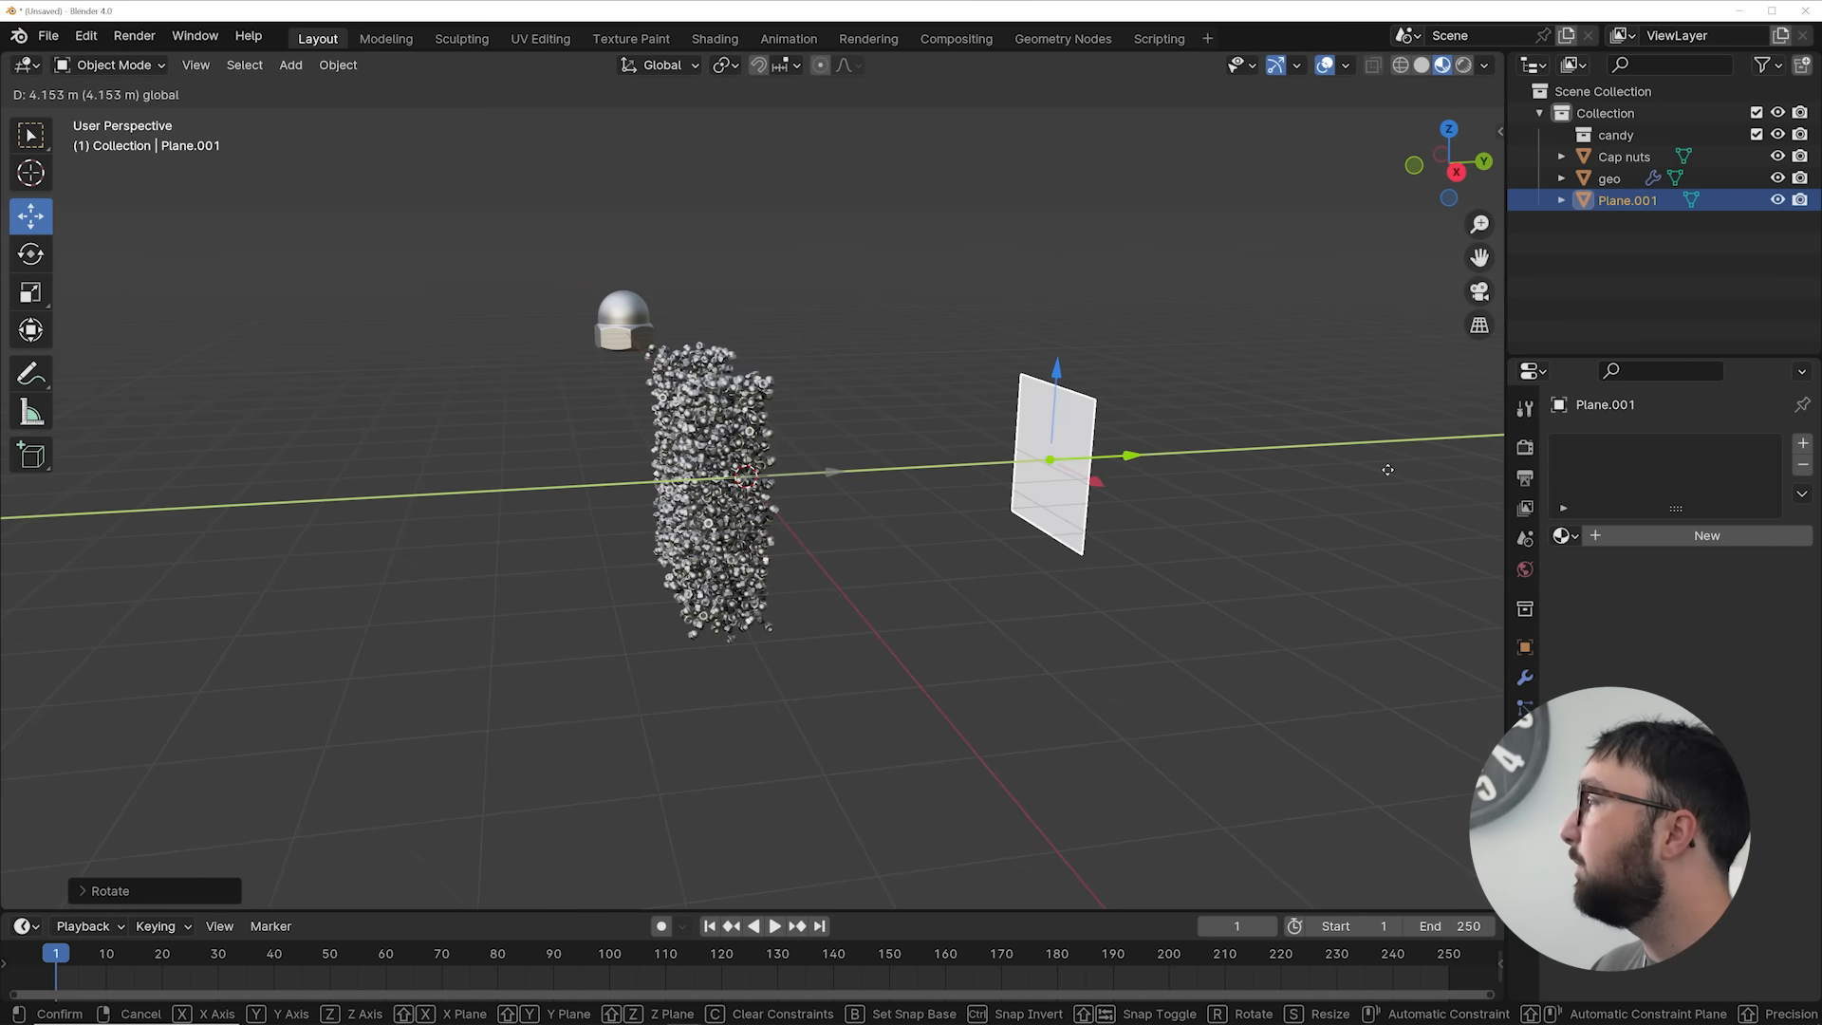
left_click(1195, 467)
key("grave")
left_click(1107, 395)
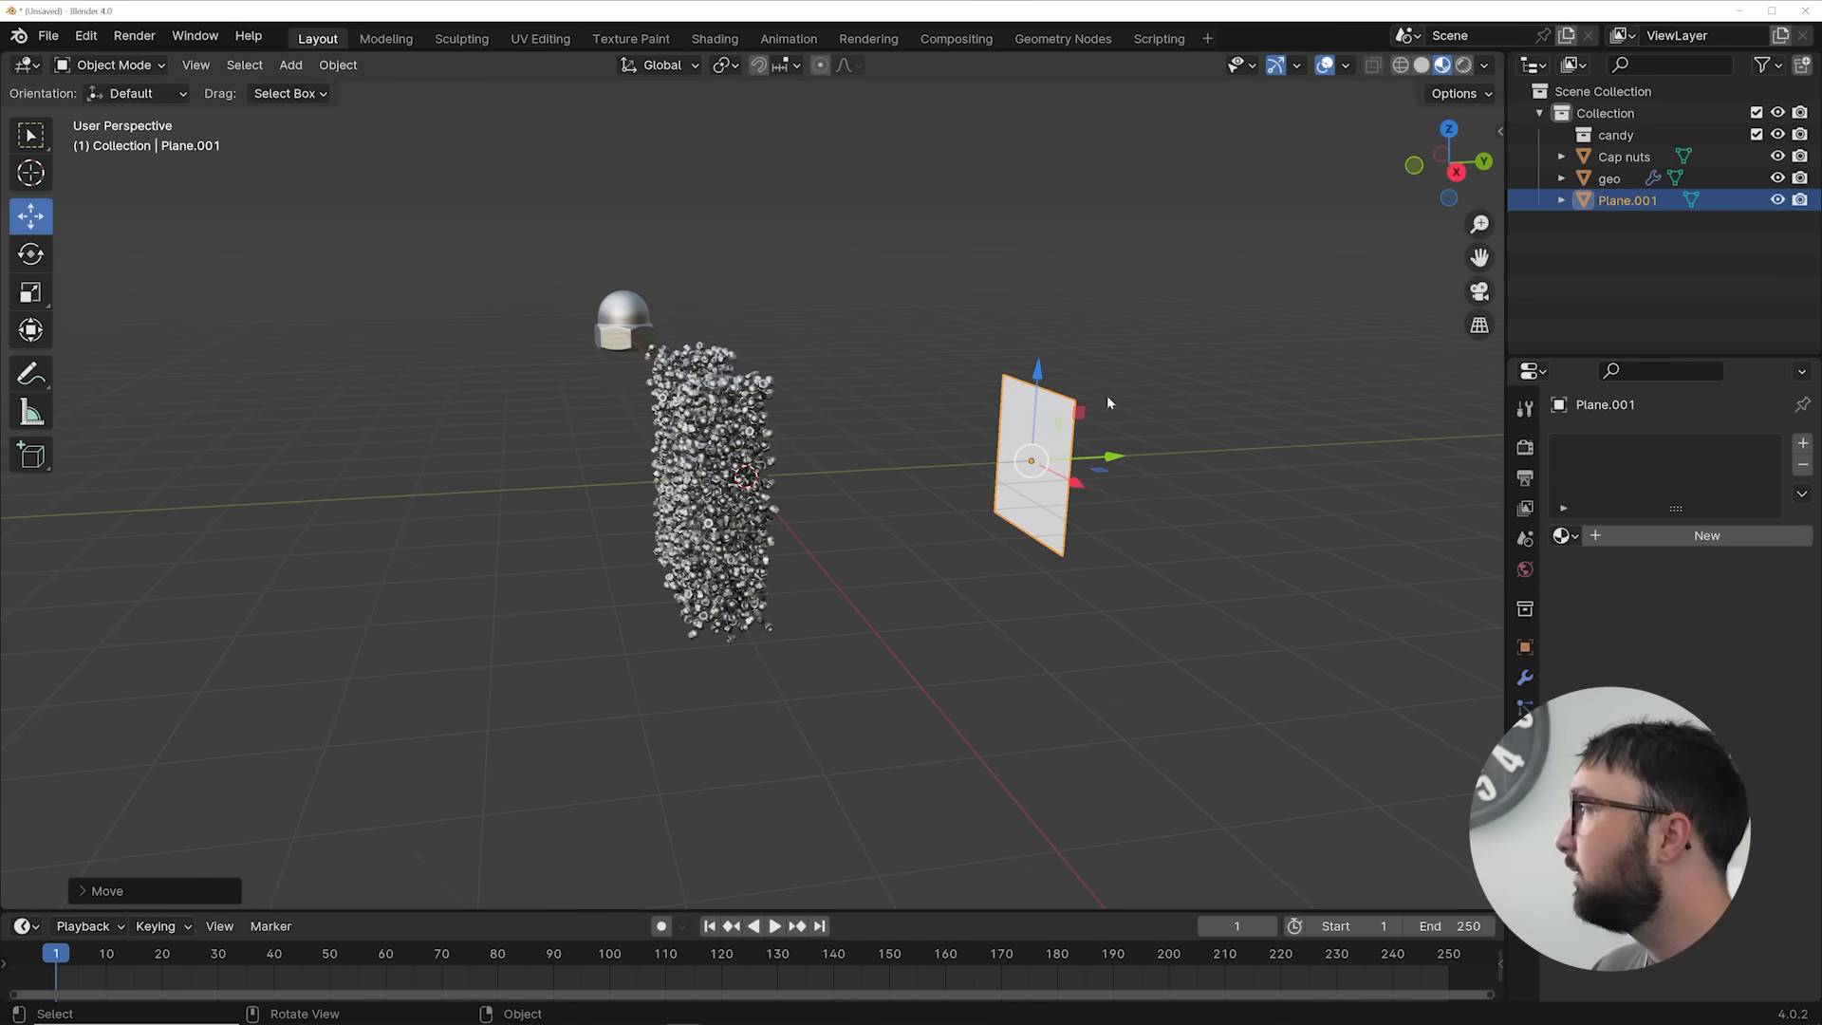
key("s")
left_click(317, 460)
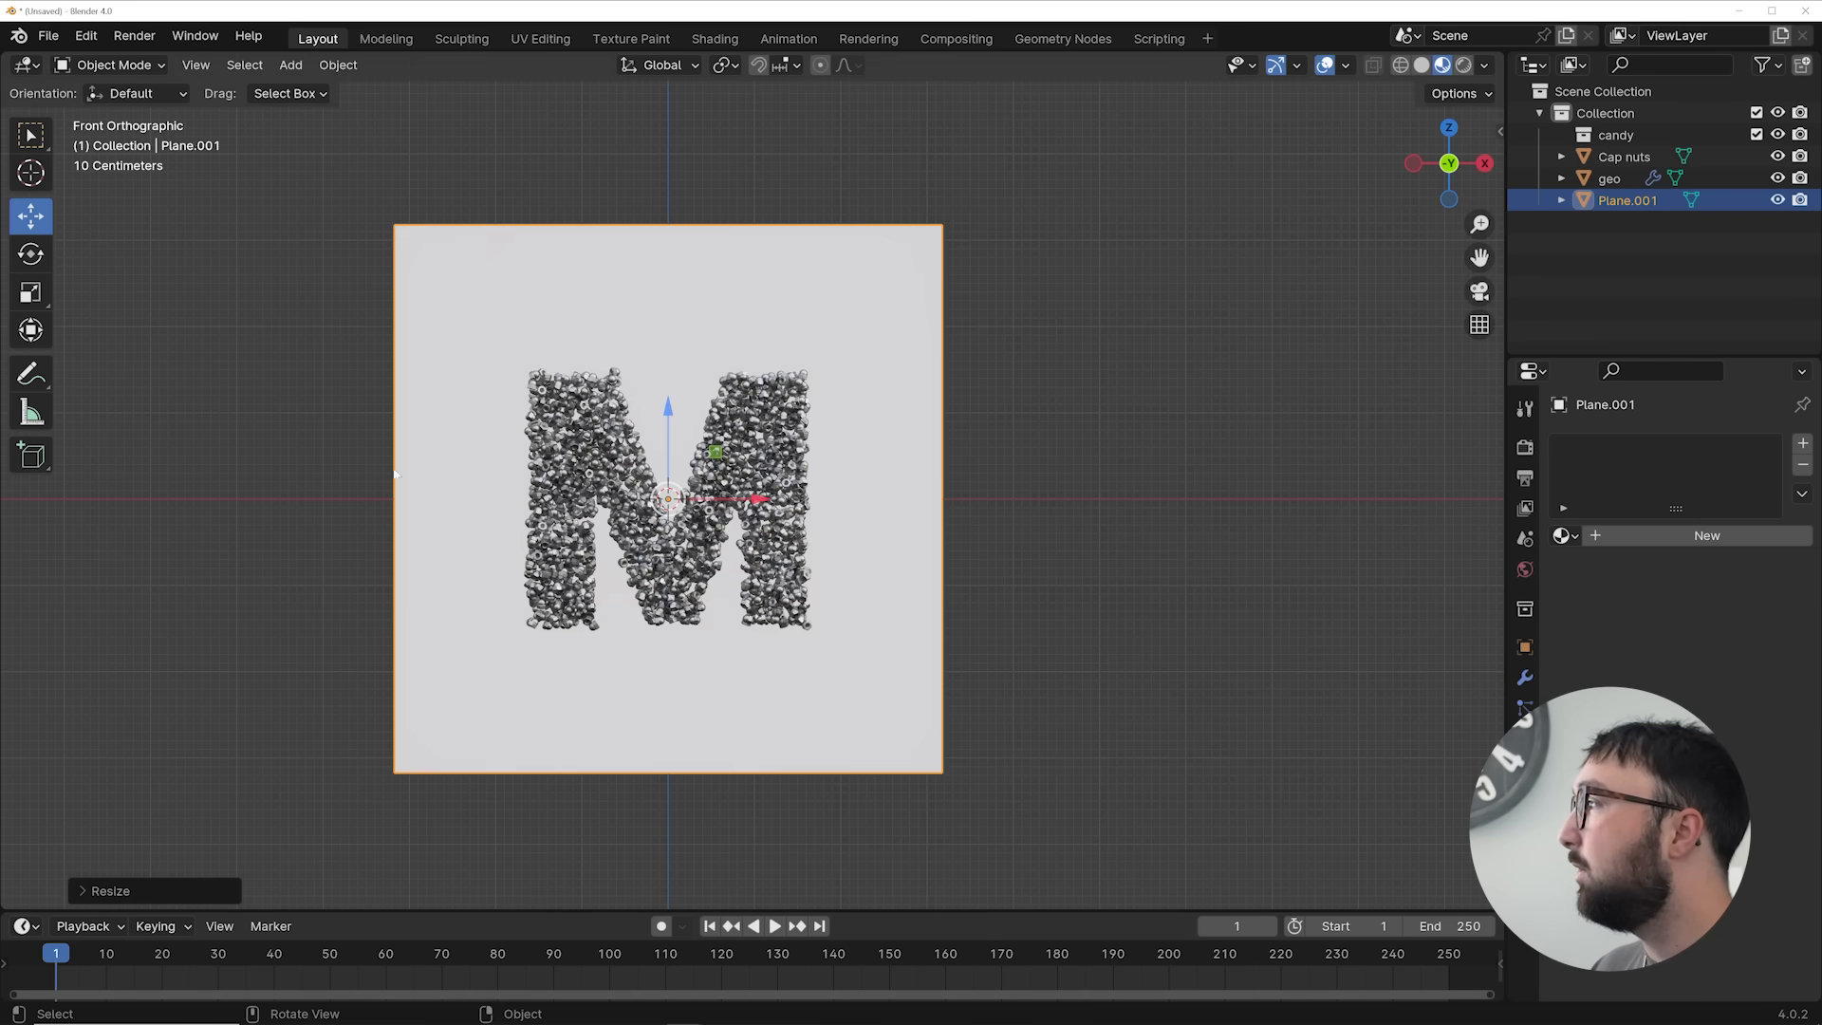
Add a camera to the scene
key("shift+a")
left_click(715, 658)
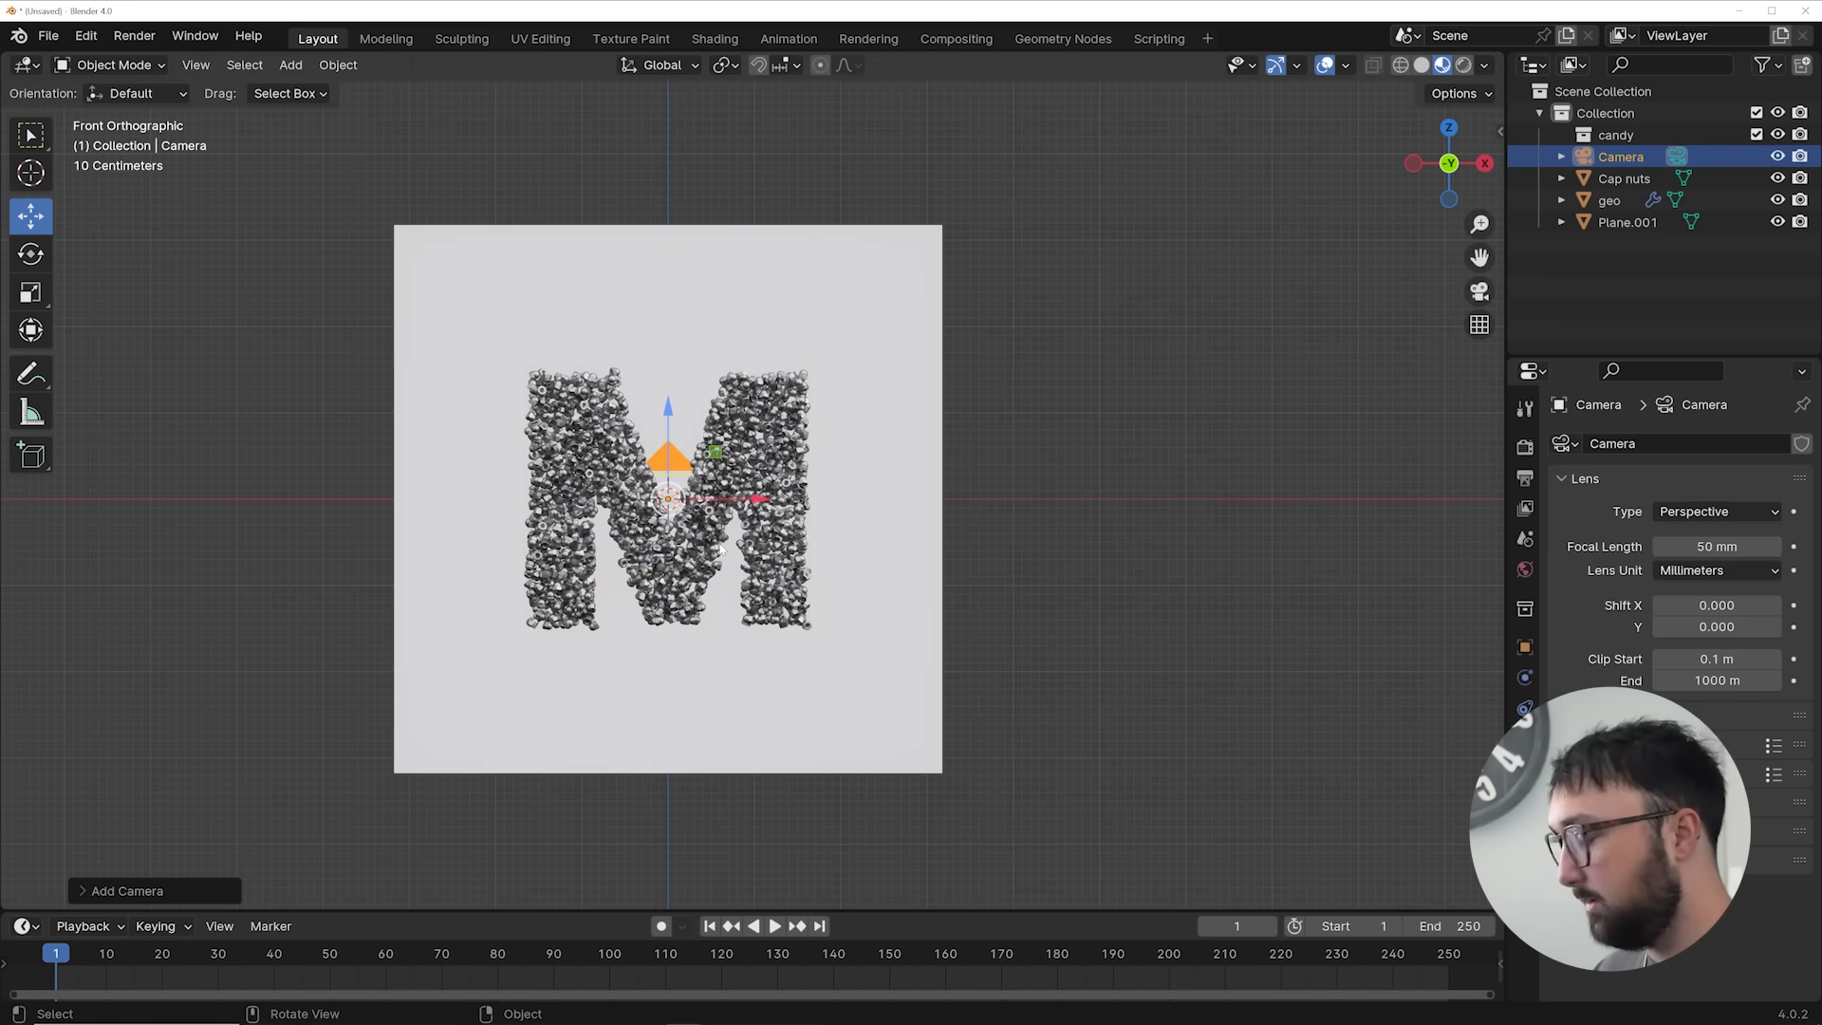
Align the new camera to the current view and set the render resolution to 2000 × 2000 px
key("ctrl+alt+KP_0")
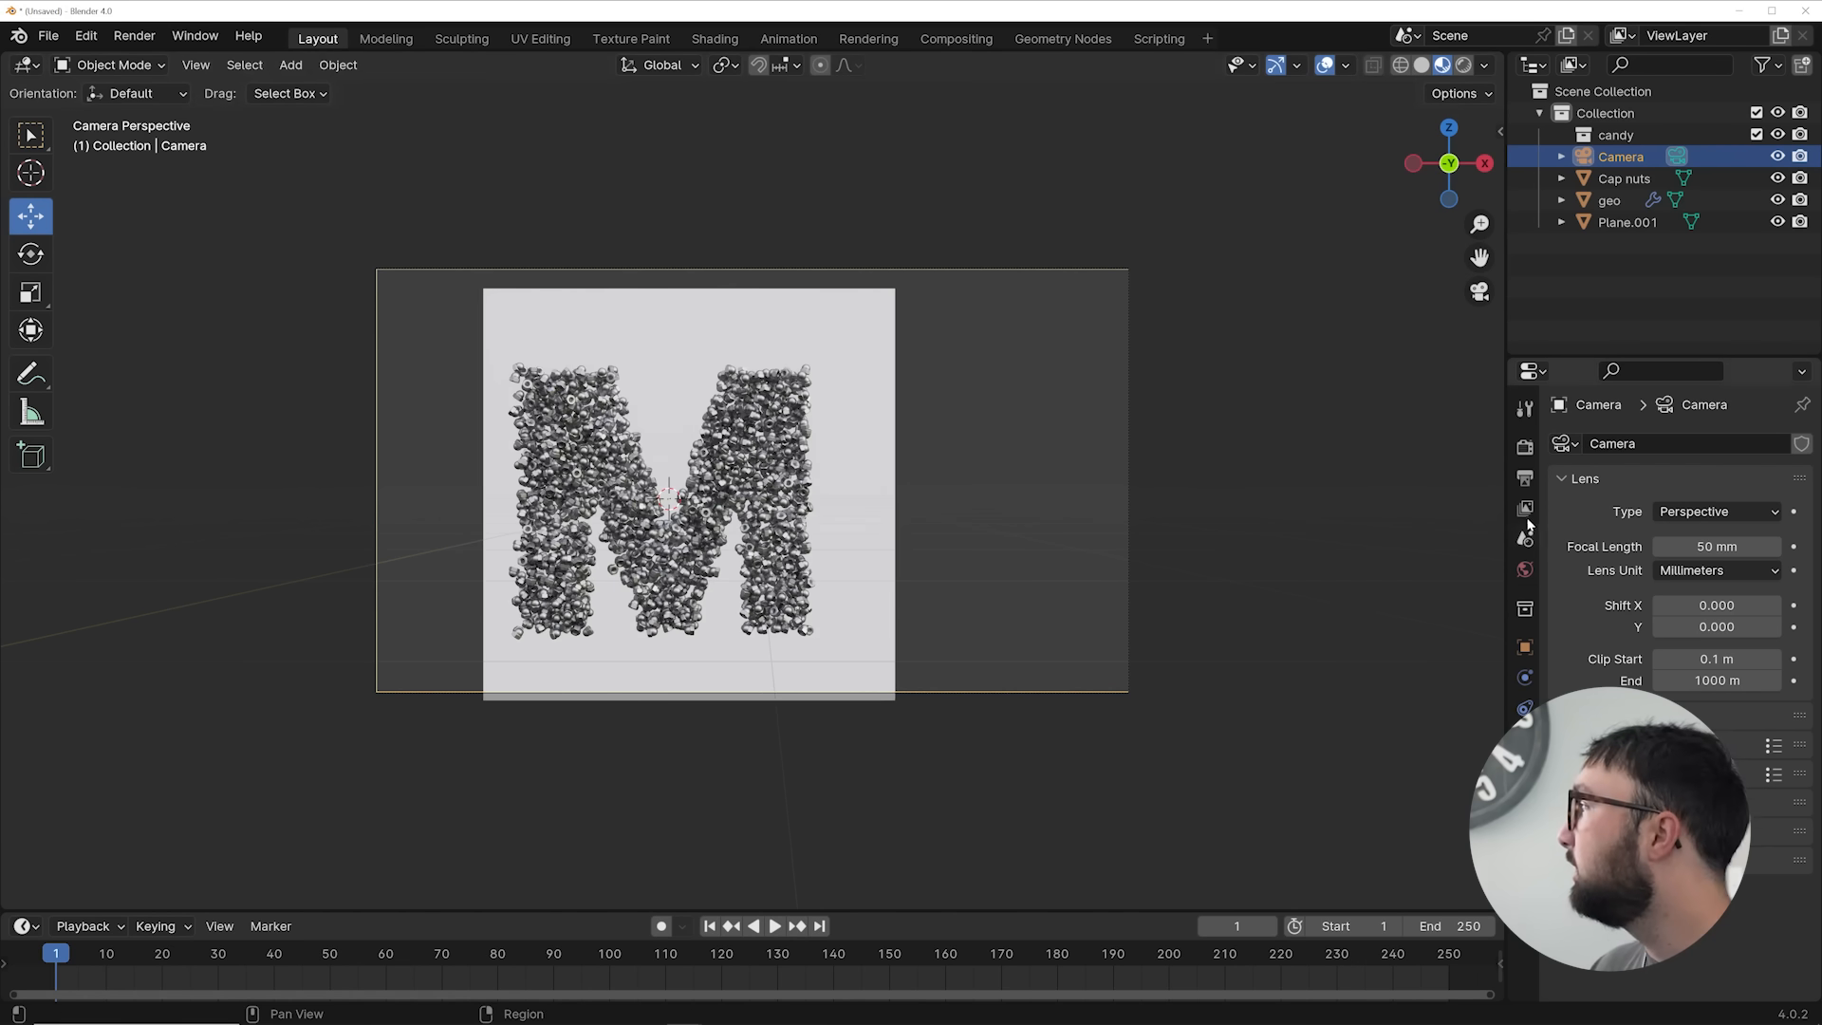
left_click(1526, 477)
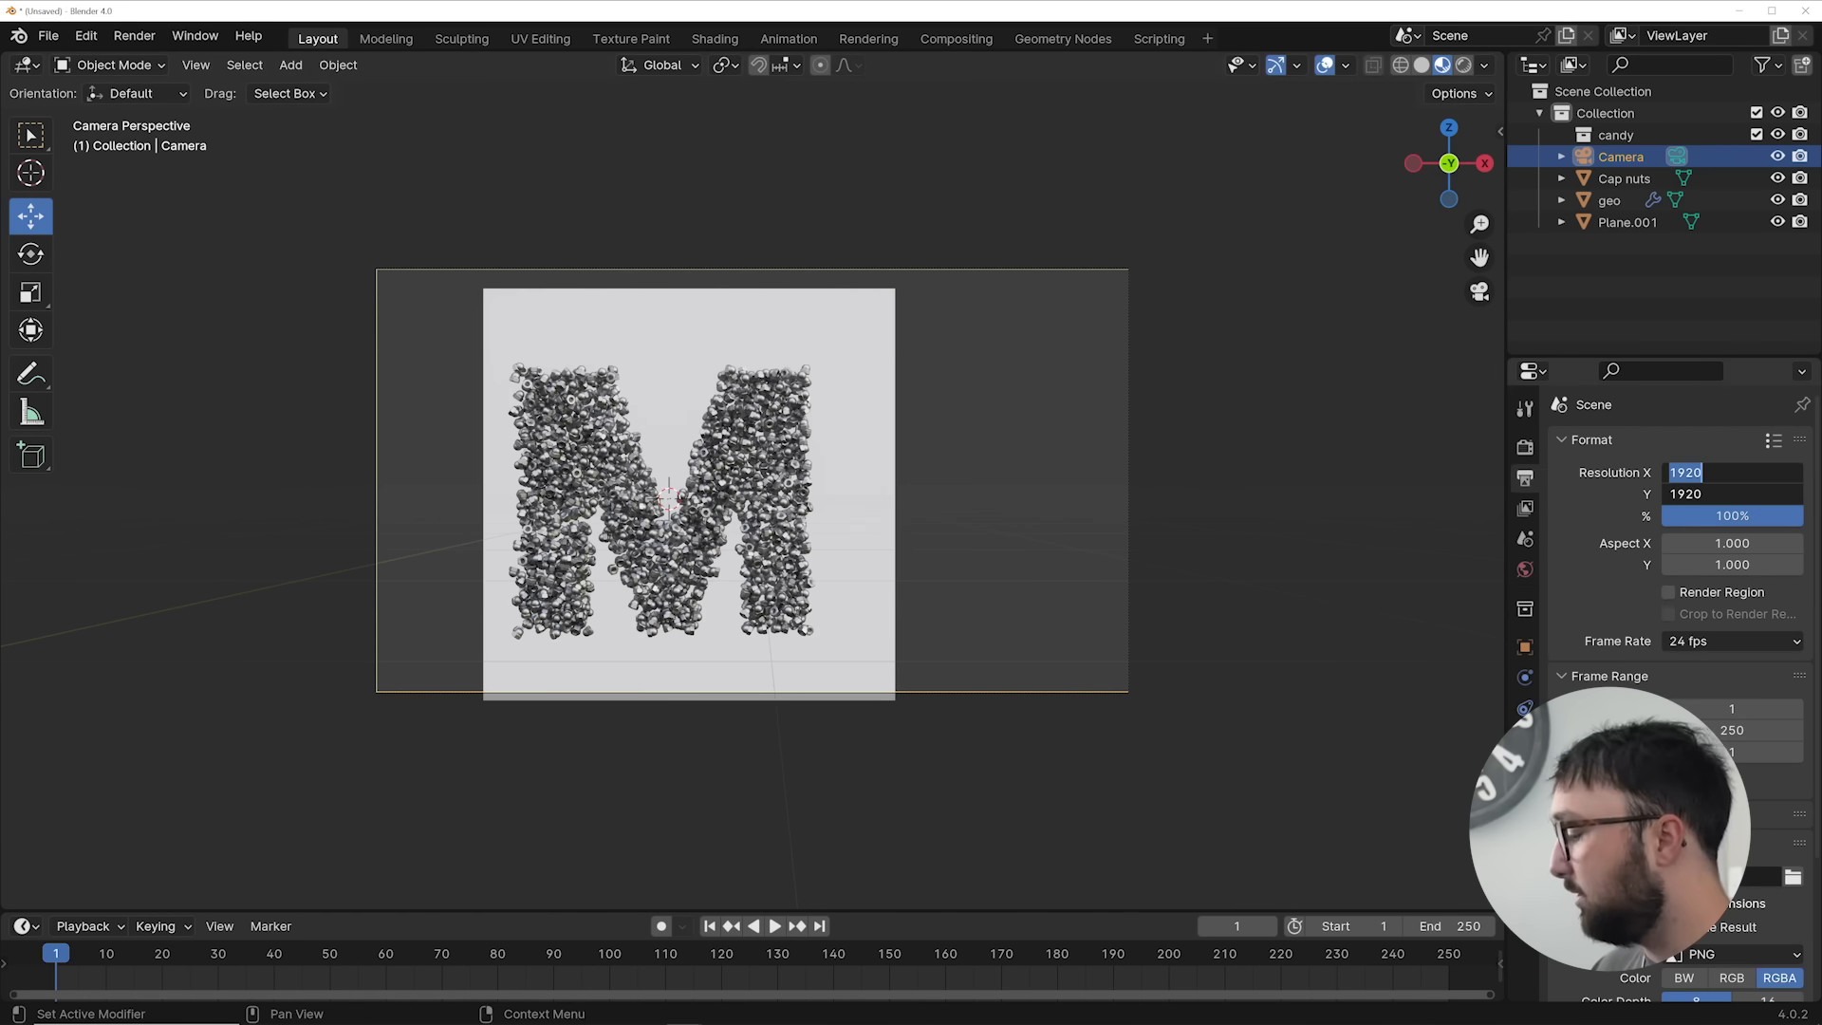
key("Return")
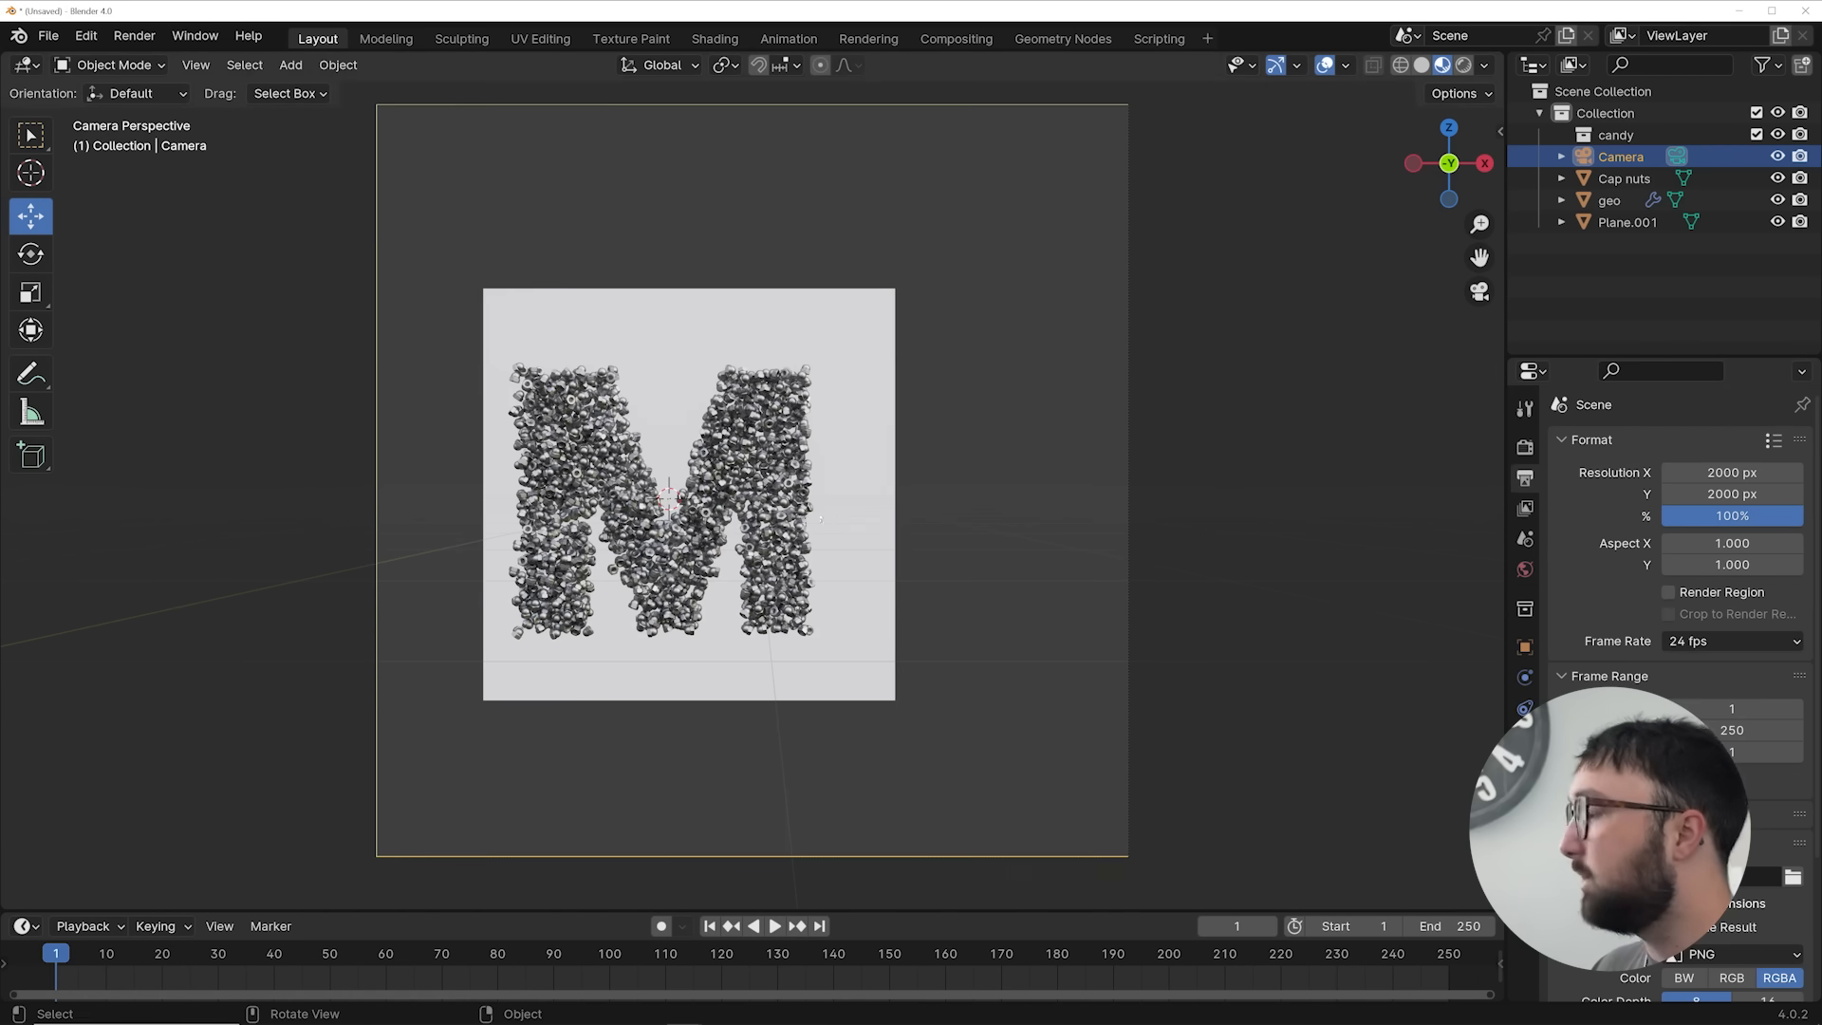
Move the camera about 1 m along -X and 0.25 m down to centre the letter, and closer along its local Z
key("g")
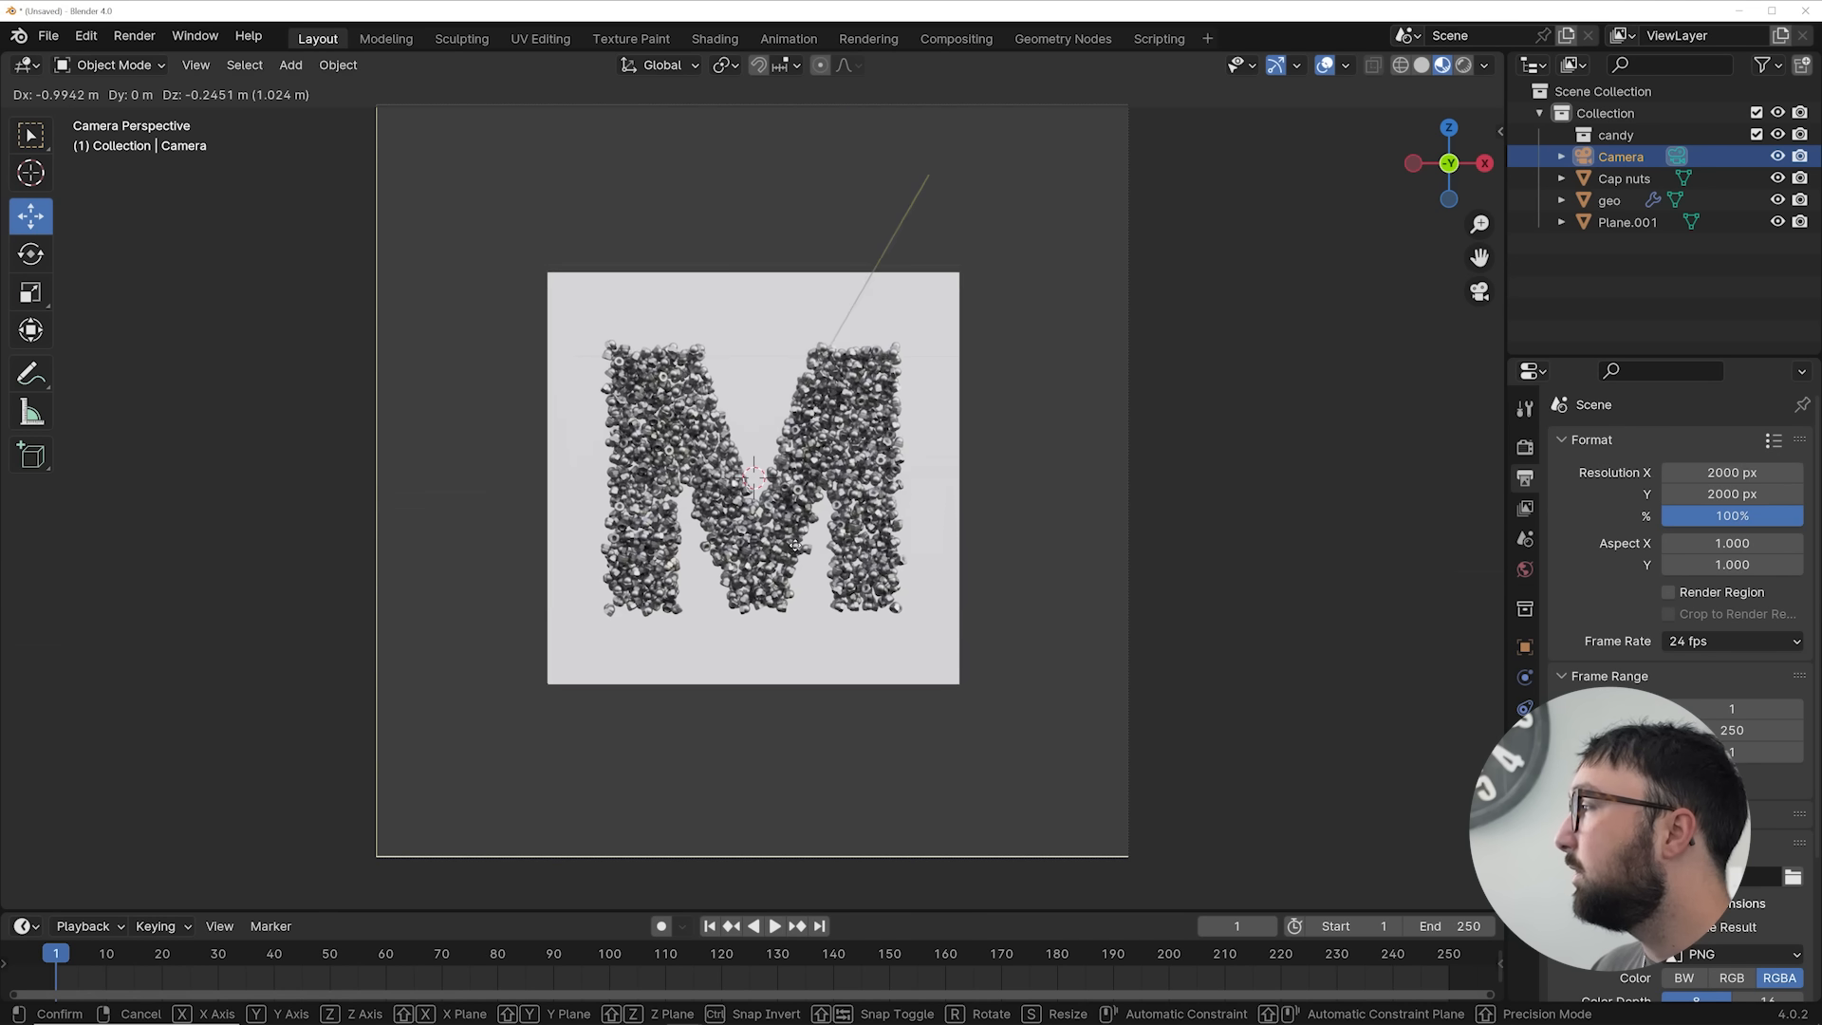
left_click(796, 544)
key("g")
key("z")
key("z")
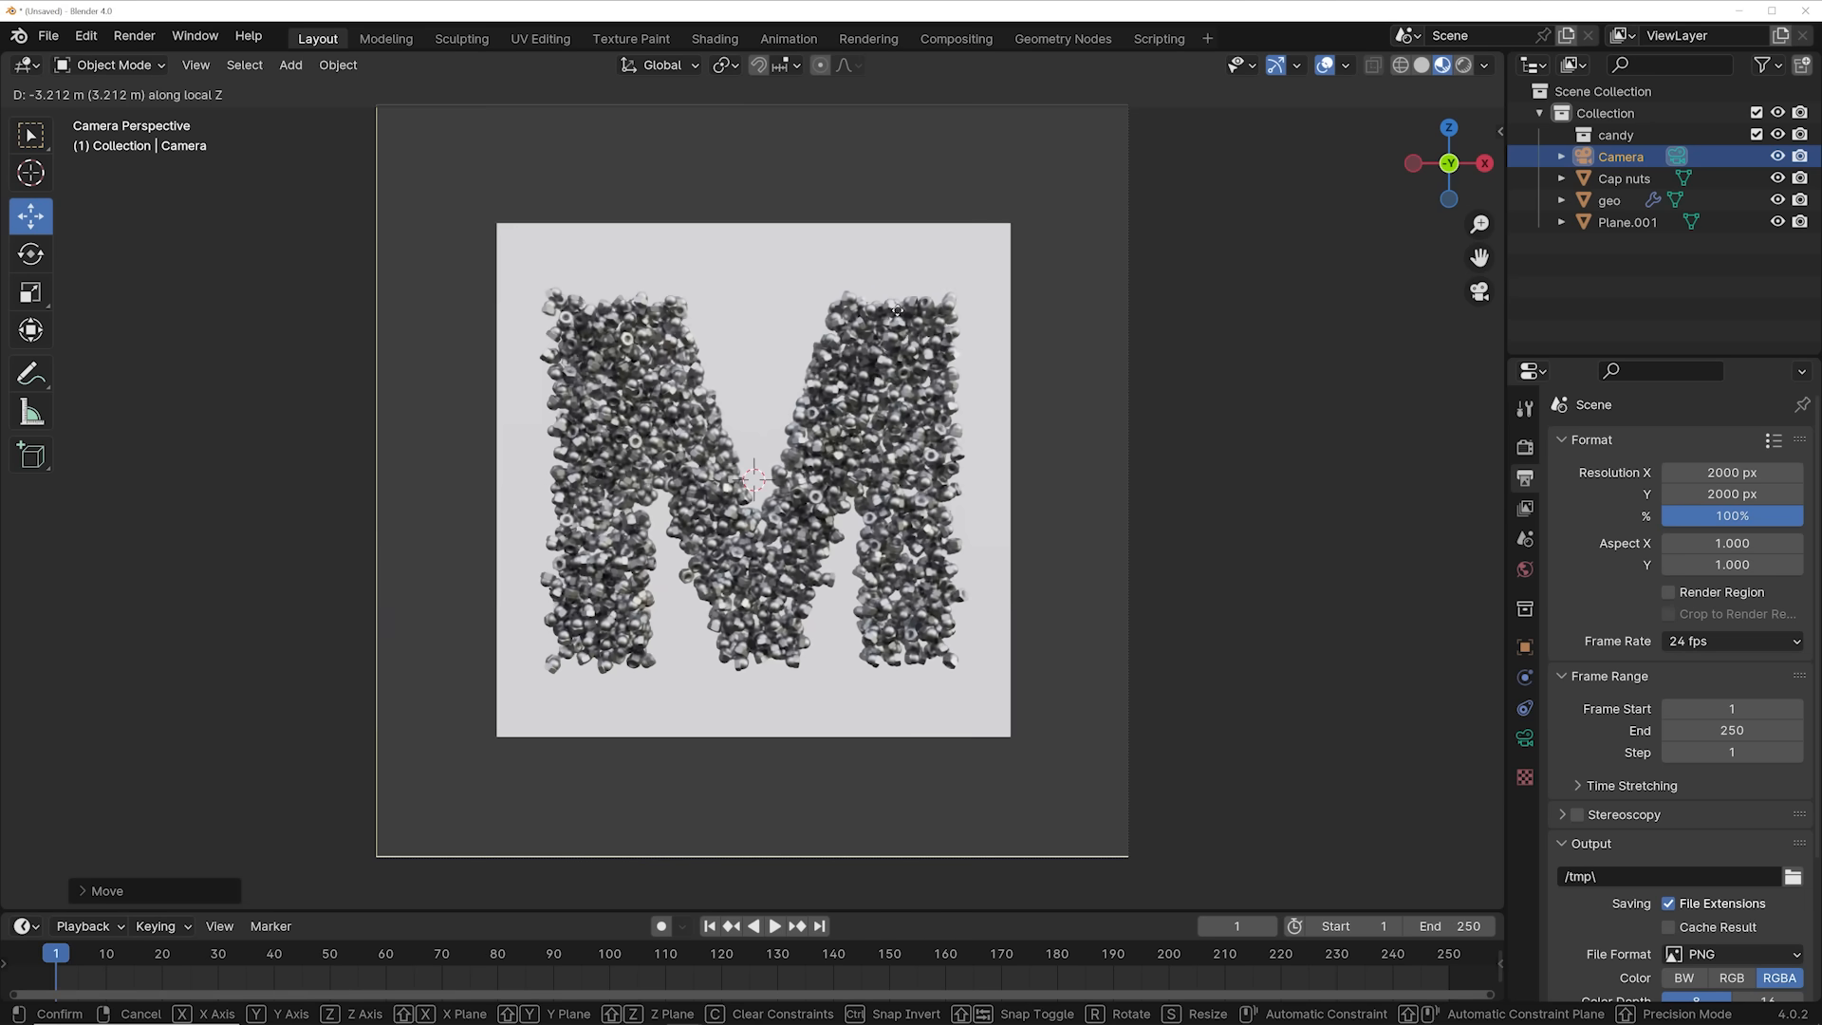
left_click(1489, 654)
Set the camera's focal length to 85 mm and move it back about 2.4 m along its local Z
left_click(1524, 739)
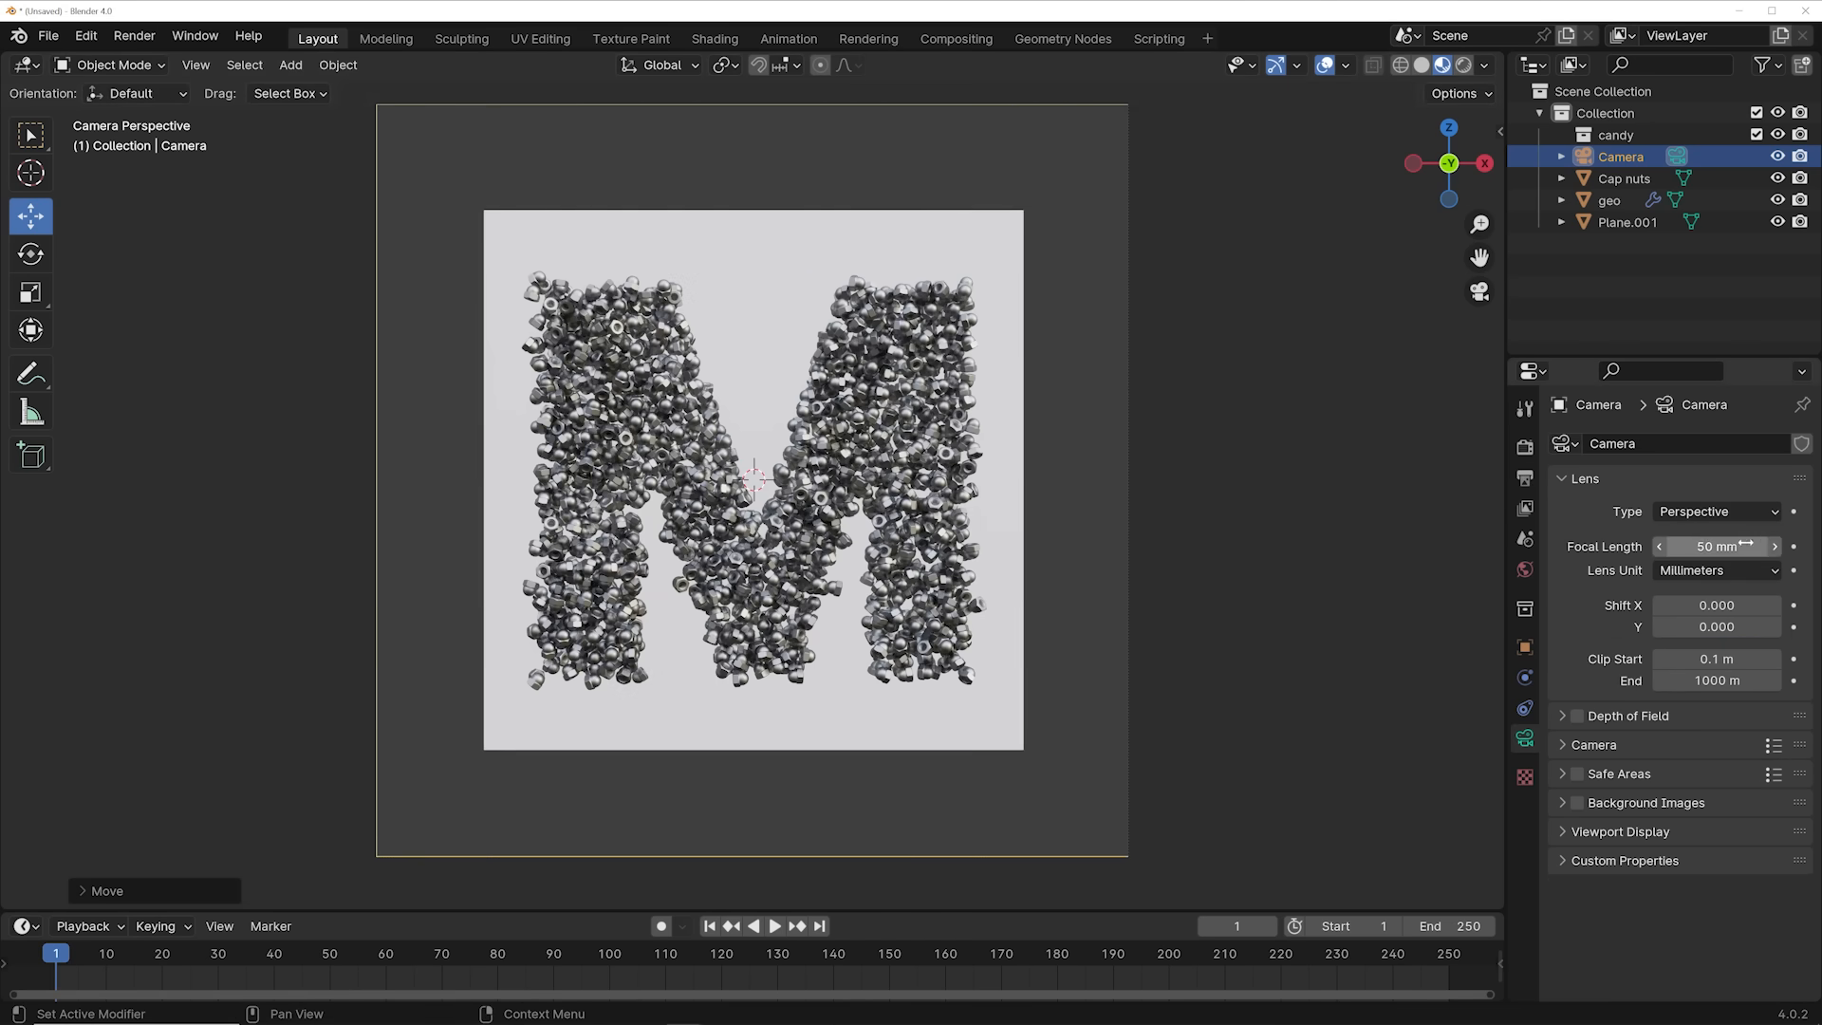
key("Return")
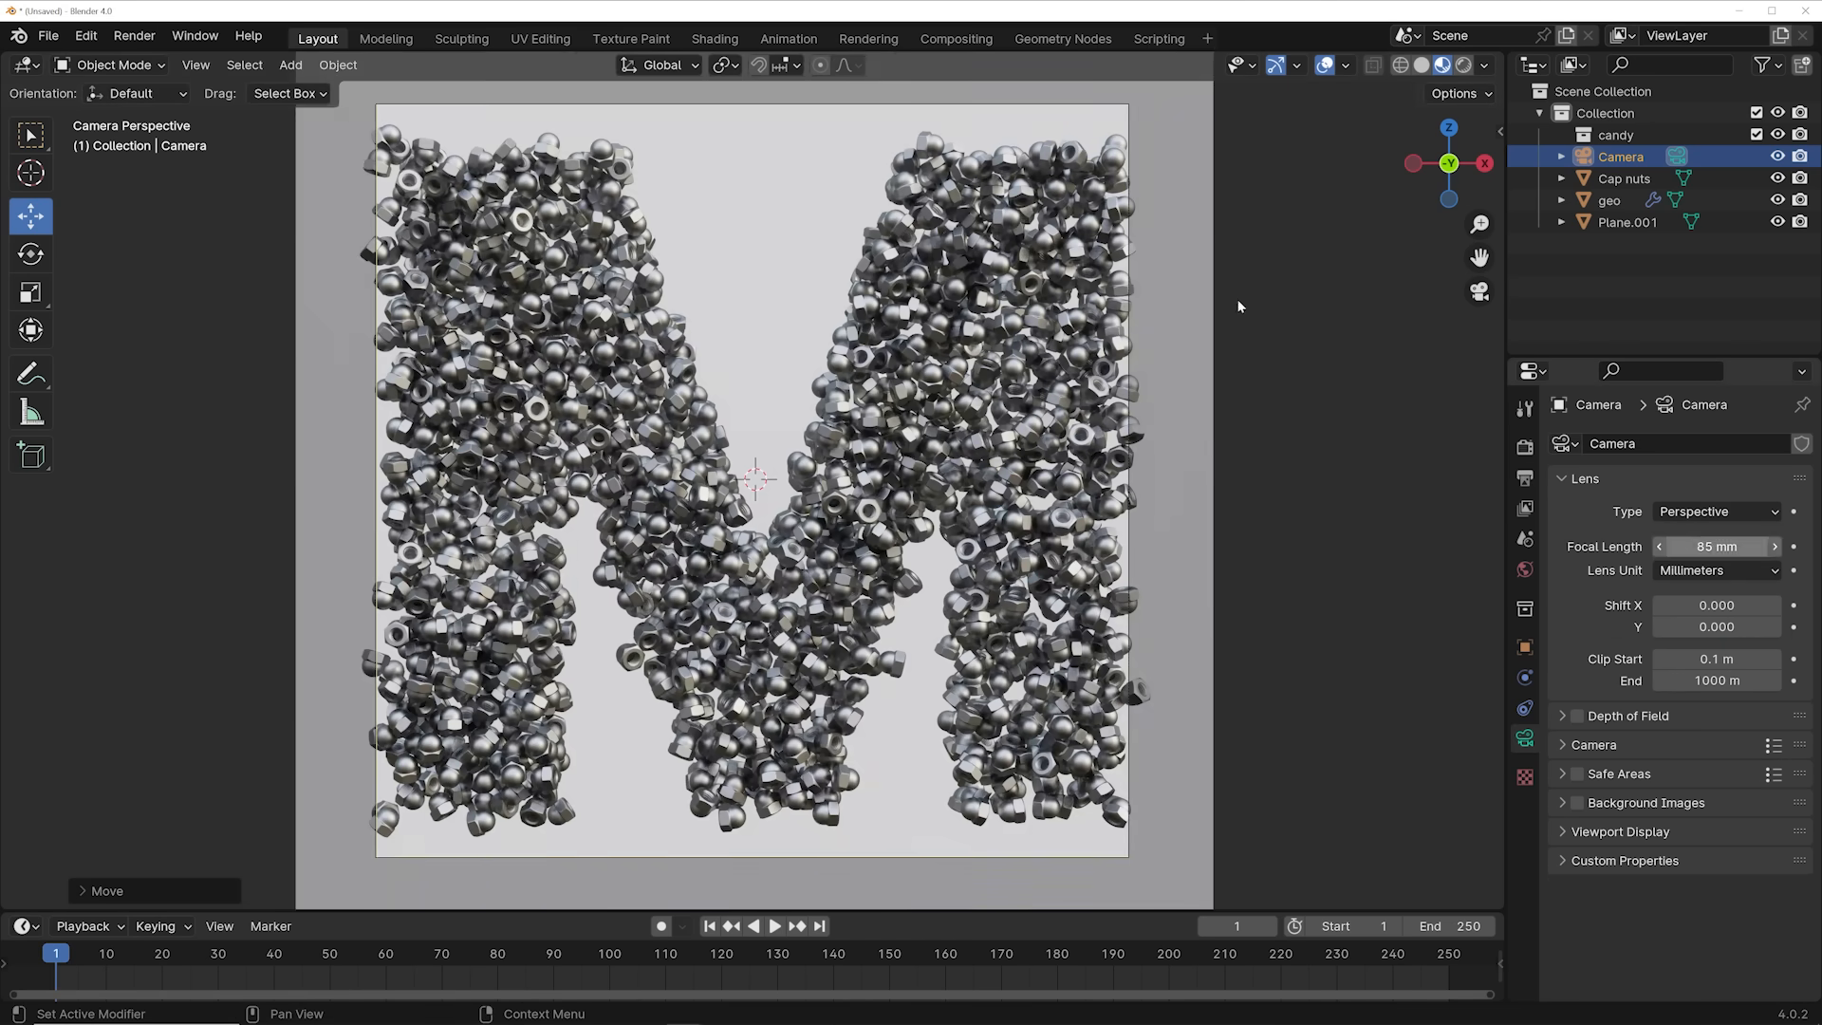
key("g")
key("z")
key("z")
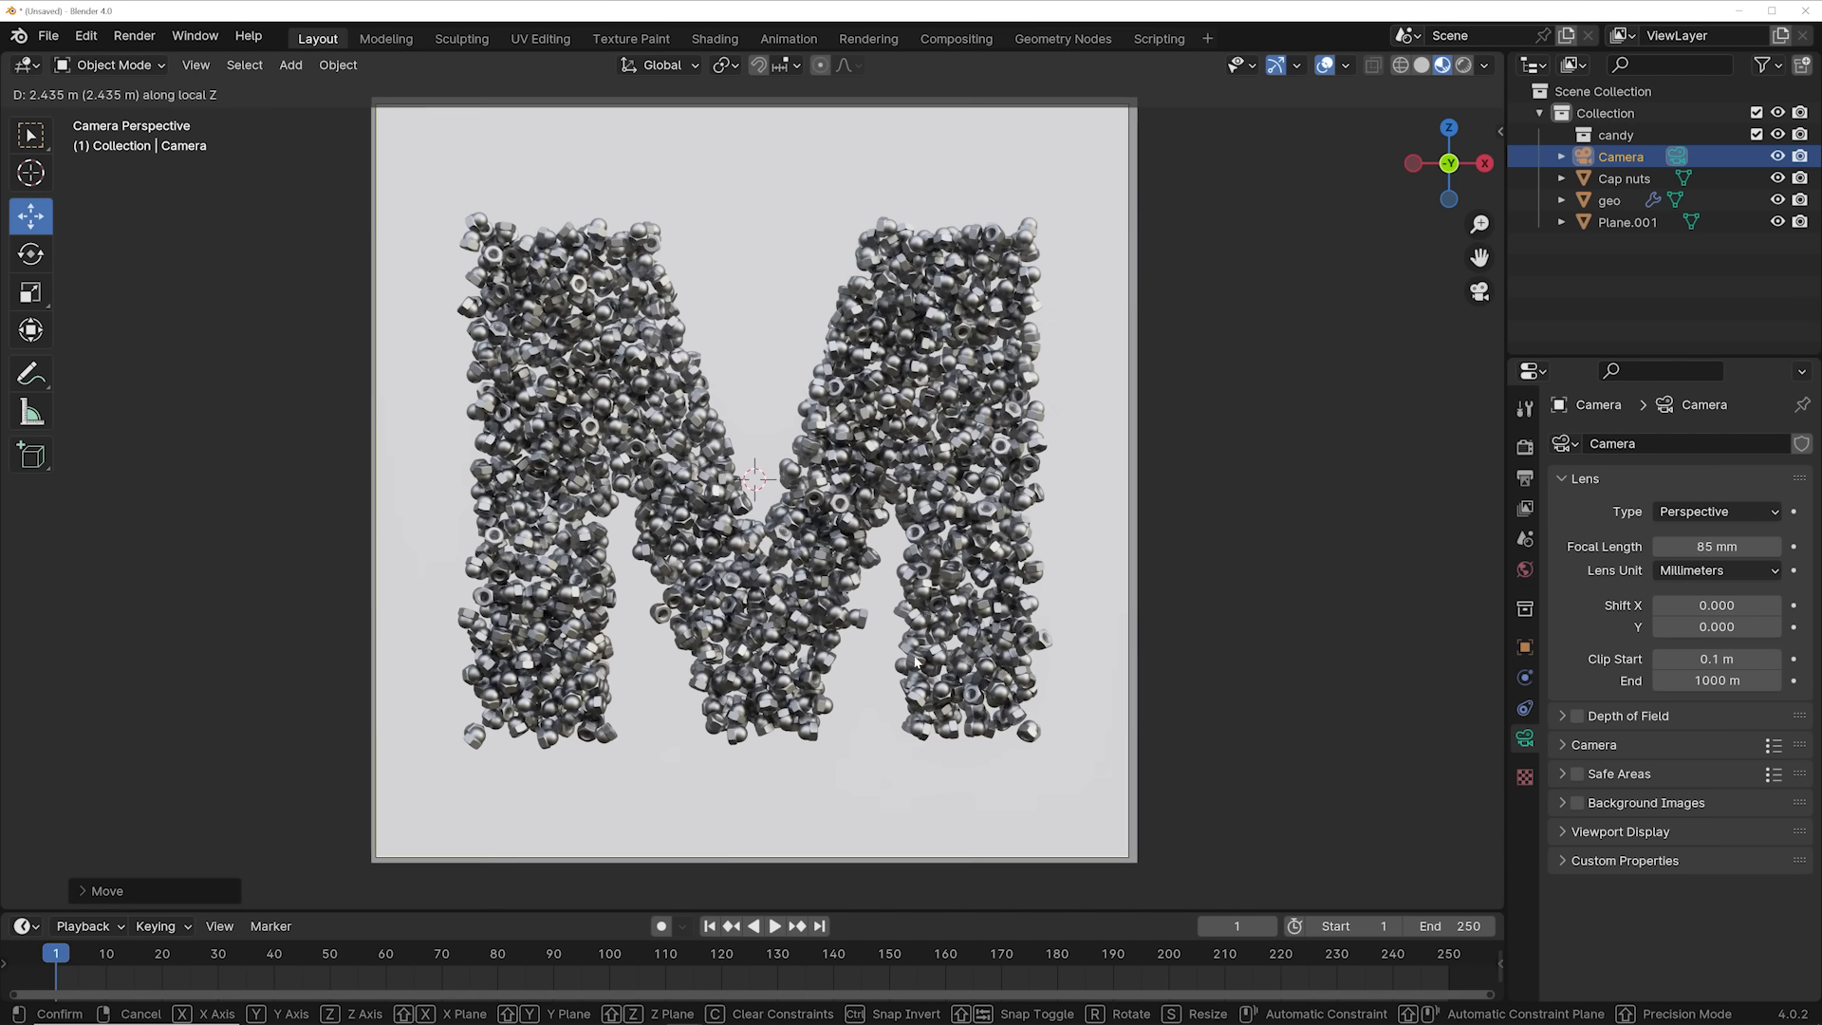
left_click(1015, 490)
Switch the render engine to Cycles and show the viewport in rendered shading
left_click(1078, 422)
left_click(1525, 446)
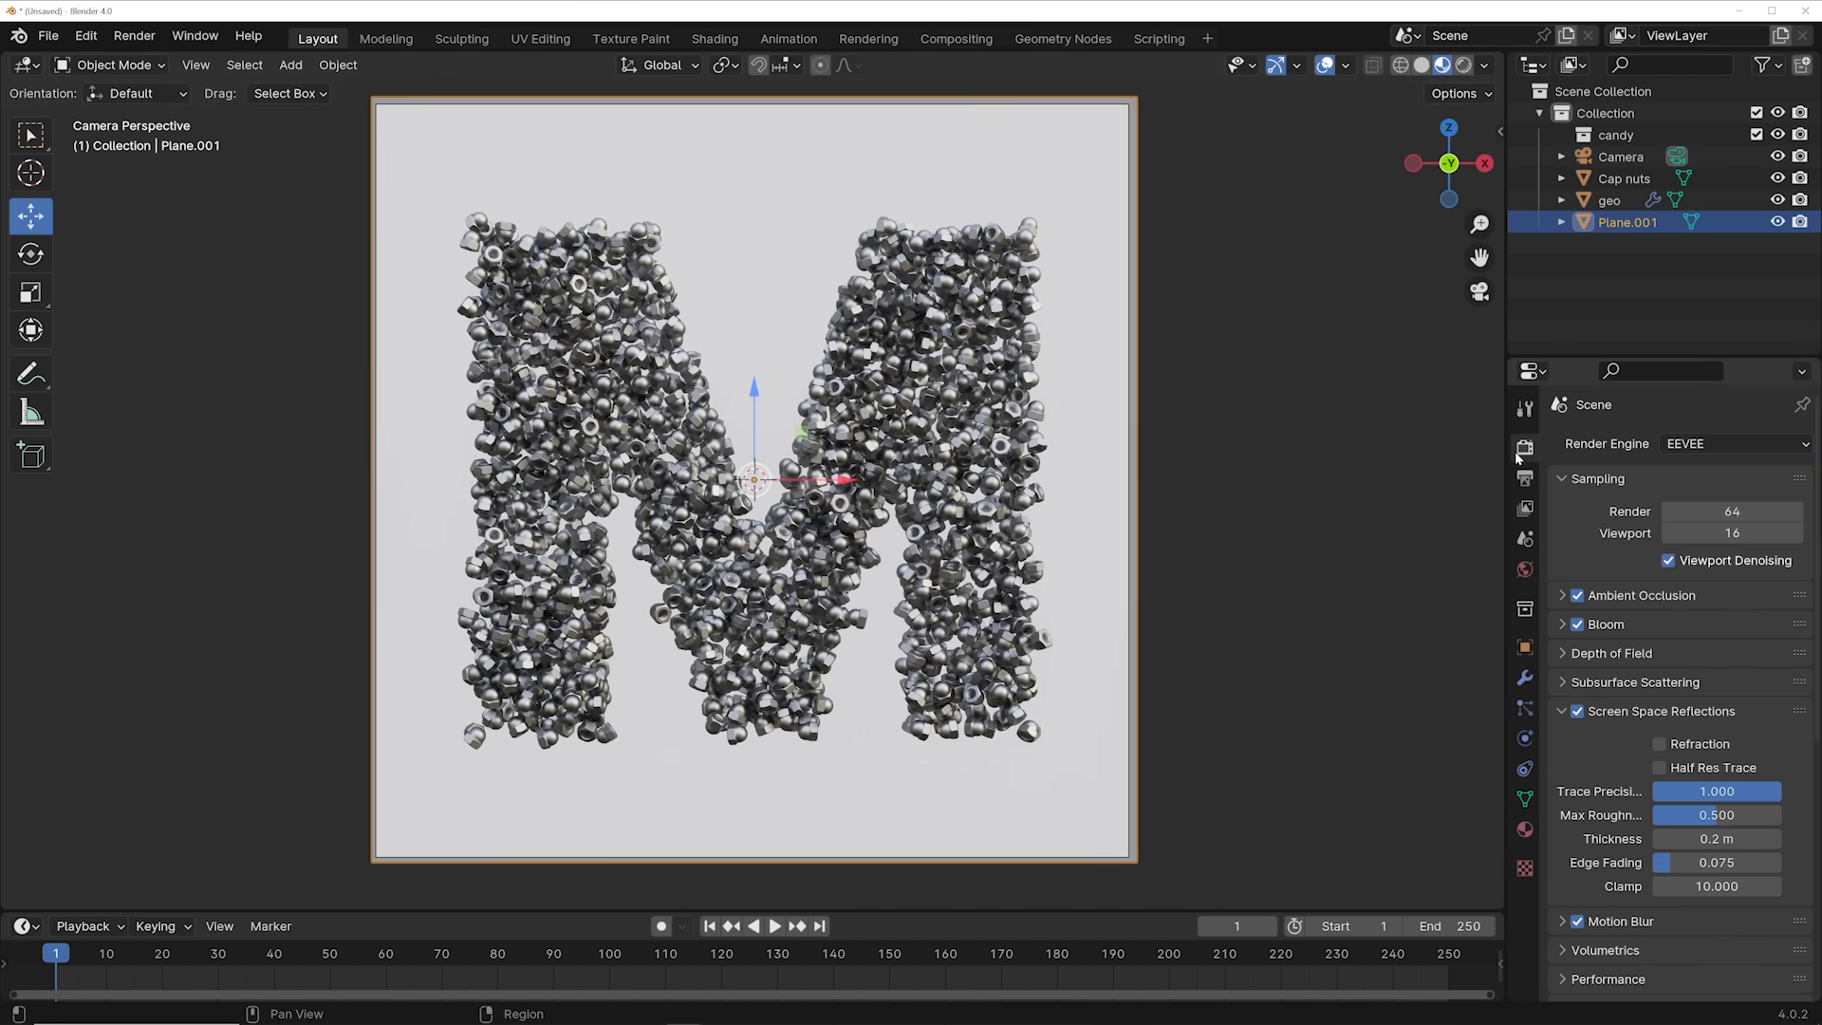
left_click(1728, 443)
left_click(1696, 518)
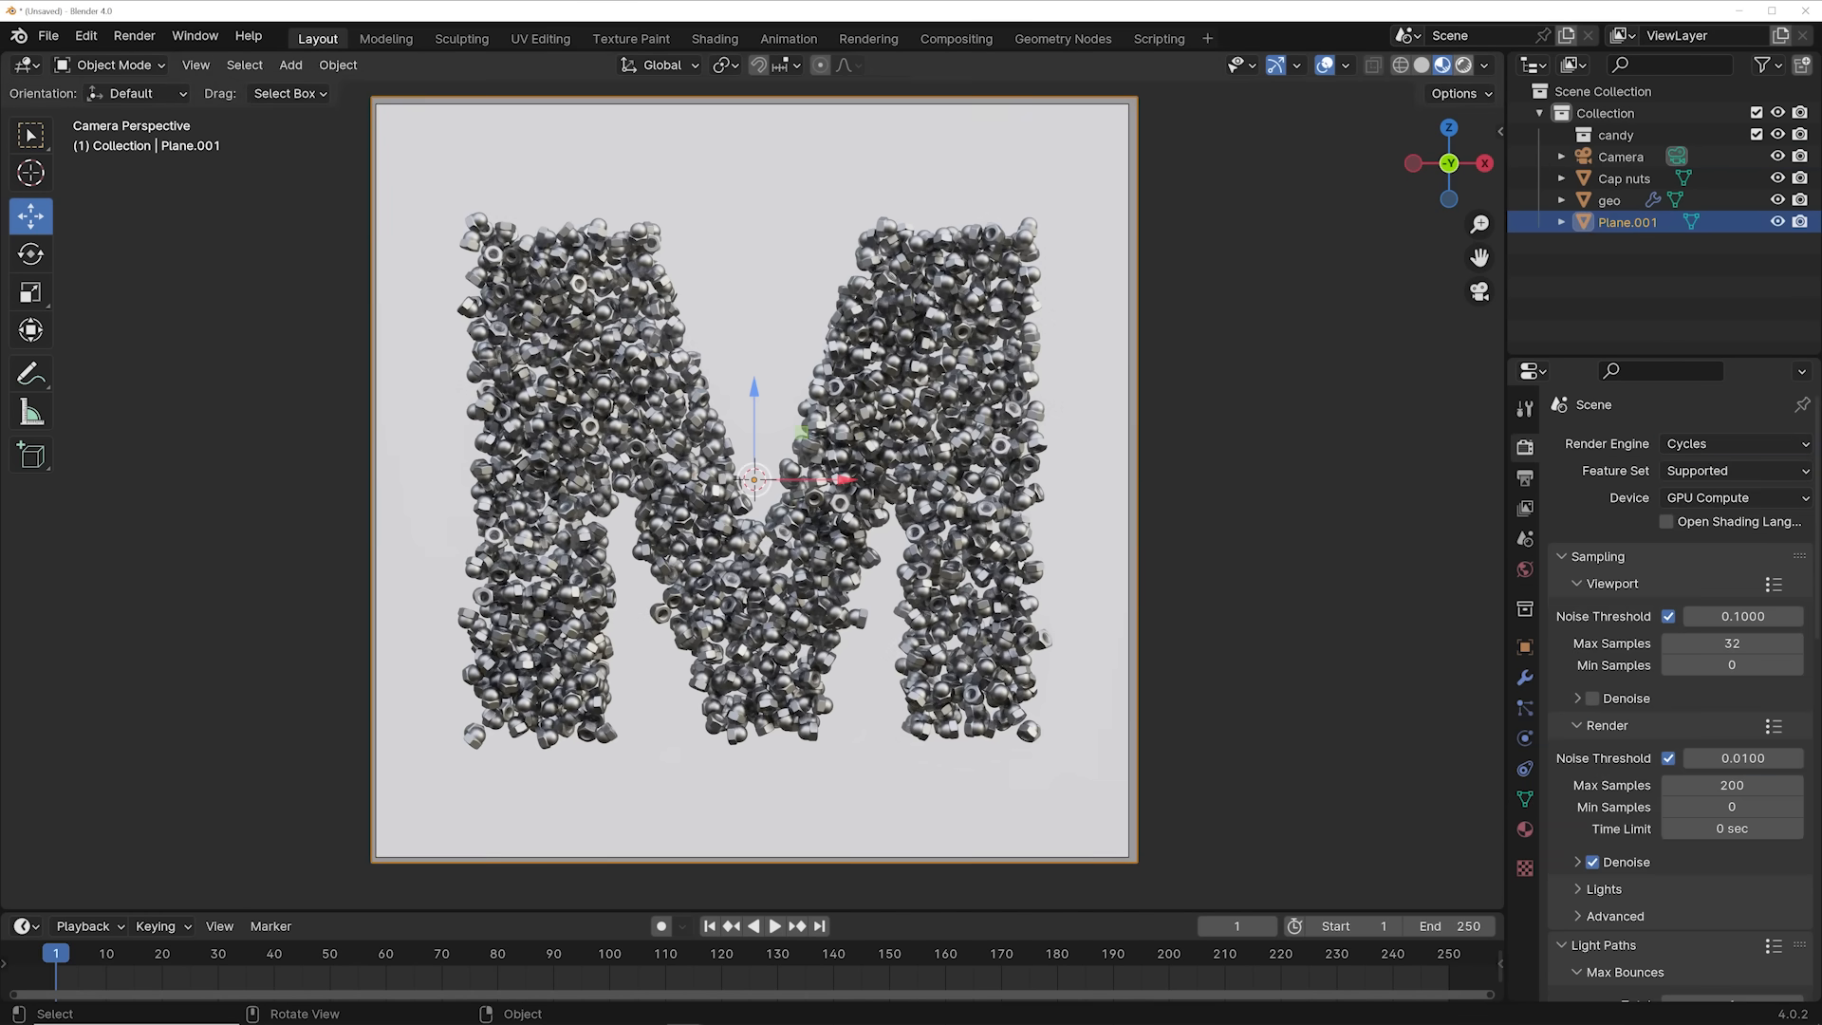
key("z")
Create a new material on the backdrop plane and set its surface shader to Emission
middle_click_drag(981, 439, 832, 475)
scroll(833, 476, "down", 1)
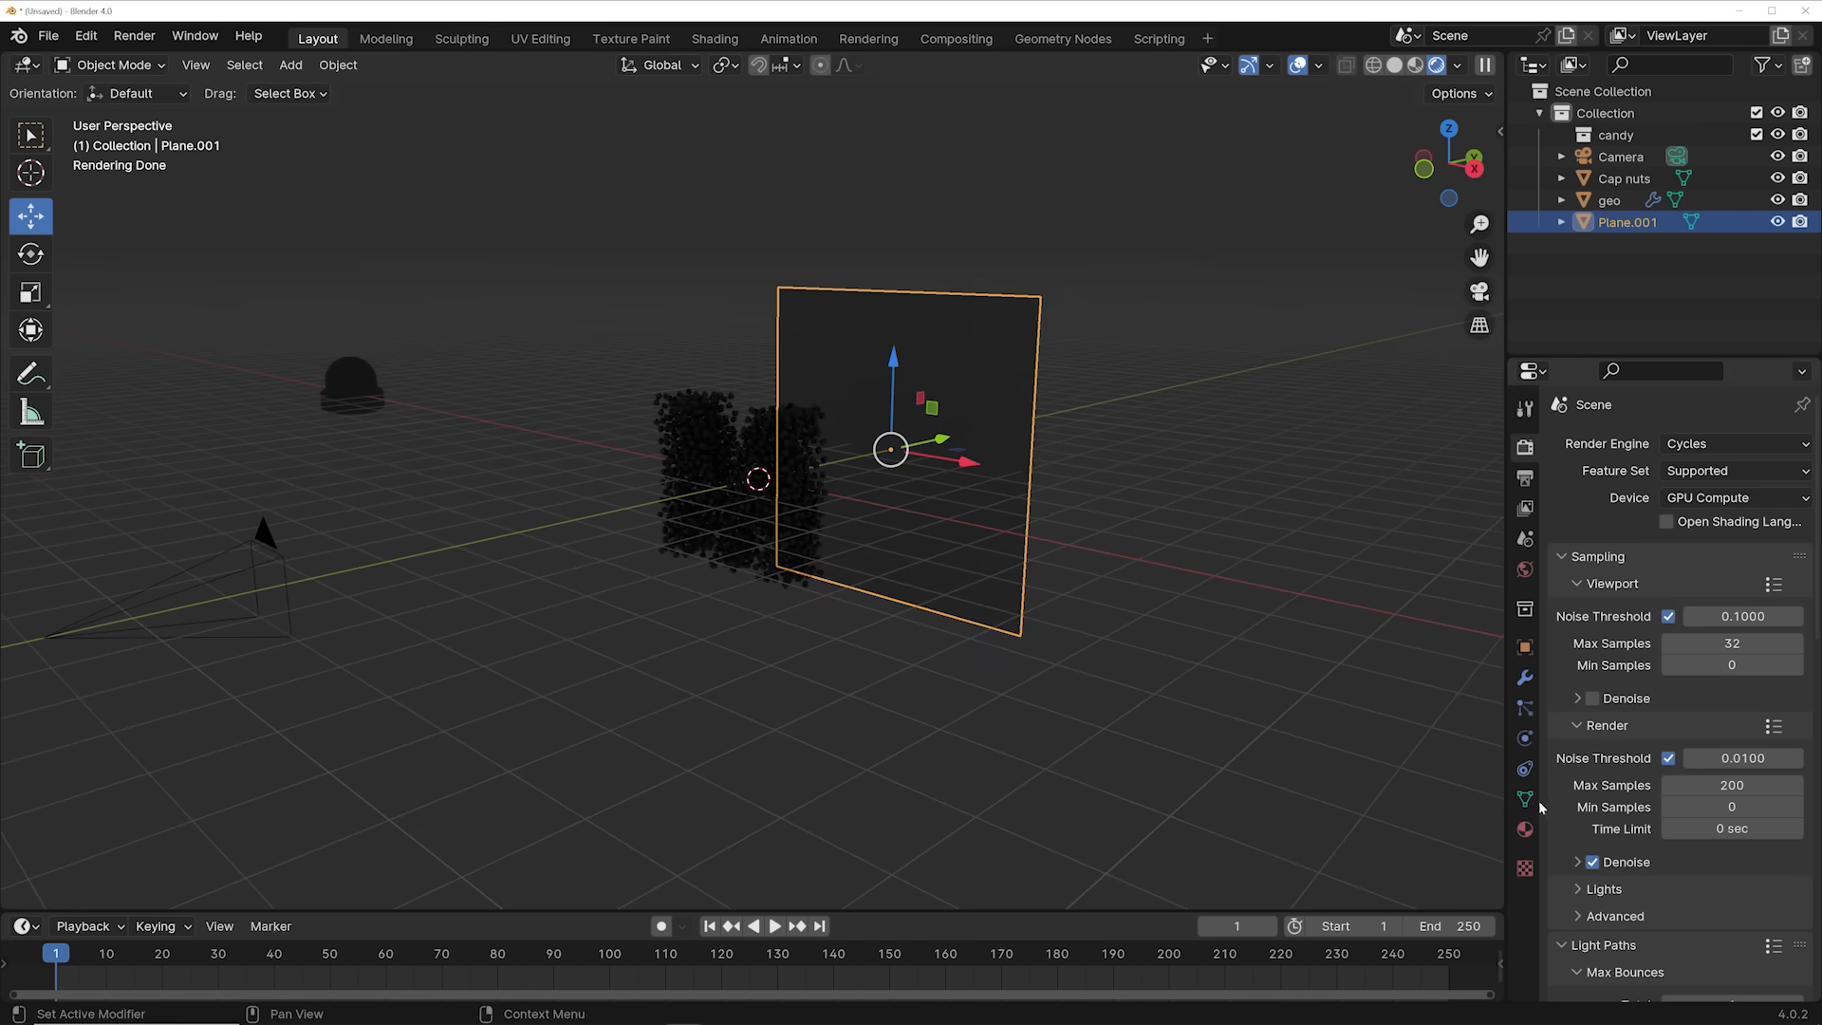
left_click(1525, 830)
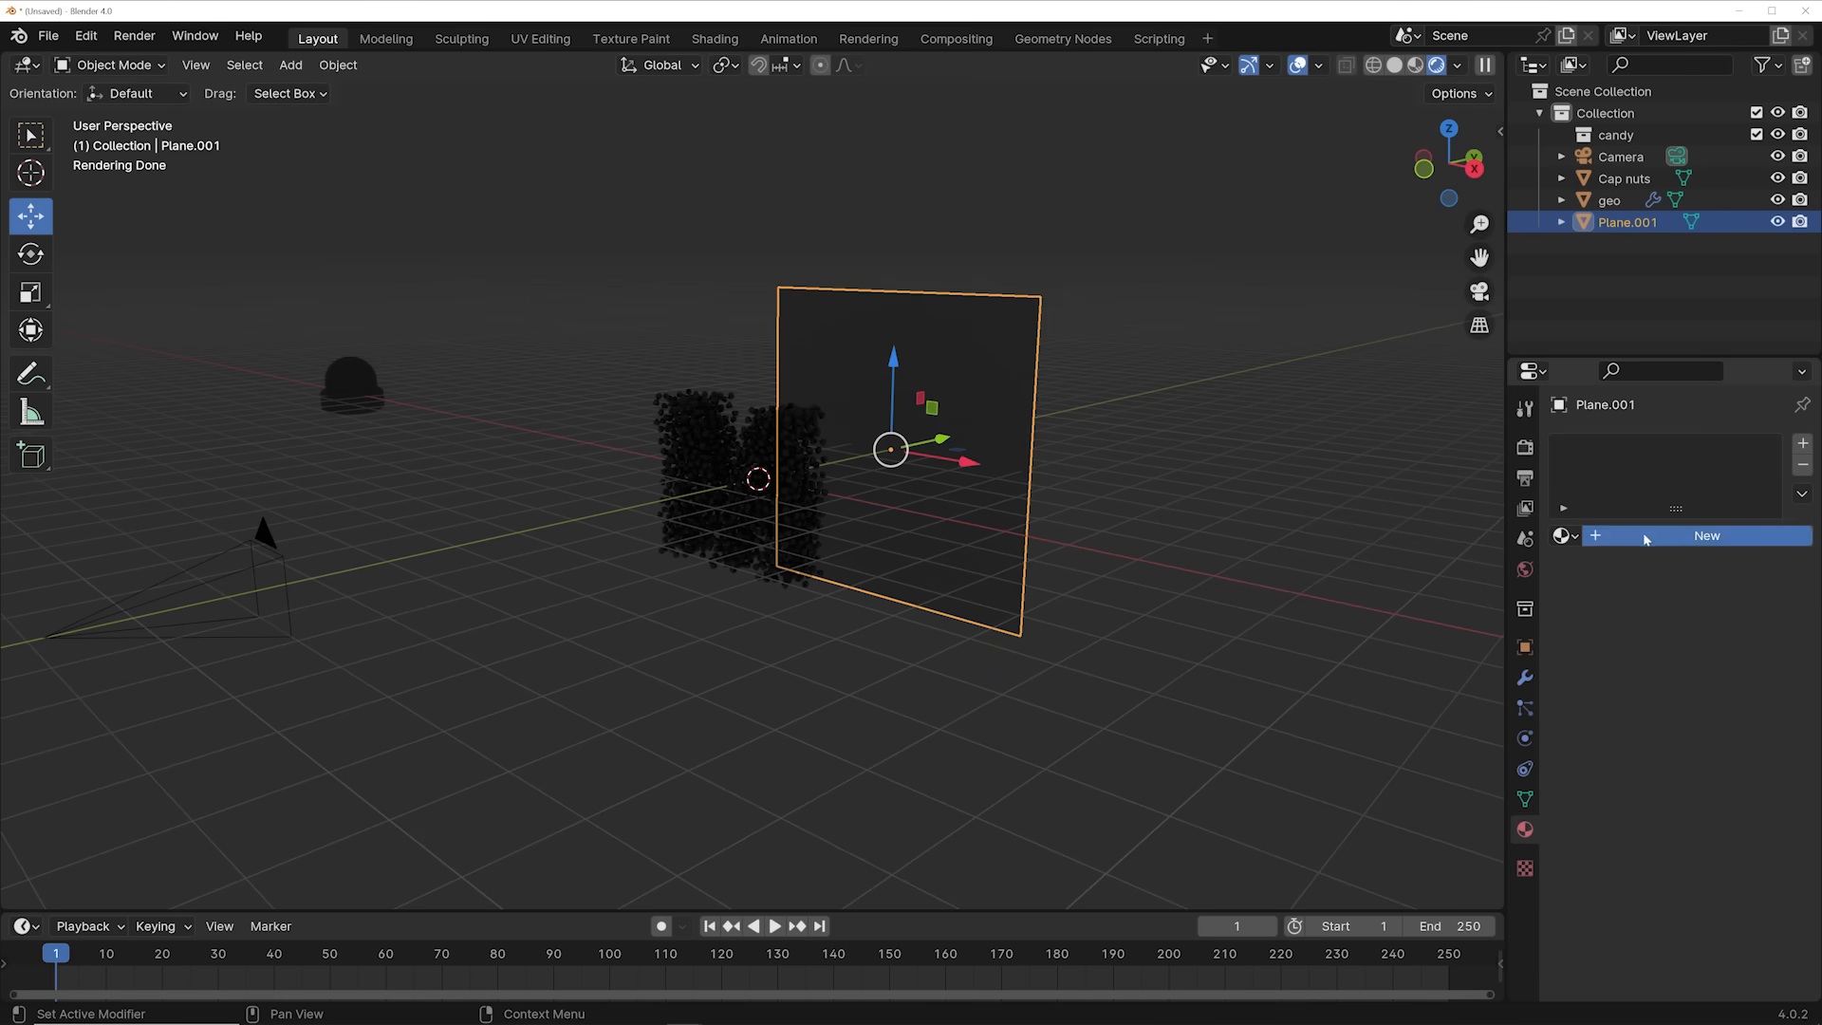
left_click(1699, 535)
left_click(1699, 633)
left_click(1495, 204)
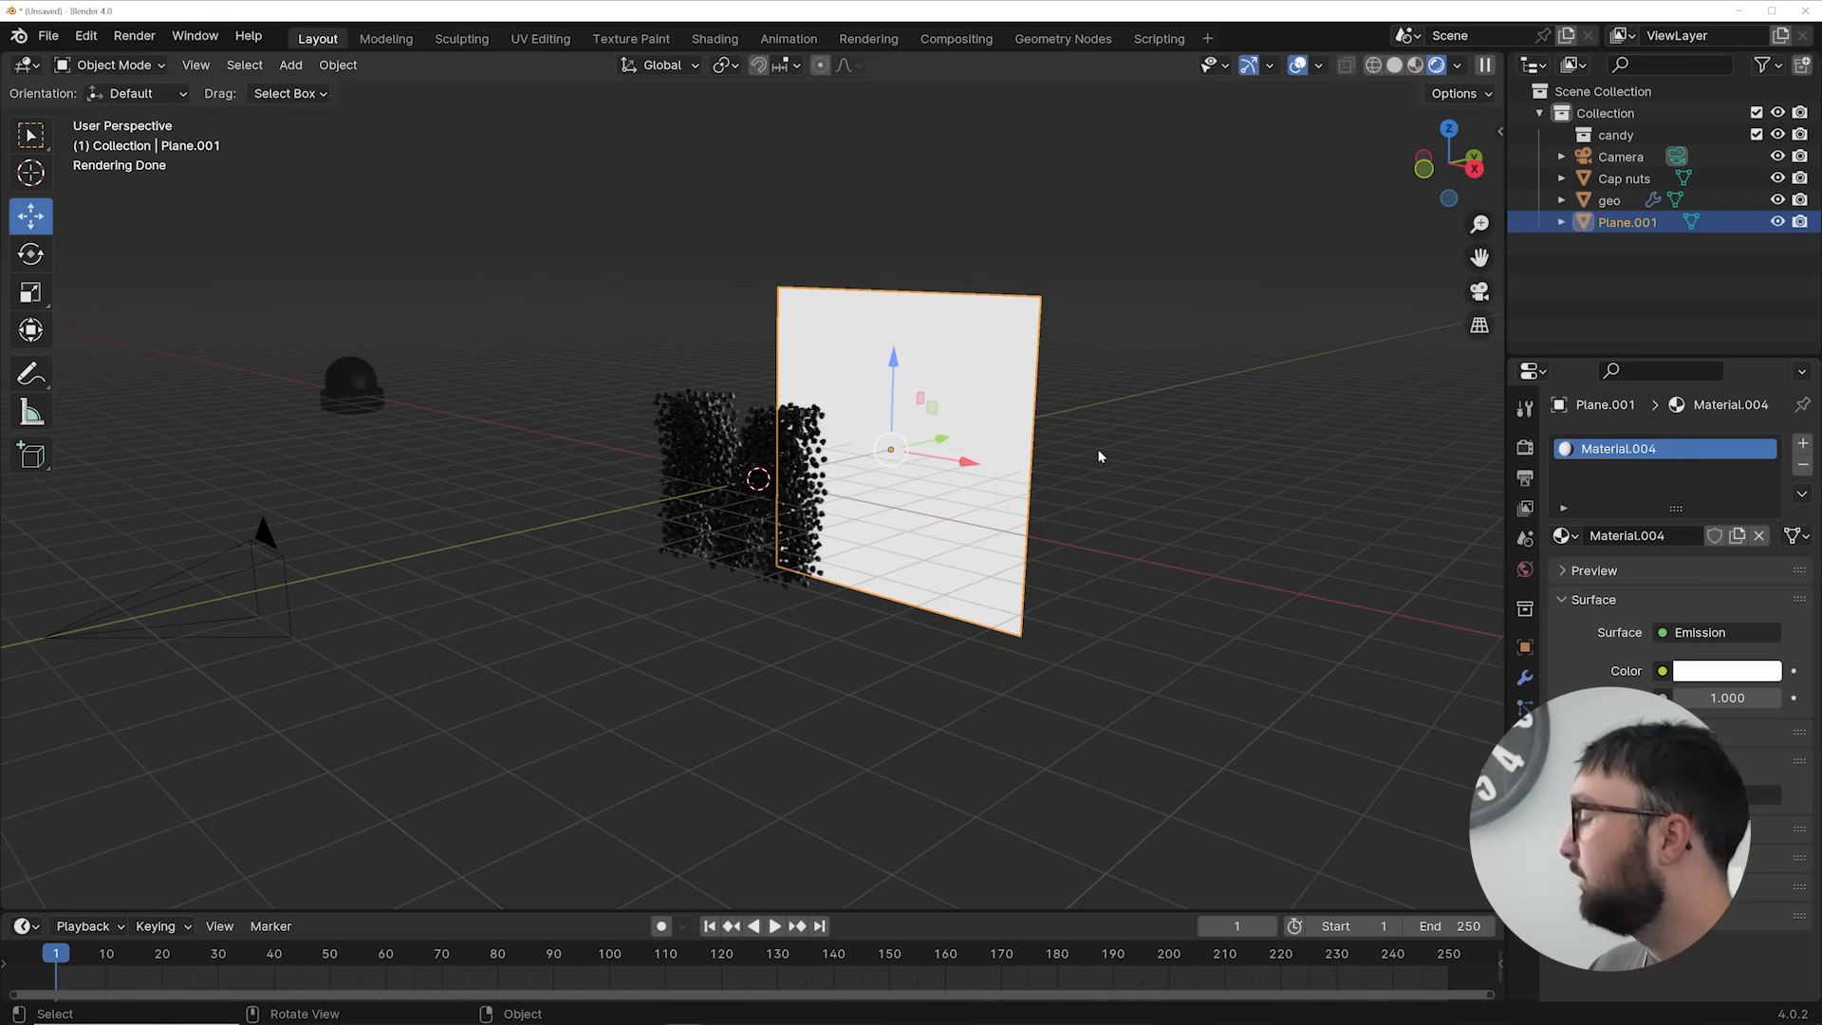
Give the backdrop's emission a very pale blue color and a strength of 3.900
key("KP_0")
left_click(1690, 672)
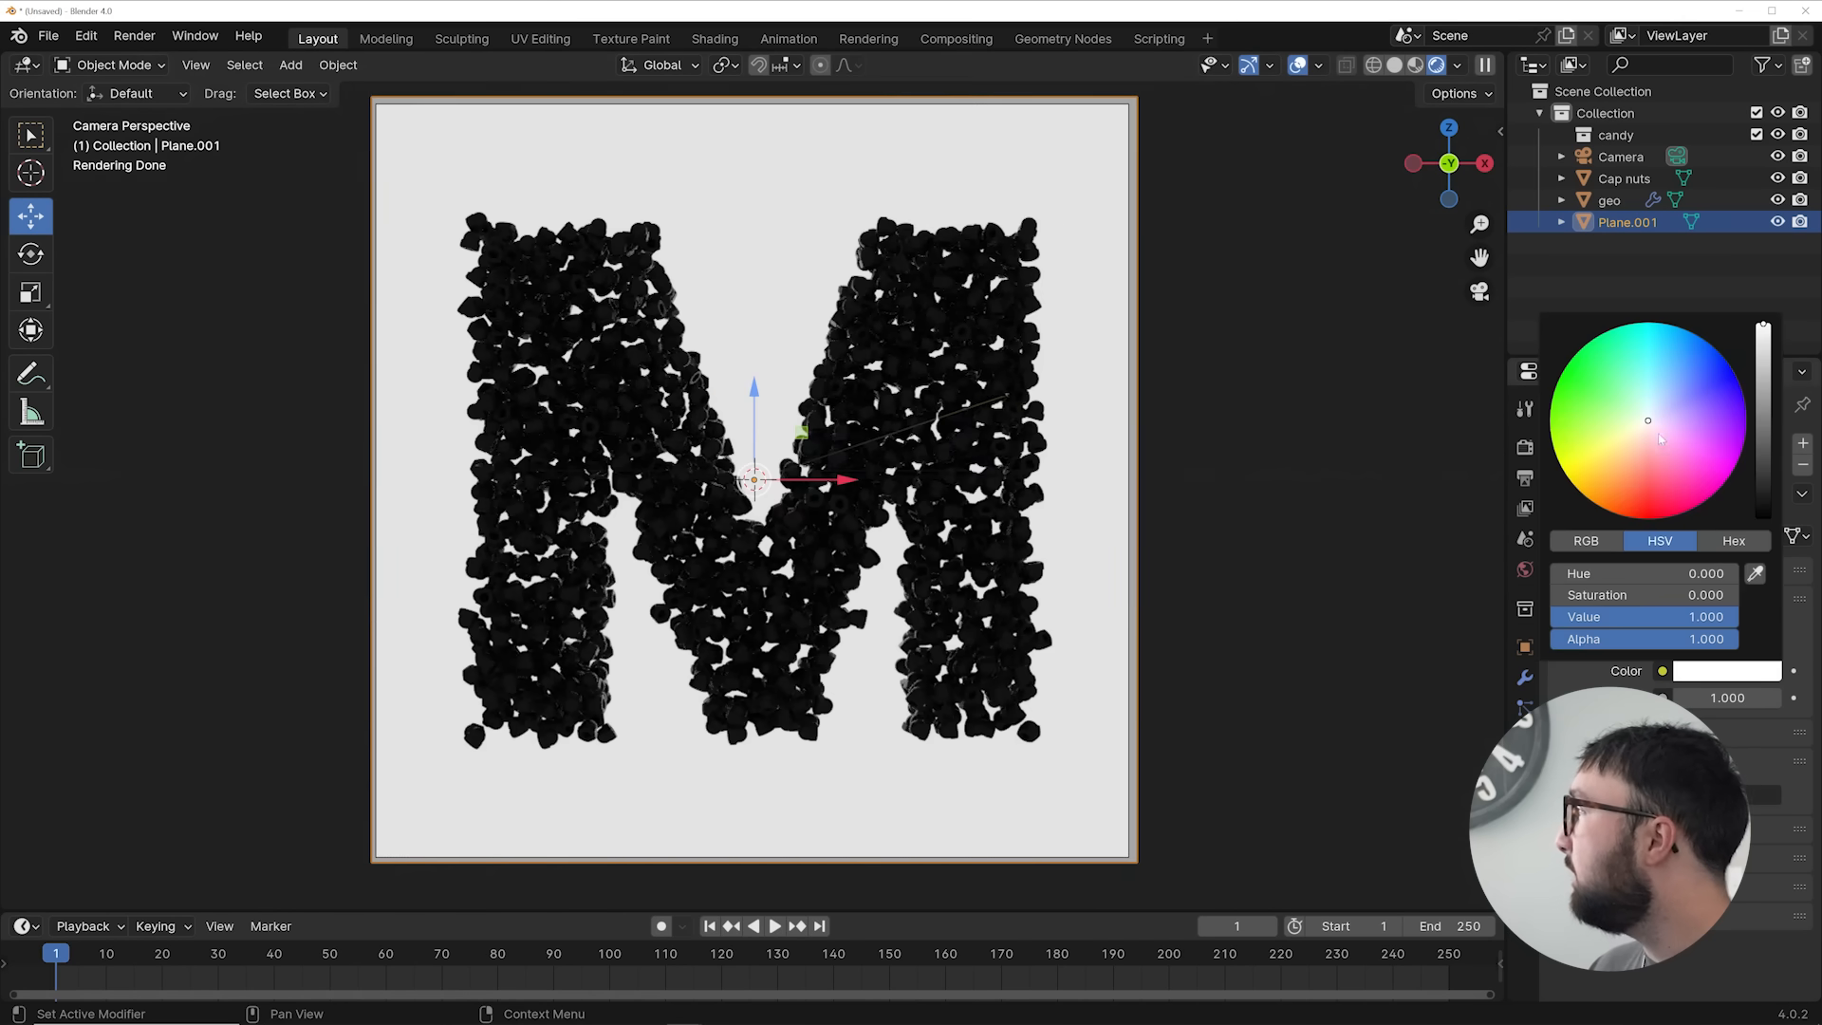
left_click(1656, 416)
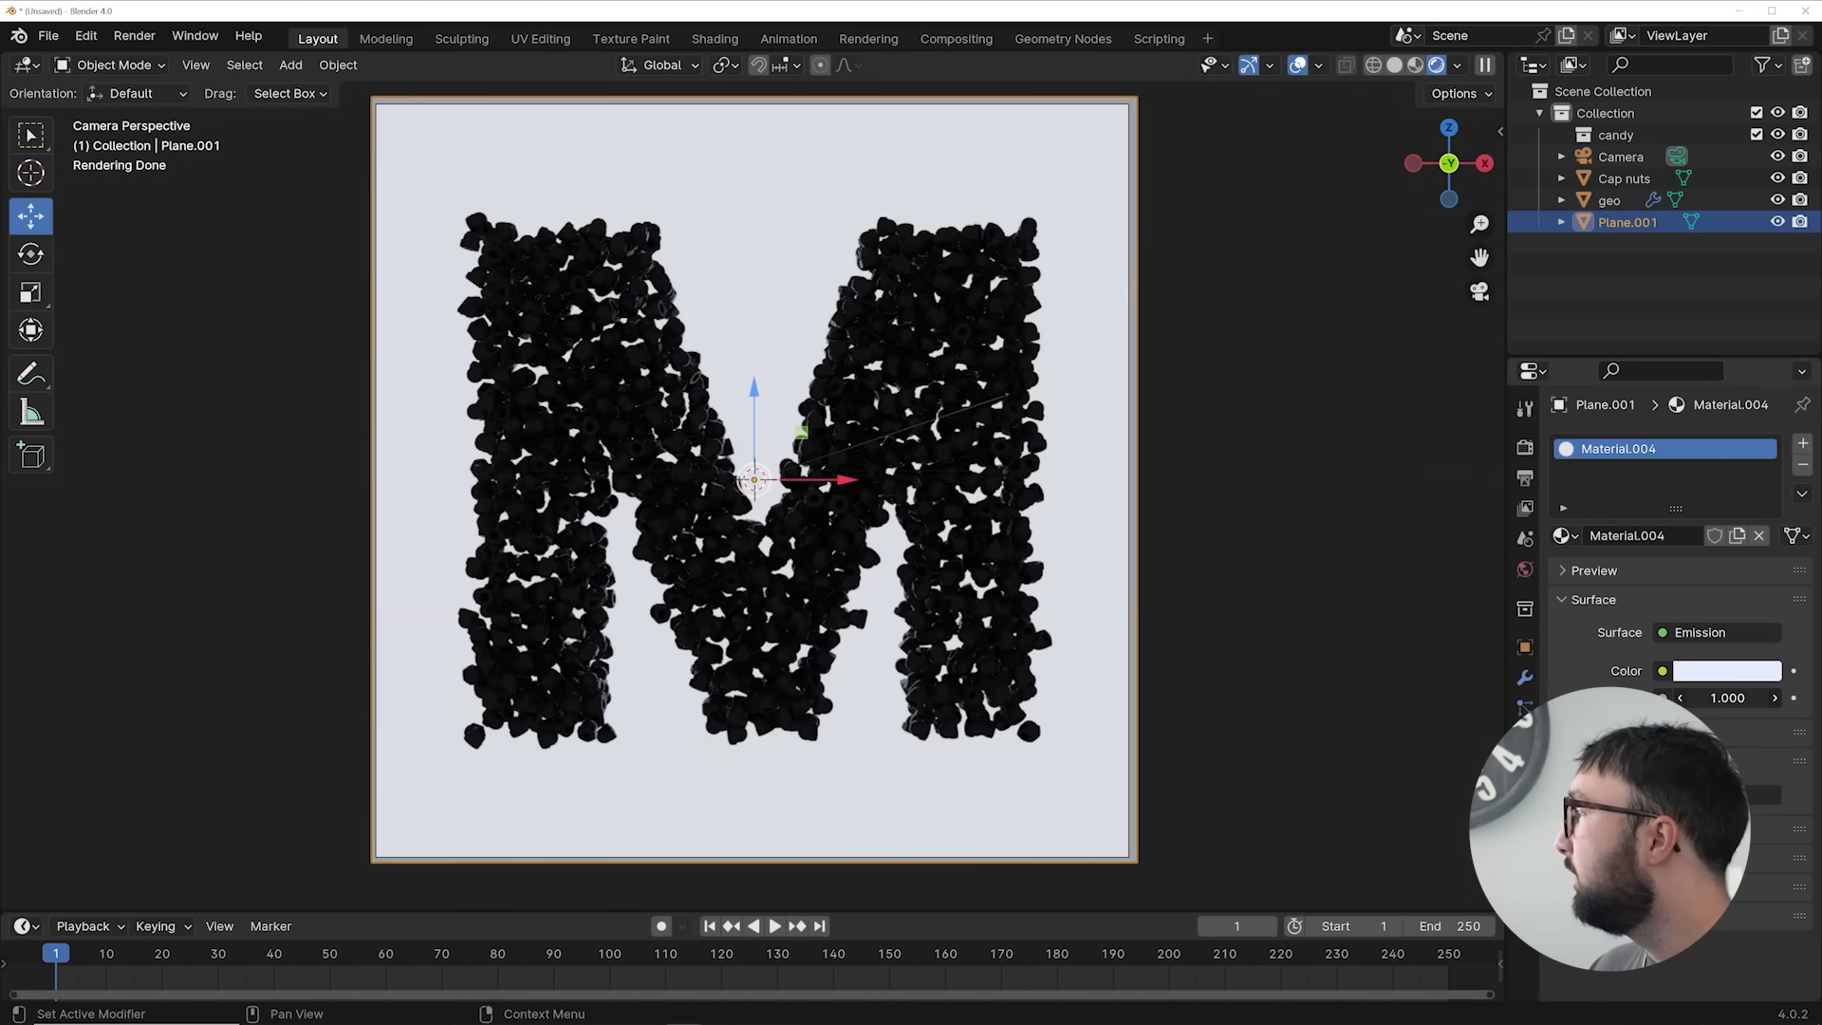
left_click_drag(1727, 697, 1757, 698)
Add an area light to the scene
middle_click_drag(829, 577, 760, 625)
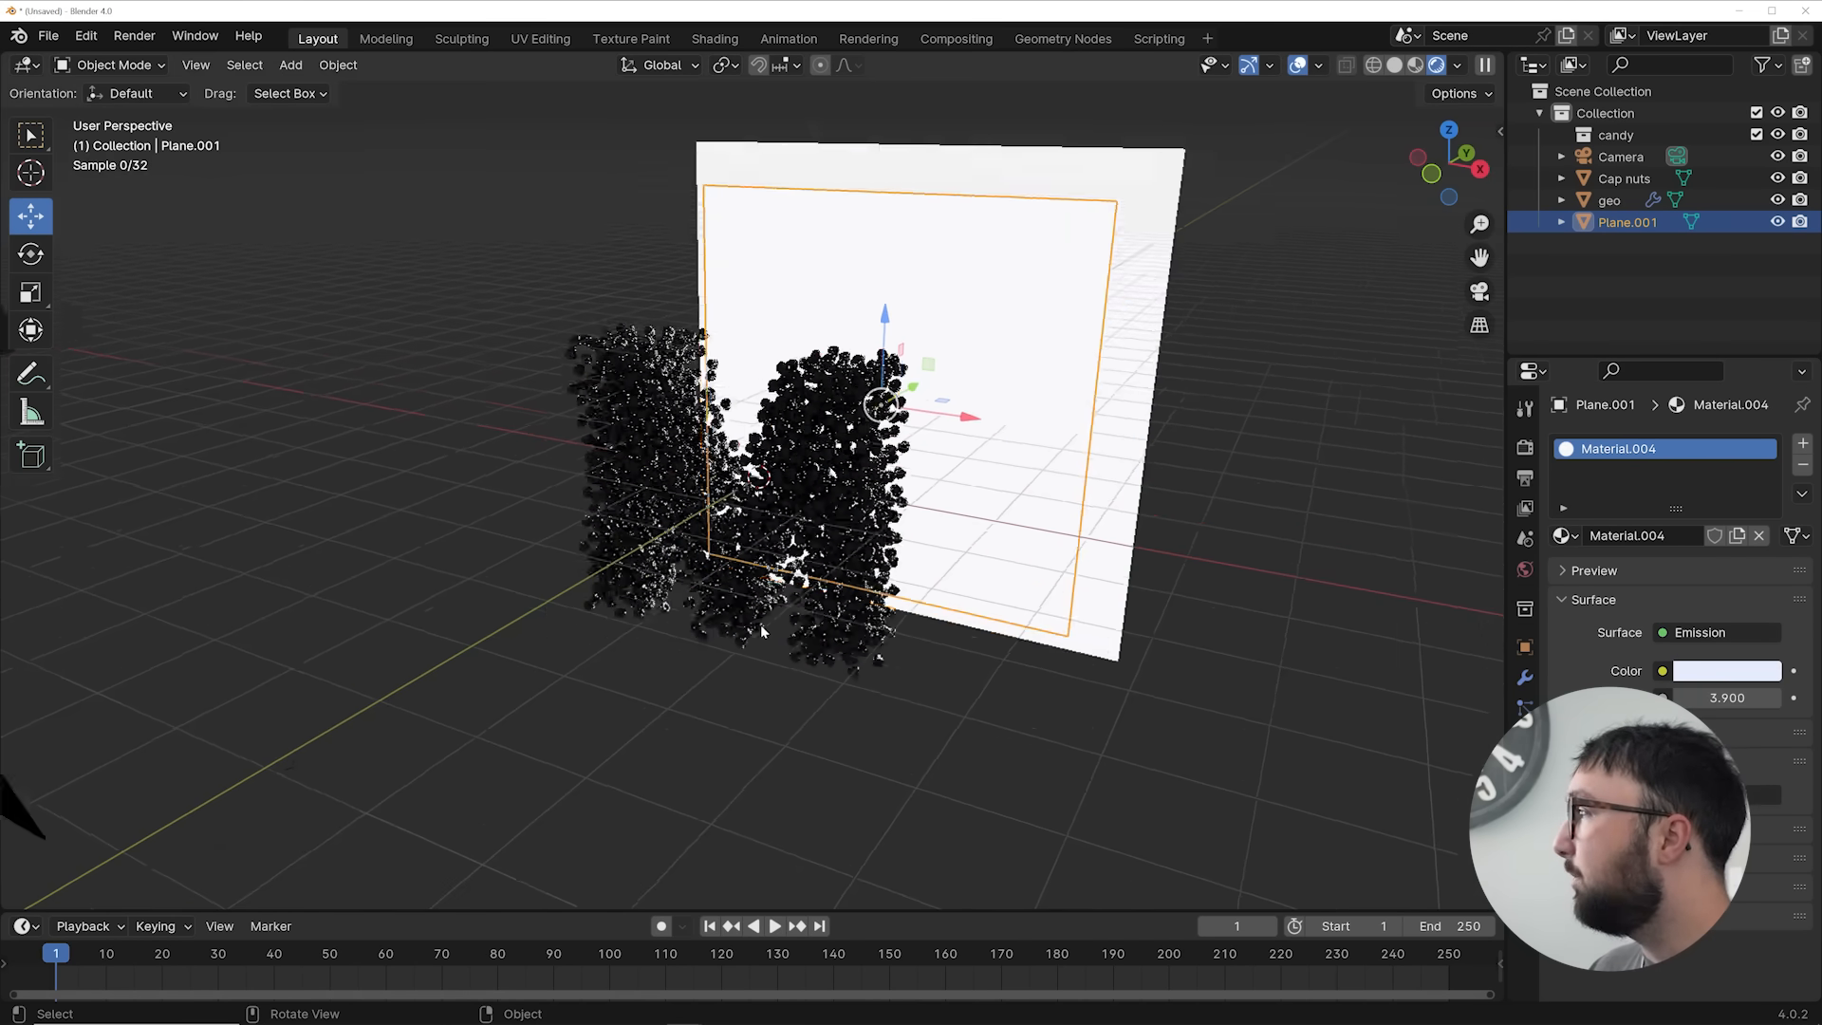
scroll(761, 625, "down", 3)
scroll(761, 624, "up", 2)
key("shift+a")
mouse_move(750, 581)
left_click(928, 635)
middle_click_drag(928, 635, 793, 683)
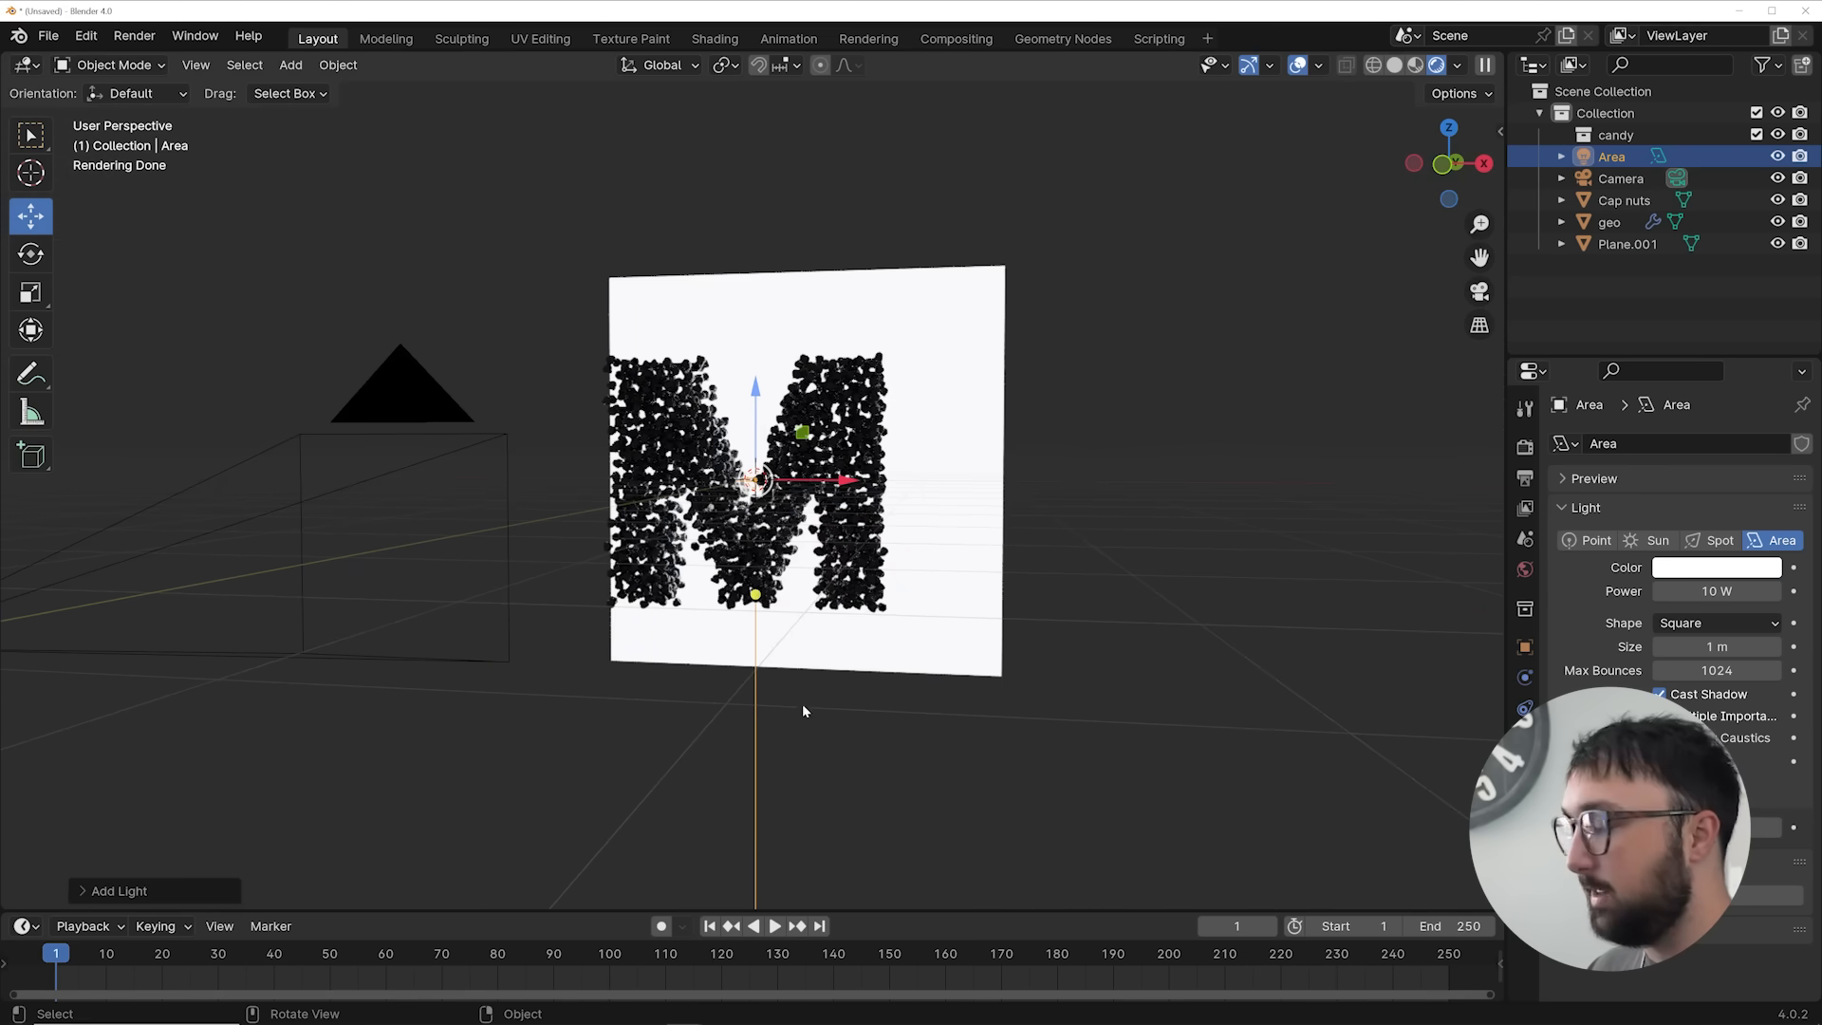
Move the area light above the letter and scale it up about 3.8 times
key("g")
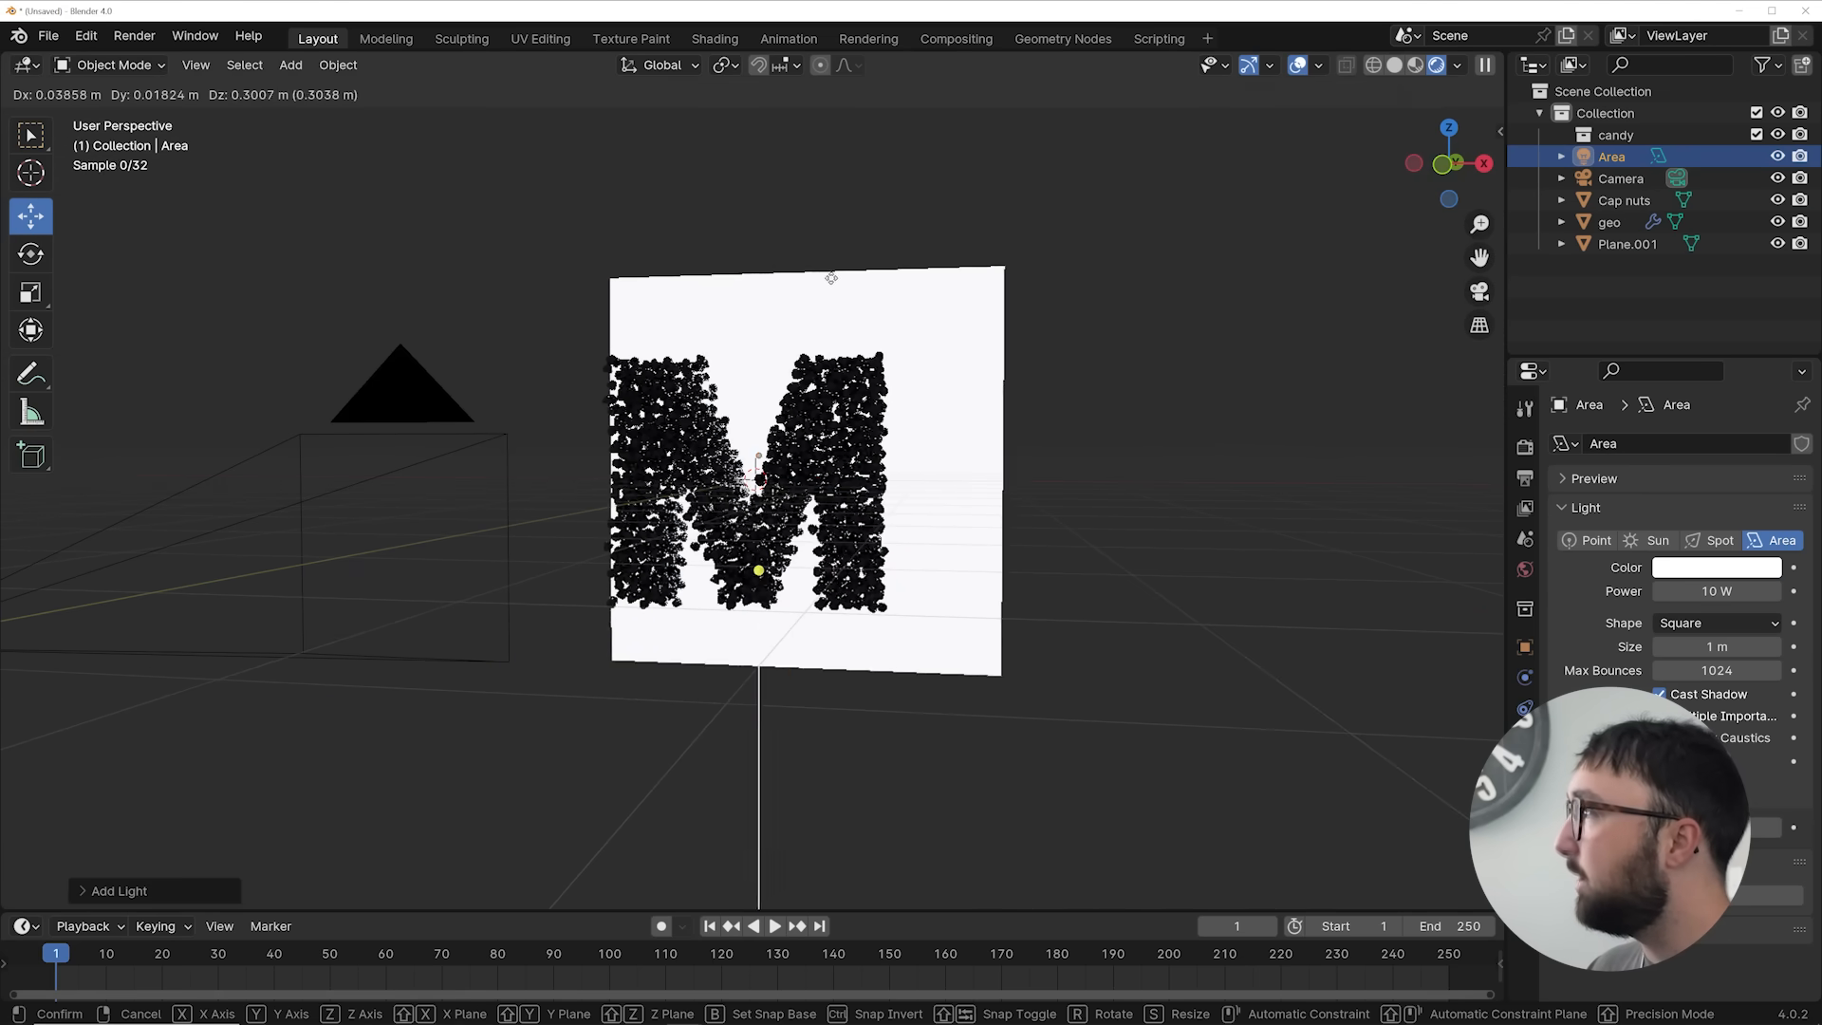
left_click(854, 441)
middle_click_drag(855, 441, 744, 576)
key("g")
left_click(721, 537)
key("s")
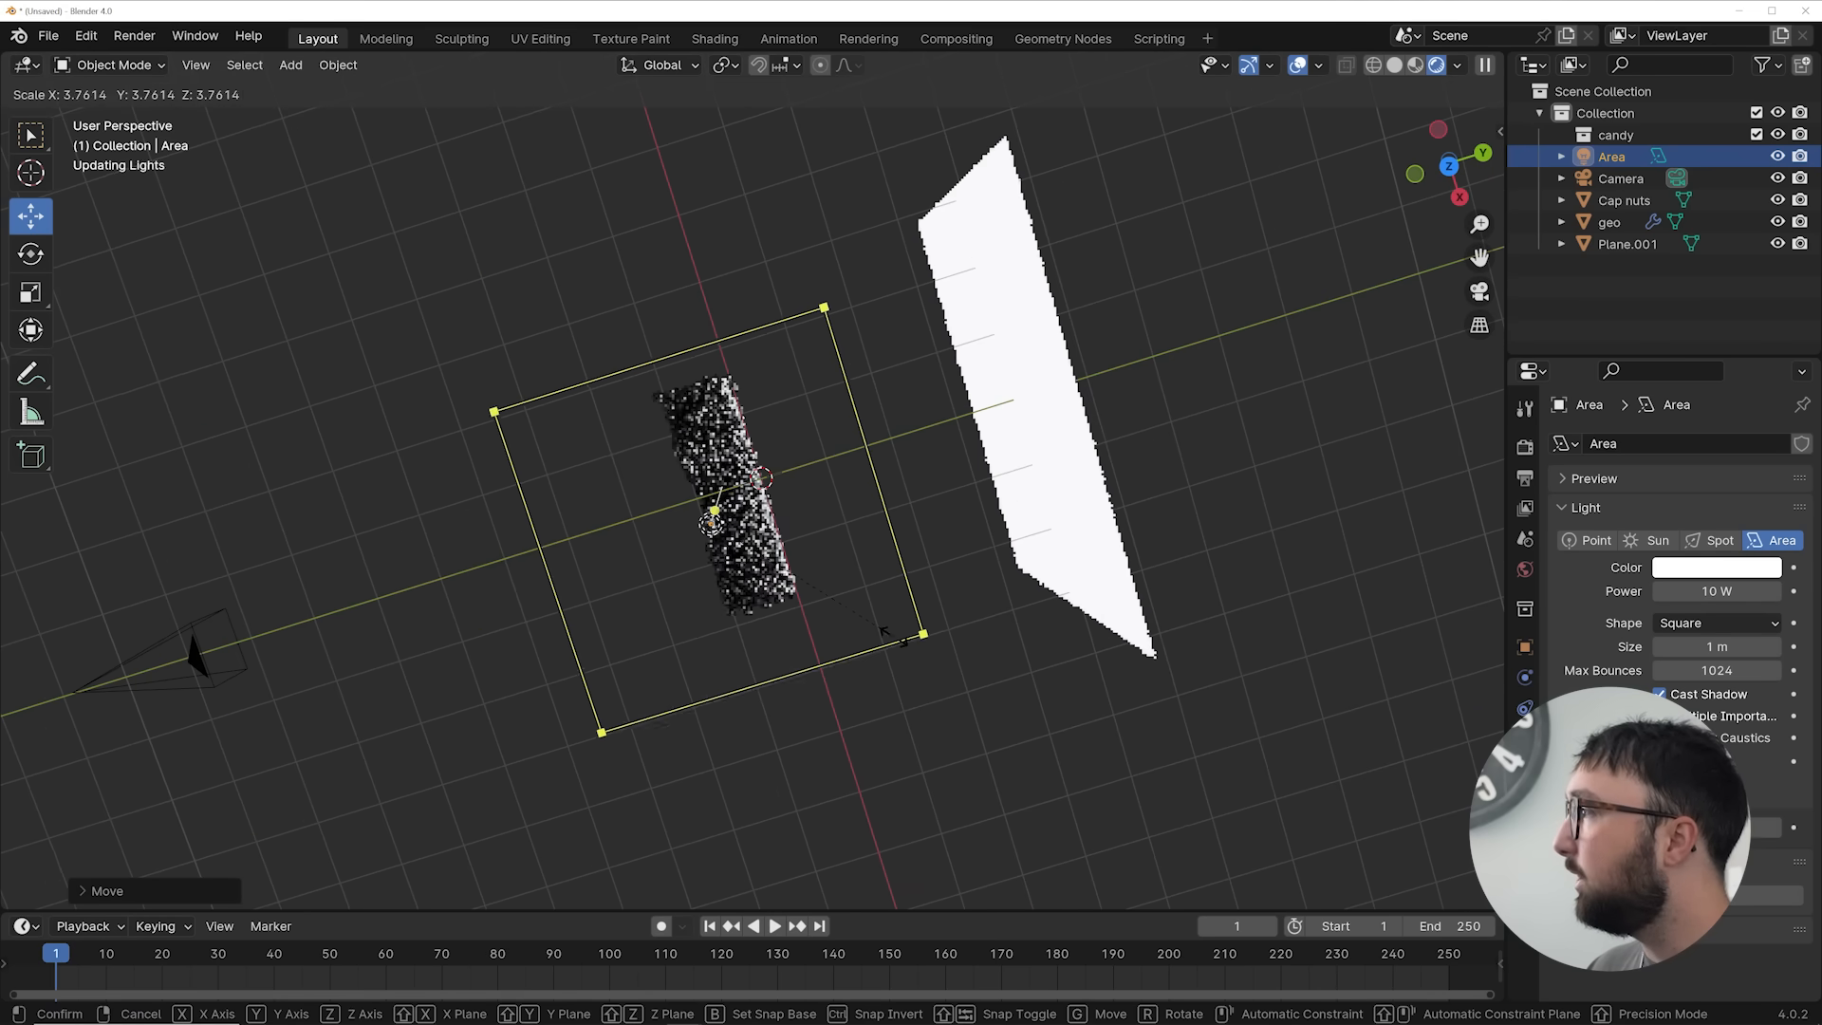
left_click(895, 636)
Set the area light's power to 581.3 W while viewing through the camera
key("KP_0")
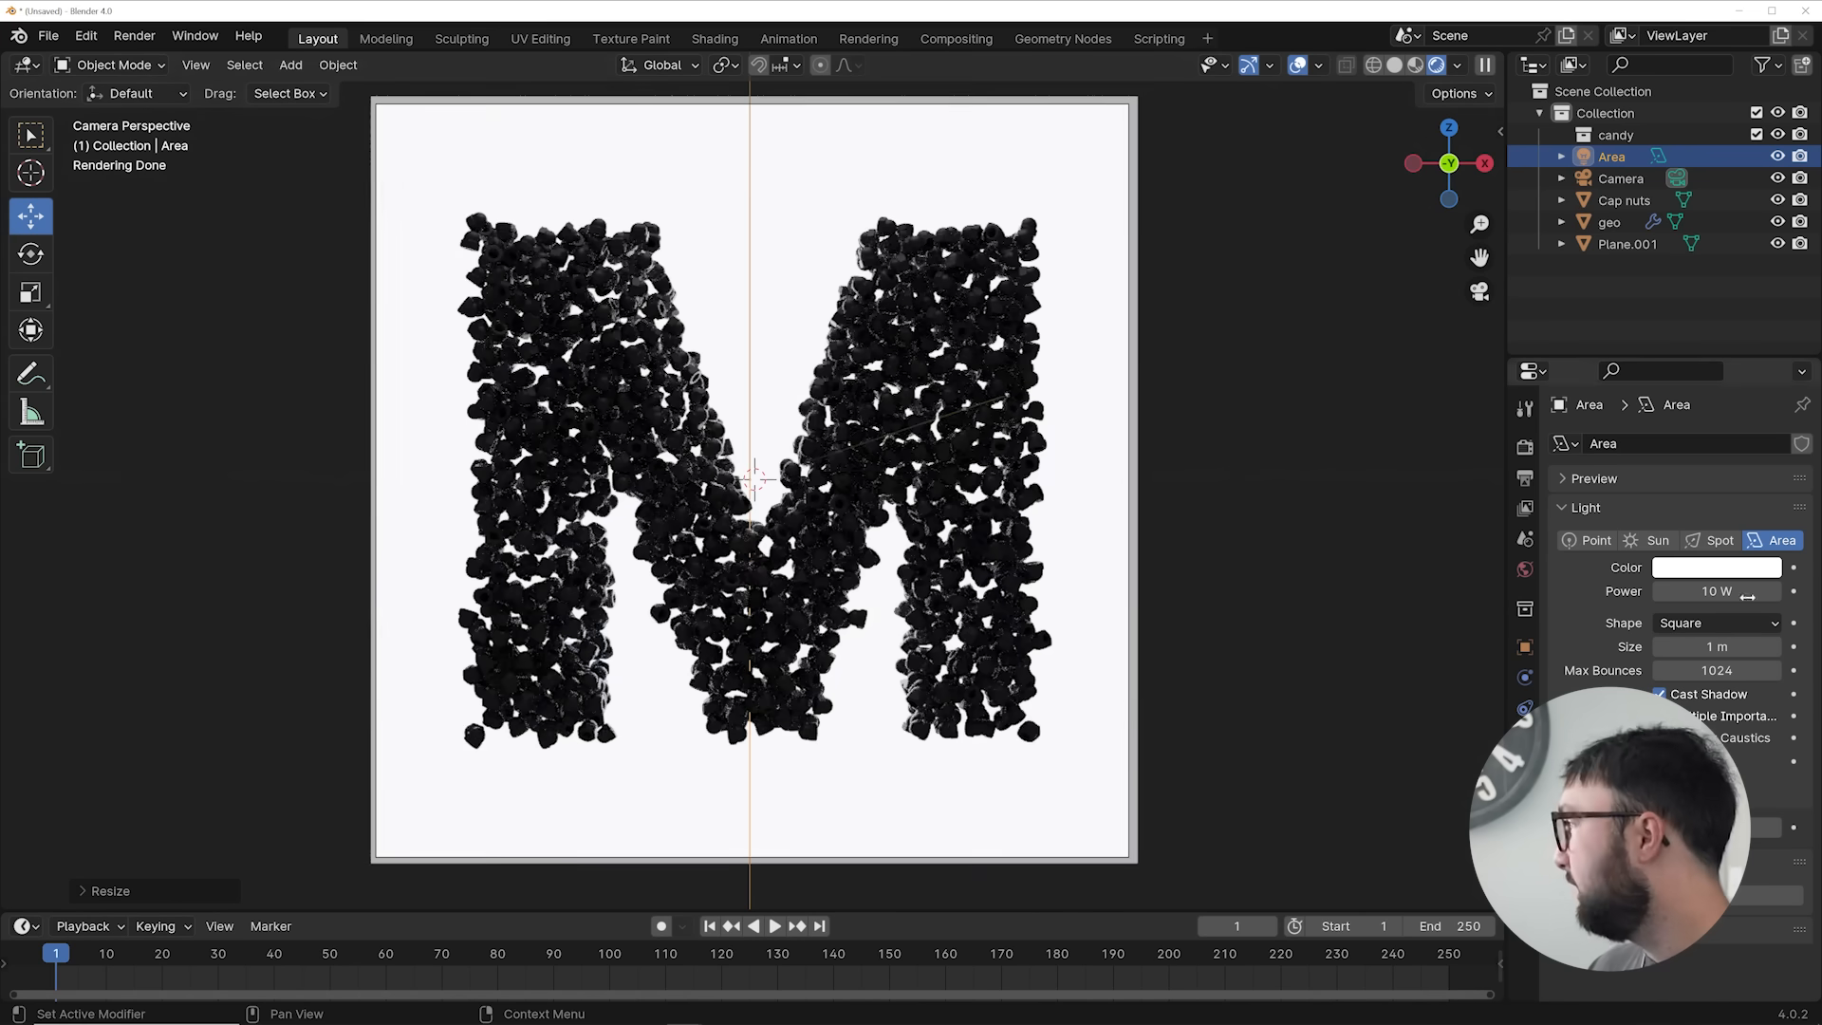
left_click_drag(1712, 590, 1803, 590)
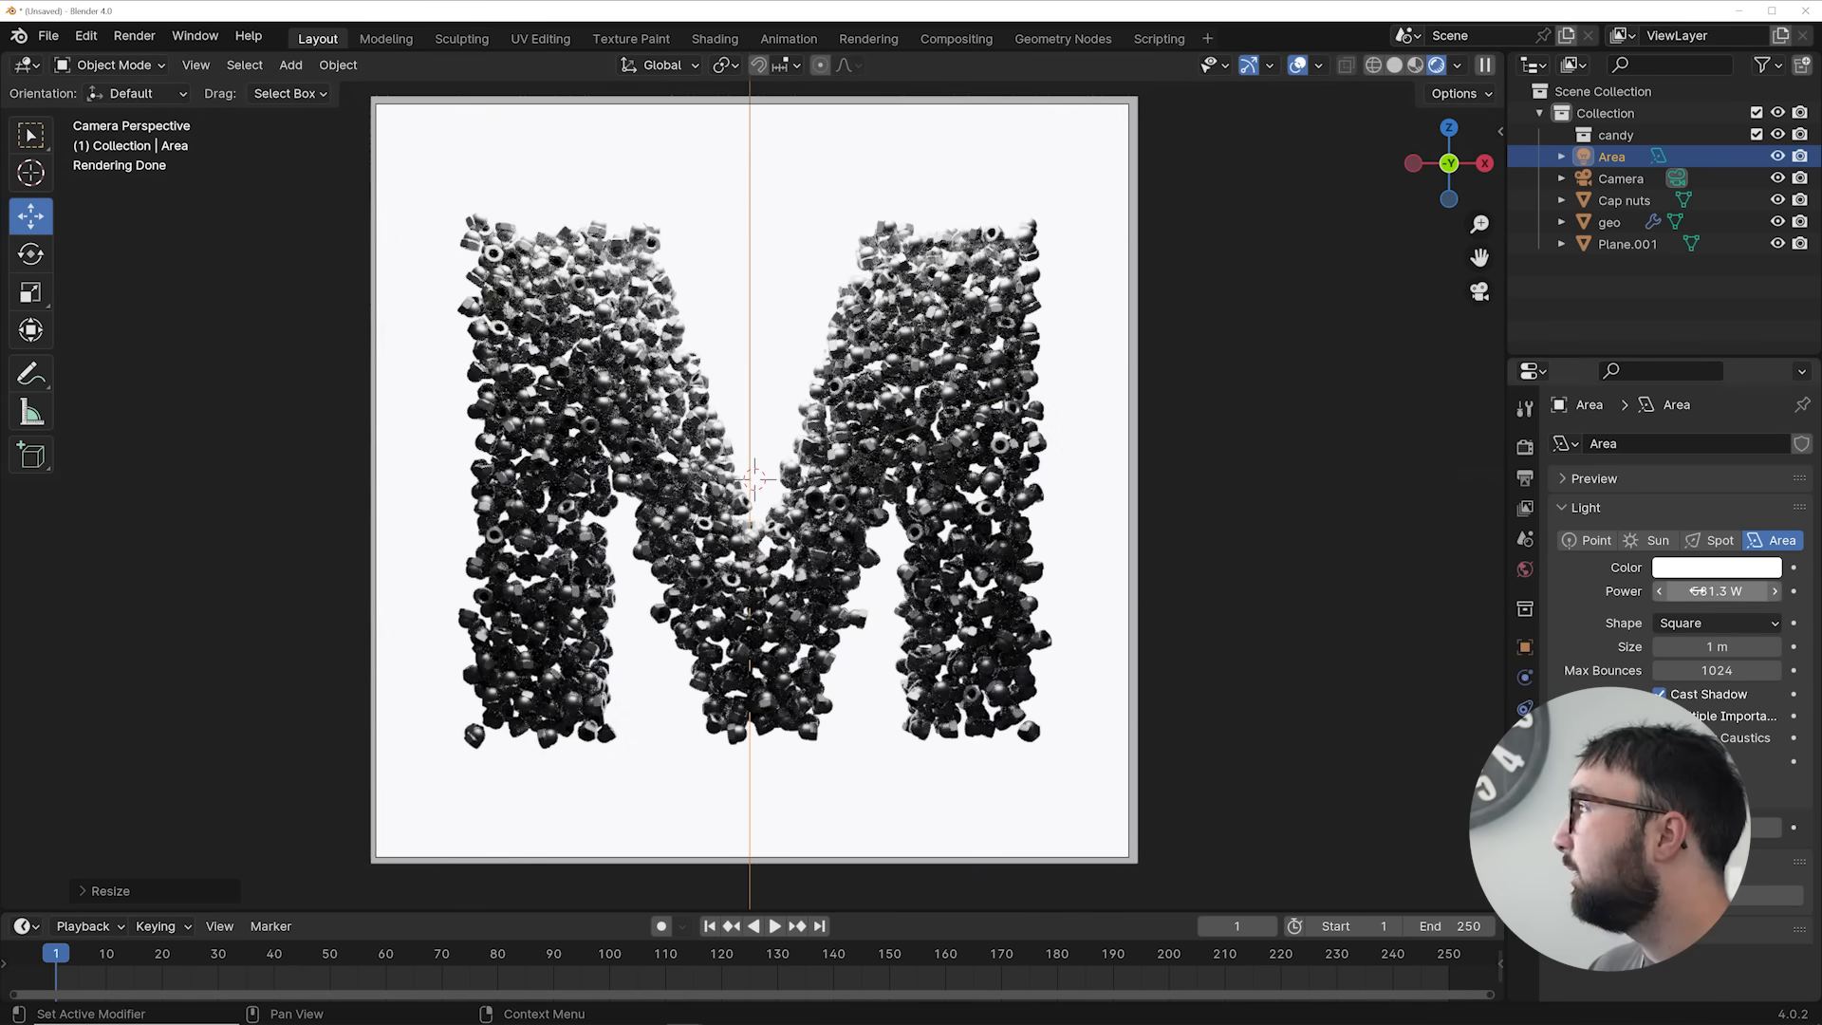
left_click(1723, 571)
Copy the backdrop's emission color to the area light and reduce the light's beam spread
left_click(1099, 293)
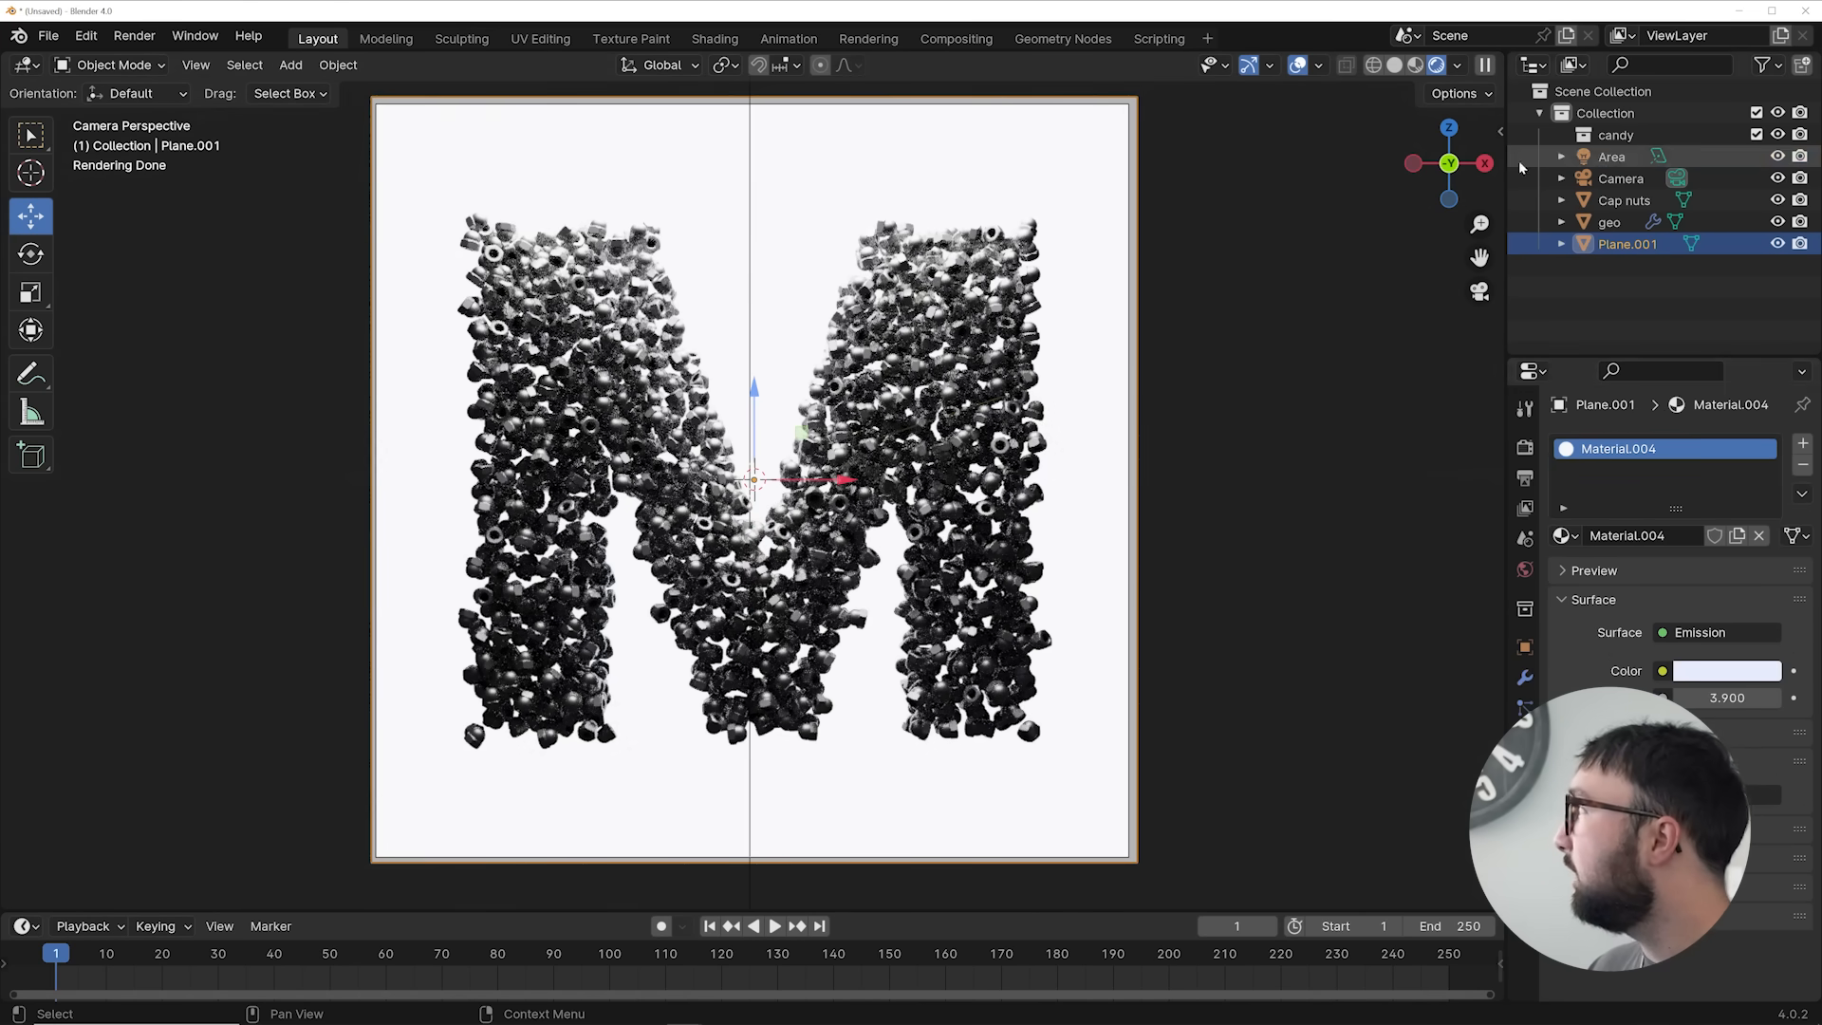
left_click(1607, 157)
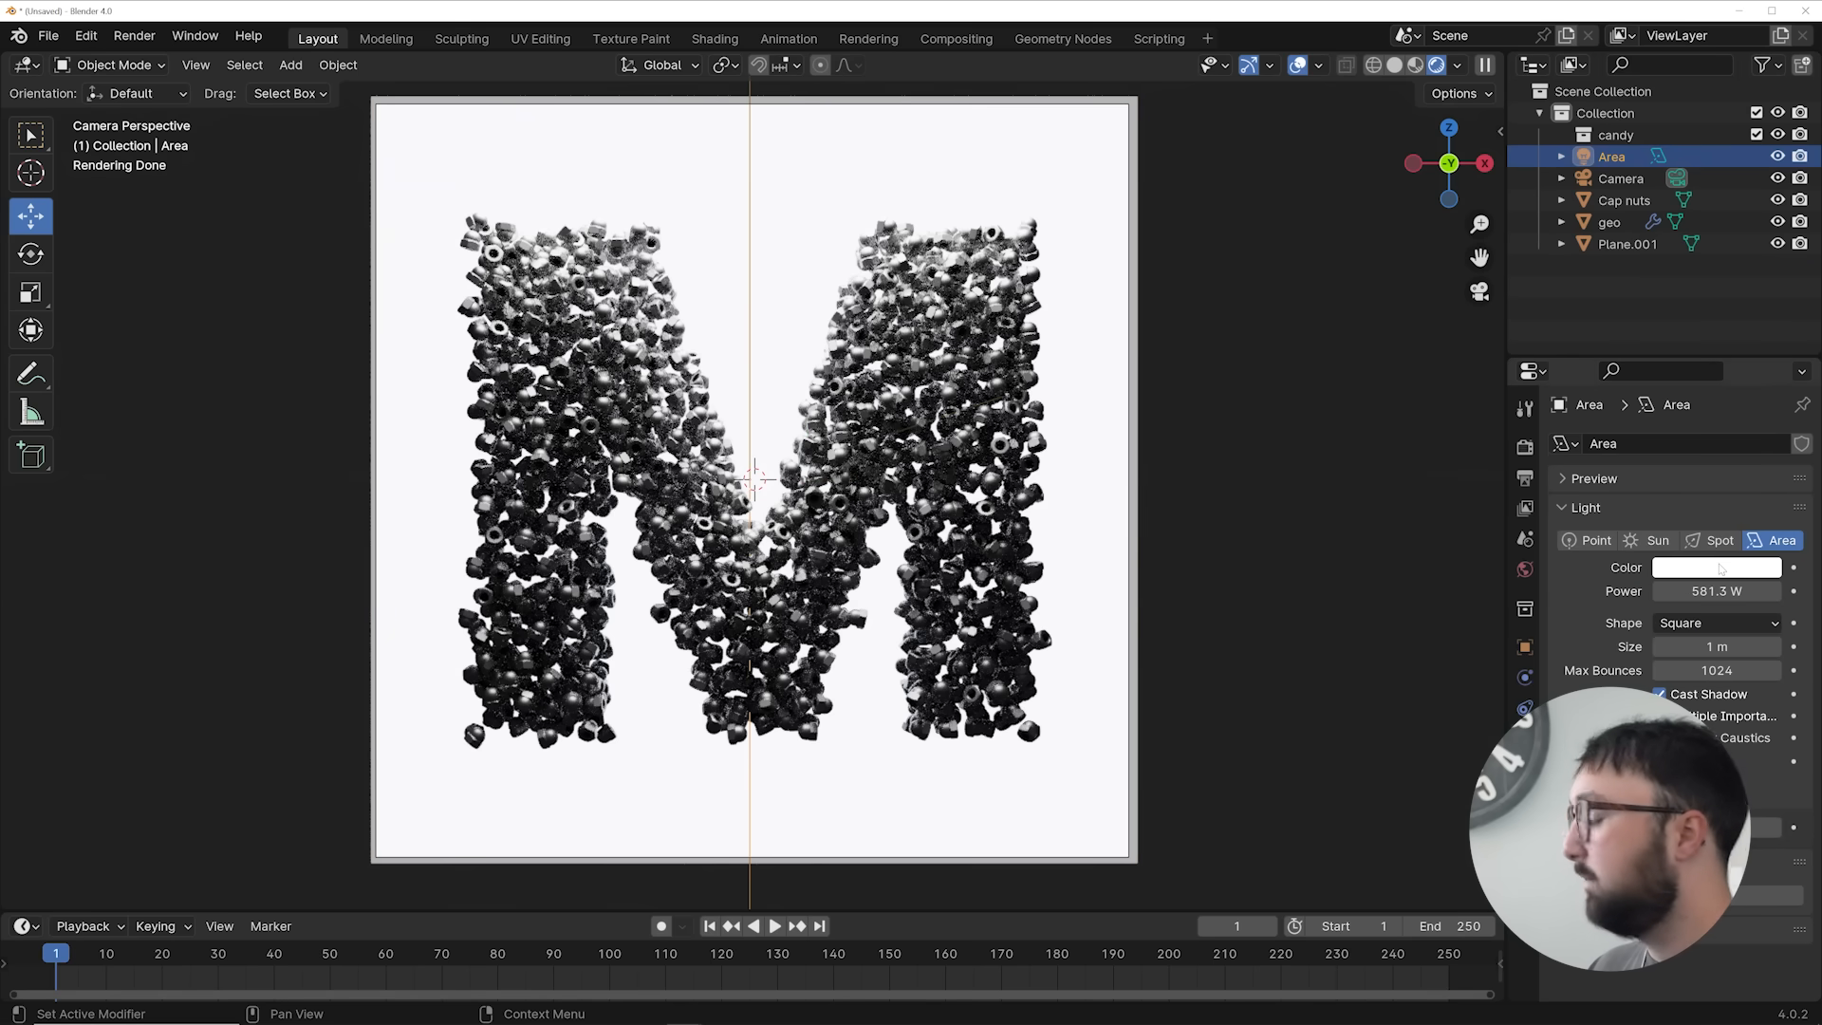
key("ctrl+v")
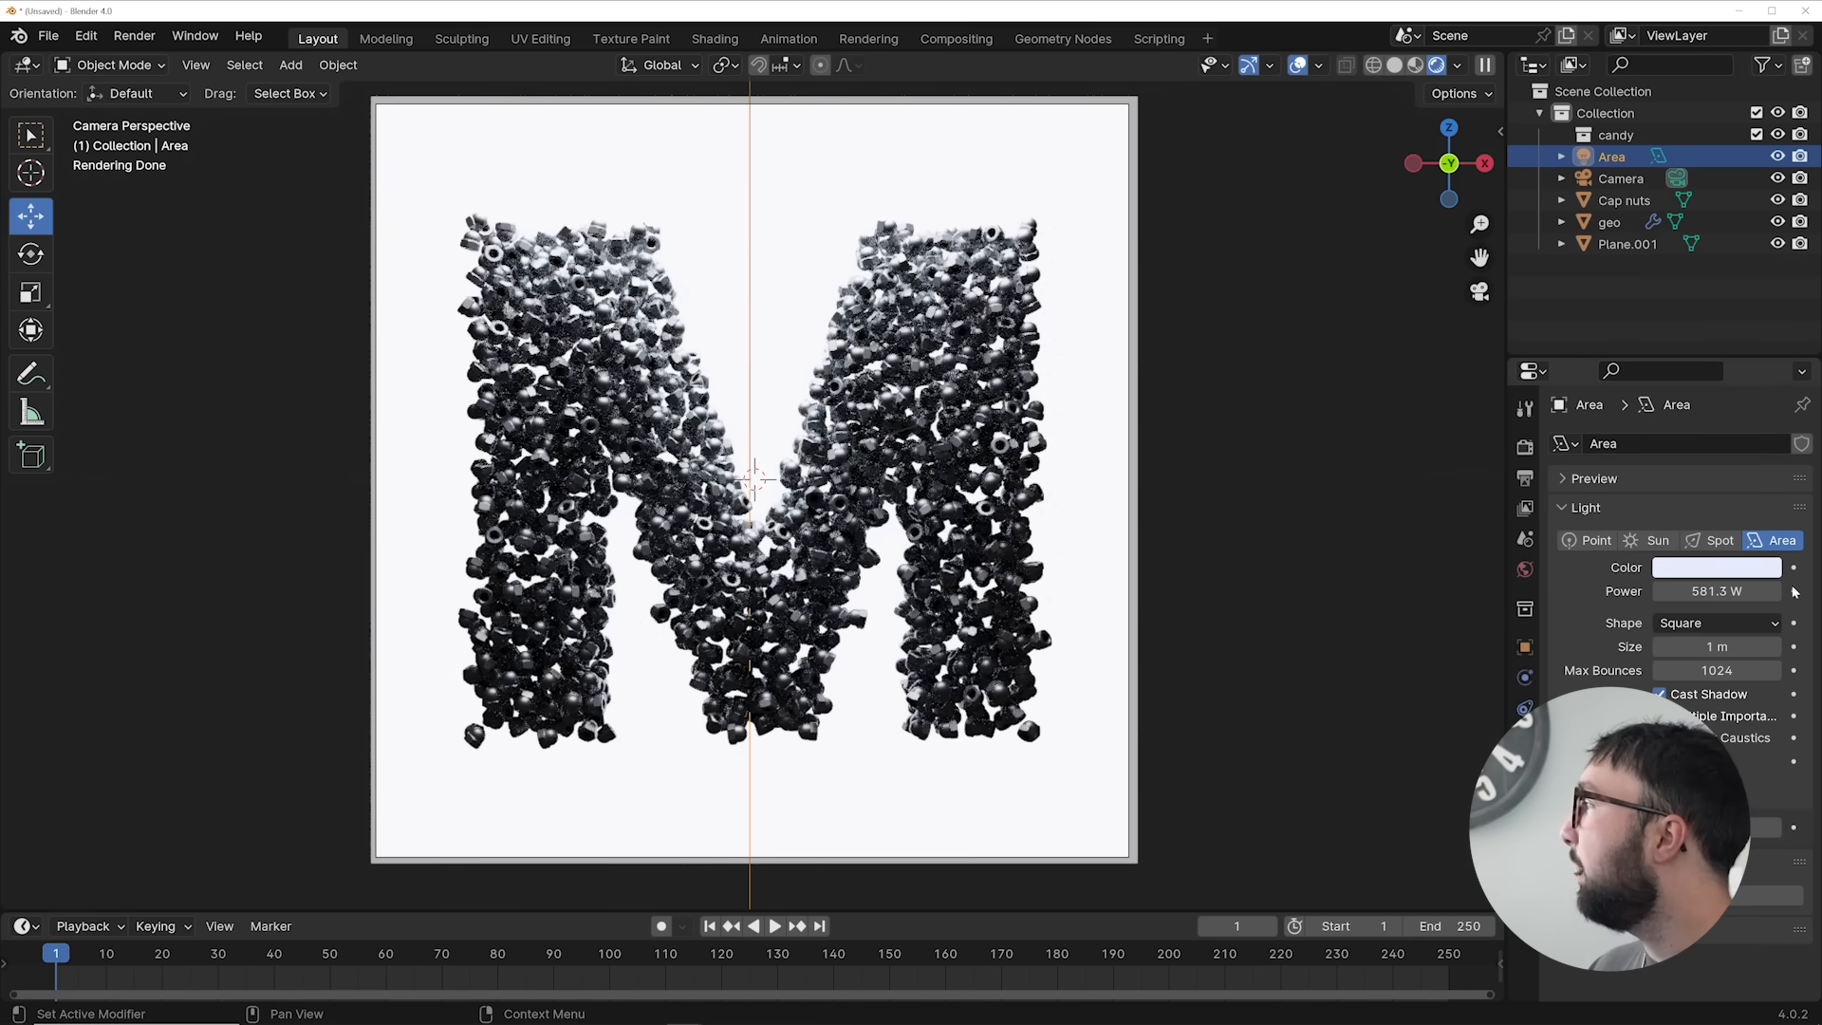
left_click_drag(1717, 827, 1671, 827)
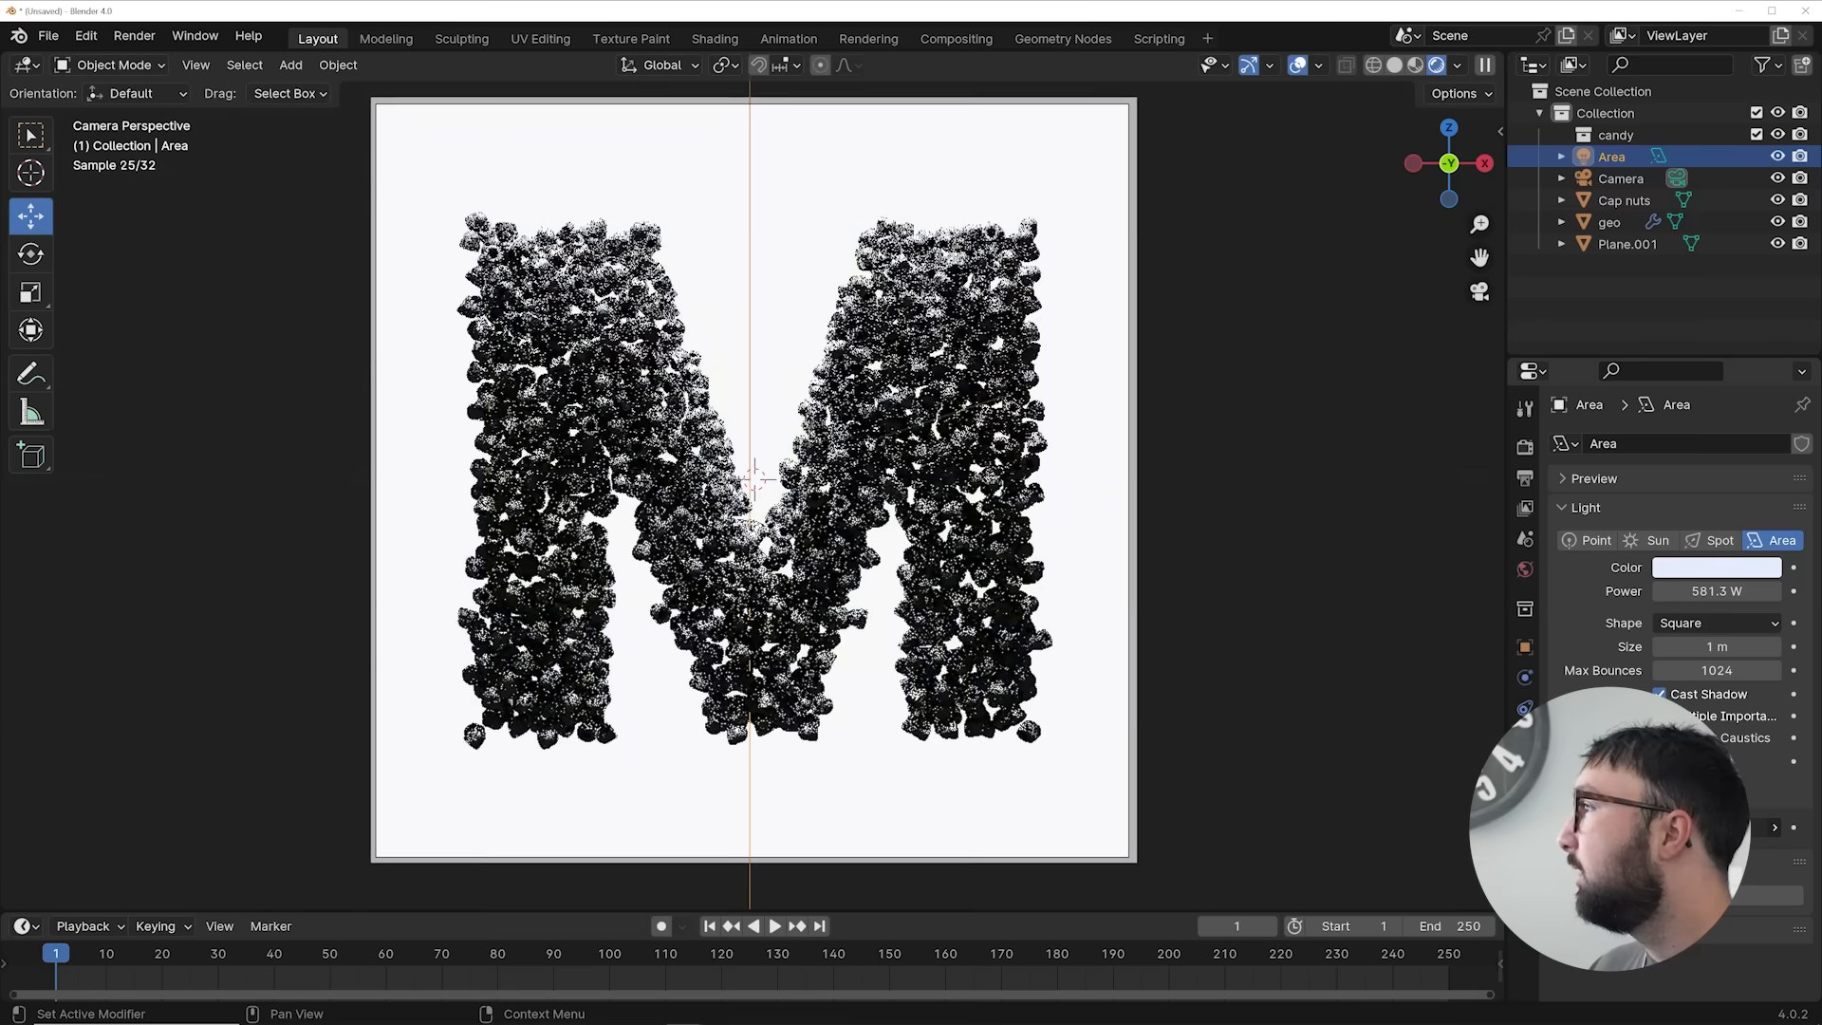
Duplicate the area light and place the copy lower, in front of the letter on the camera side
left_click_drag(1433, 179, 1078, 448)
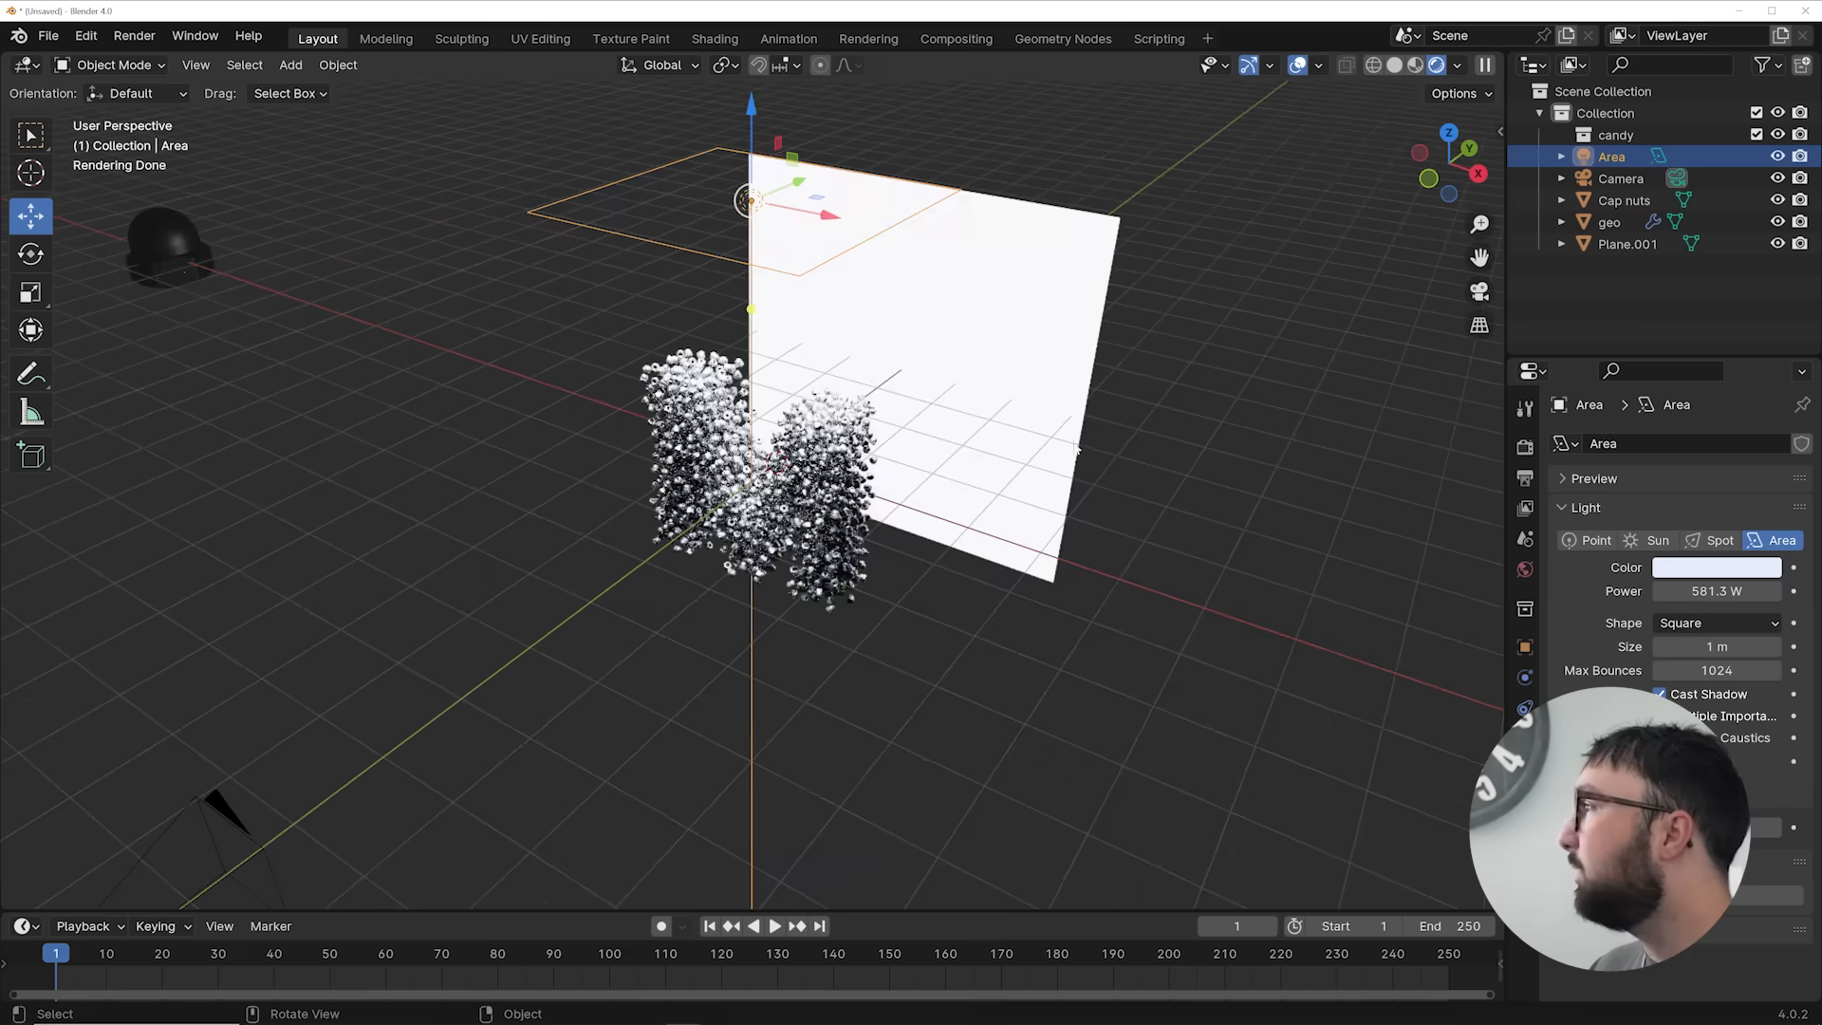
middle_click_drag(905, 275, 877, 395)
key("shift+d")
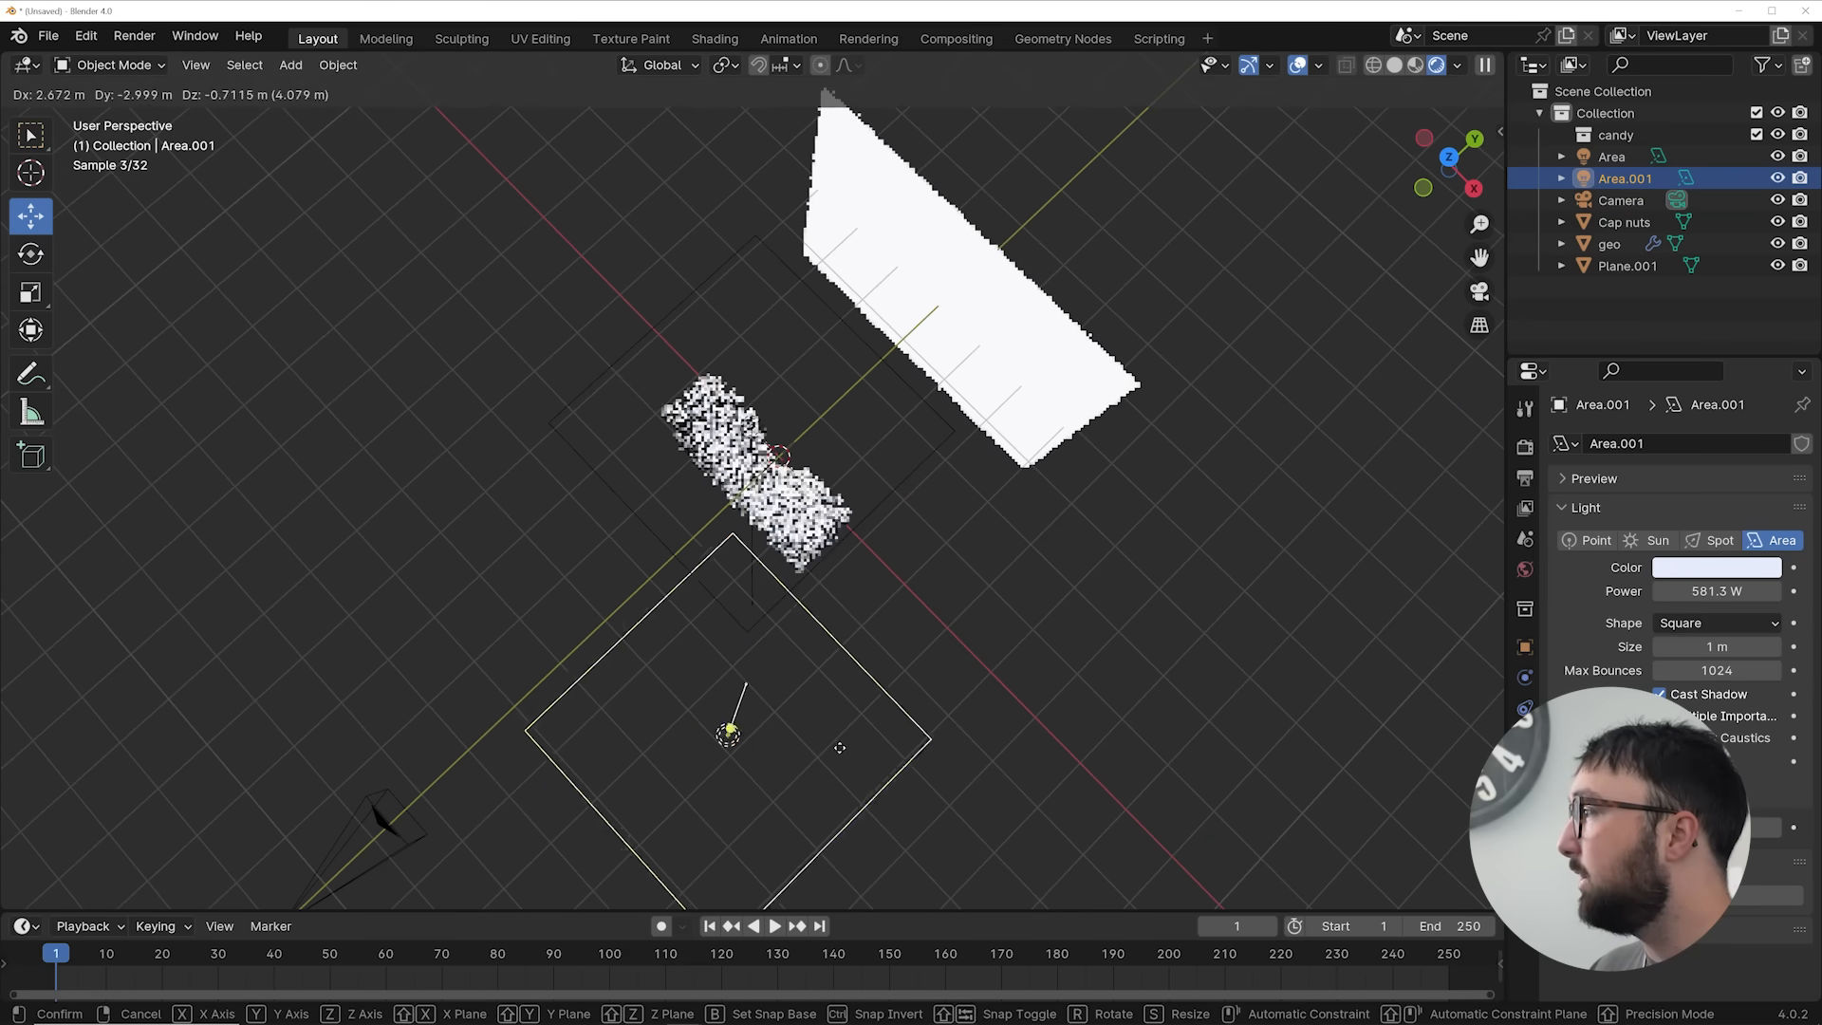
left_click(864, 851)
middle_click_drag(868, 783, 865, 519)
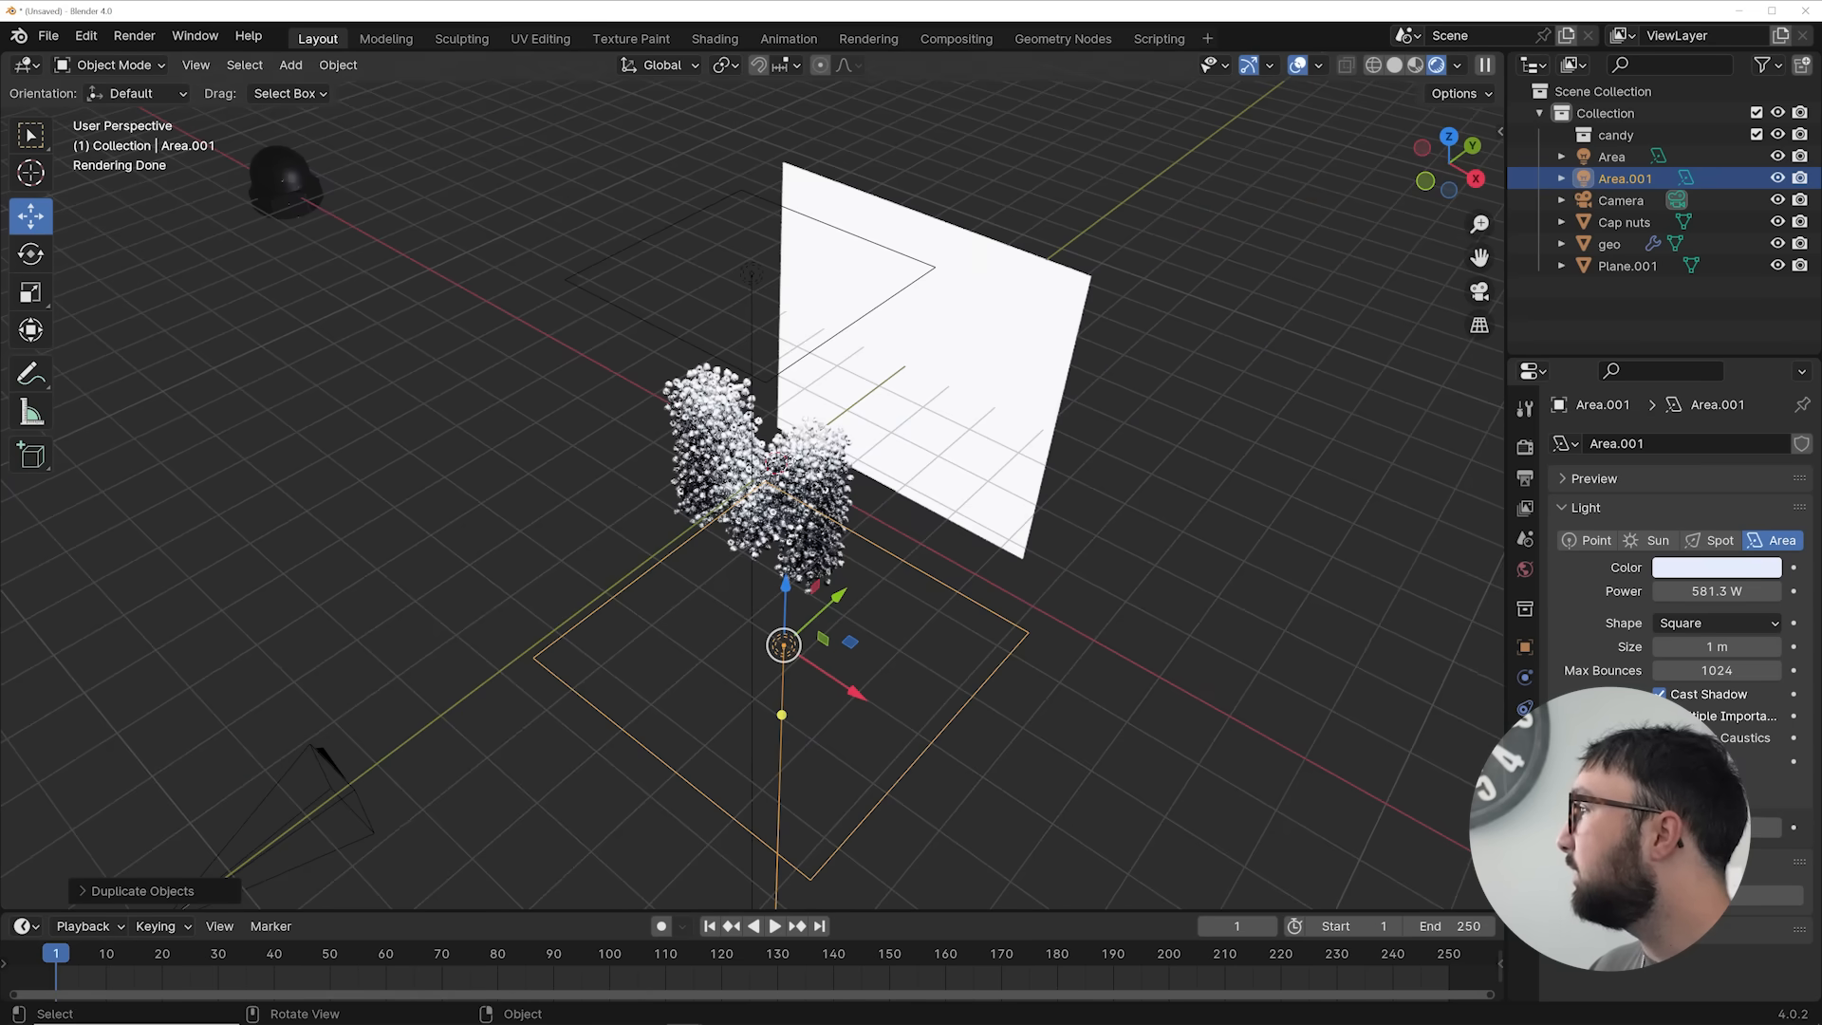
Change the duplicated light's shape to Disk and scale it down
left_click(1685, 623)
left_click(1688, 667)
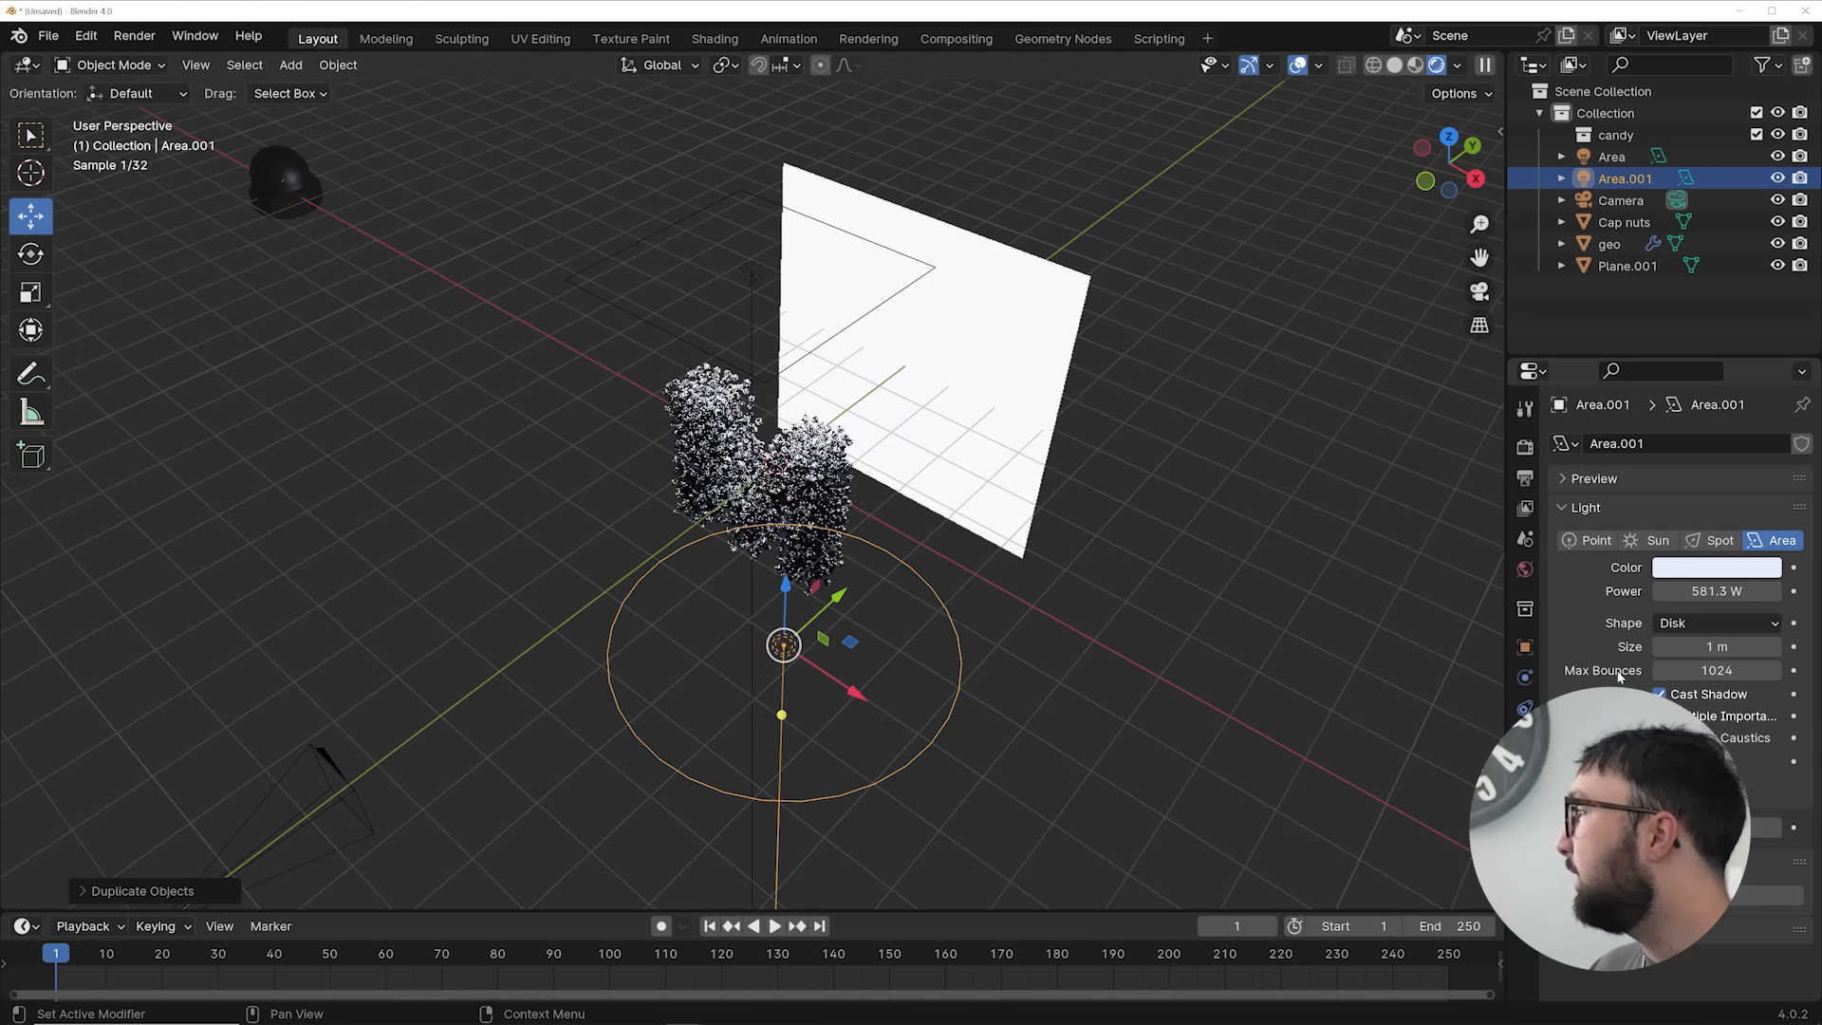
key("s")
left_click(962, 559)
Reposition the disk light in front of the letter at about the letter's height
middle_click_drag(964, 558, 1154, 475)
key("g")
left_click(1353, 438)
middle_click_drag(1407, 432, 1080, 468)
key("g")
left_click(1077, 542)
Rotate the disk light freely to face the letter and shift it sideways about 1.8 m
key("r")
key("r")
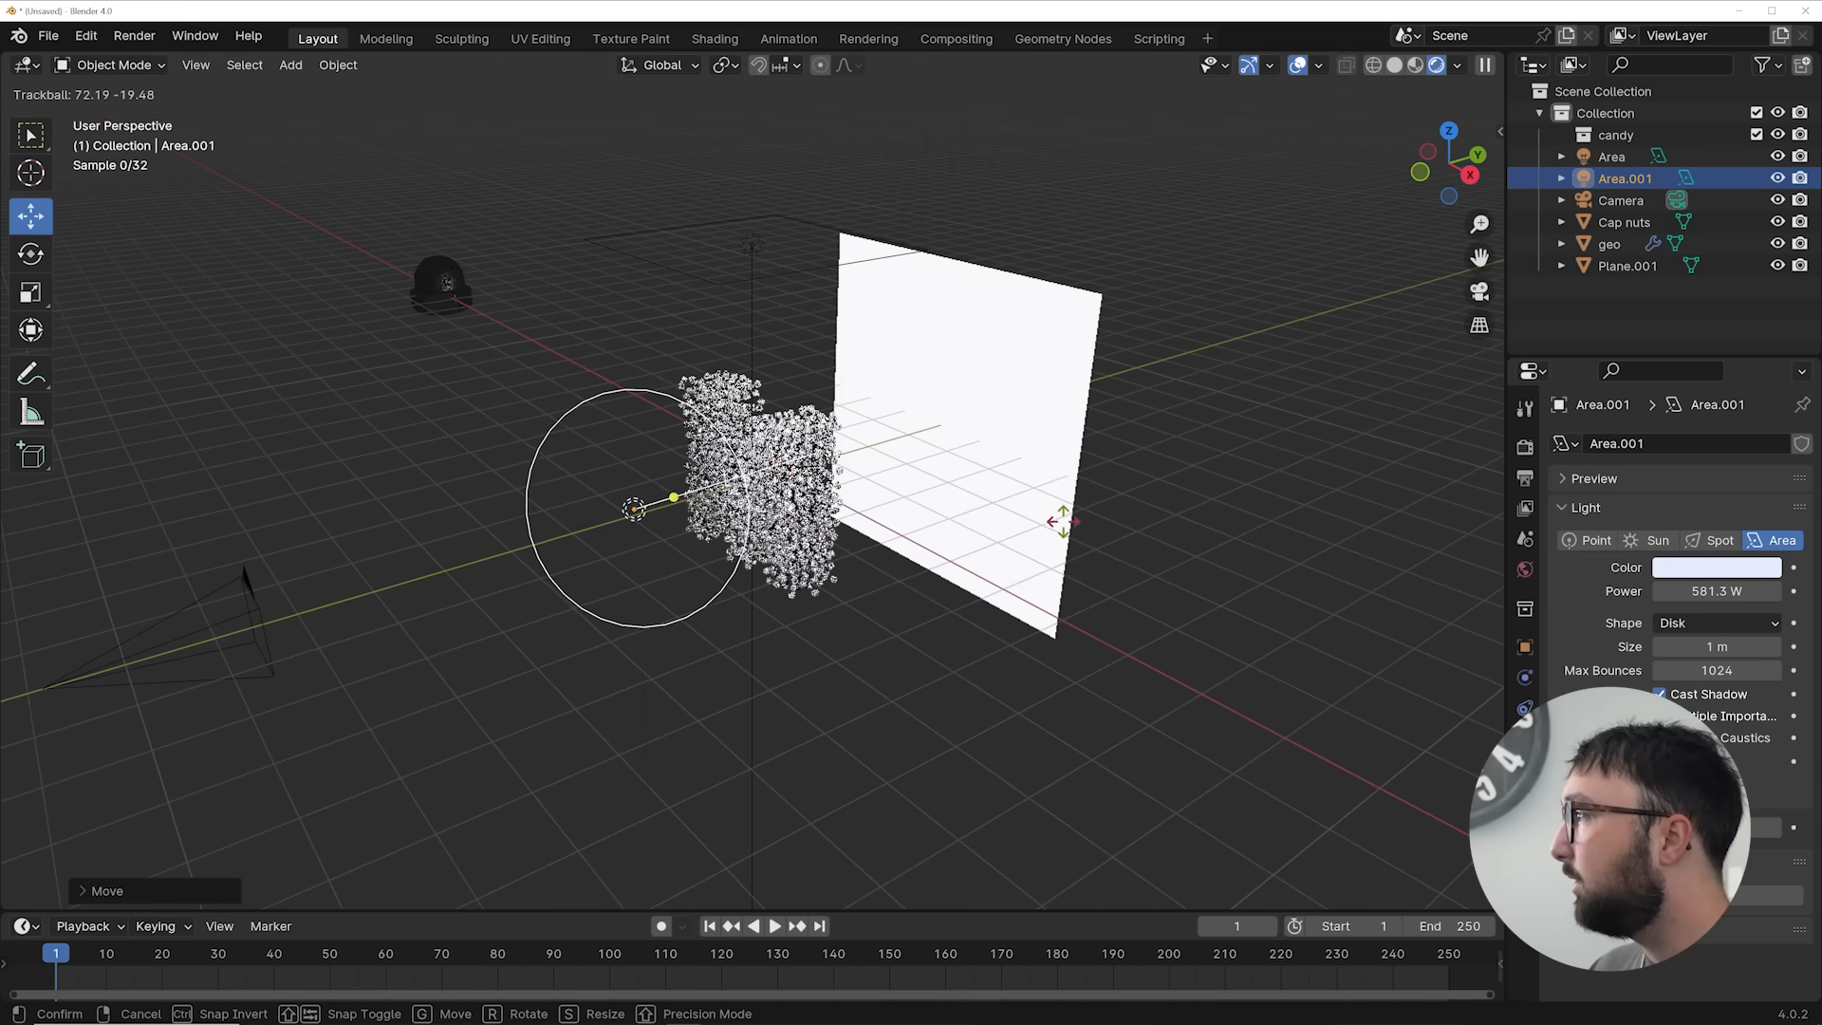
left_click(1082, 524)
key("g")
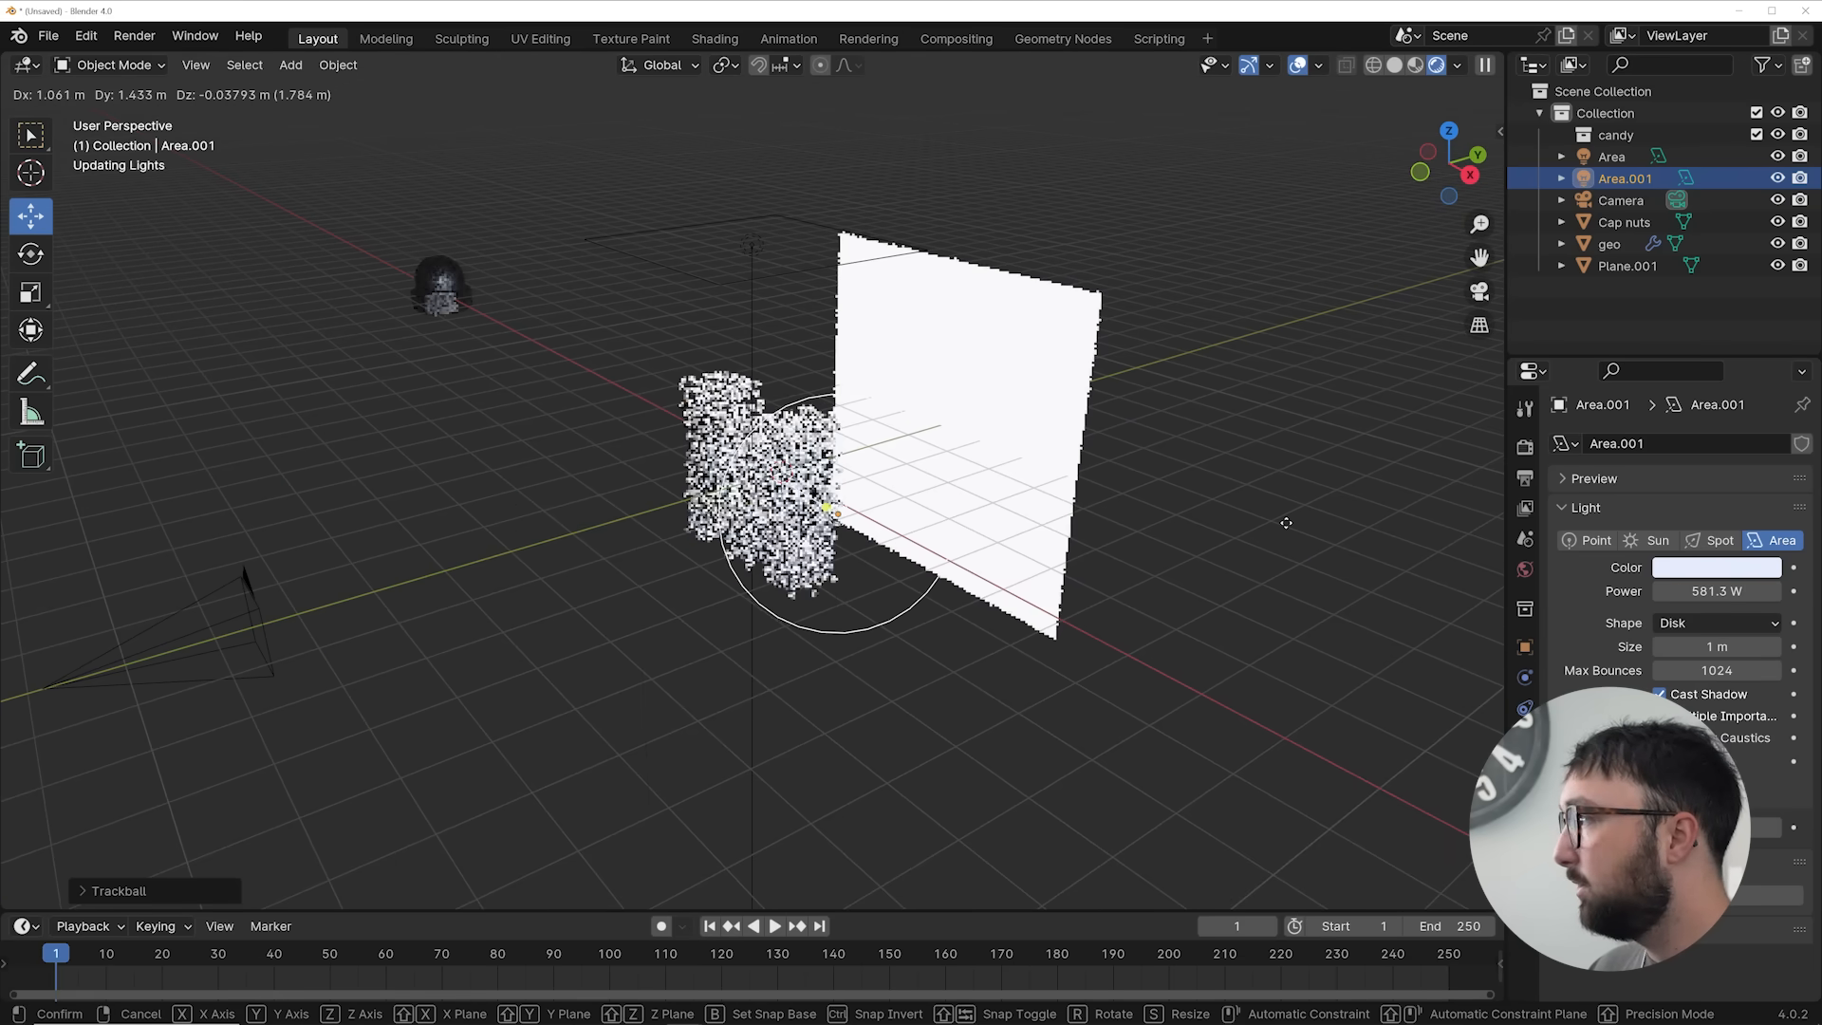
left_click(1287, 529)
Set the disk light's power to 79.7 W while viewing through the camera
key("KP_0")
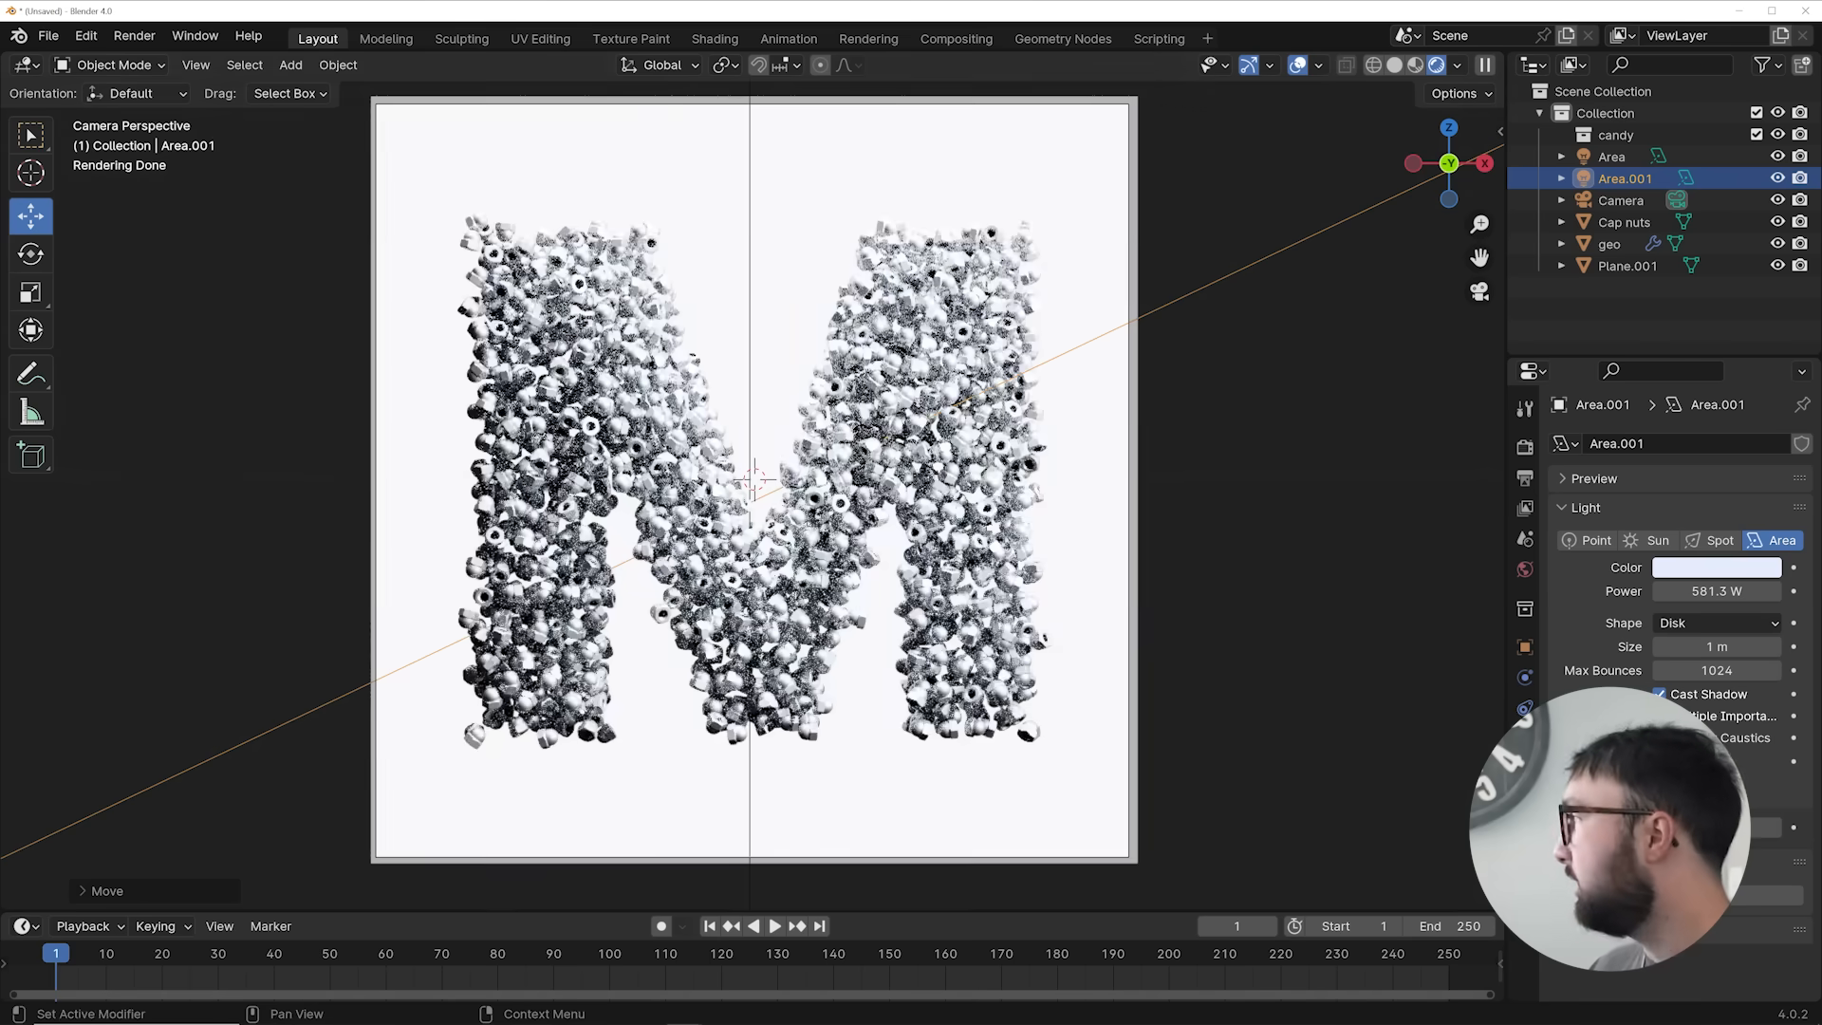
left_click(1721, 593)
key("Return")
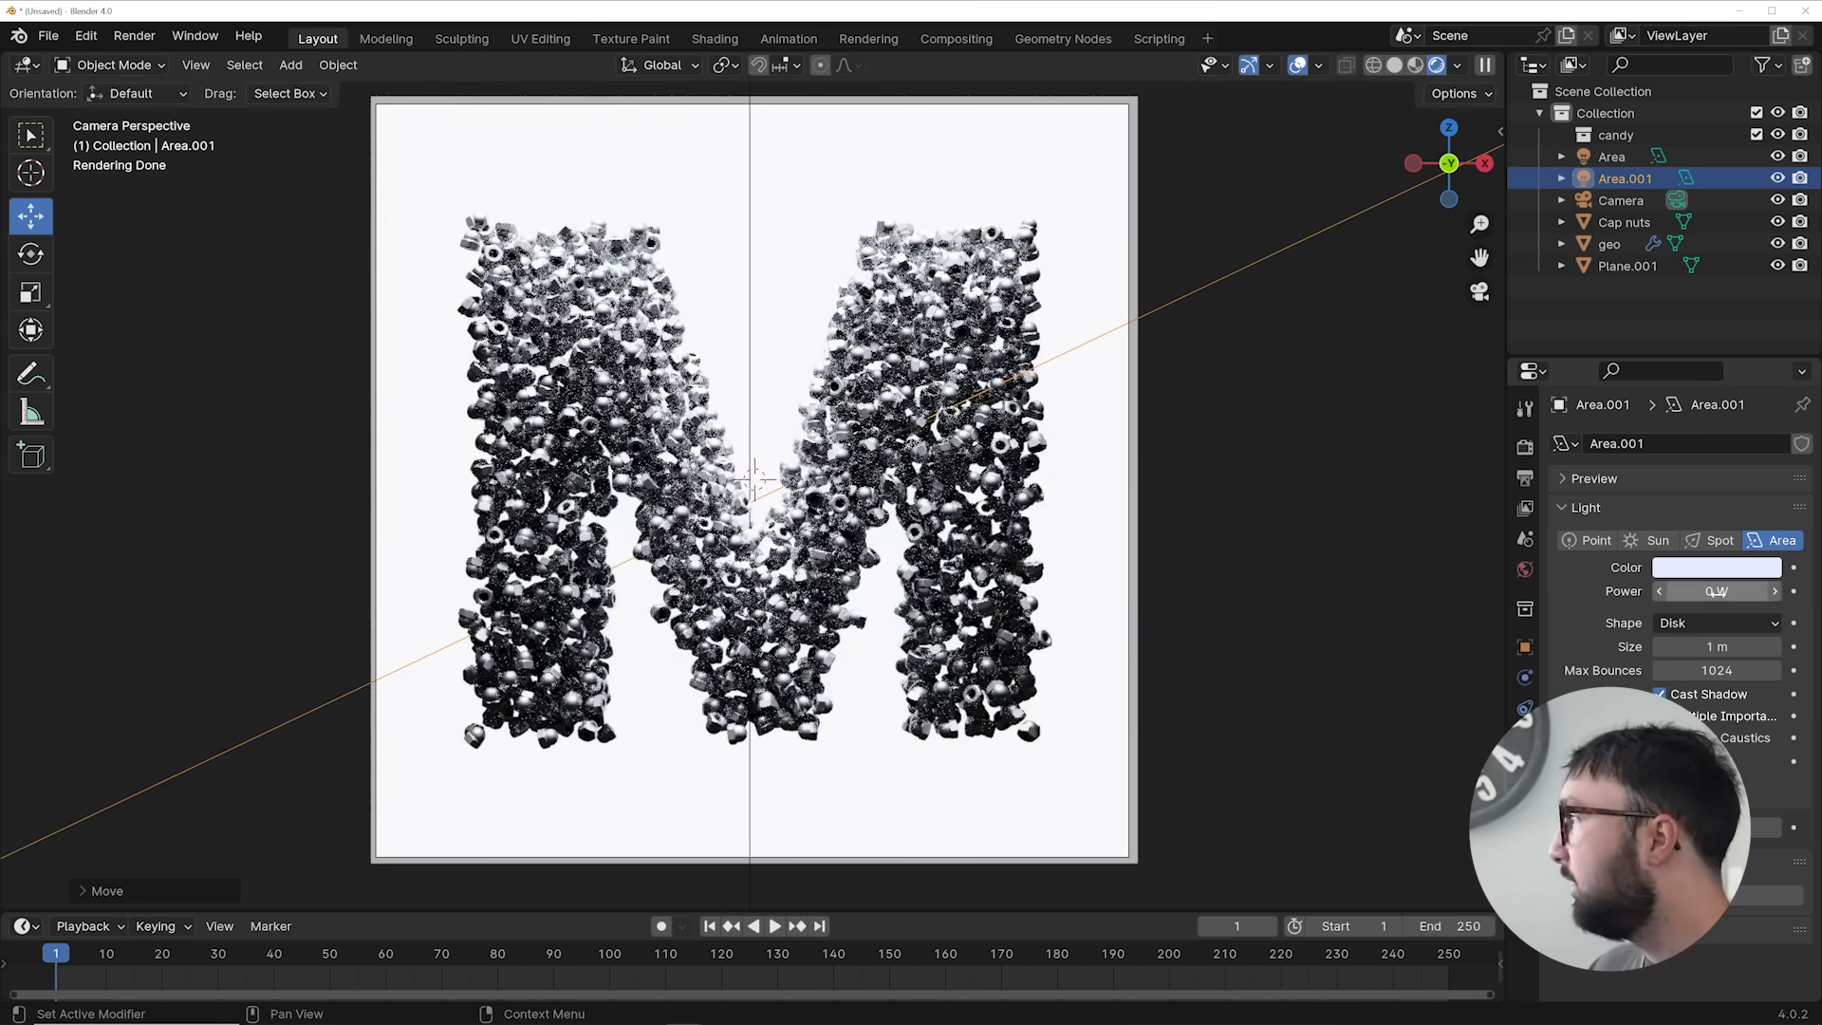
left_click_drag(1716, 592, 1752, 591)
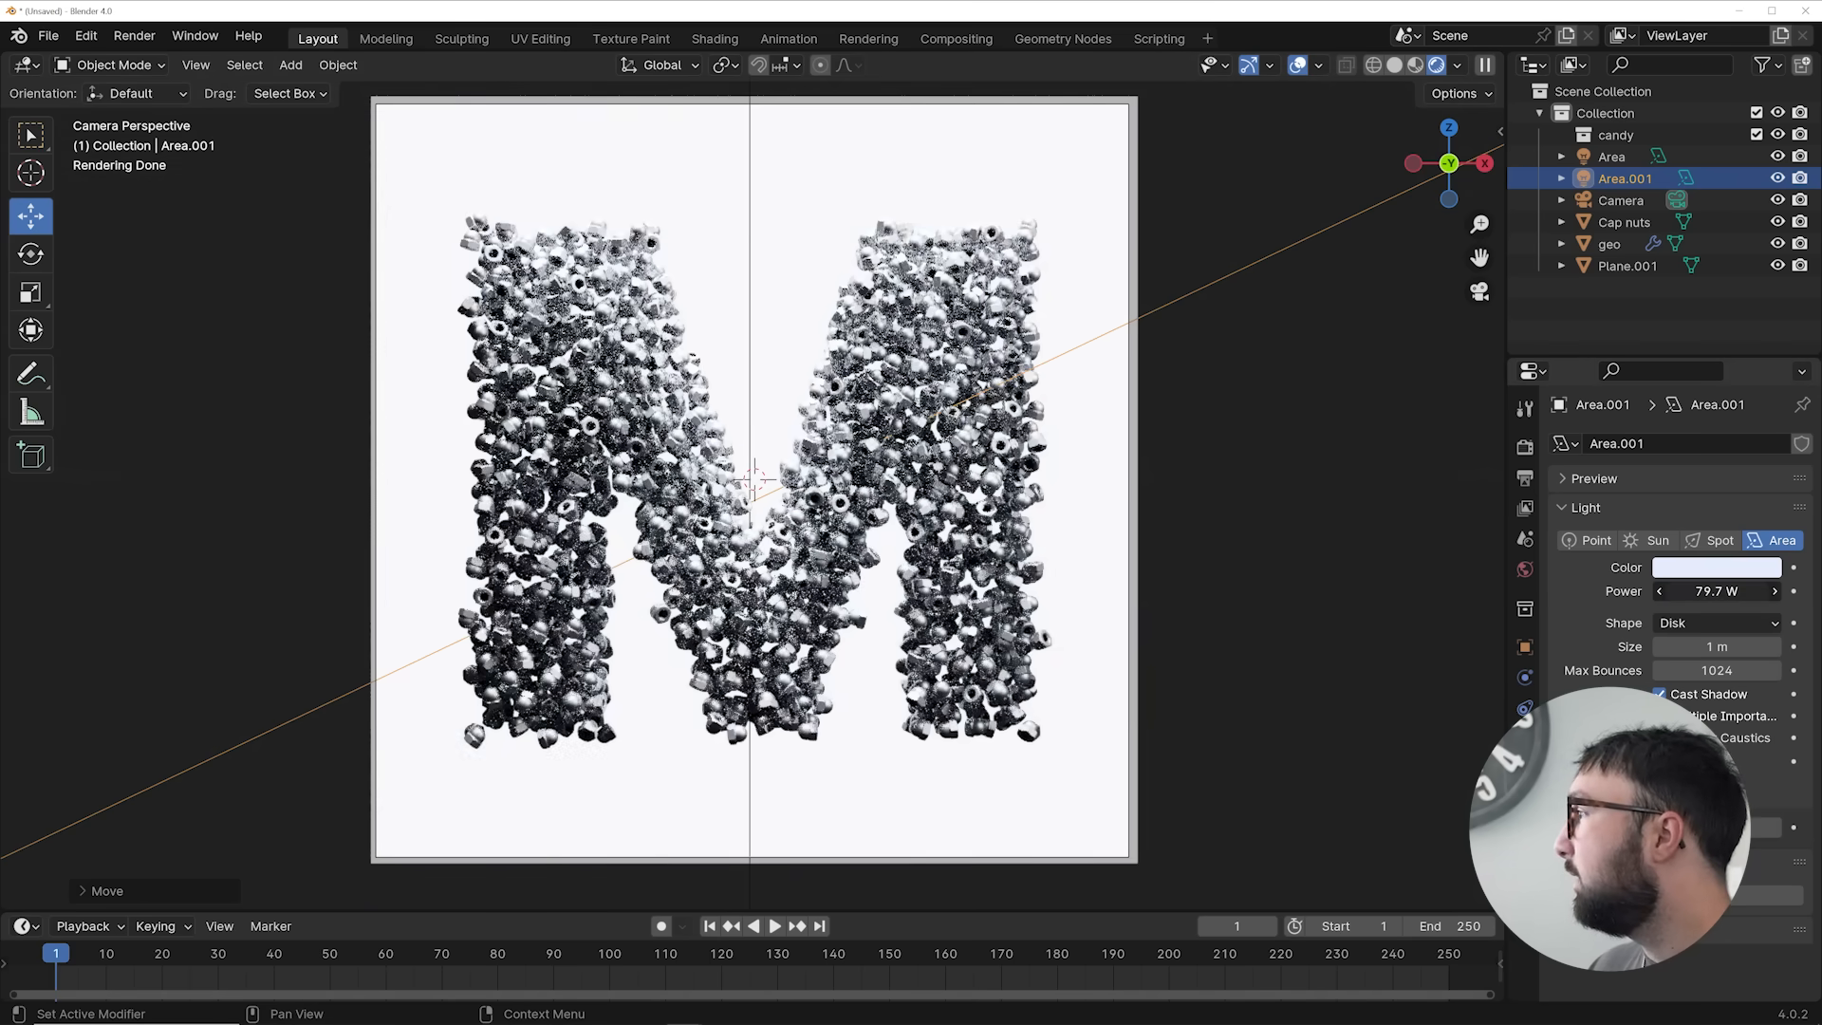
Set the power of the area light above the letter to 300 W
left_click(751, 307)
left_click_drag(1717, 591, 1707, 592)
left_click(1717, 591)
key("Return")
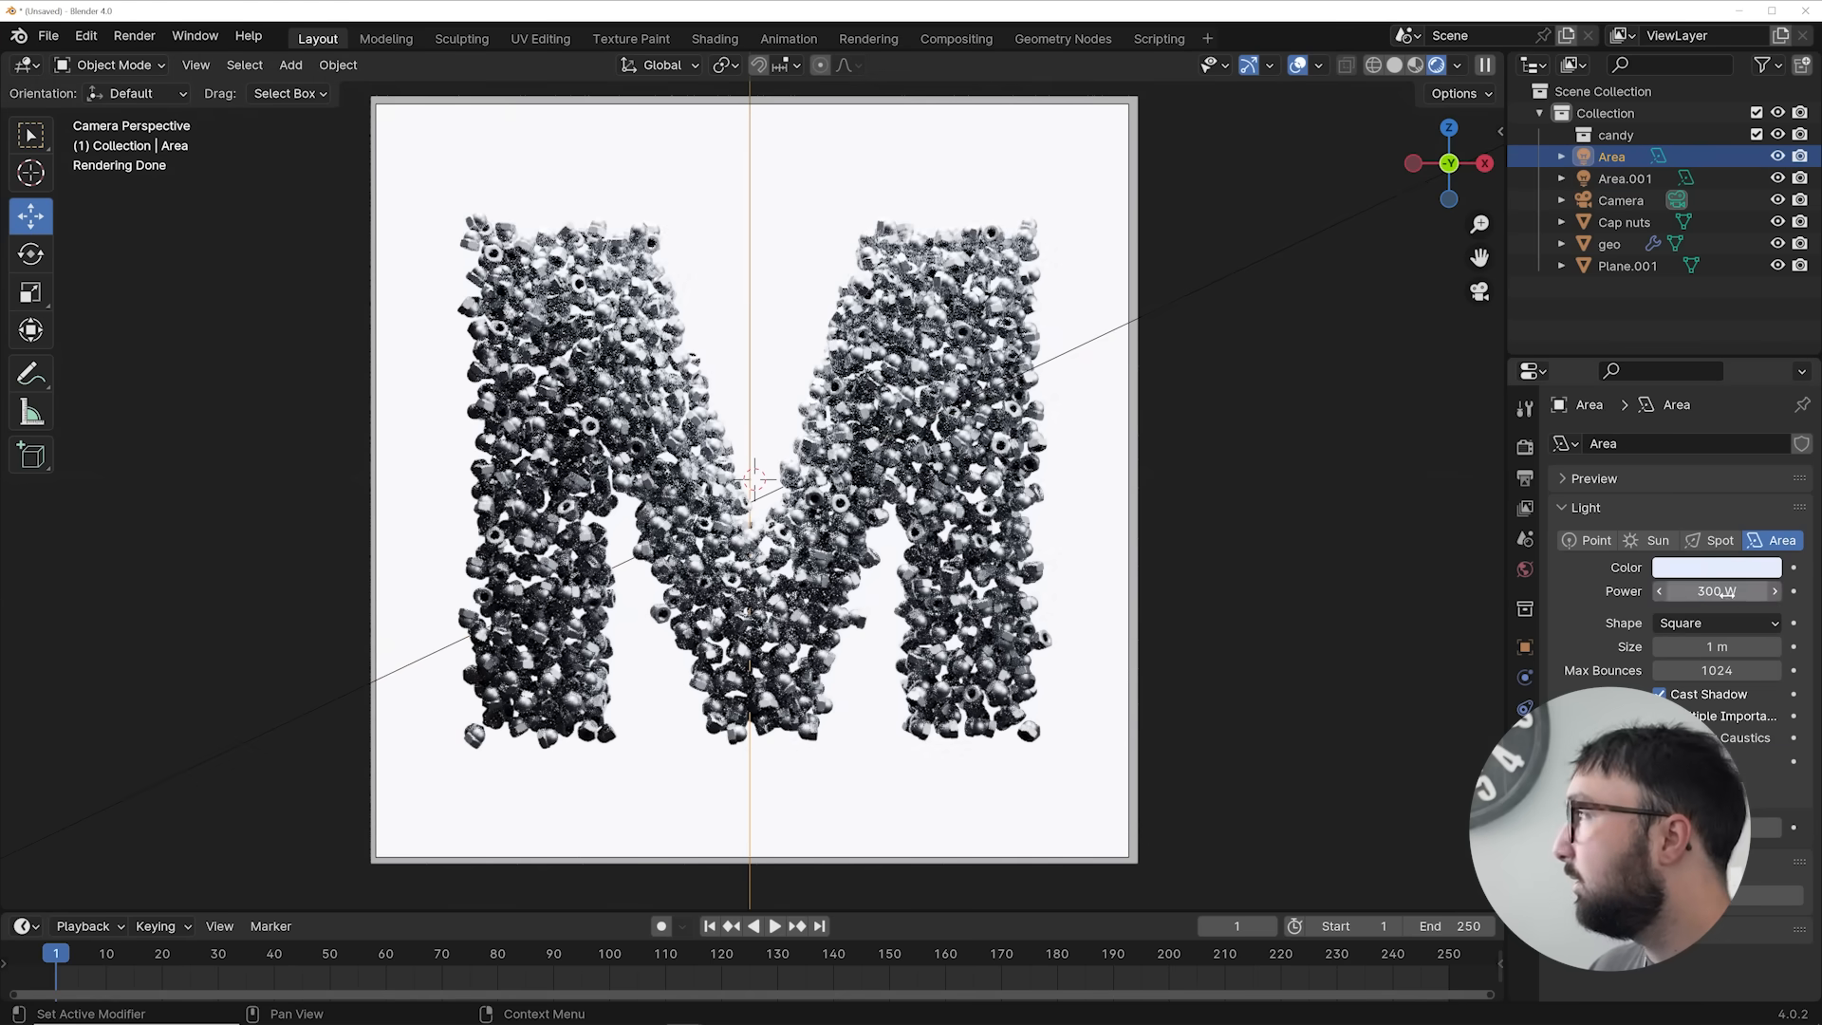
Set the roughness of the Cap nuts material to 0.304
scroll(750, 479, "up", 5)
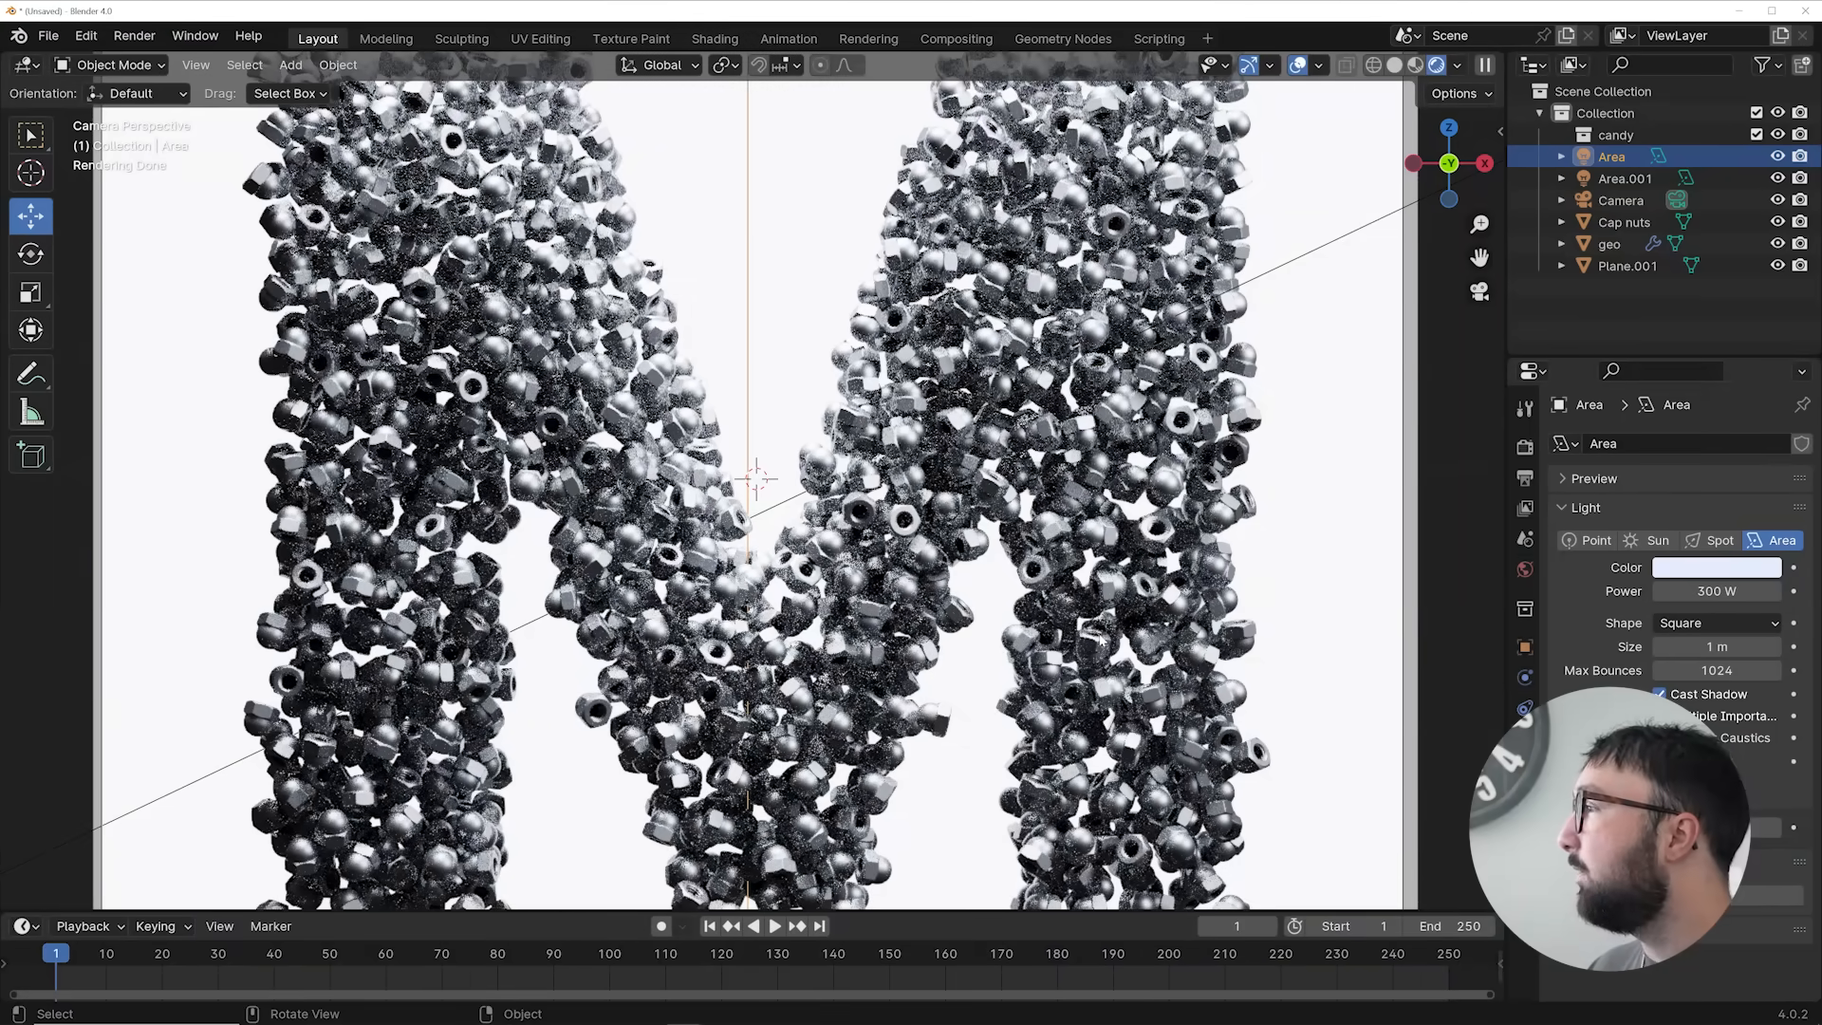
left_click(1624, 222)
left_click_drag(1737, 724, 1728, 724)
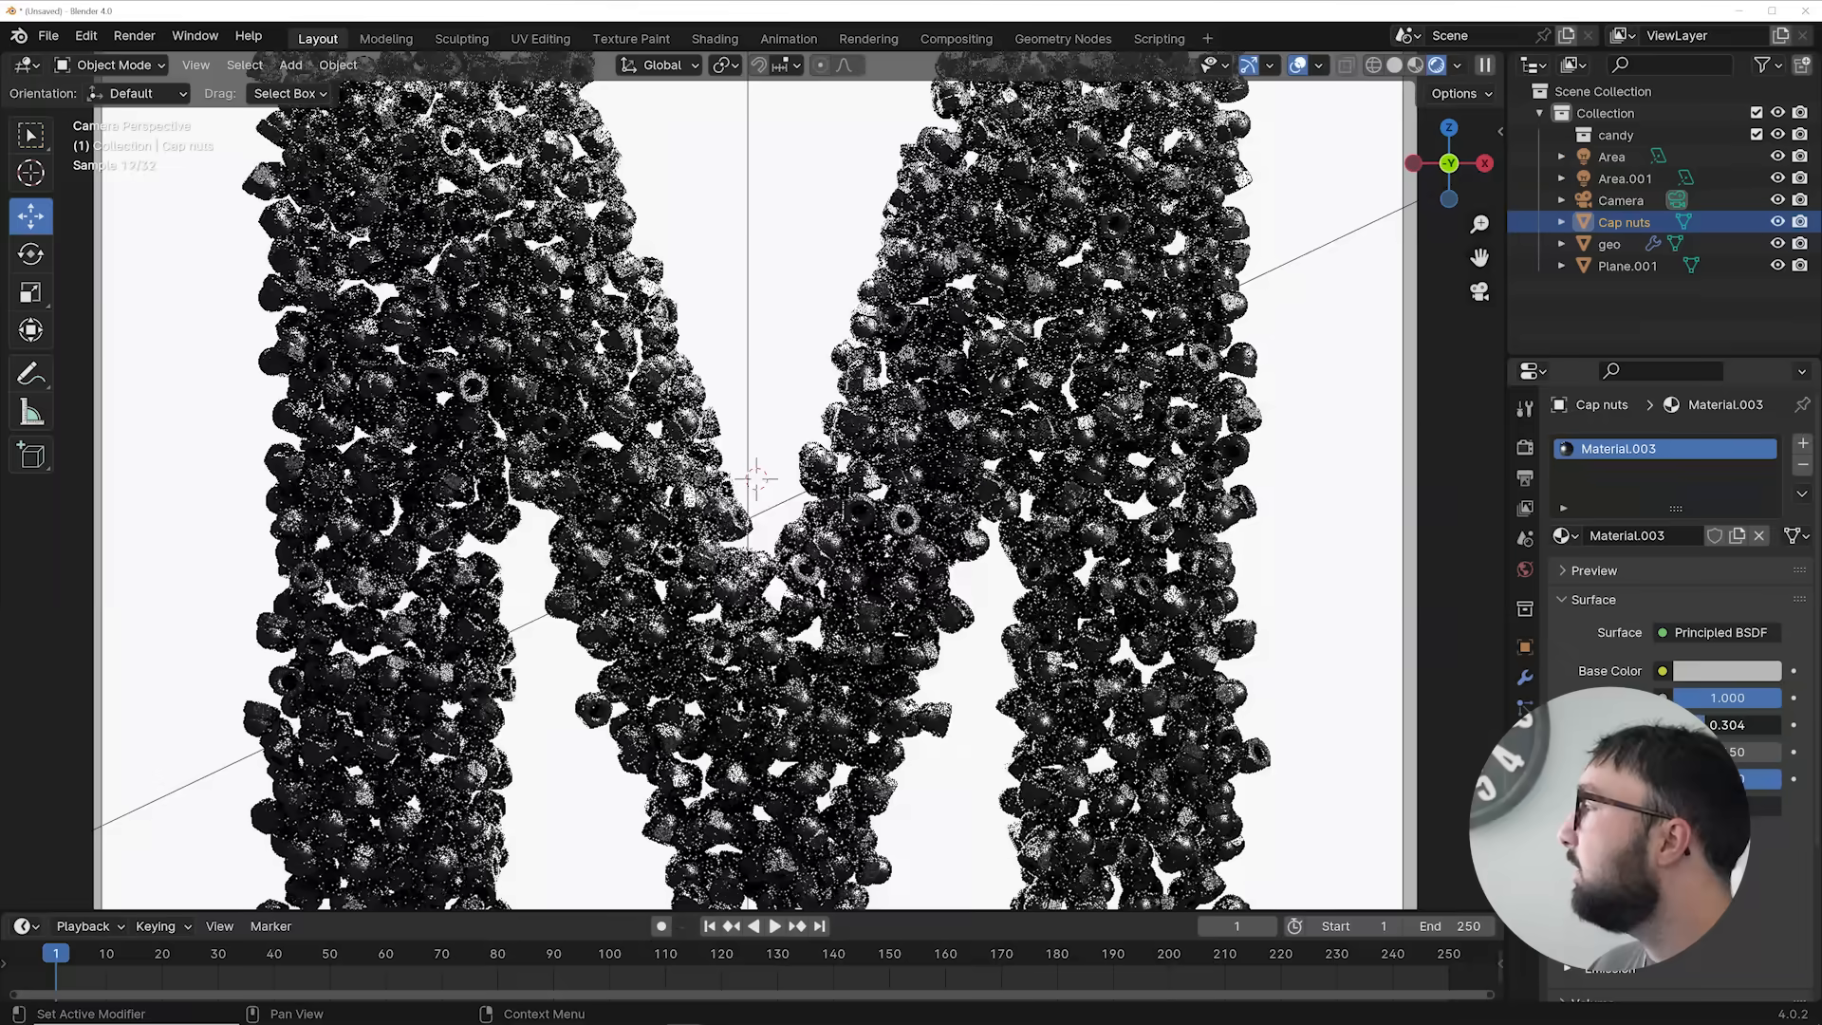
scroll(841, 517, "down", 2)
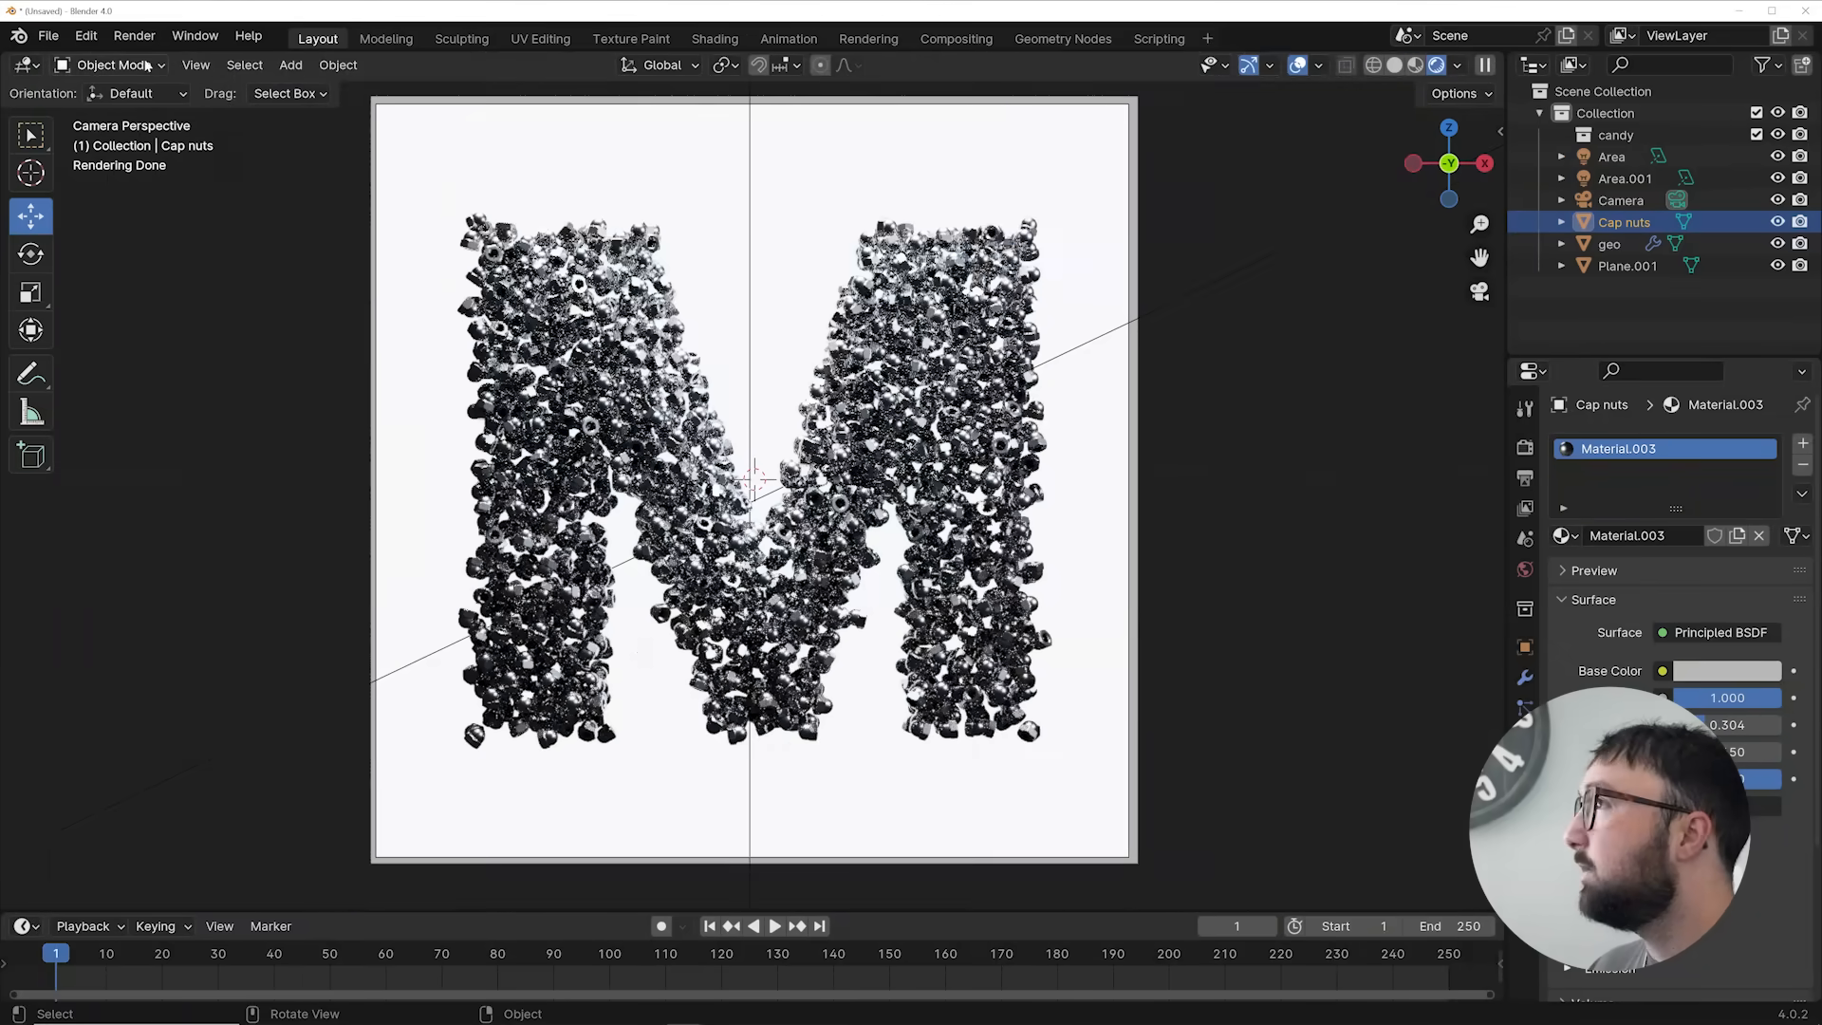
Render the current frame as a still image and inspect the whole letter in the result
left_click(134, 35)
left_click(163, 66)
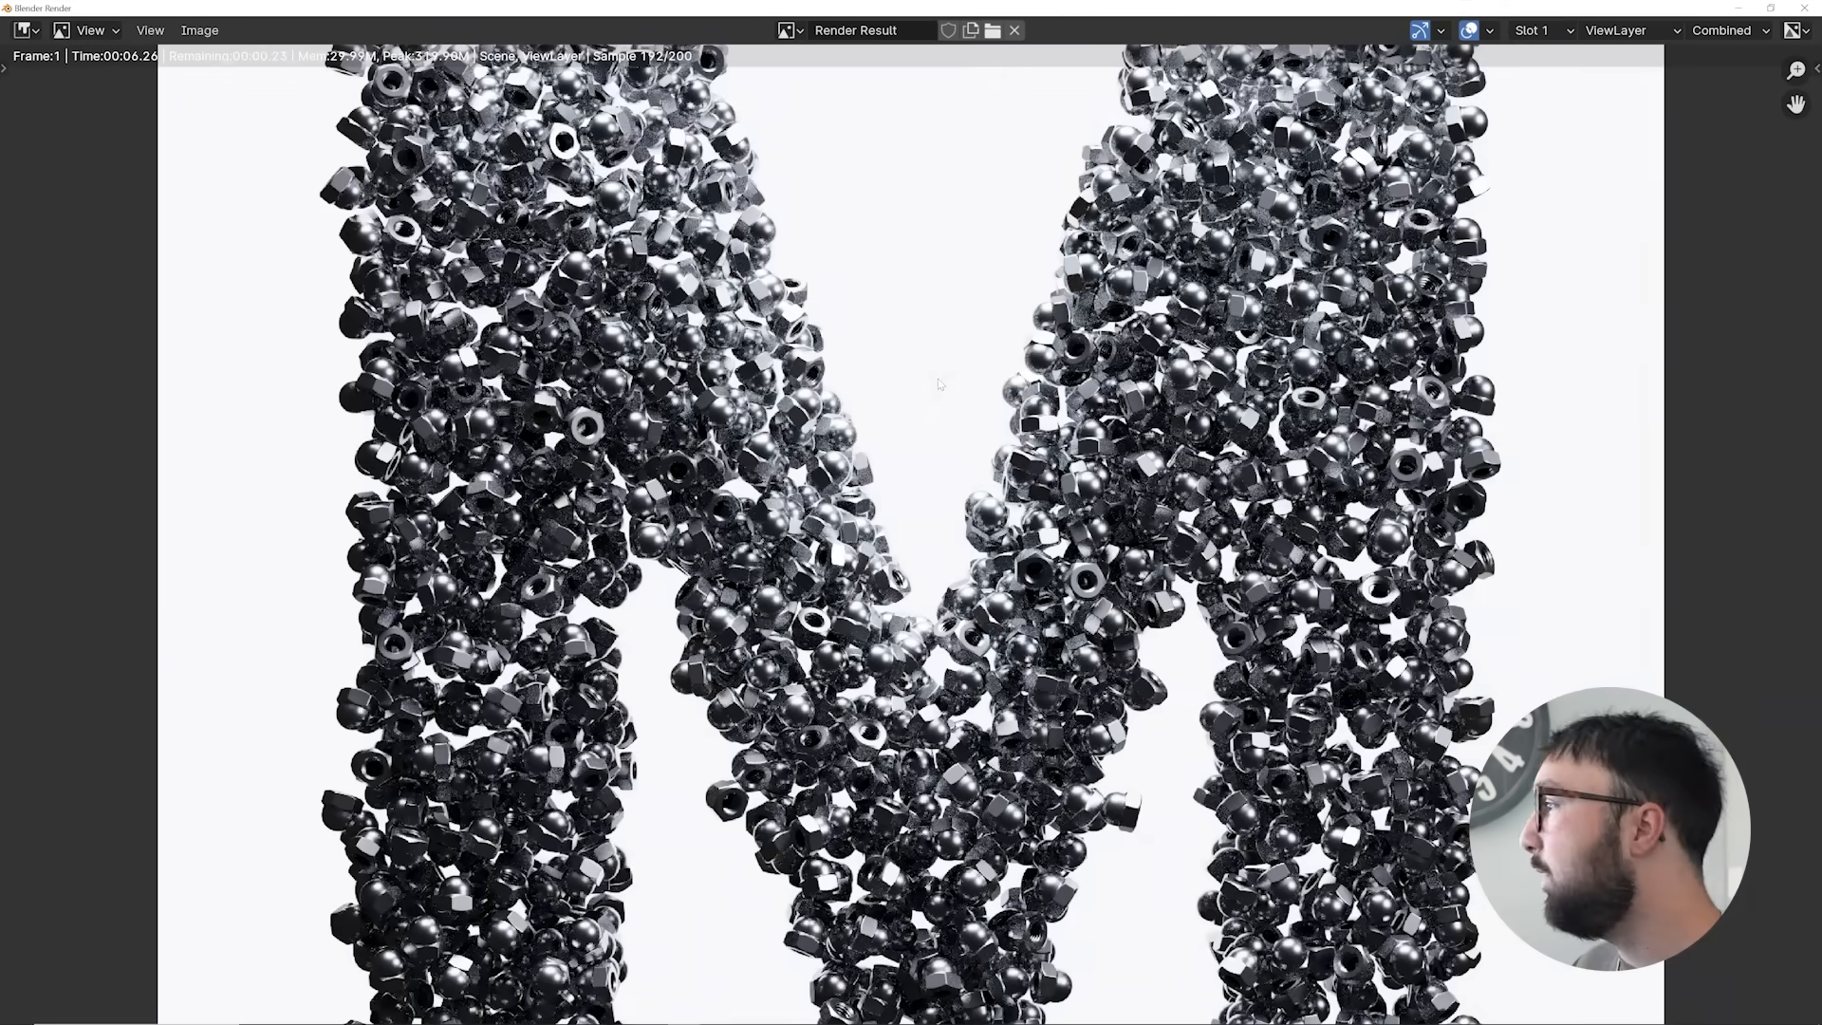
scroll(905, 497, "down", 2)
scroll(904, 488, "up", 1)
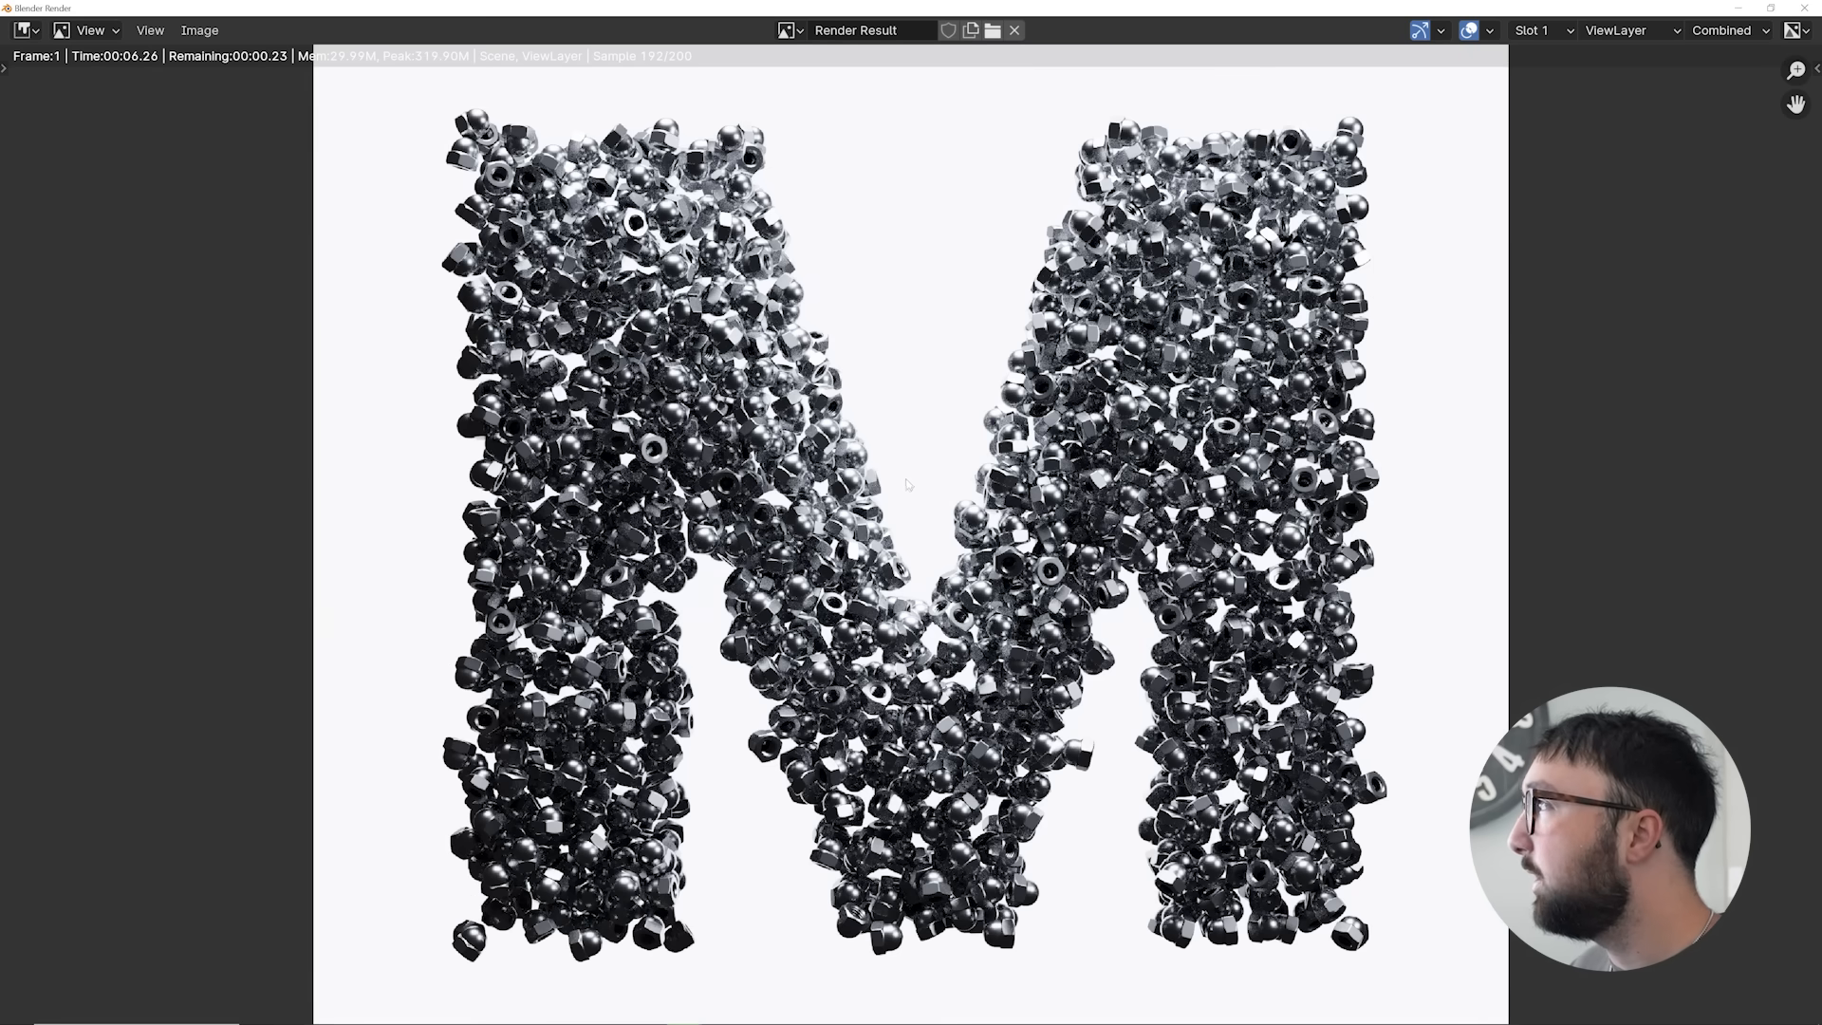